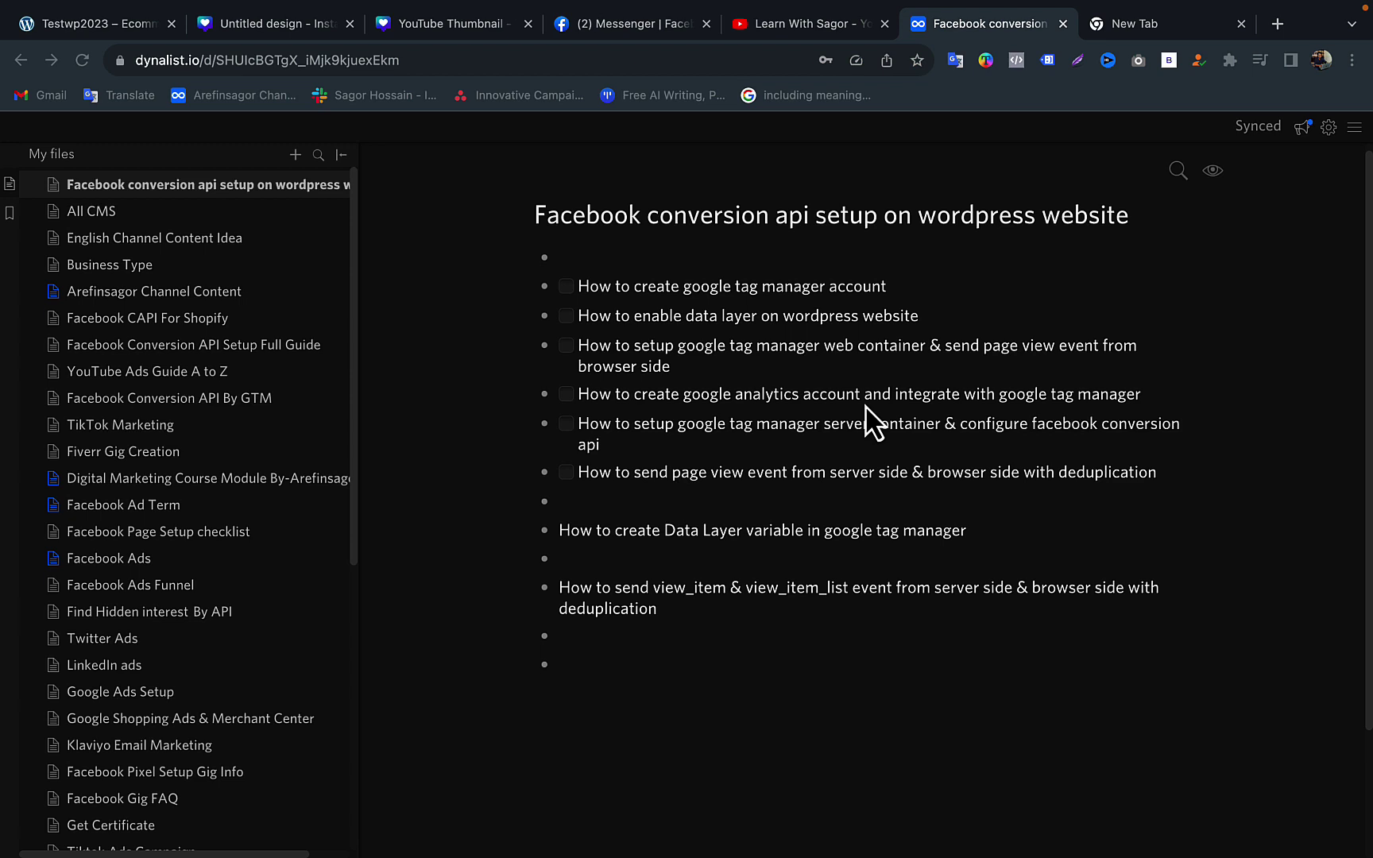
Step: Highlight the outline item on creating Data Layer variables, and switch to the Meta help article "About event parameters" in the Events Manager browser window
triple_click(745, 531)
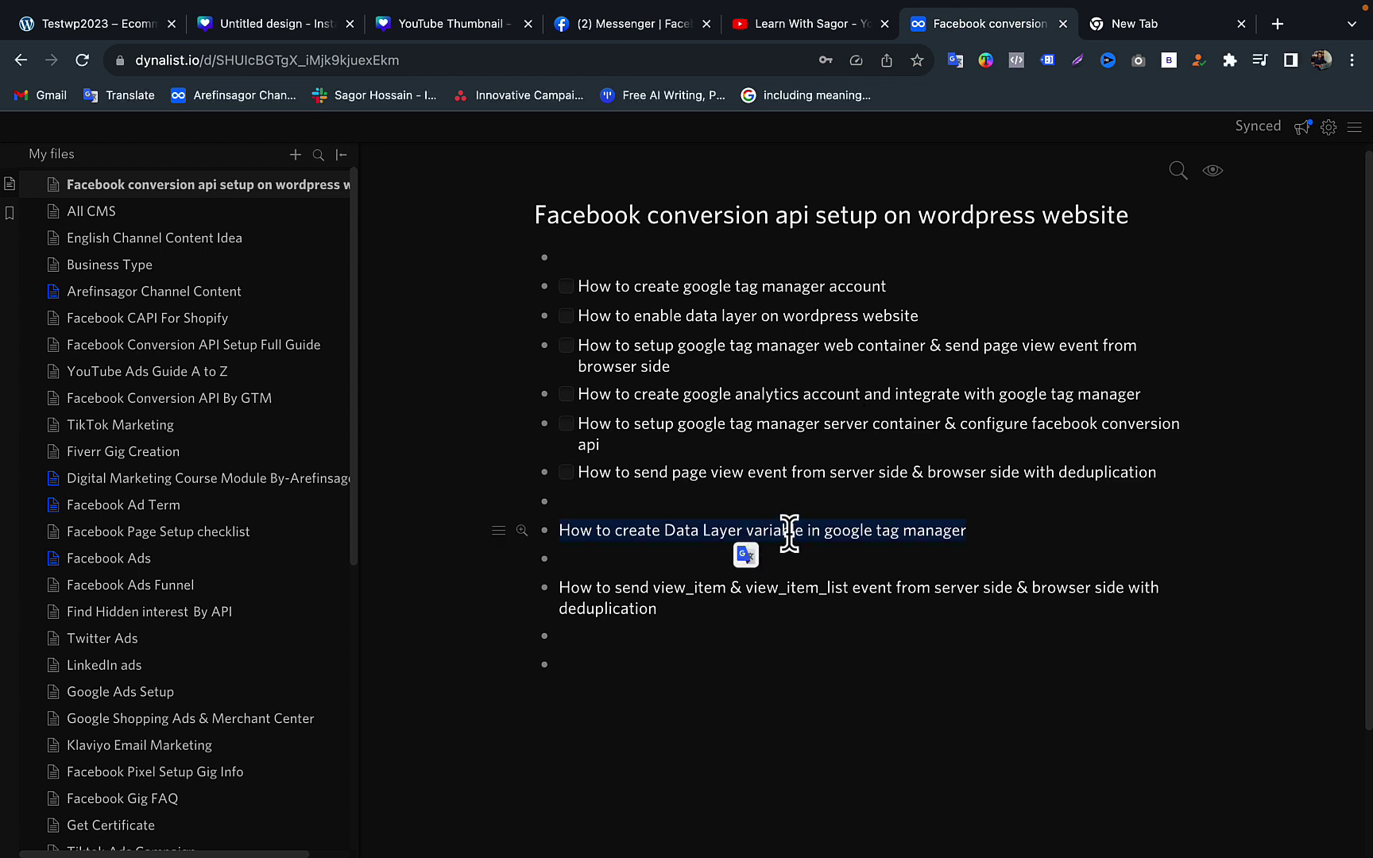
key("ctrl+Up")
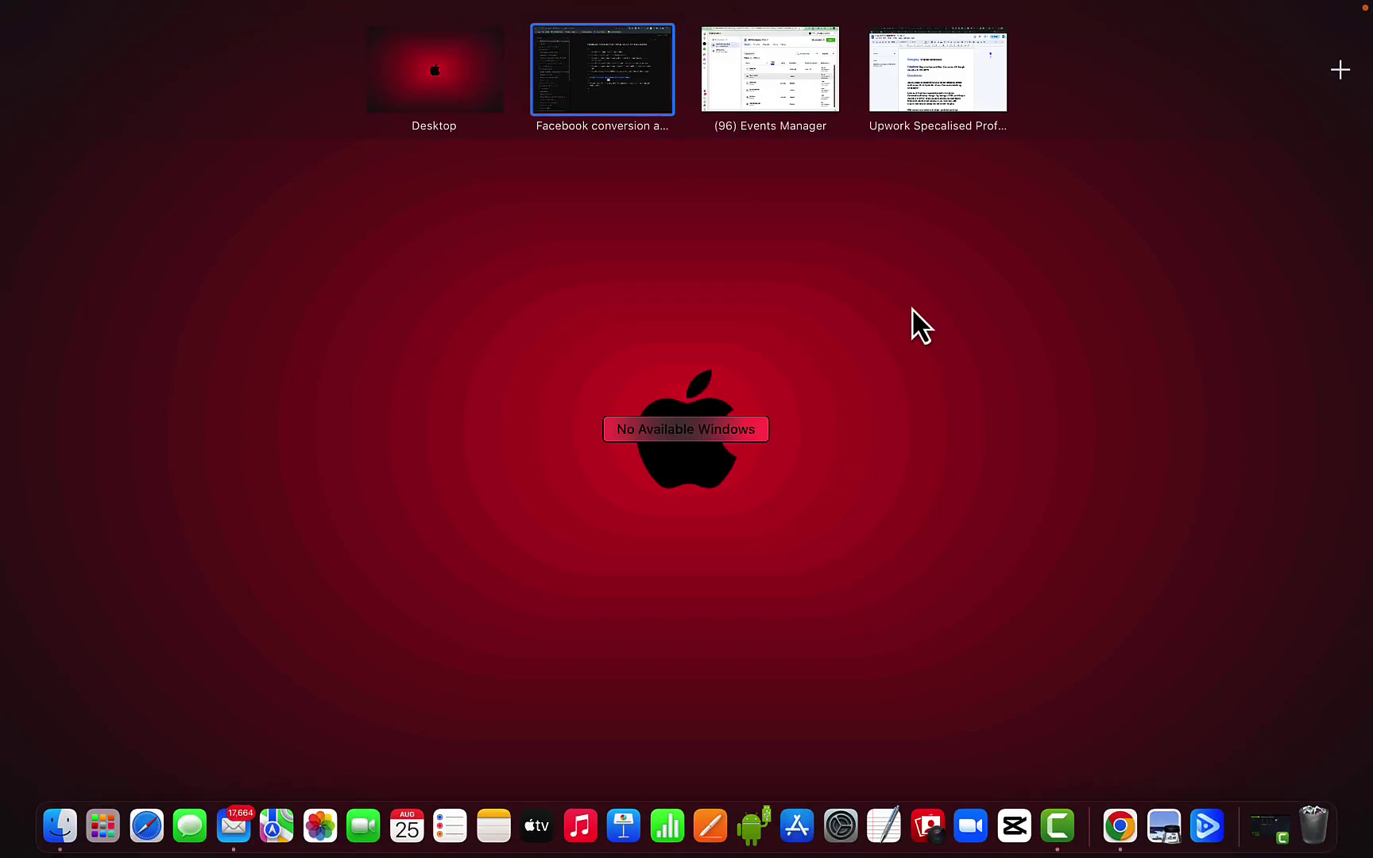
left_click(934, 123)
key("ctrl+Up")
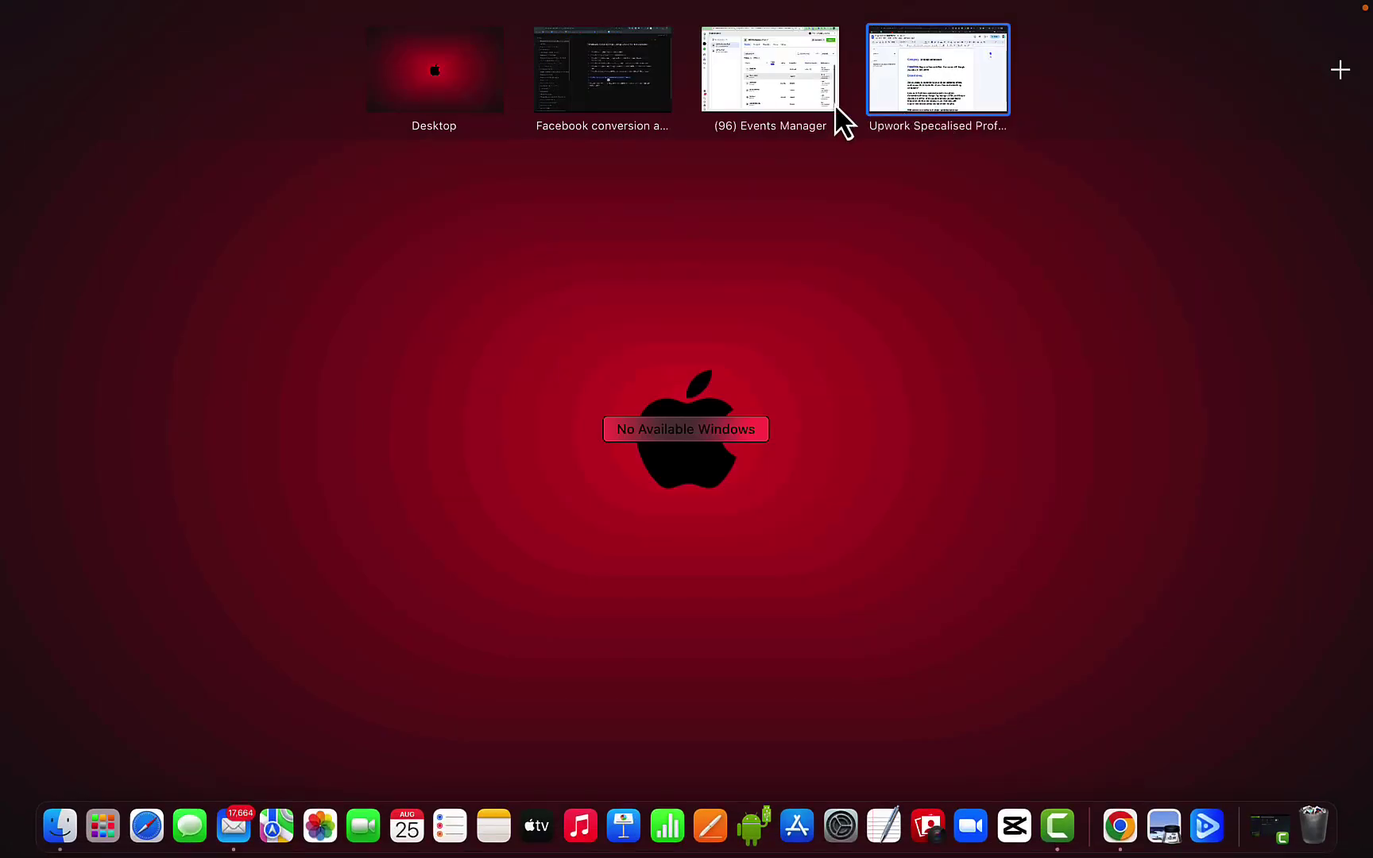
left_click(794, 102)
left_click(1214, 27)
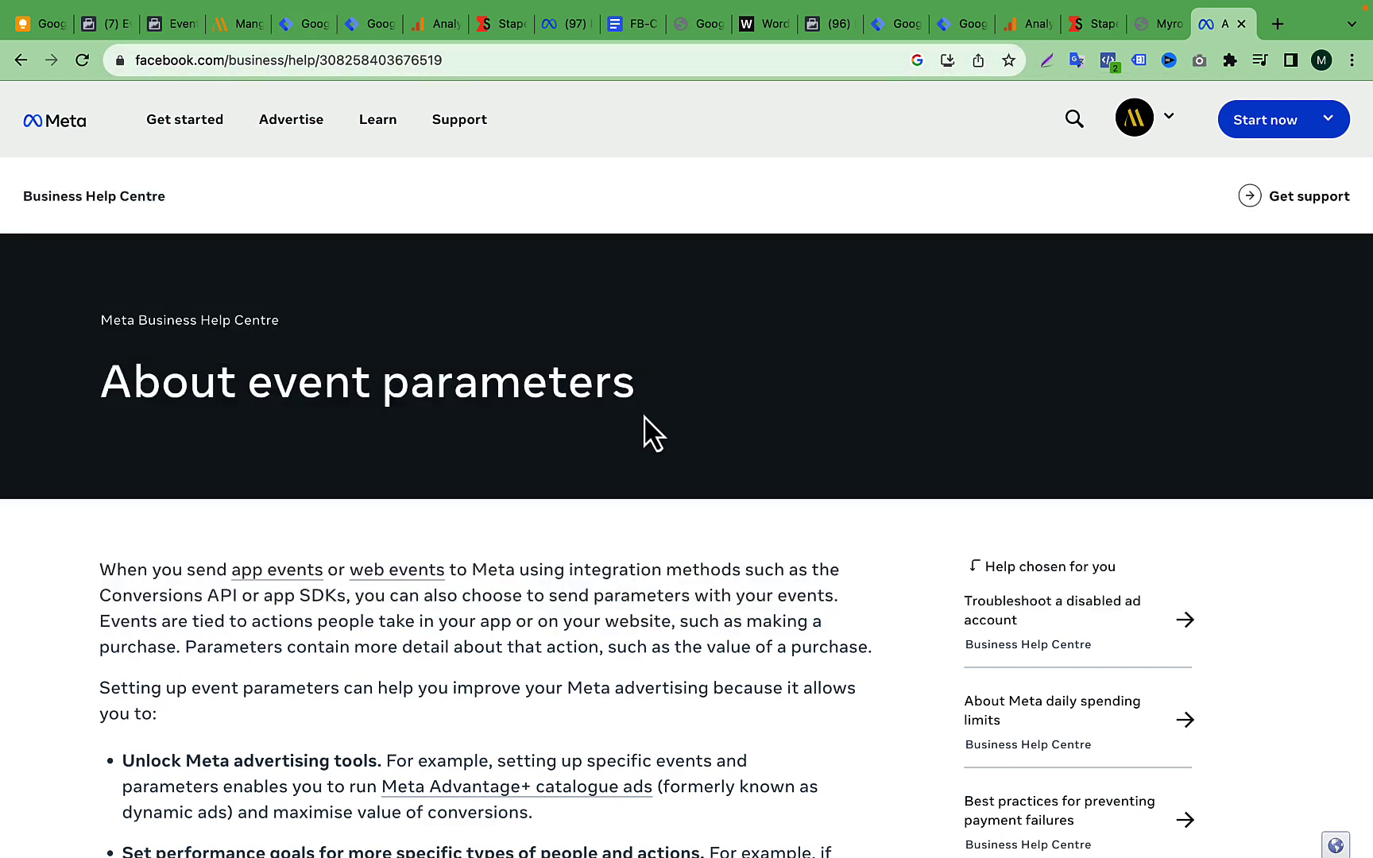
Step: Read through the "About event parameters" article, covering its introduction, advertising benefits and related links
scroll(588, 397, "down", 3)
left_click_drag(247, 274, 665, 297)
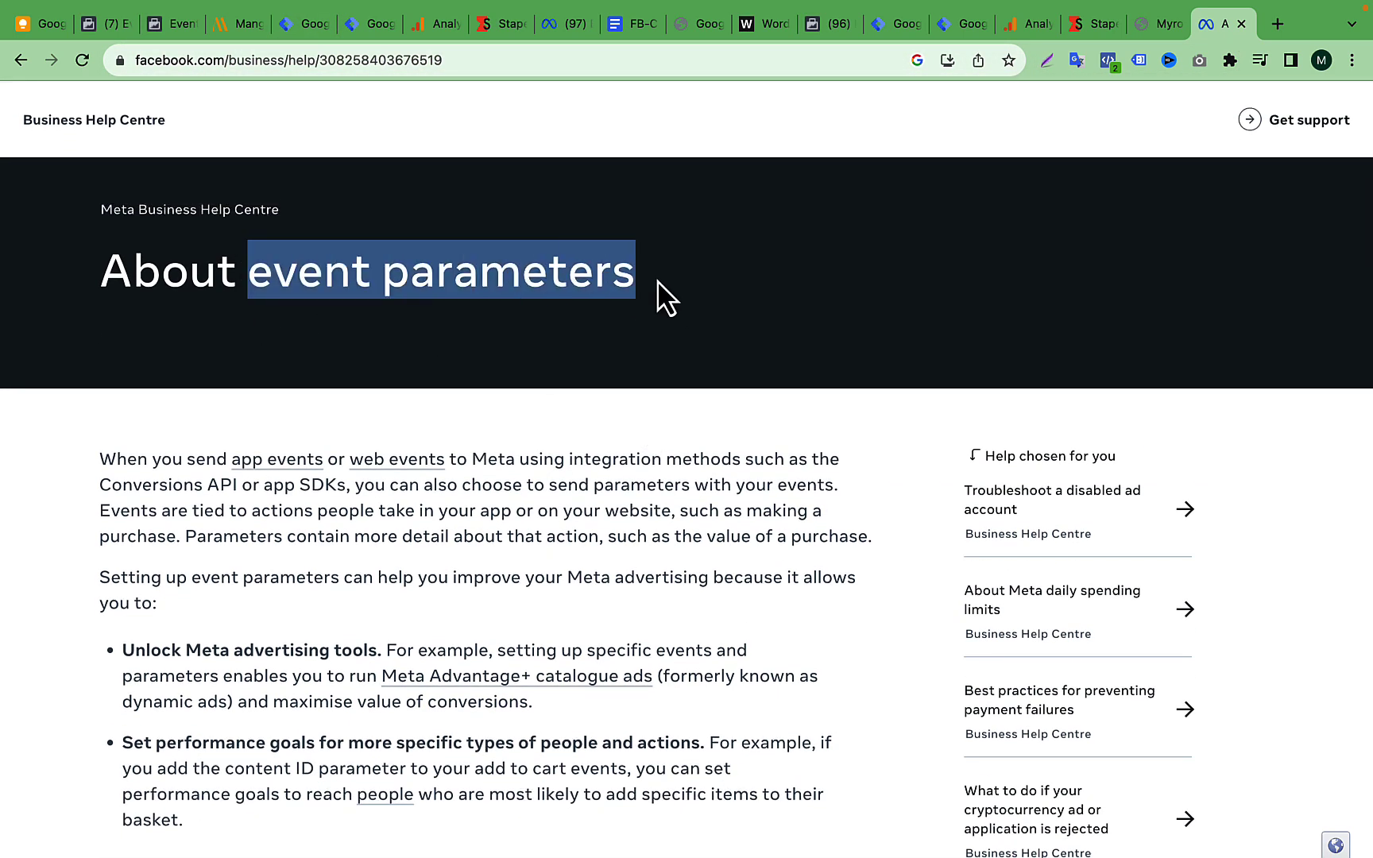
scroll(143, 309, "down", 4)
left_click_drag(71, 268, 668, 766)
scroll(668, 769, "down", 12)
scroll(668, 768, "down", 20)
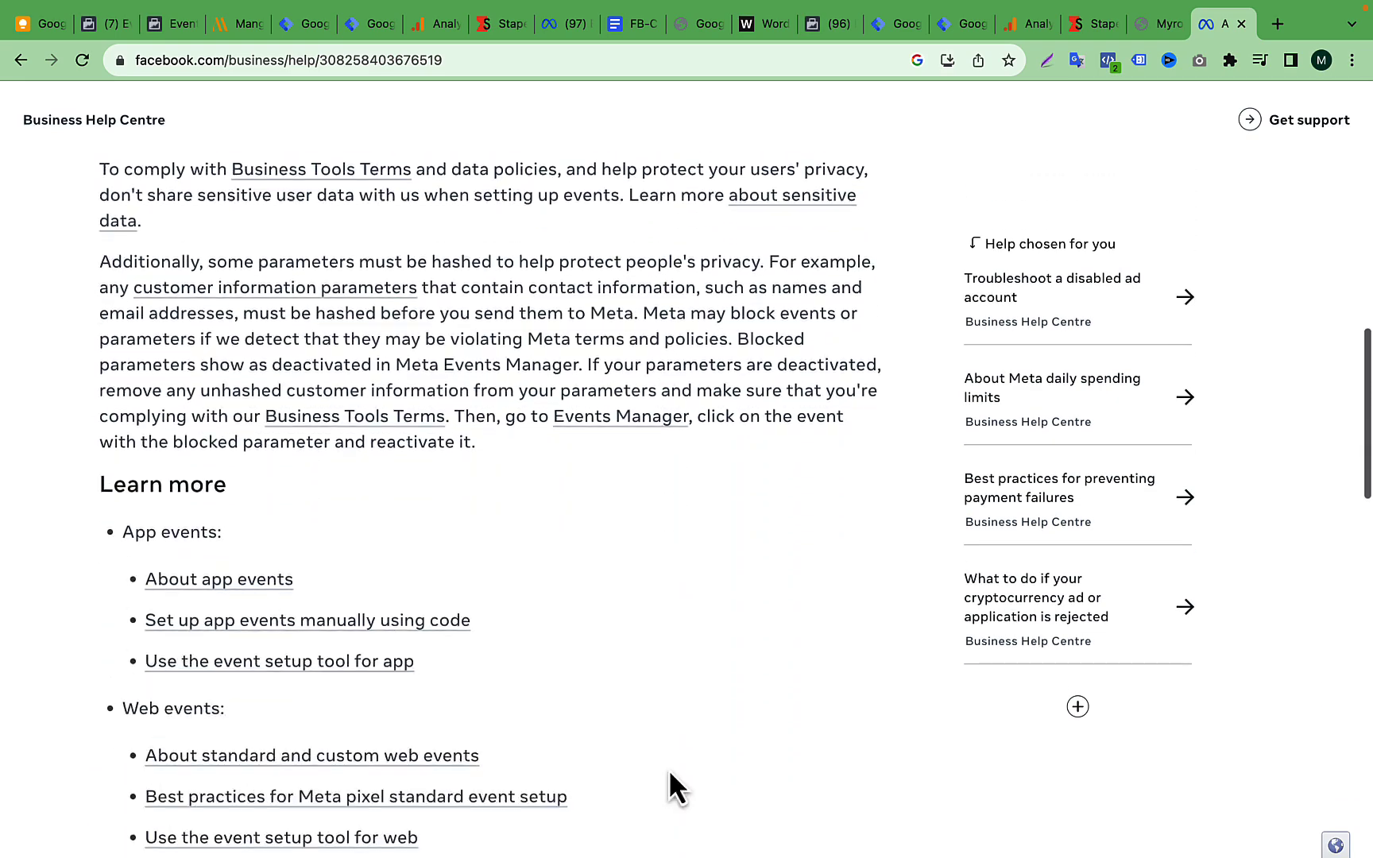
scroll(668, 782, "up", 20)
scroll(668, 768, "up", 11)
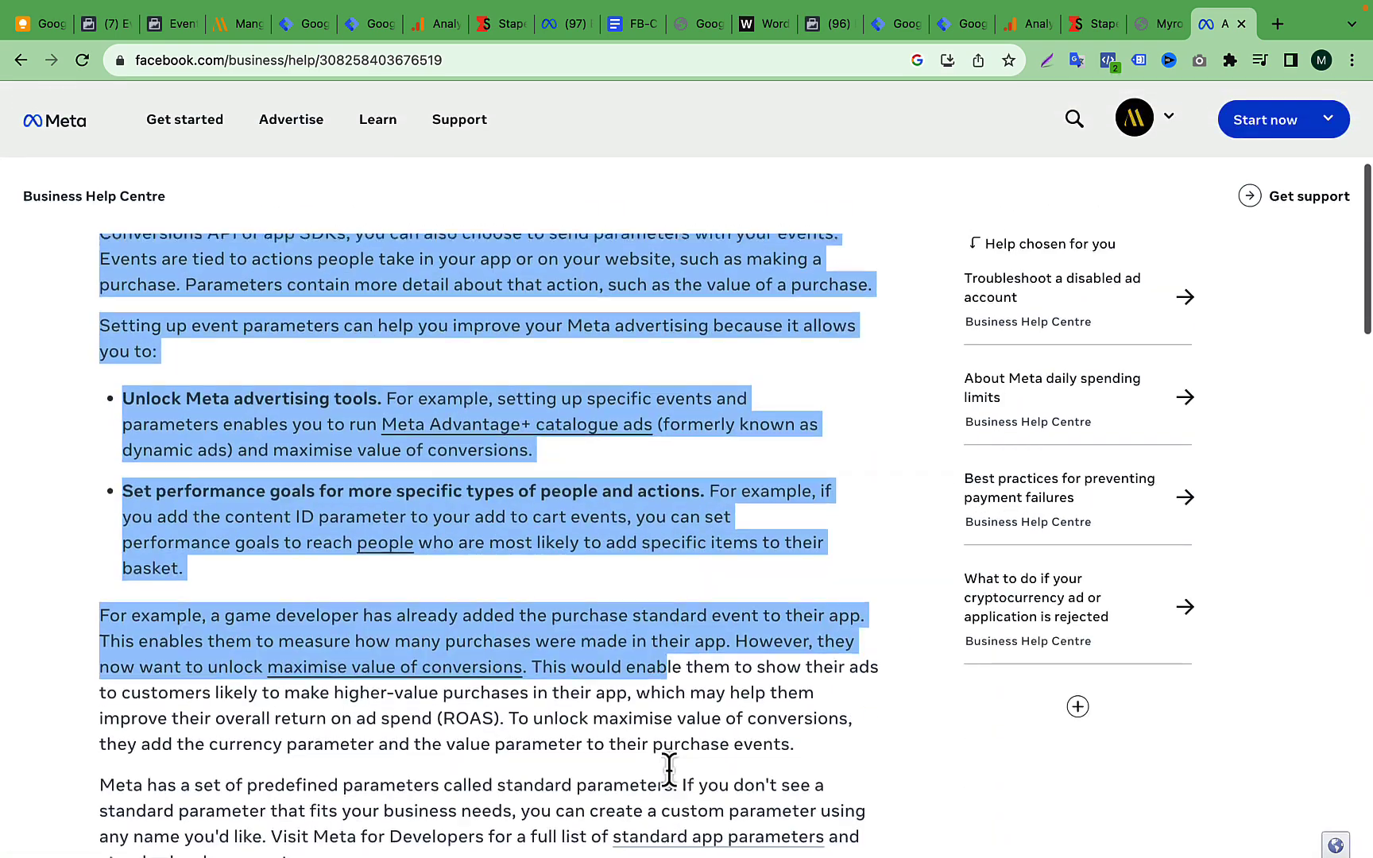
scroll(319, 609, "up", 2)
left_click(564, 433)
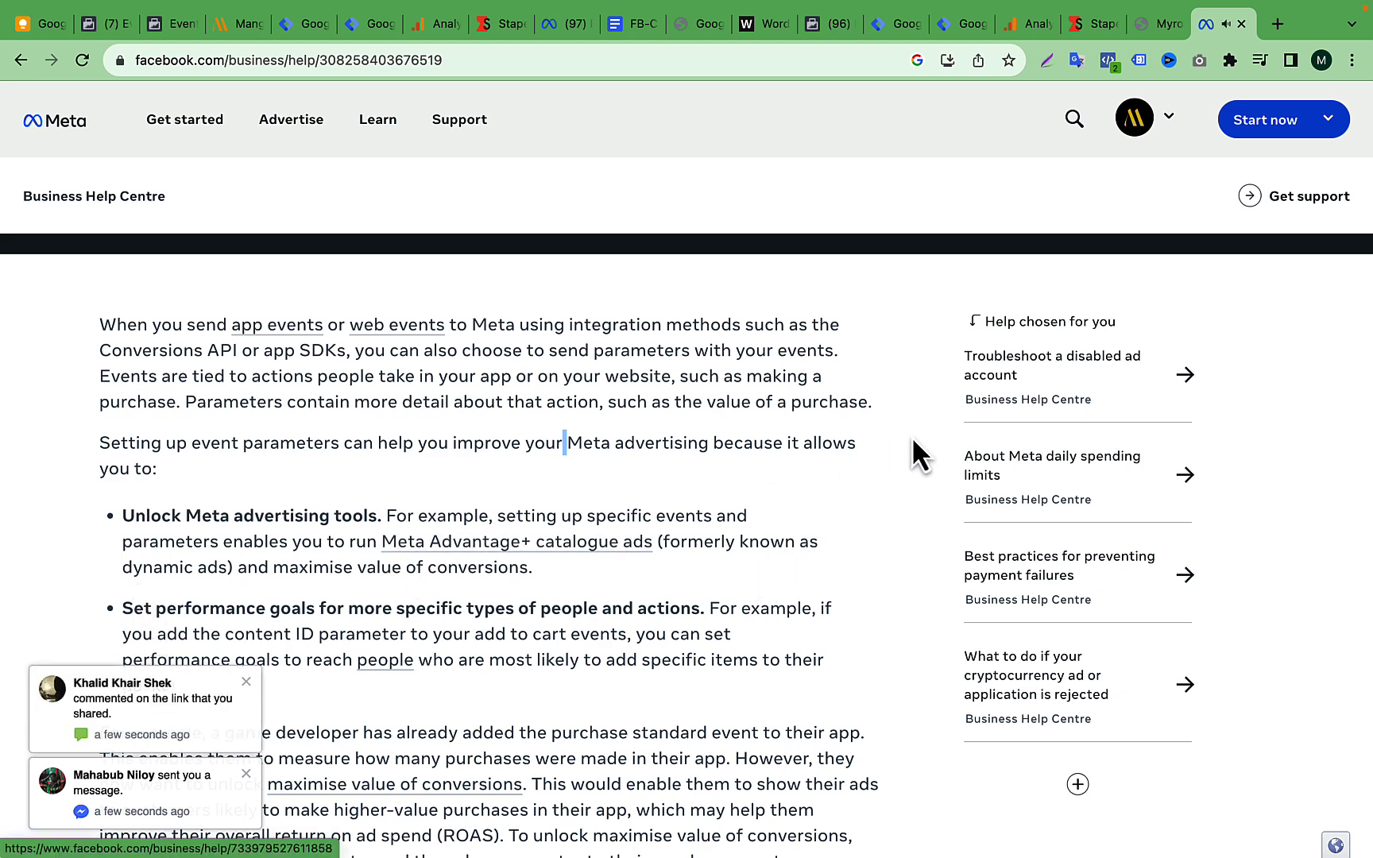
scroll(781, 389, "up", 3)
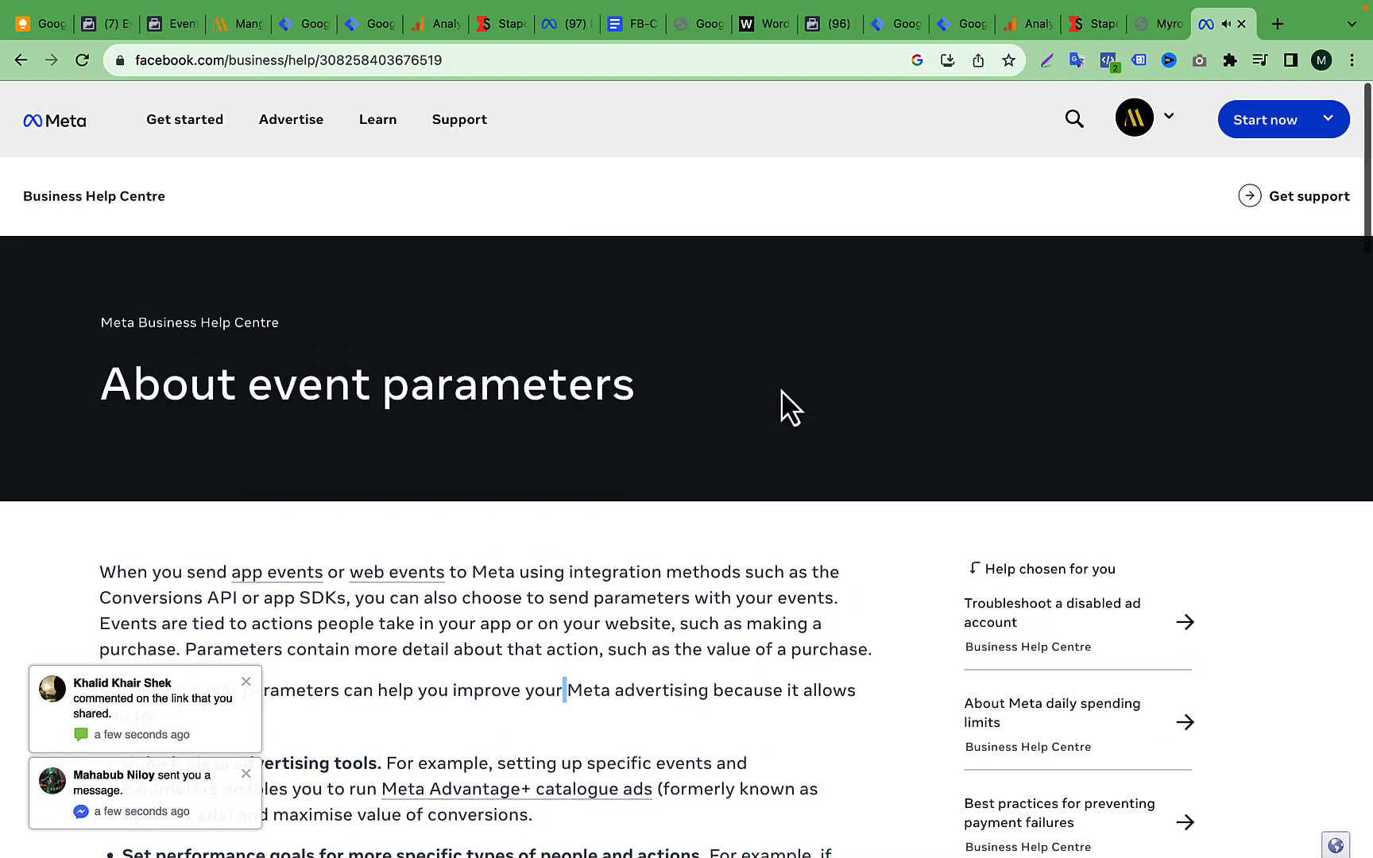
scroll(754, 533, "down", 8)
scroll(754, 527, "up", 5)
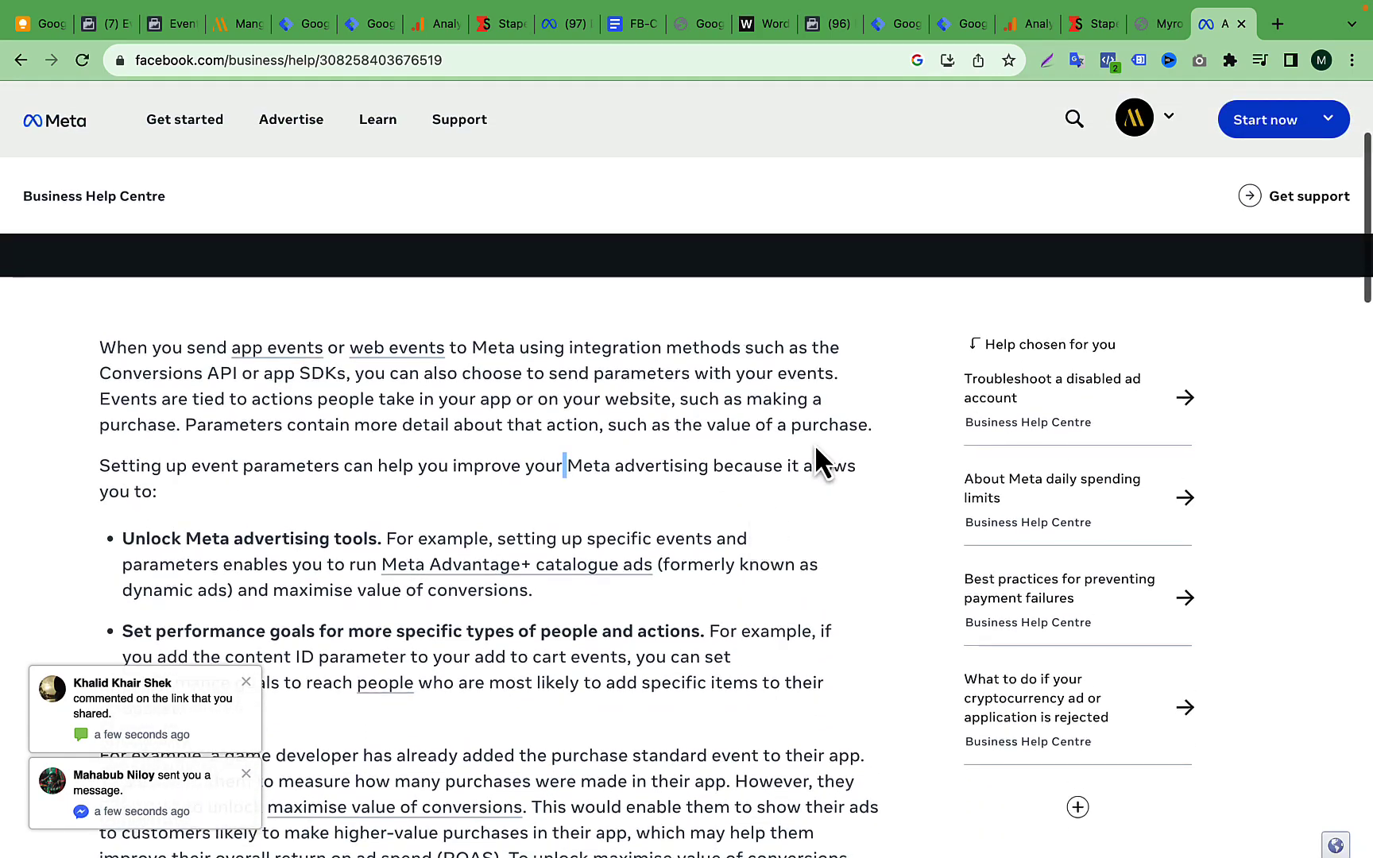
Step: Review the fields set in the GA4 Configuration Tag of the Myrobd - Web container, and close the tag
left_click(890, 28)
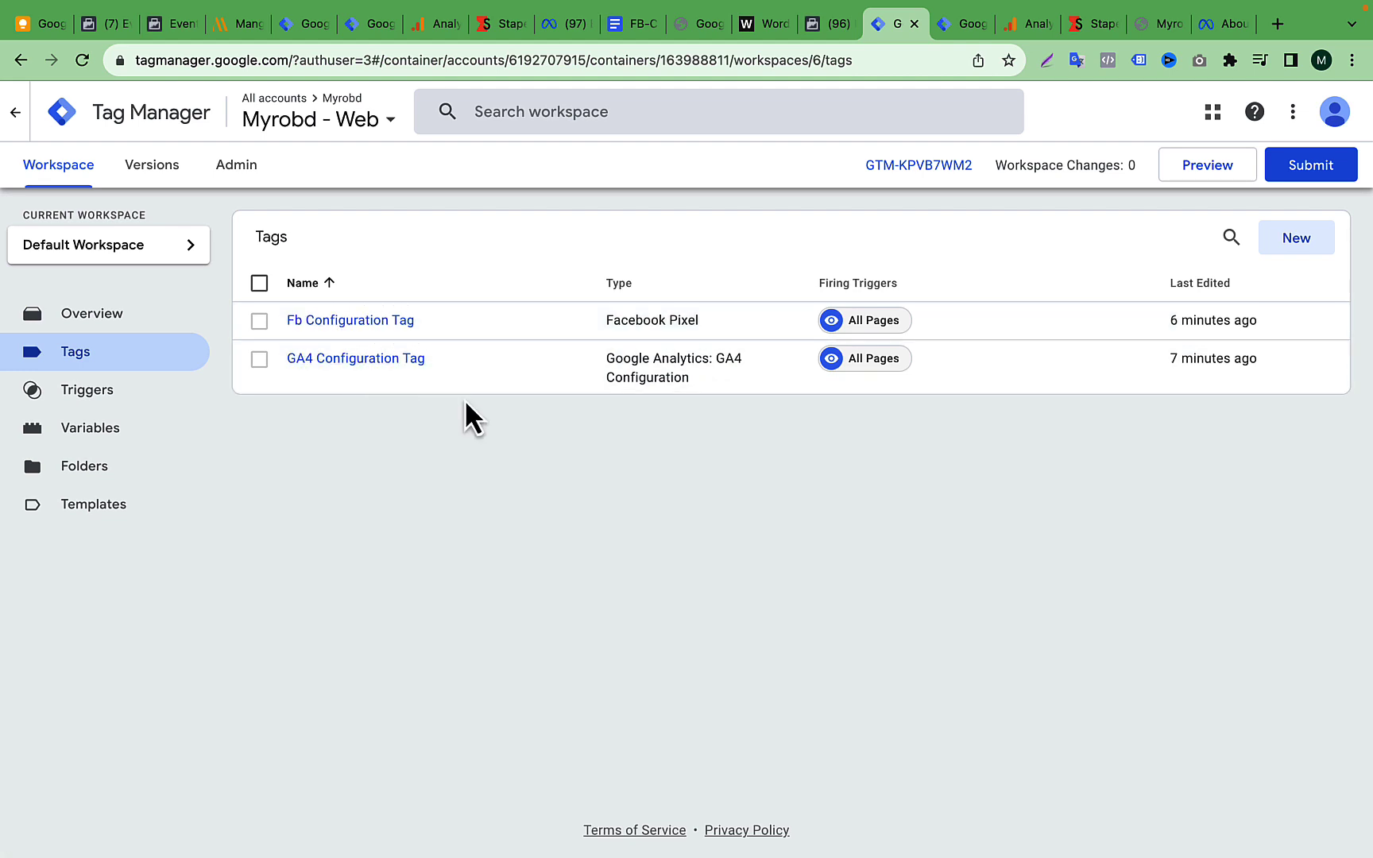
left_click(379, 361)
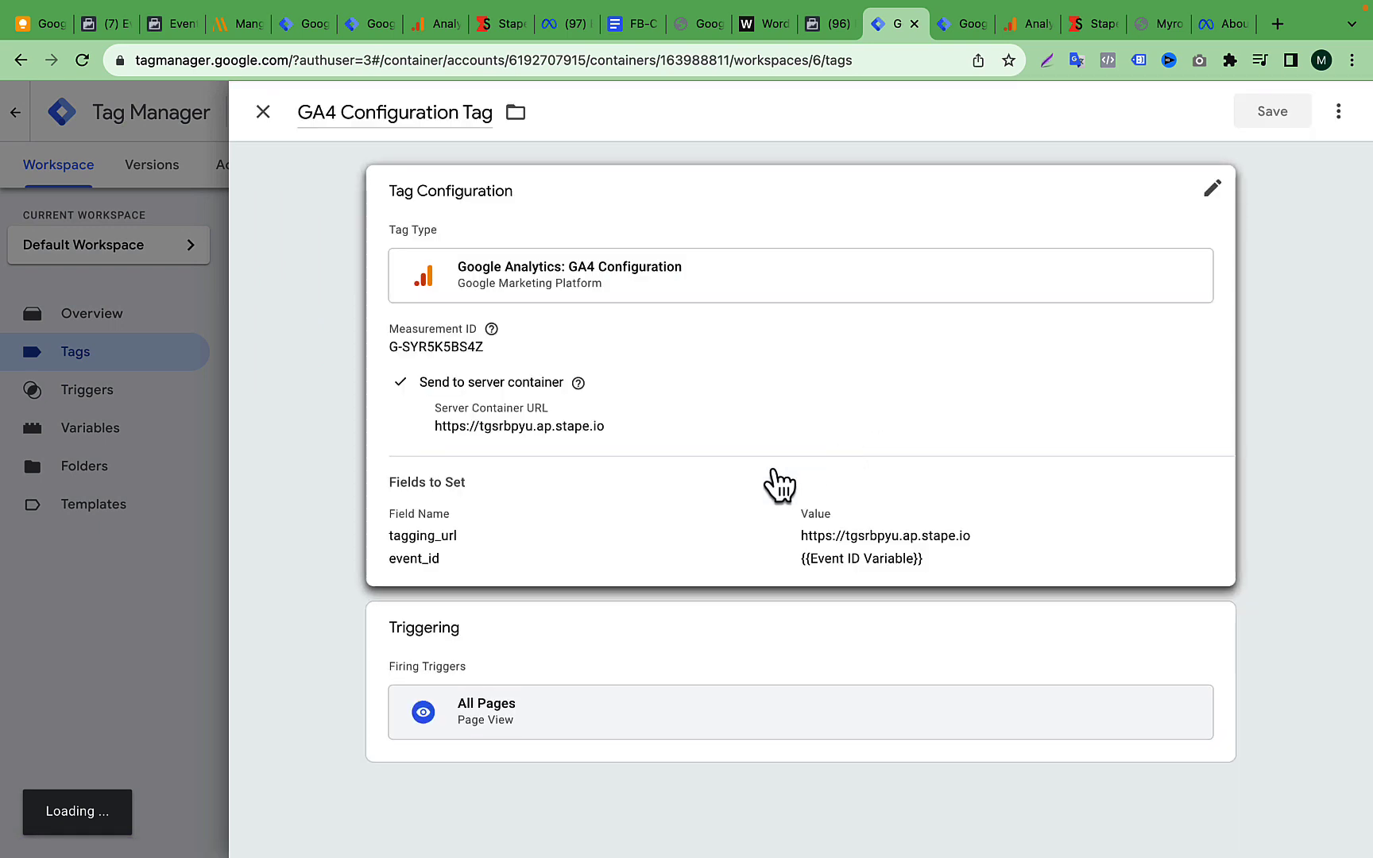
scroll(896, 477, "down", 3)
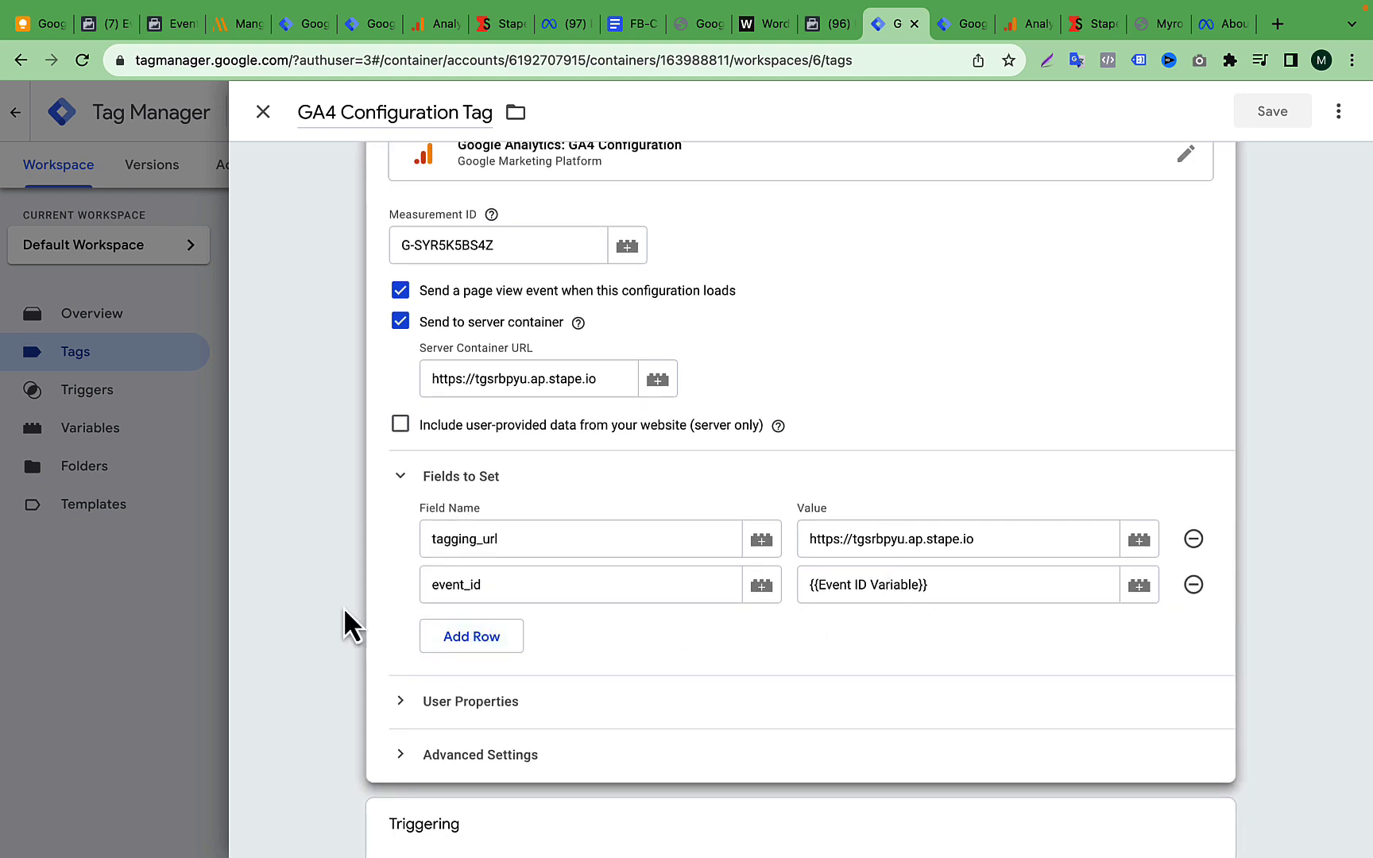
left_click(95, 610)
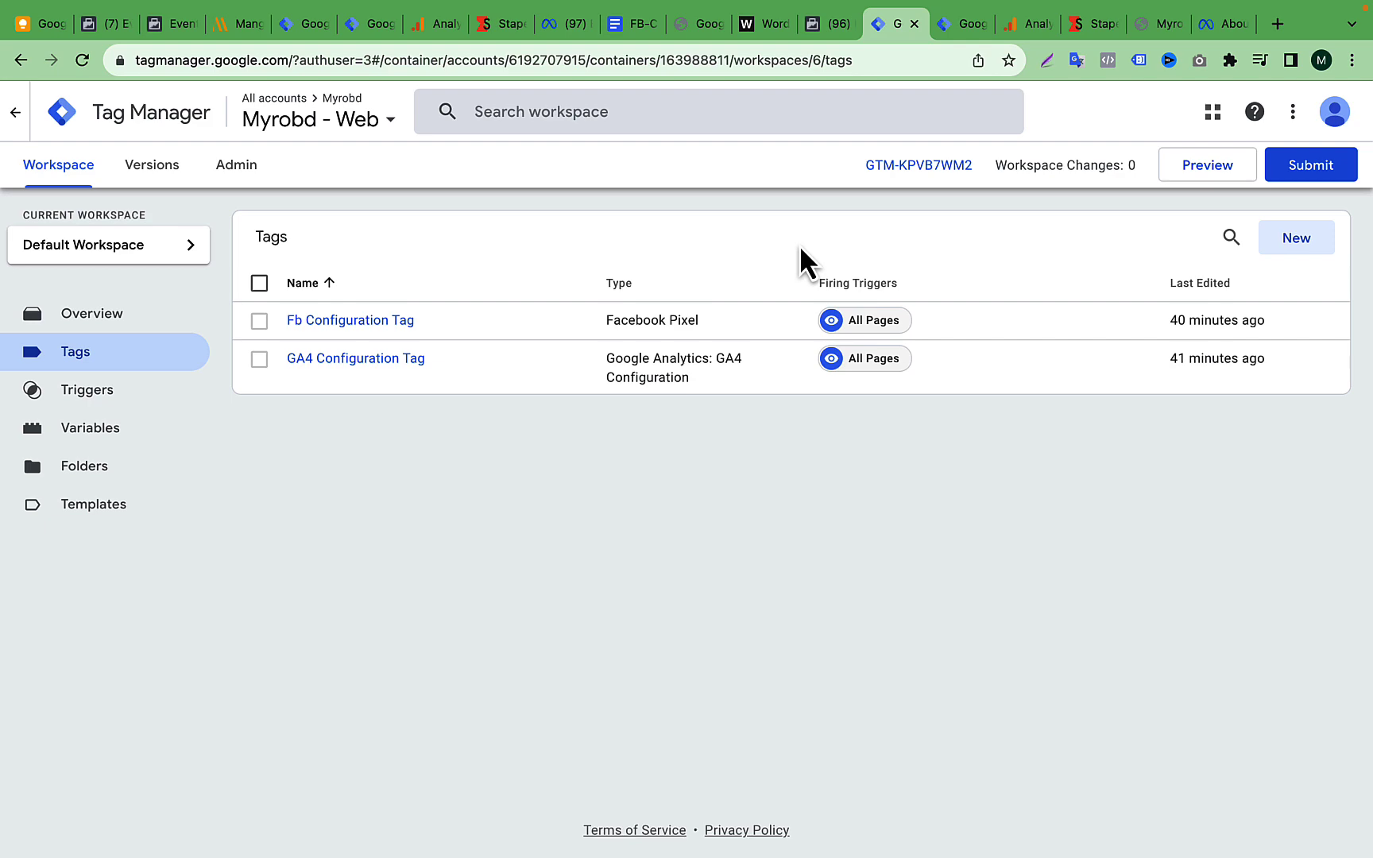
Step: Revisit the advertising benefits in the event parameters article, and open the variables list of the Myrobd - Web container
left_click(1228, 23)
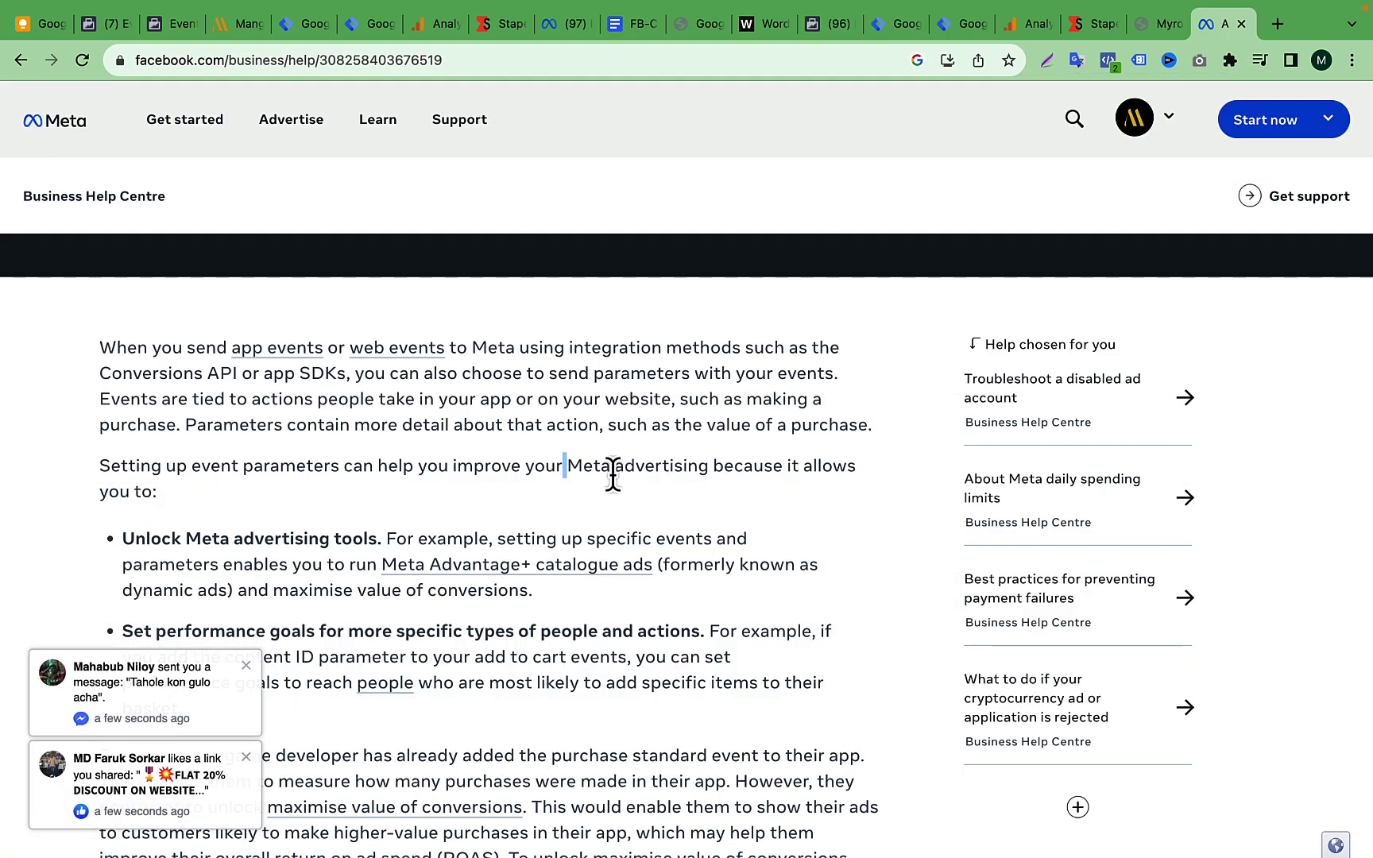
double_click(613, 467)
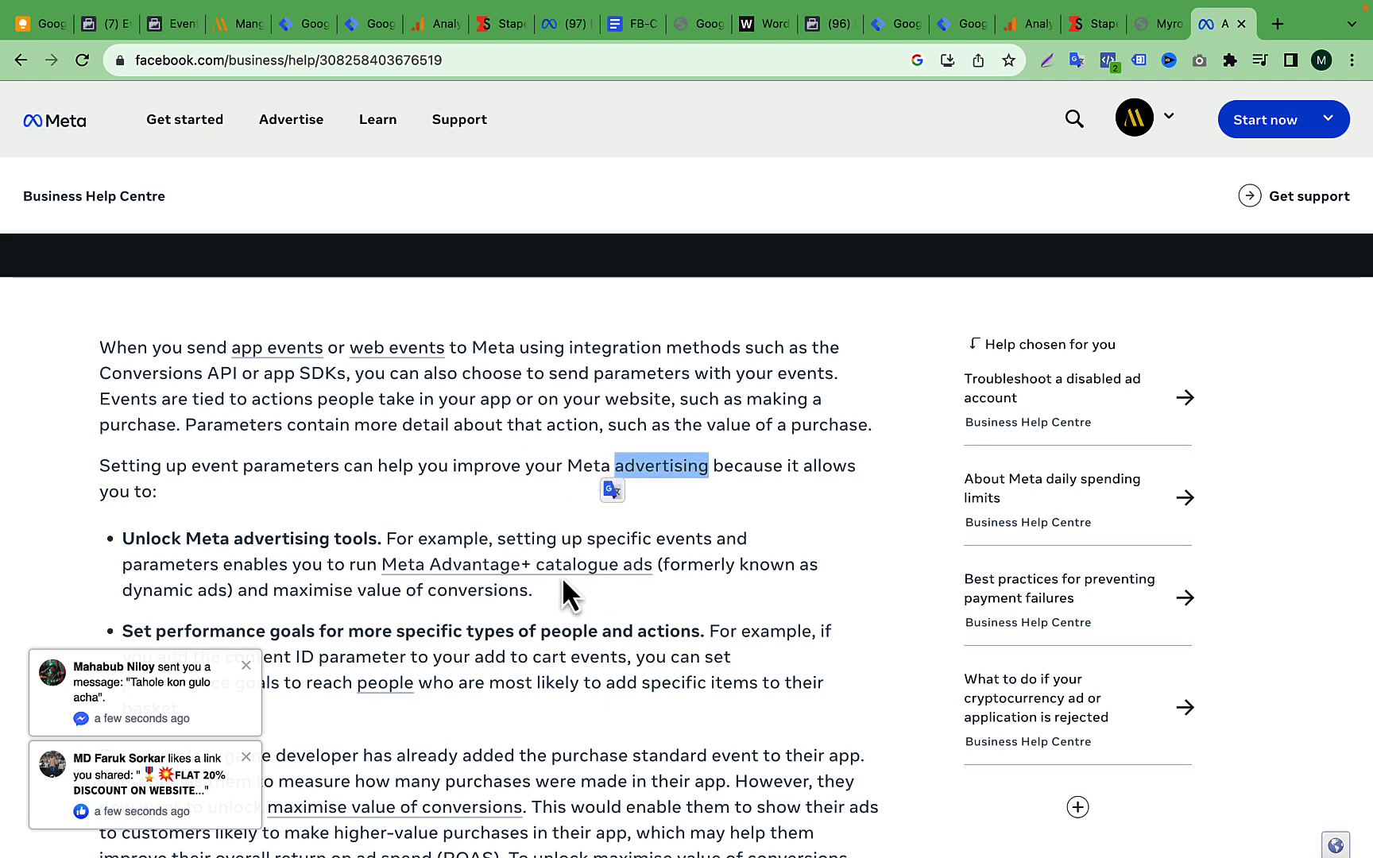
scroll(859, 544, "down", 2)
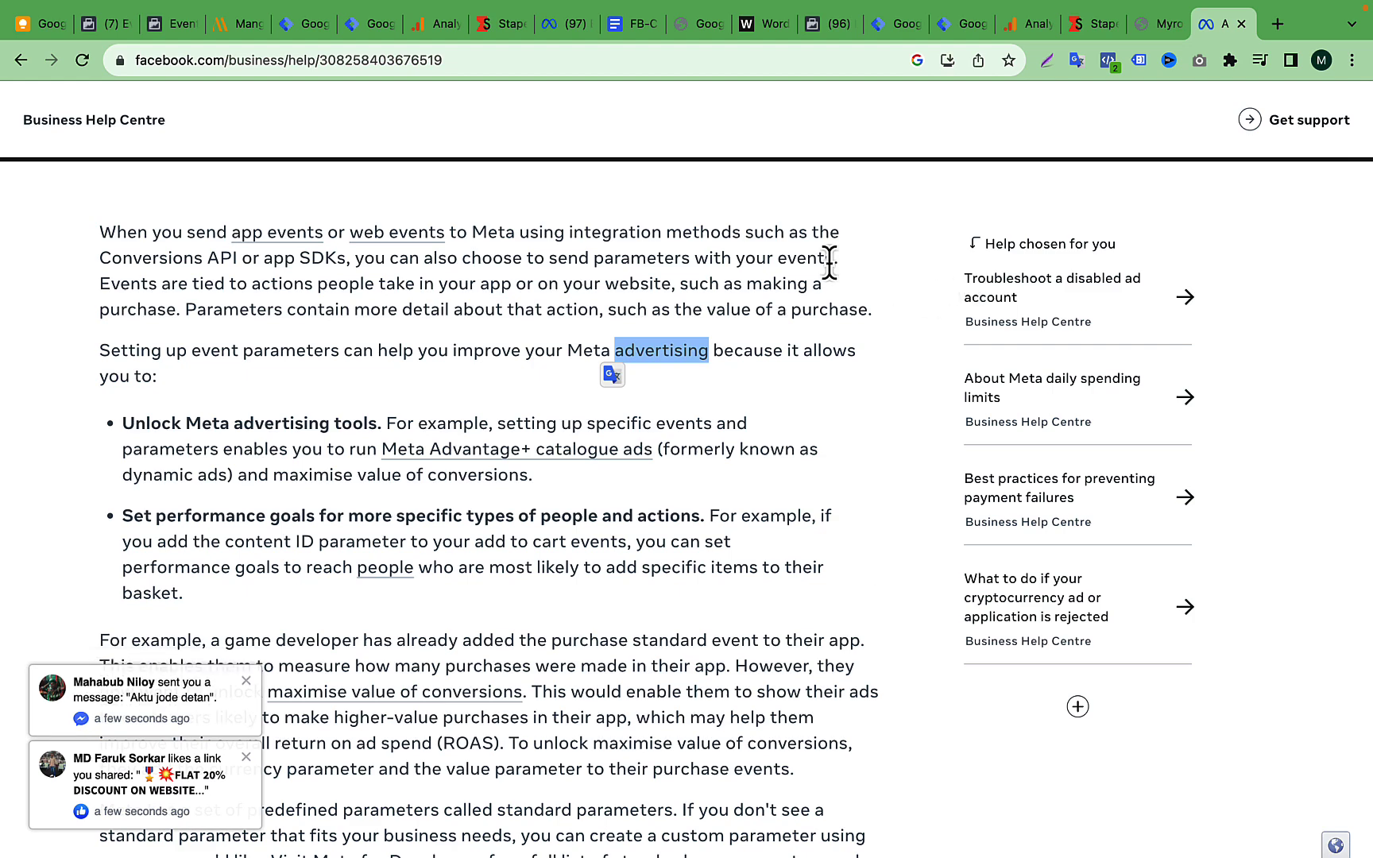
left_click(893, 24)
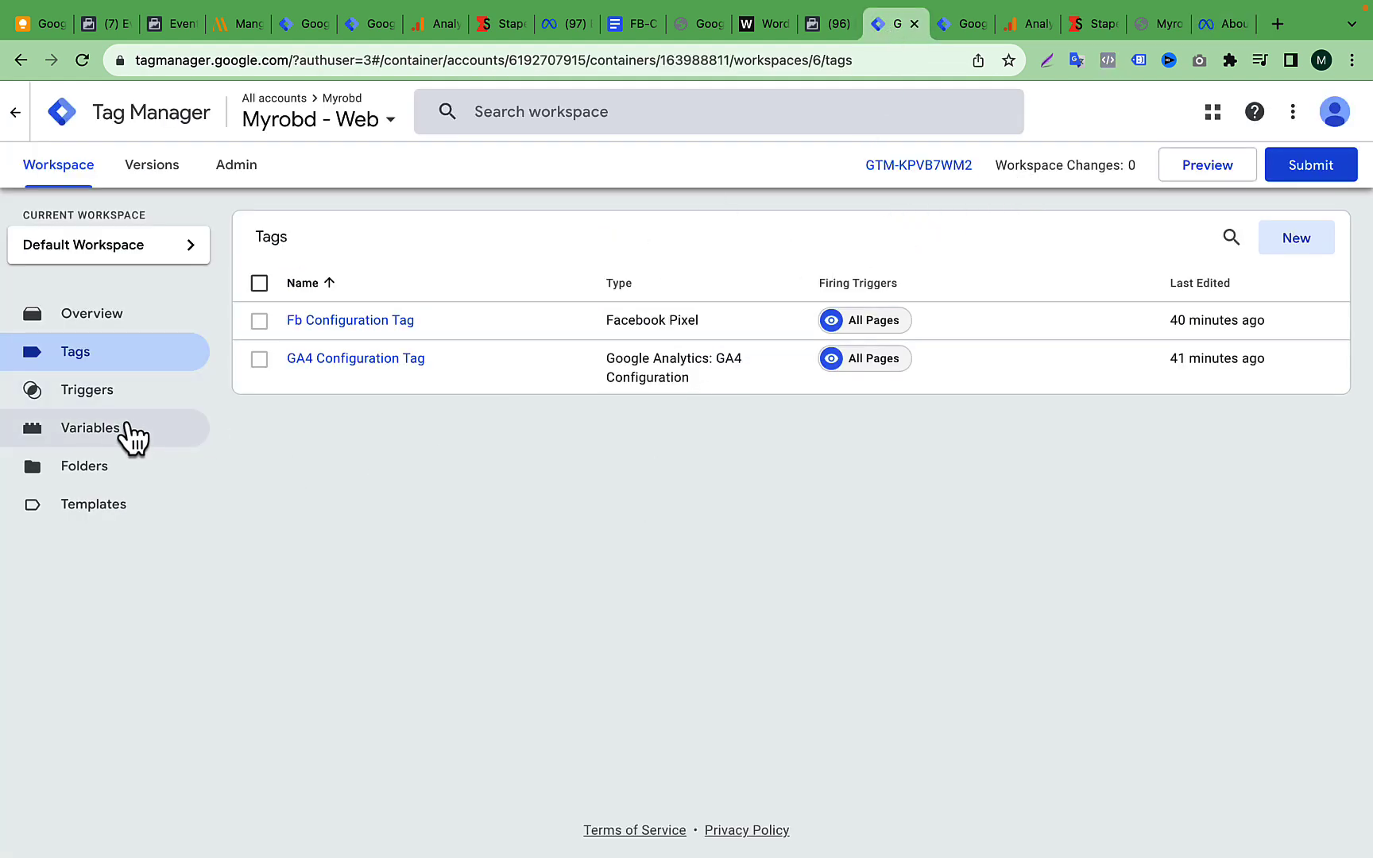
left_click(111, 429)
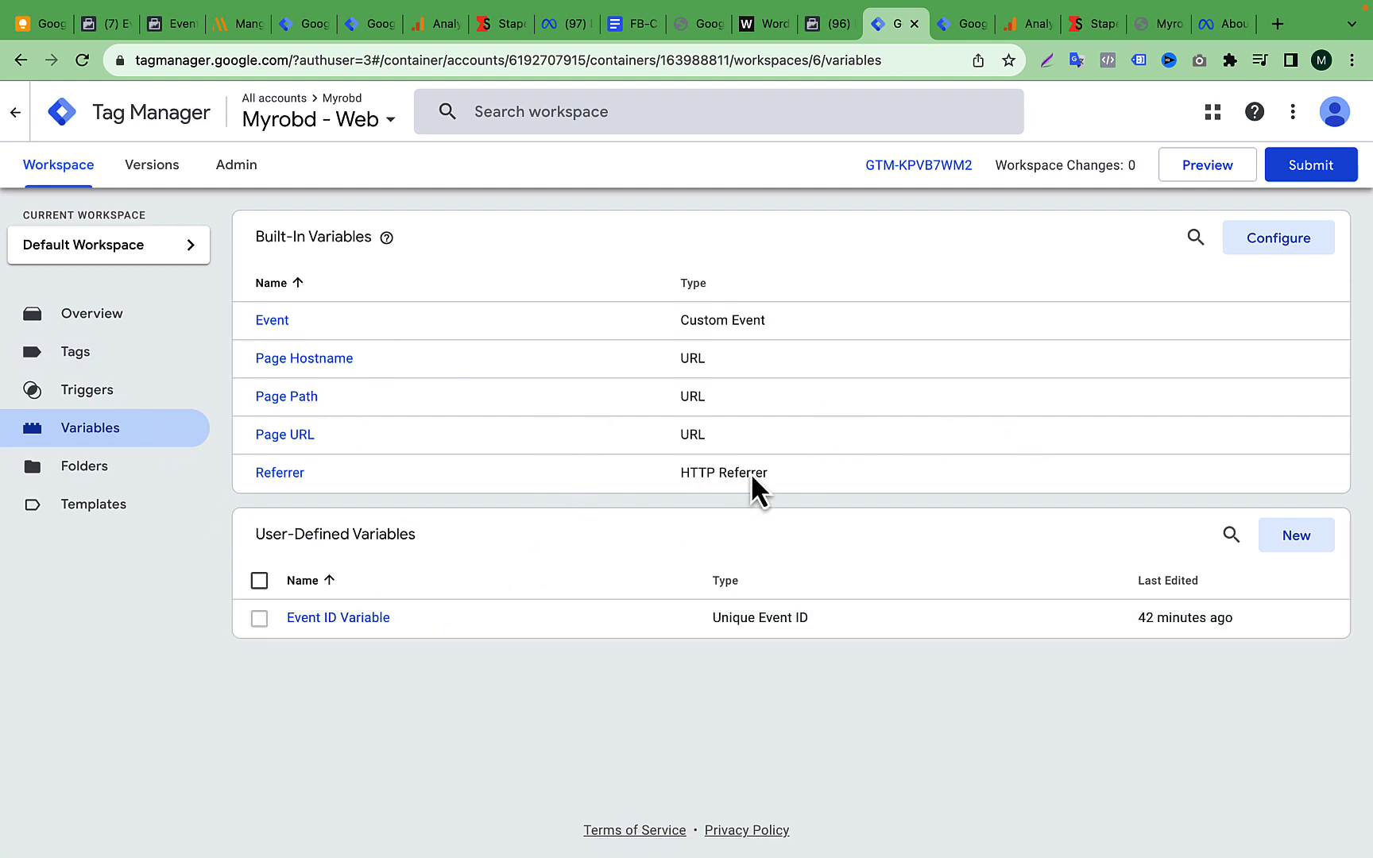
Step: Look through the already prepared Myrobd server container, Analytics, Stape container and shop home page
left_click(960, 24)
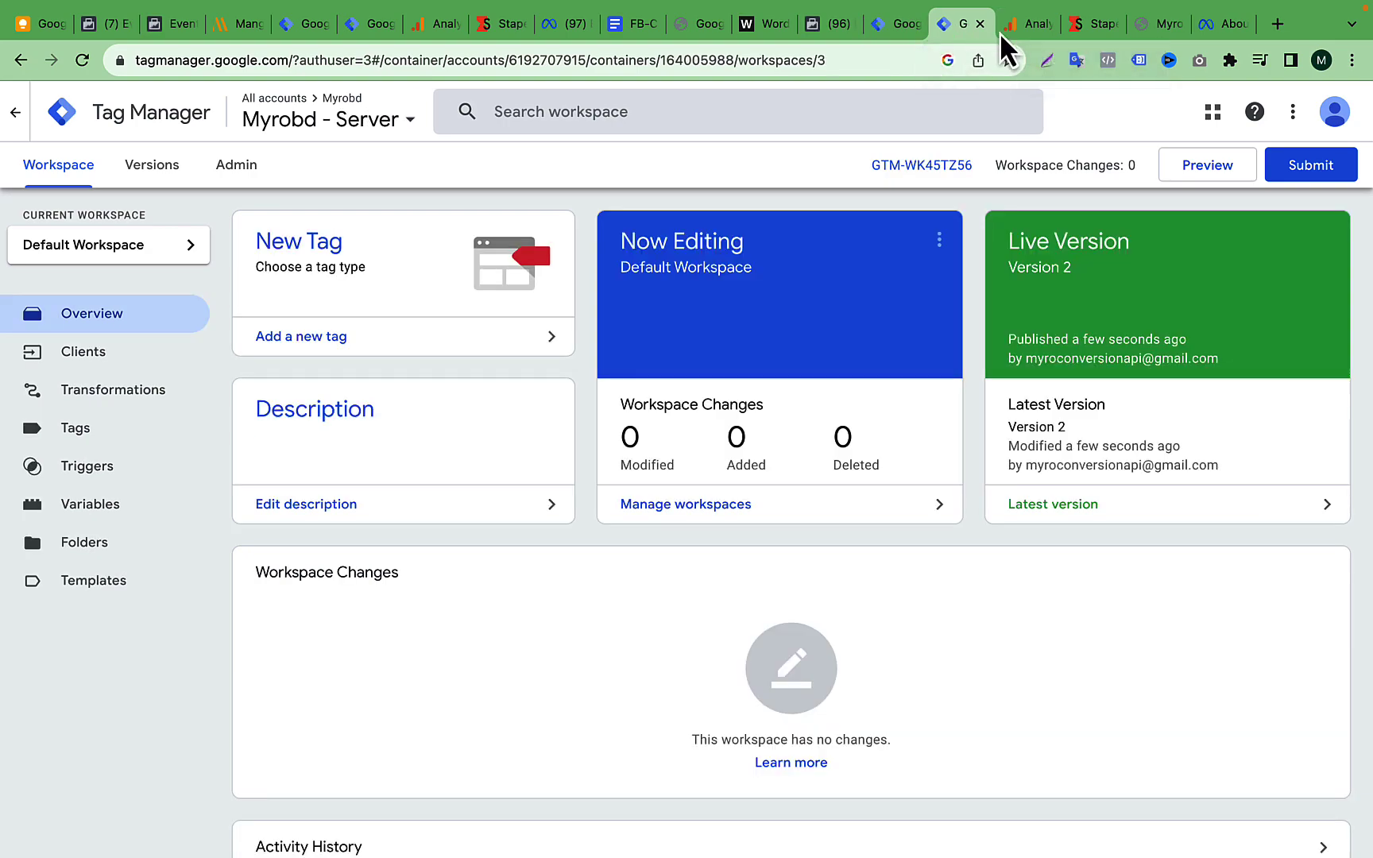
left_click(1033, 26)
left_click(1084, 27)
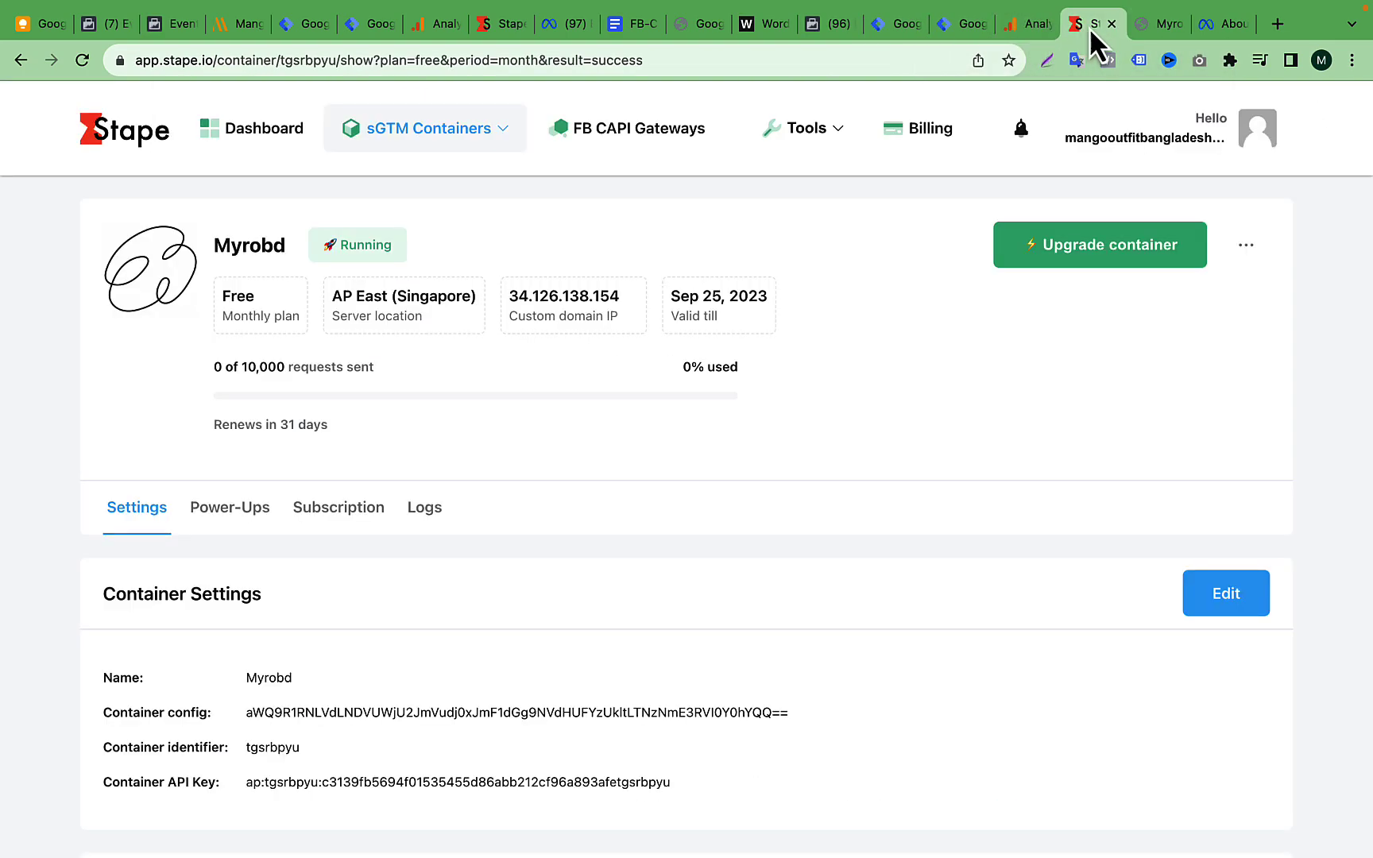
left_click(1155, 22)
scroll(906, 381, "down", 8)
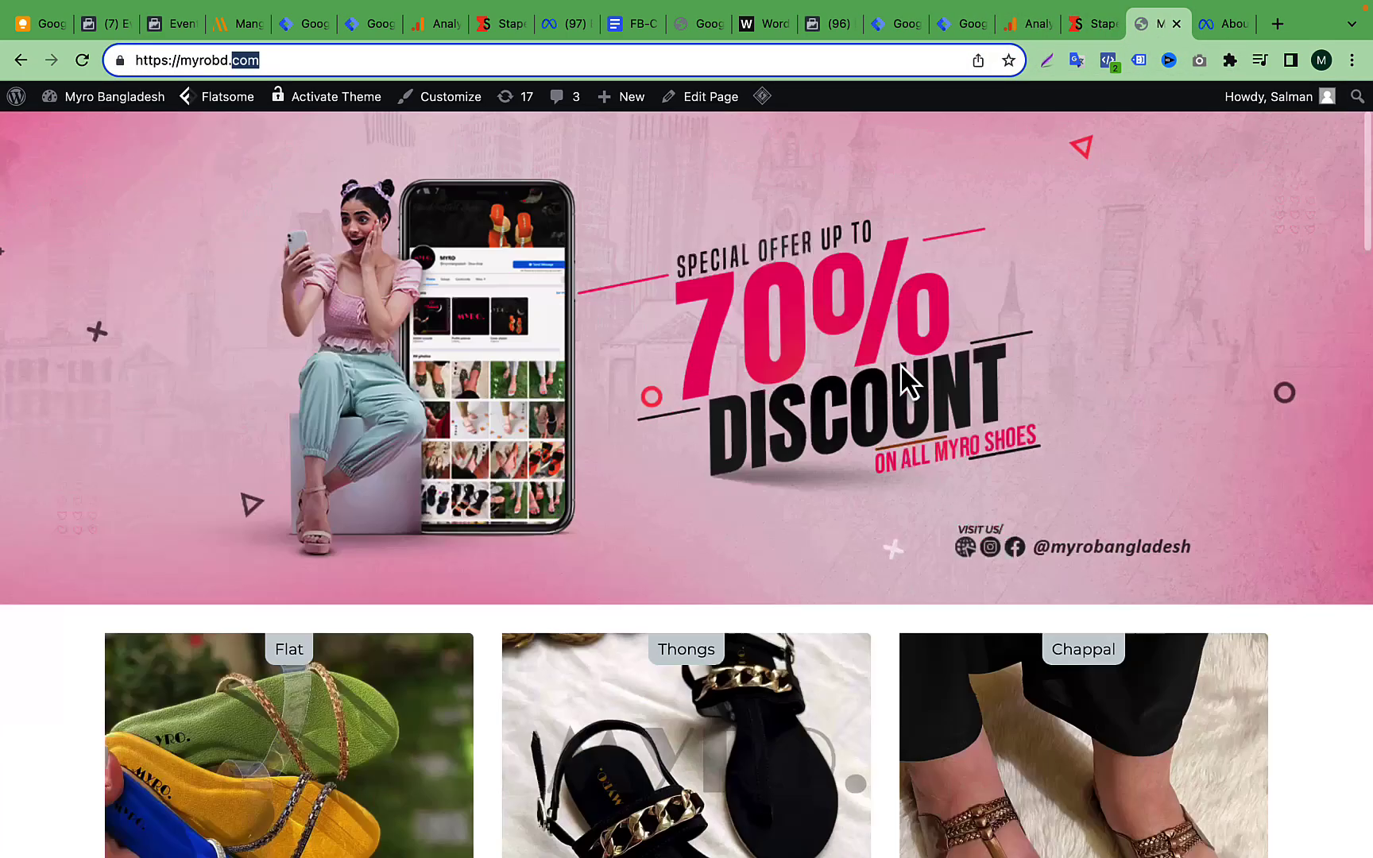
scroll(906, 382, "down", 1)
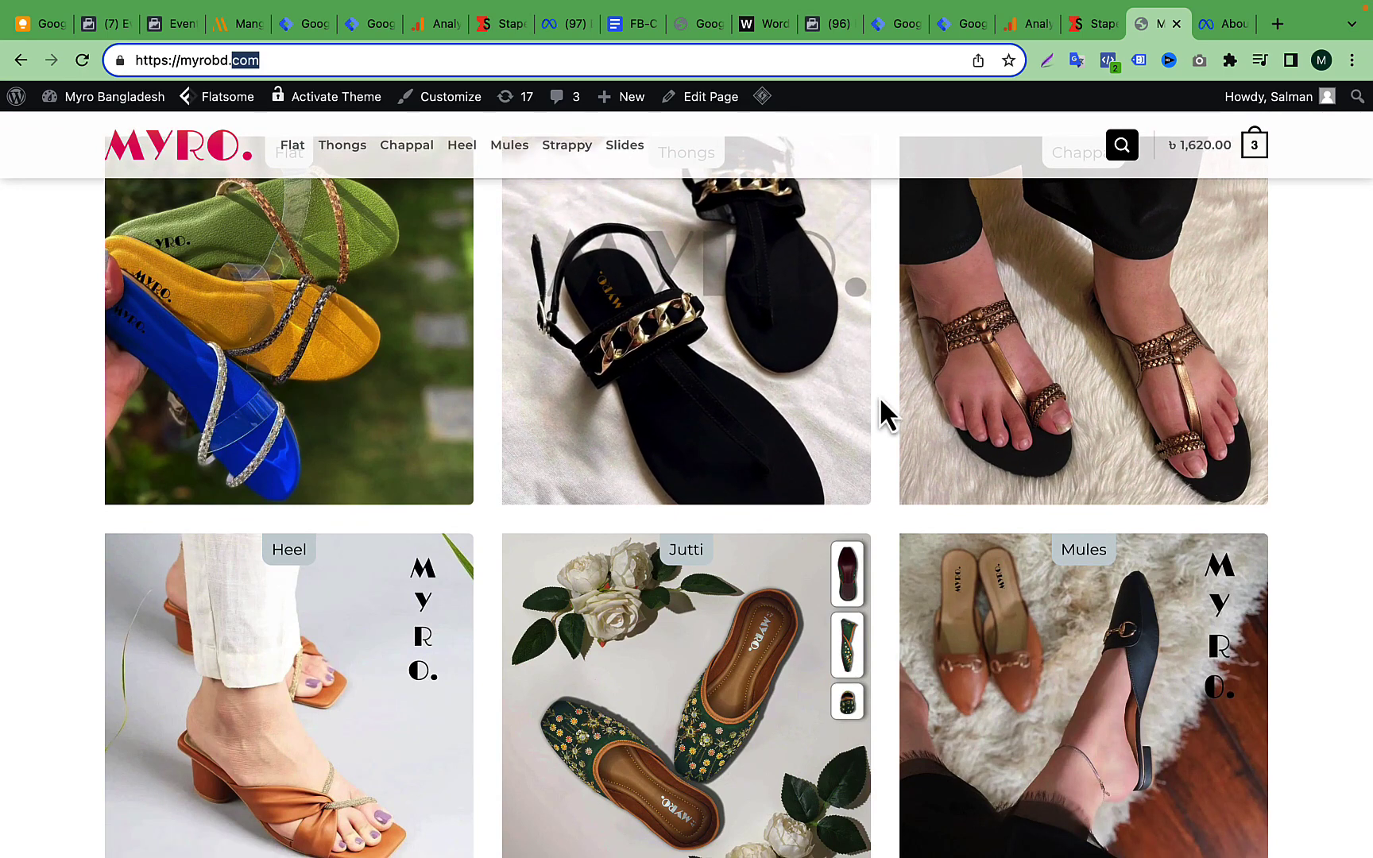
left_click(883, 22)
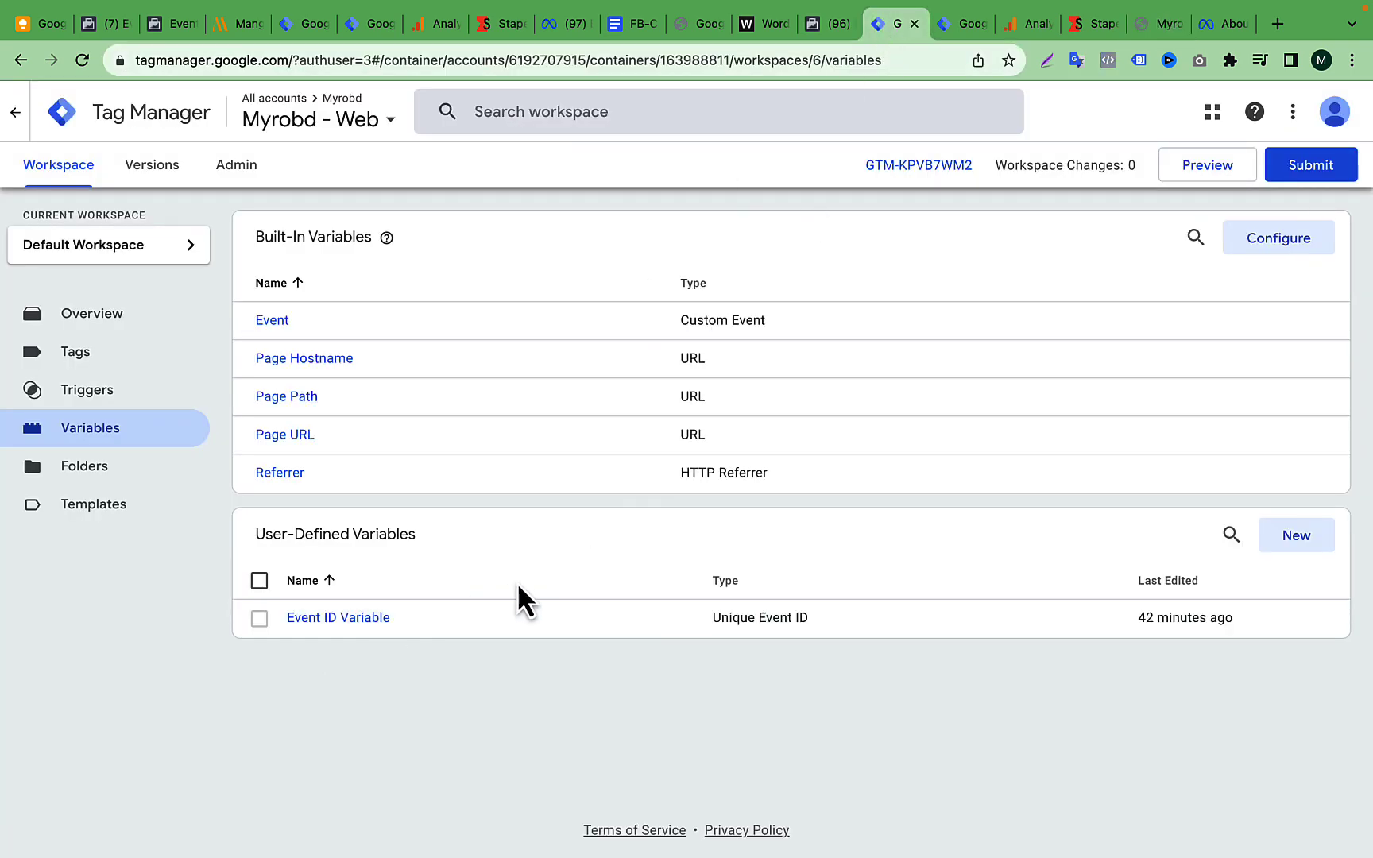
left_click(628, 26)
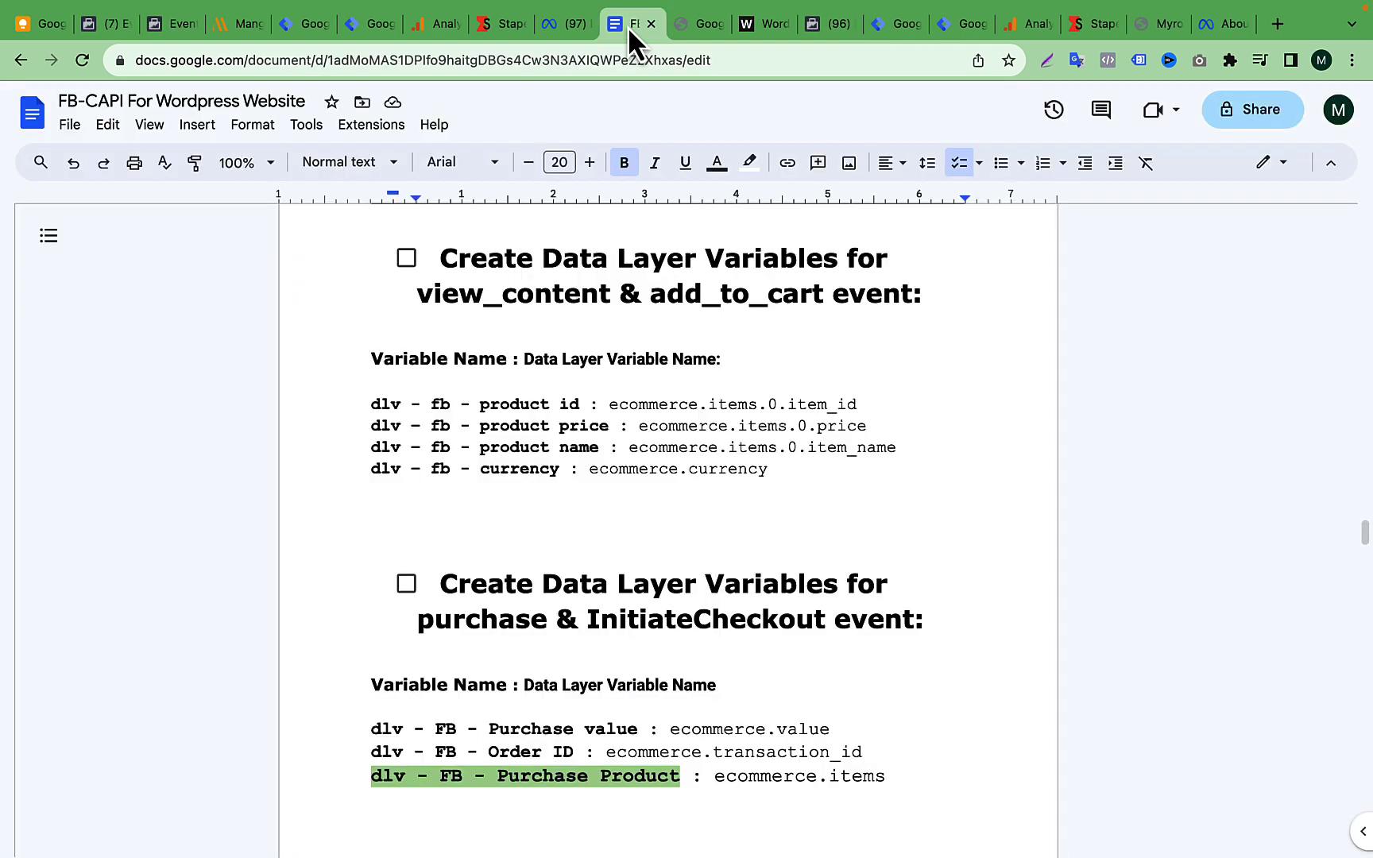
left_click(915, 25)
left_click(1208, 168)
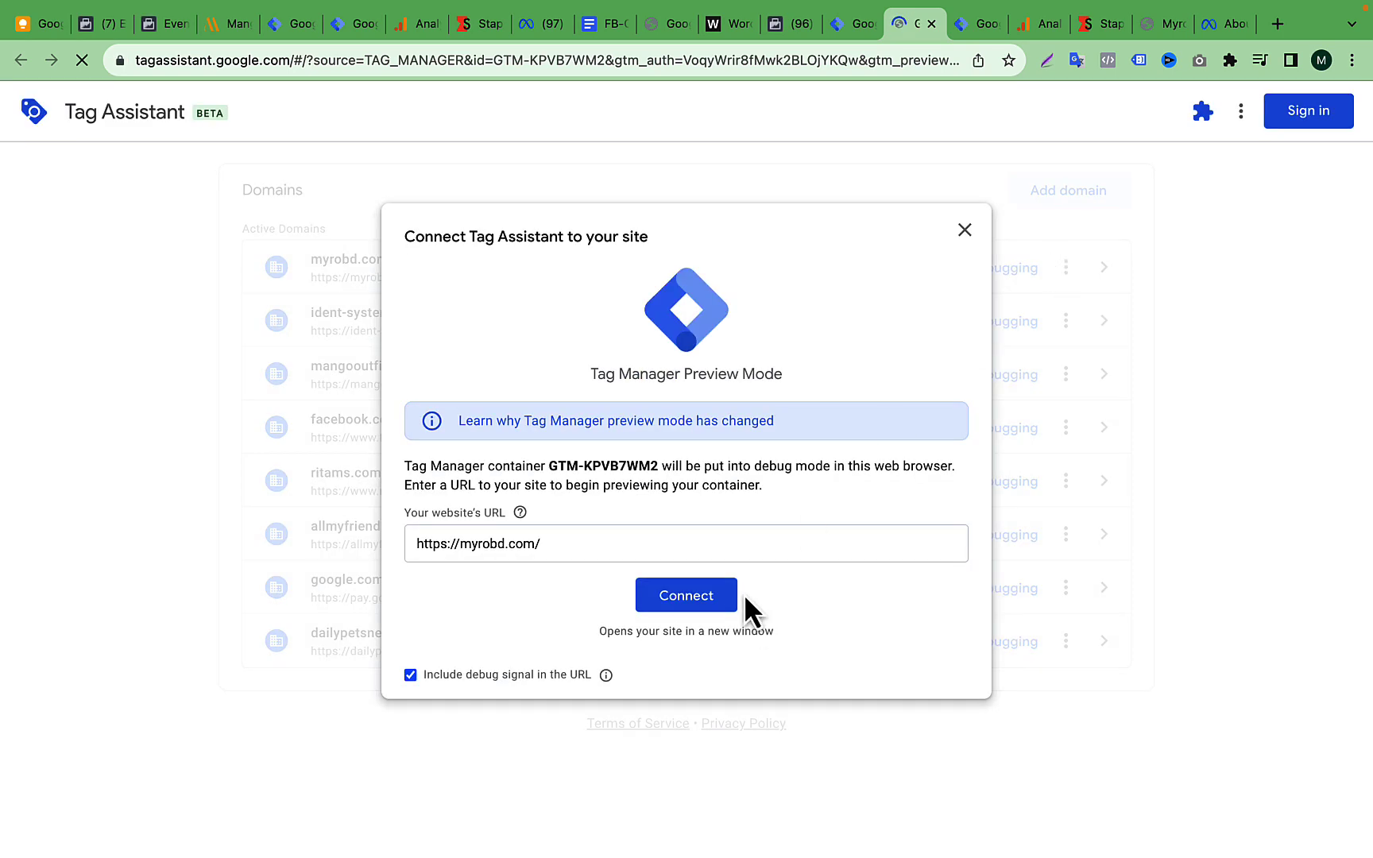
left_click(723, 595)
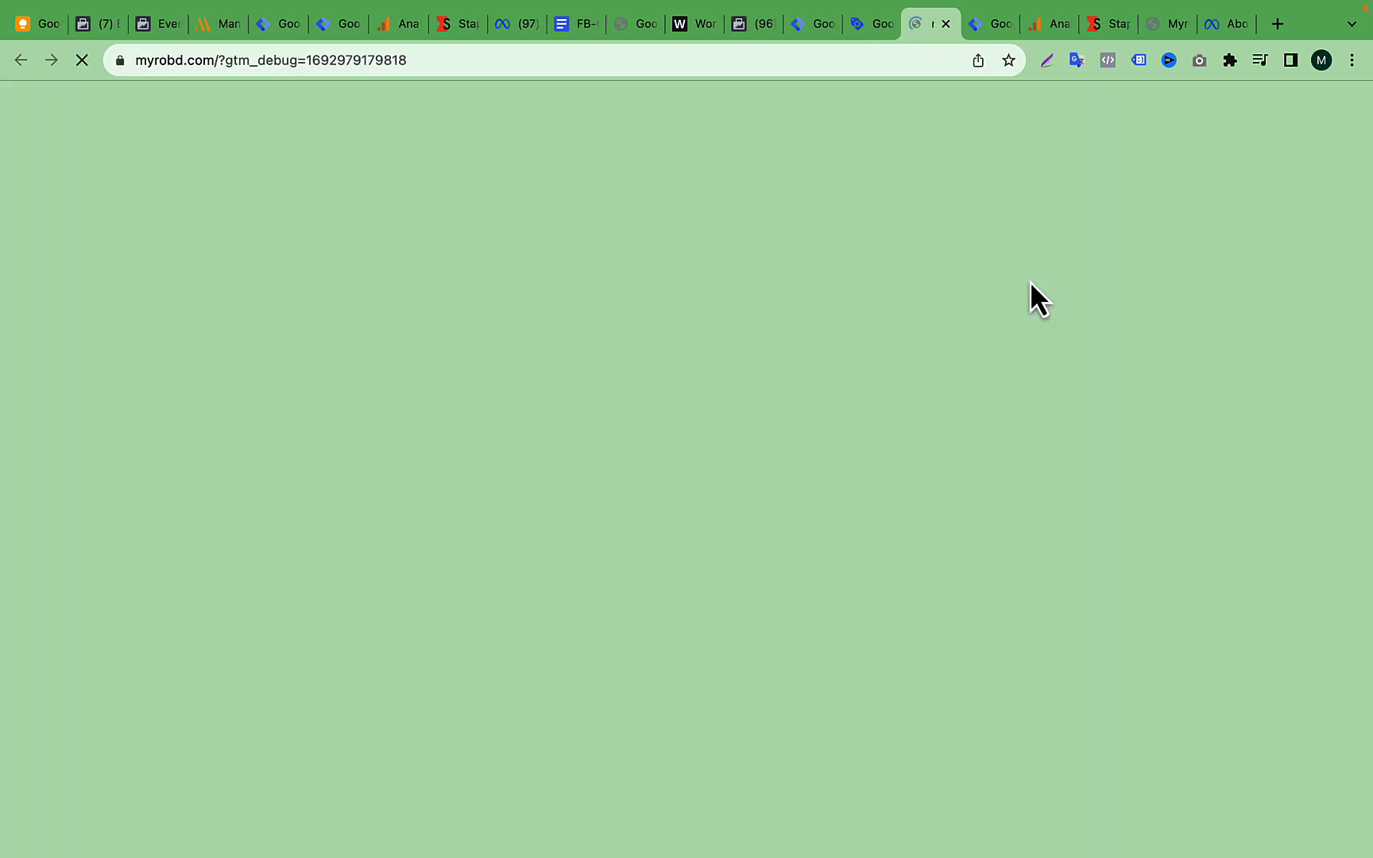
Step: In the connected shop, open the Thongs category and the Myro Black Braided Thongs product page
scroll(803, 477, "down", 8)
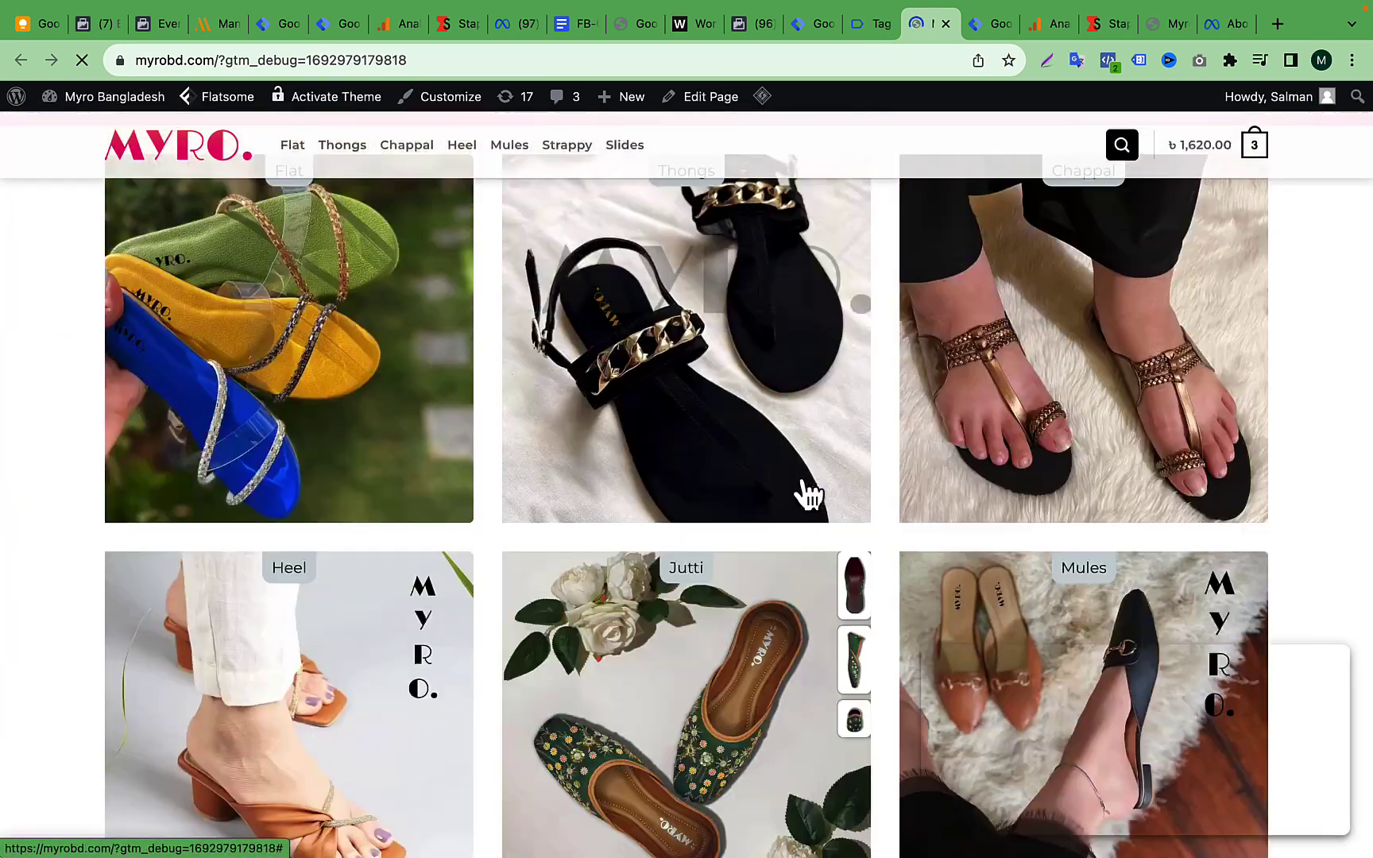
scroll(803, 484, "up", 3)
scroll(805, 485, "down", 2)
scroll(807, 492, "down", 1)
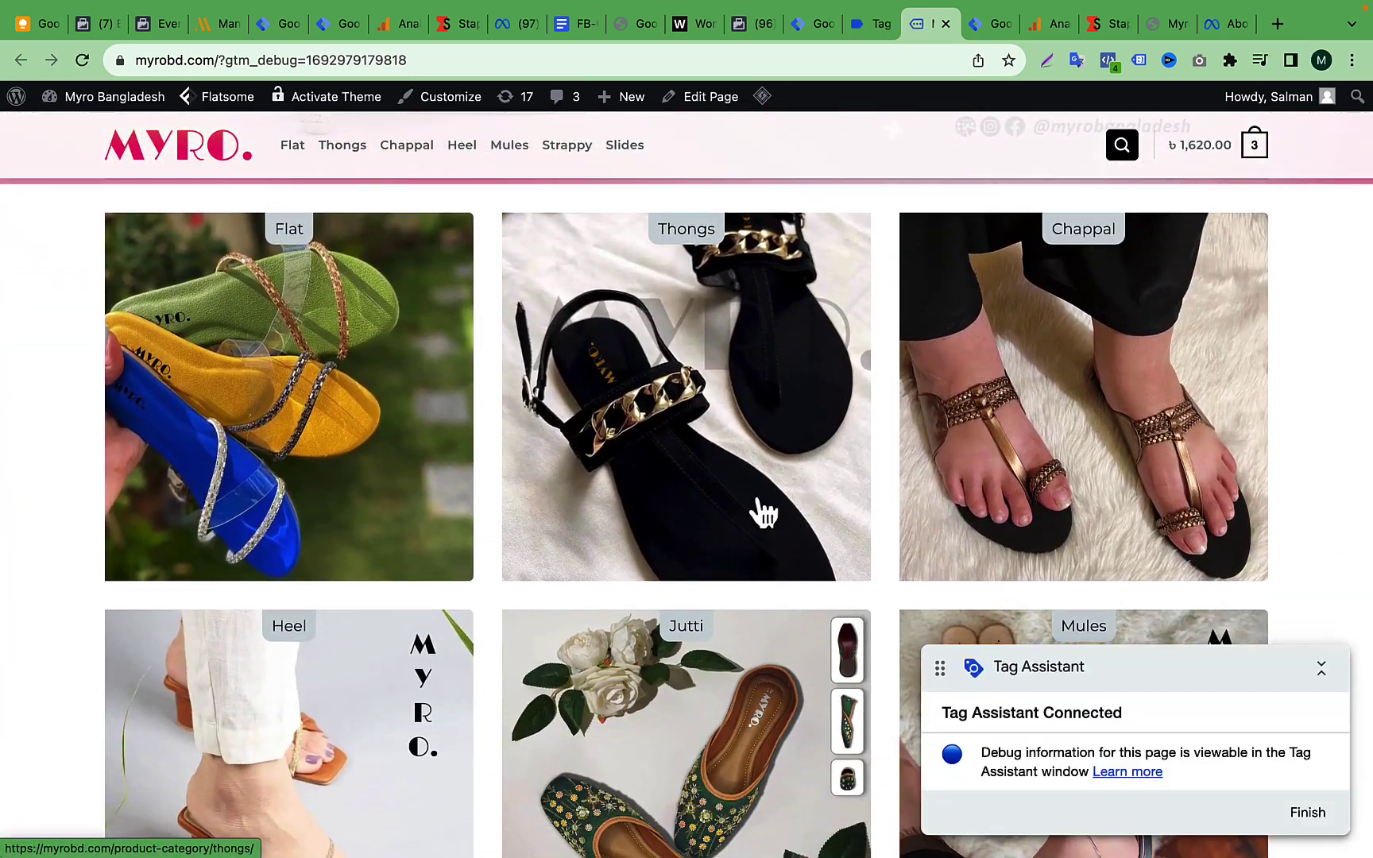
left_click(739, 411)
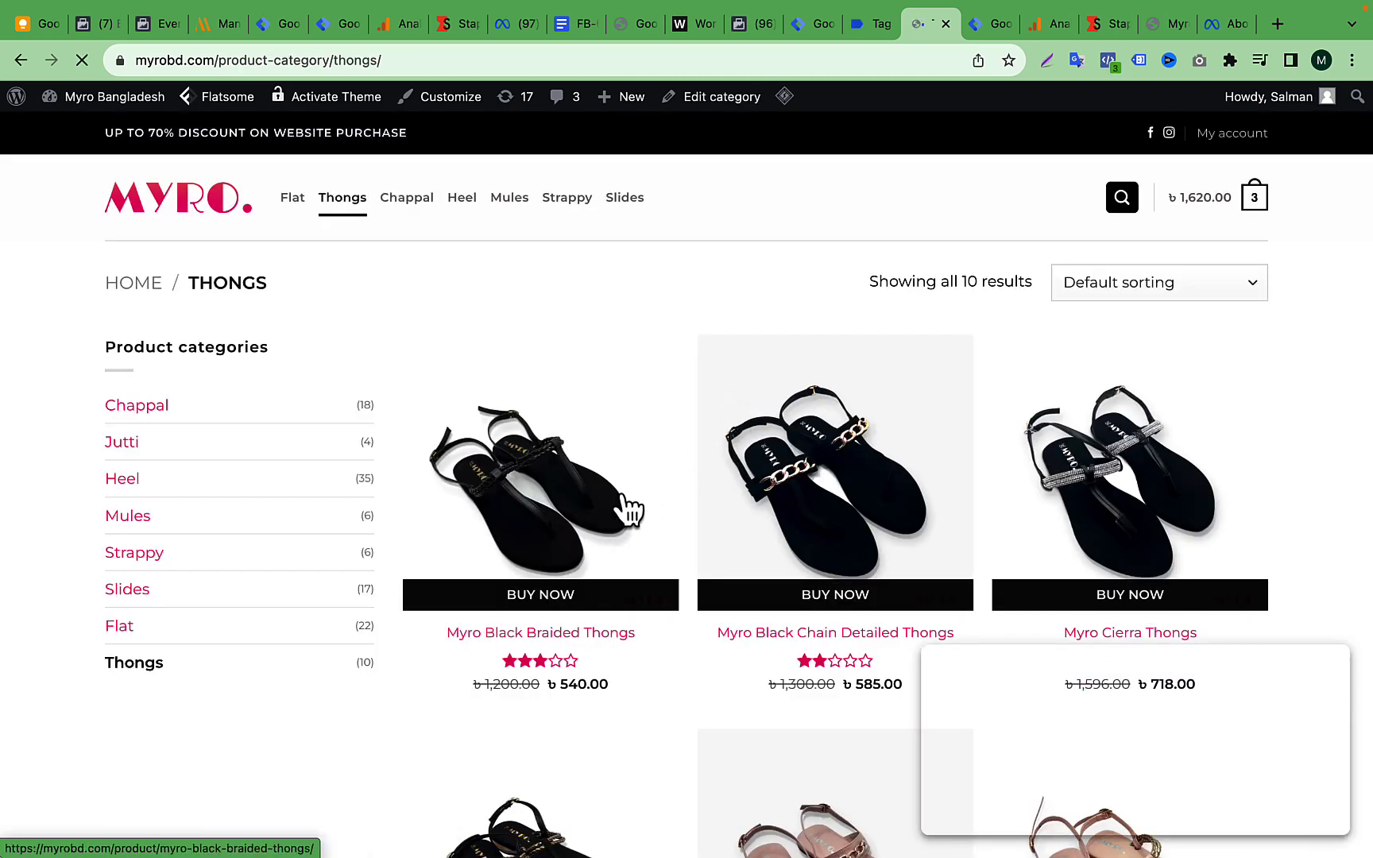
left_click(536, 446)
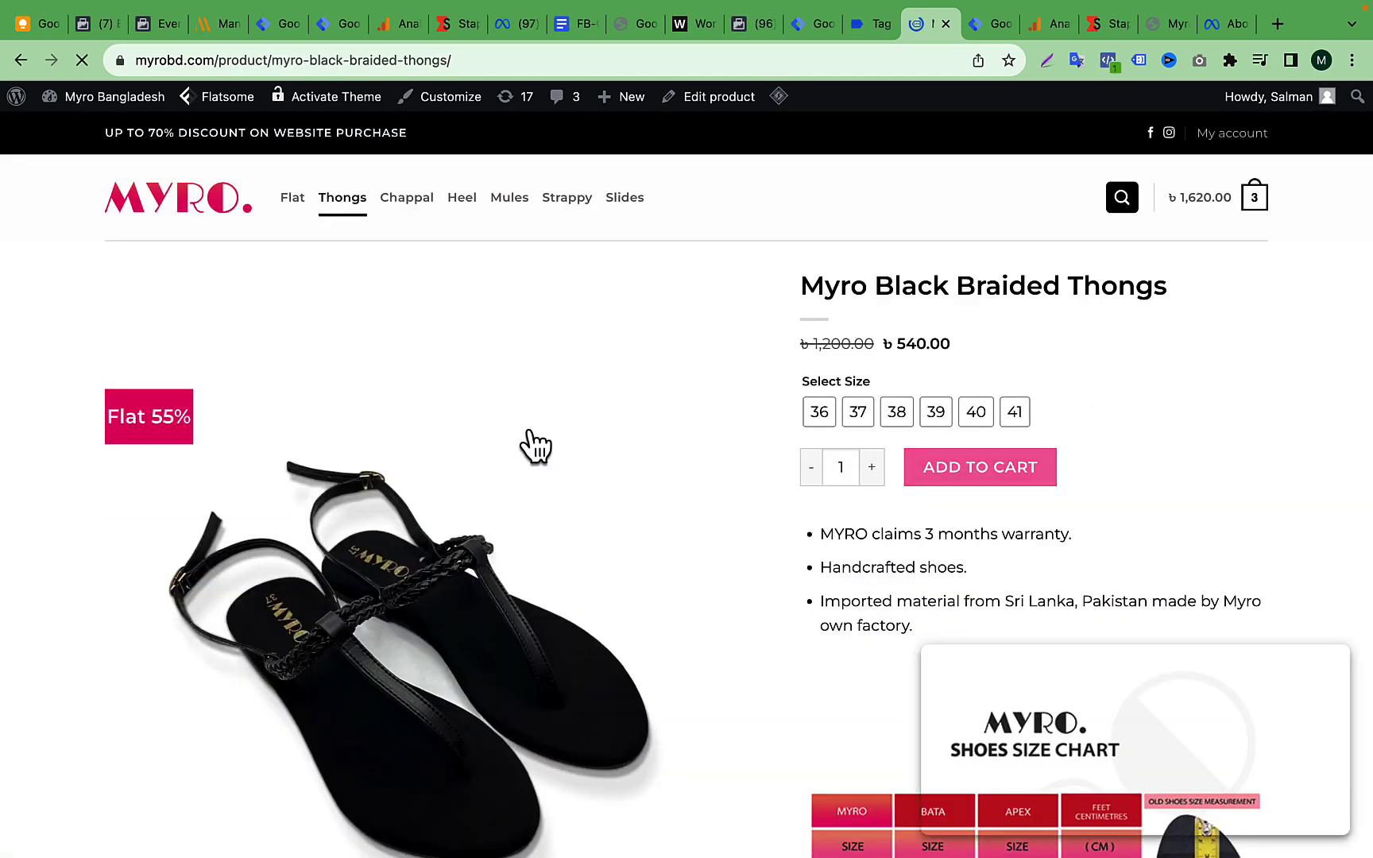
Step: In Tag Assistant, examine the variables, data layer and tags recorded for the Myro Black Braided Thongs page
left_click(865, 24)
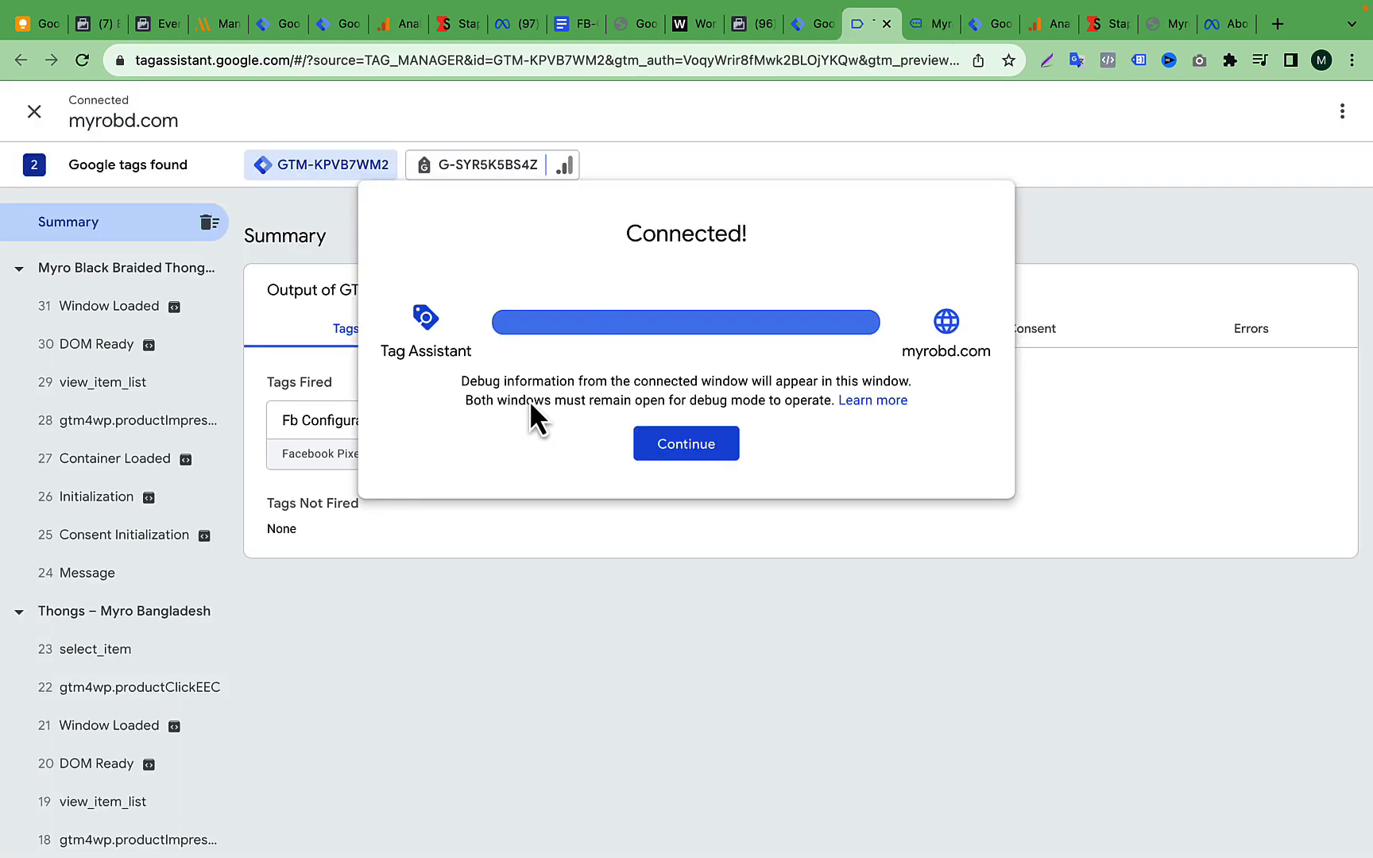
left_click(732, 449)
left_click(72, 275)
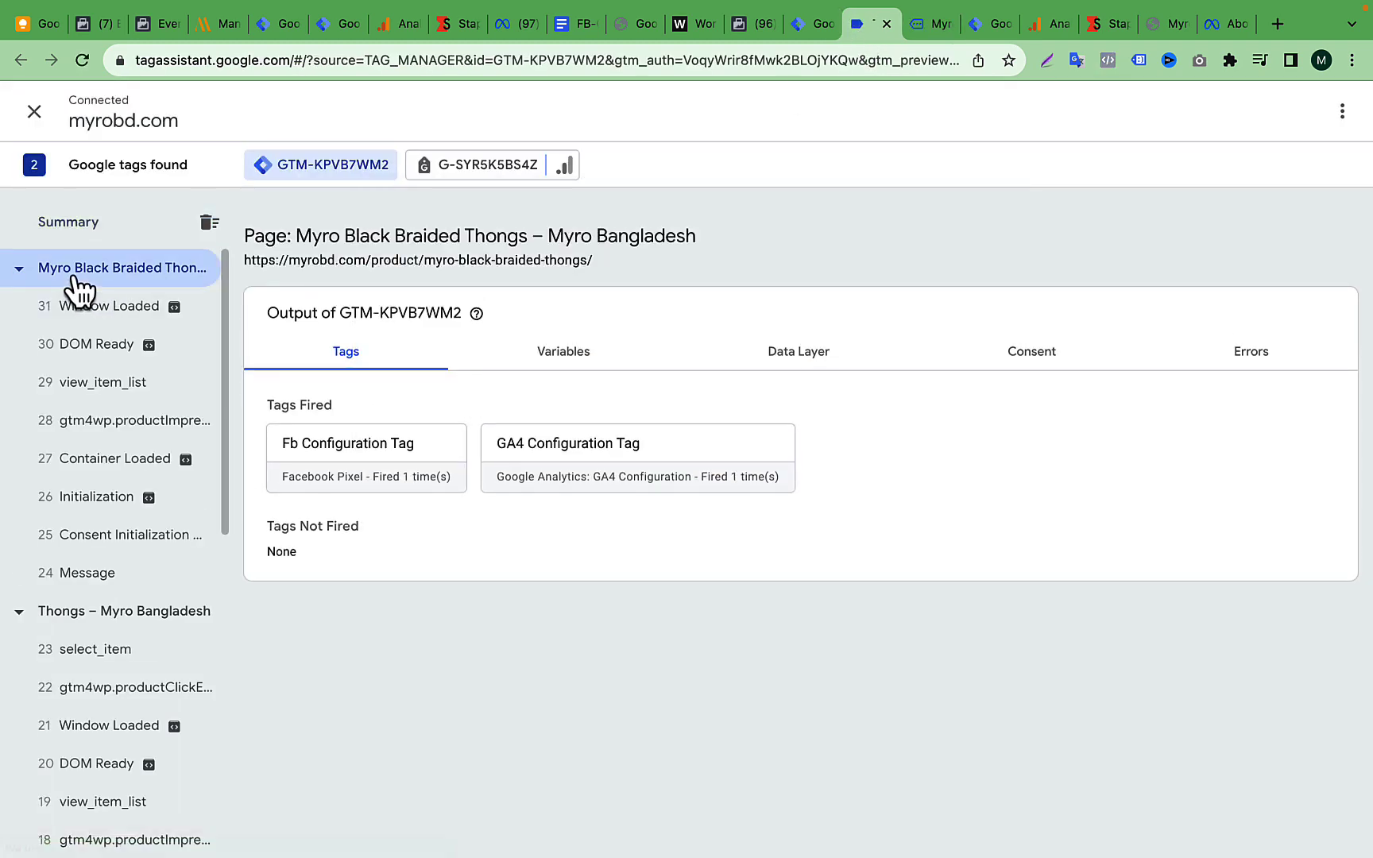
left_click(568, 357)
left_click(850, 356)
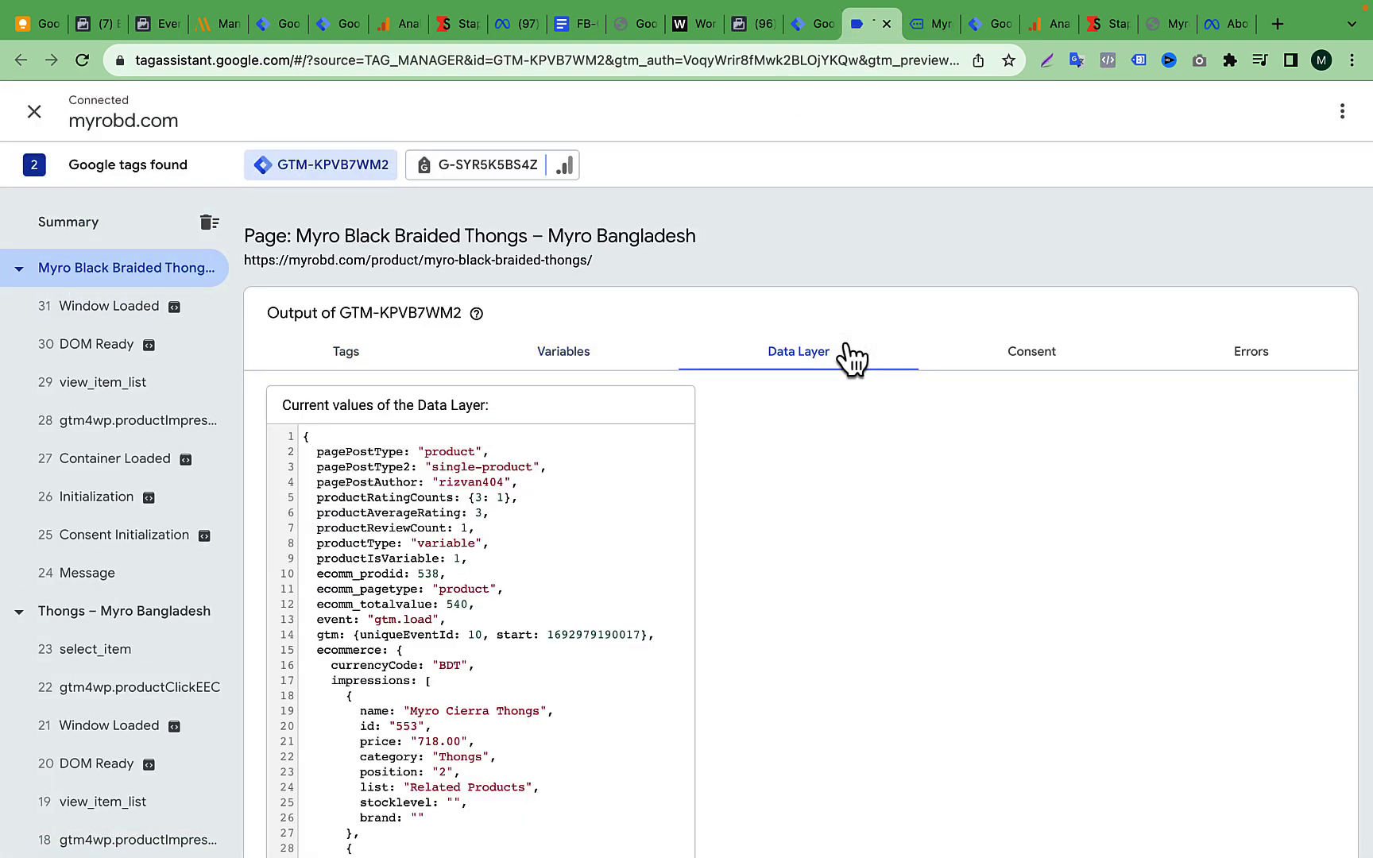
left_click(359, 364)
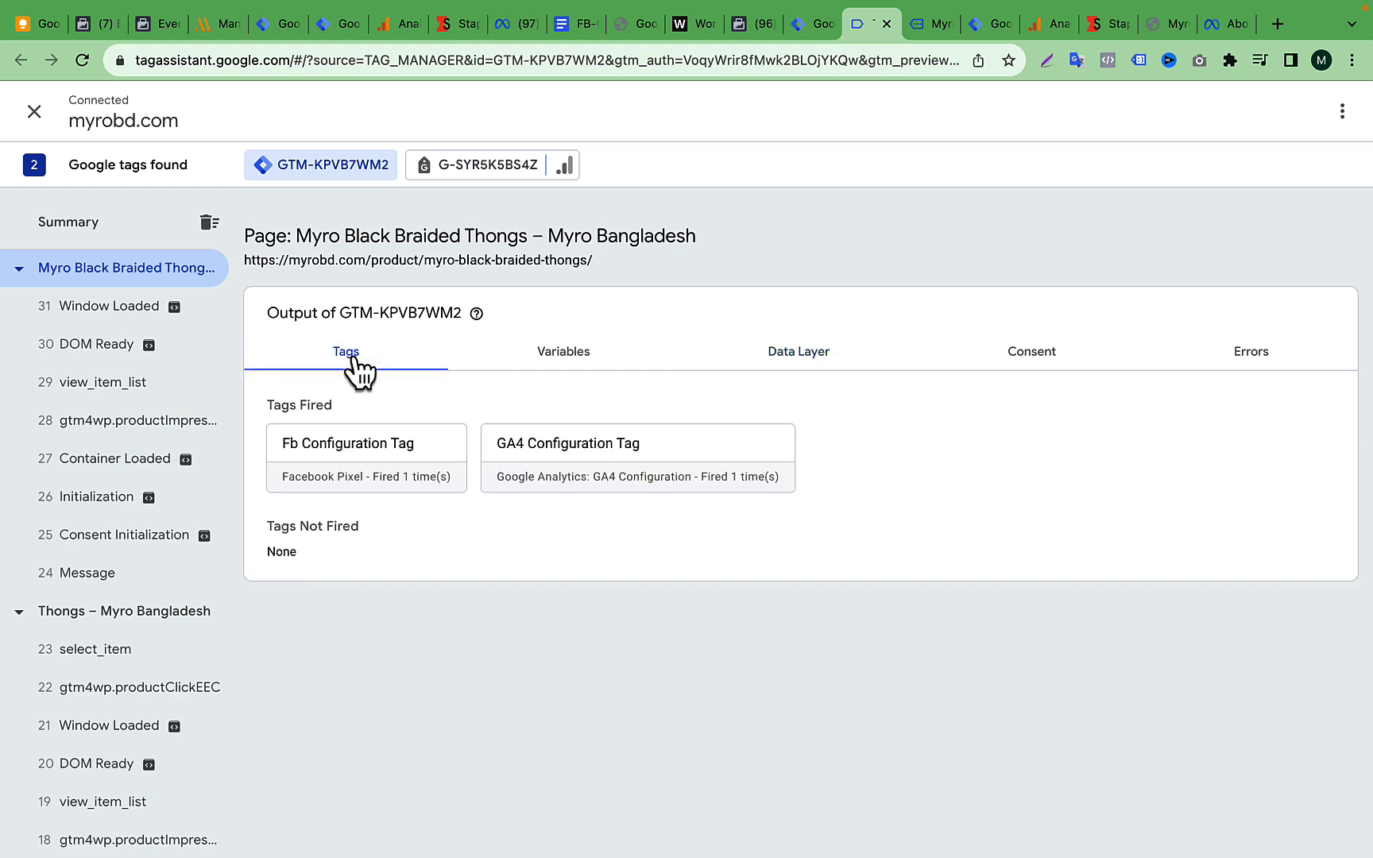
Step: Examine the Data Layer values recorded for the Myro Black Braided Thongs page, including the ecommerce impressions and items, against the shop's product page
left_click(769, 361)
scroll(580, 556, "down", 3)
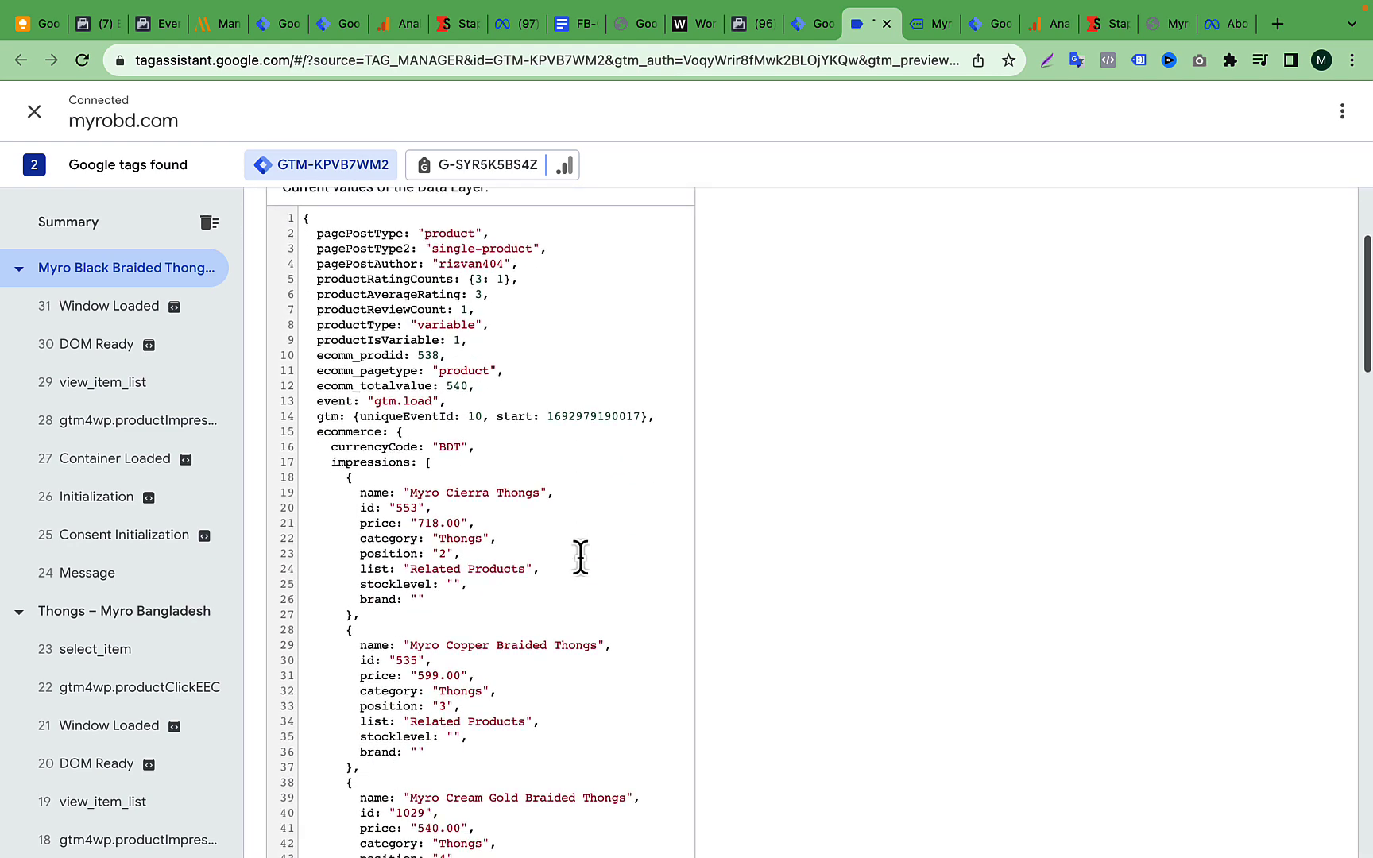
scroll(580, 556, "down", 5)
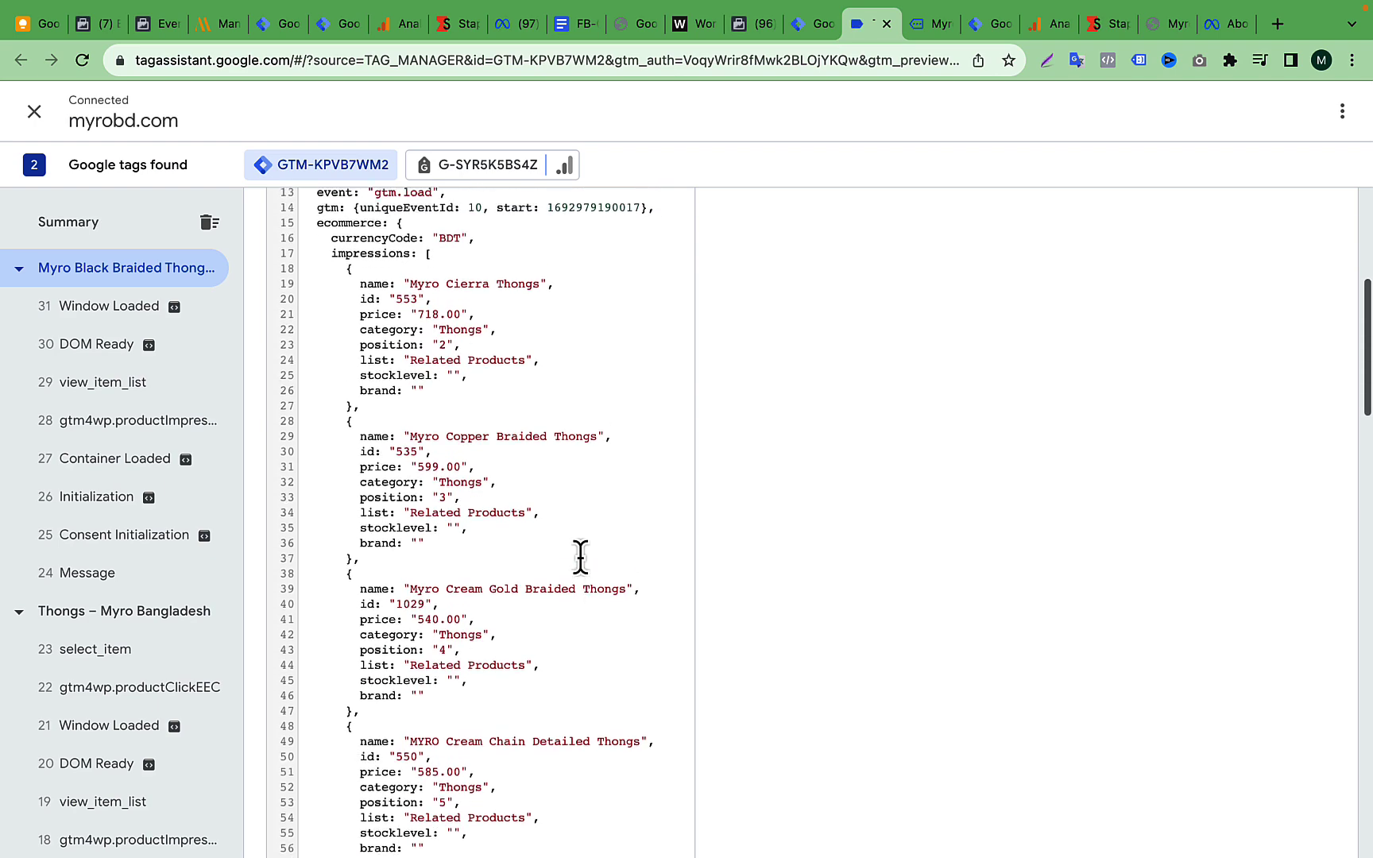
scroll(580, 556, "up", 1)
left_click(923, 32)
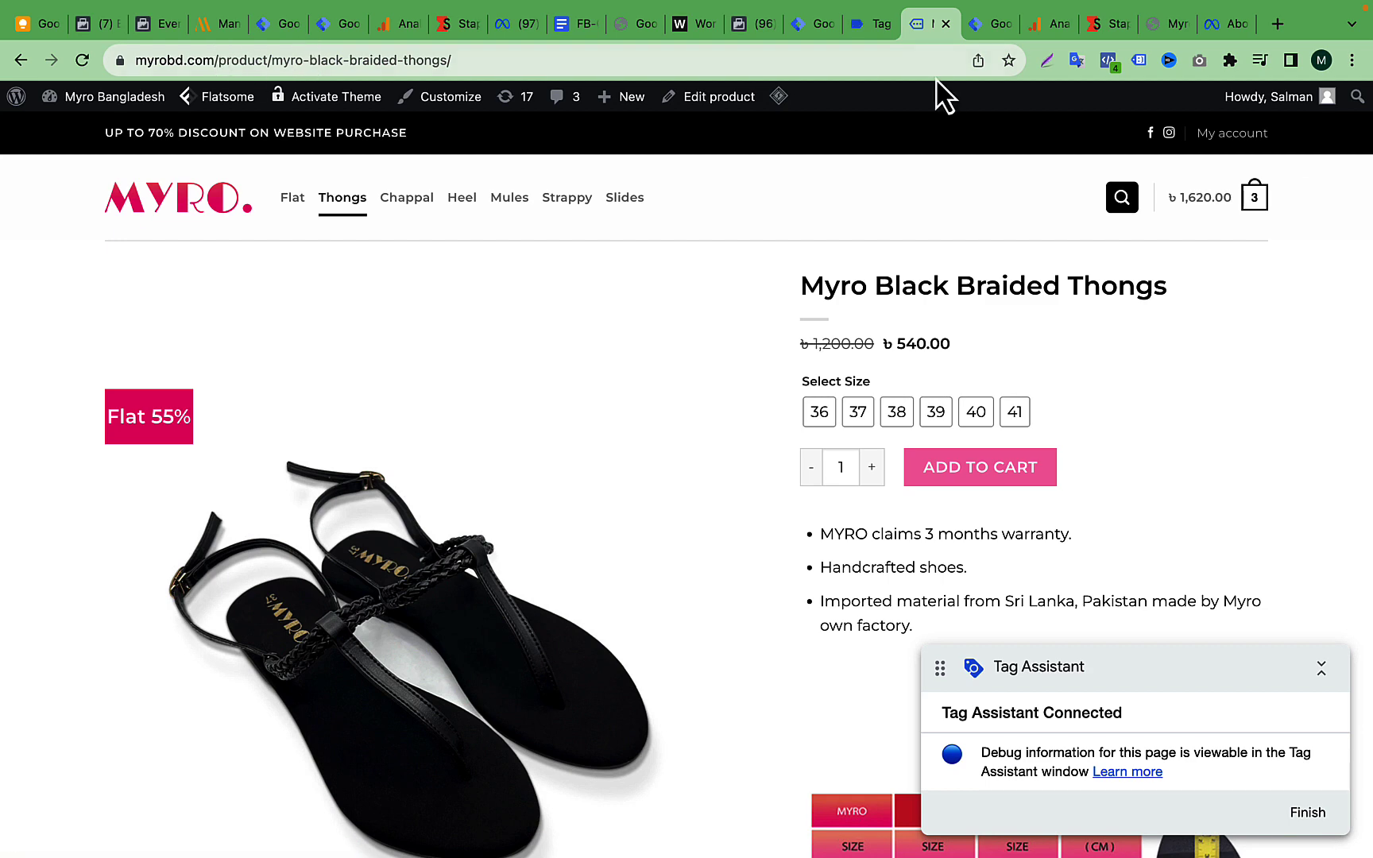
left_click(860, 27)
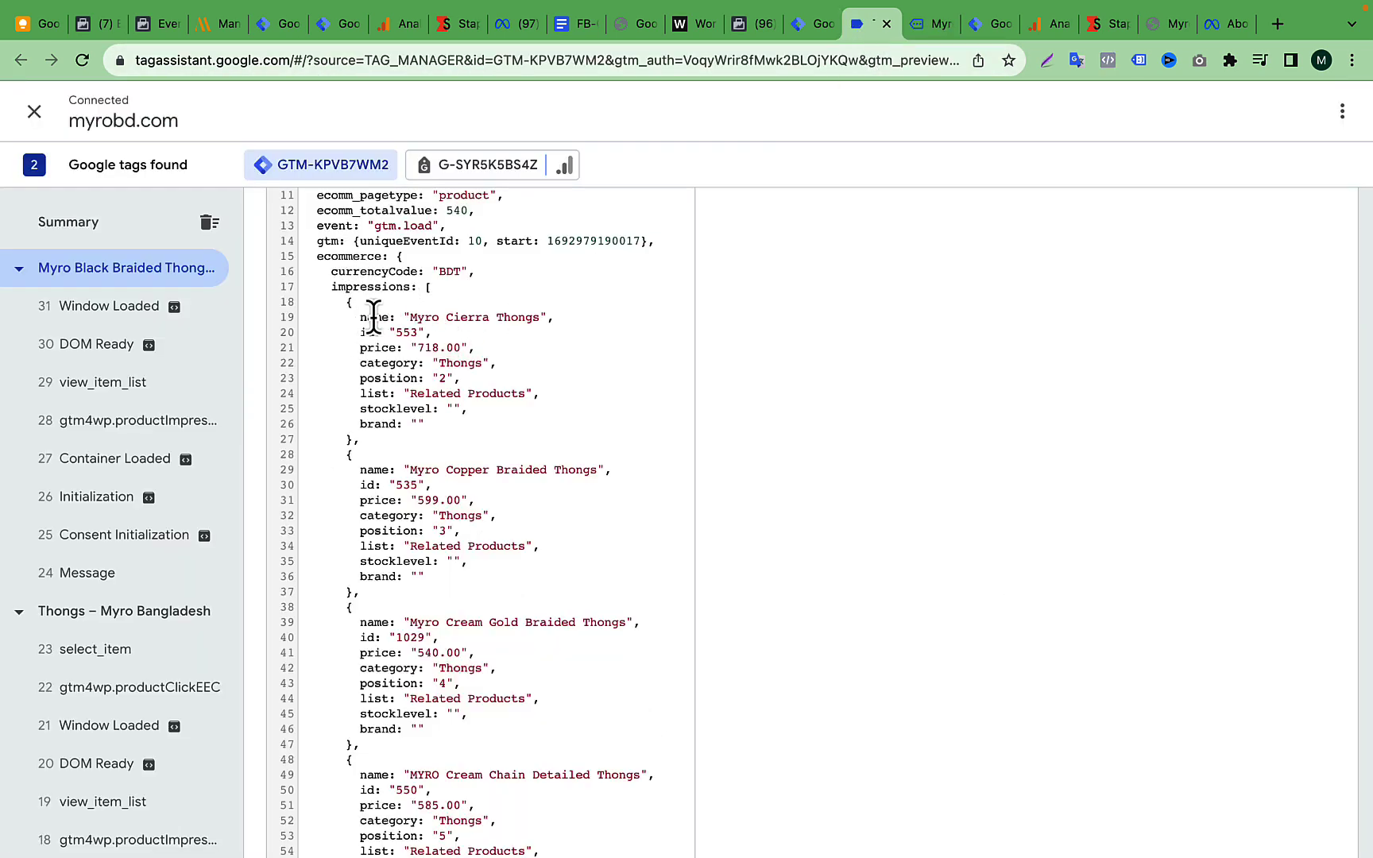
scroll(379, 450, "down", 3)
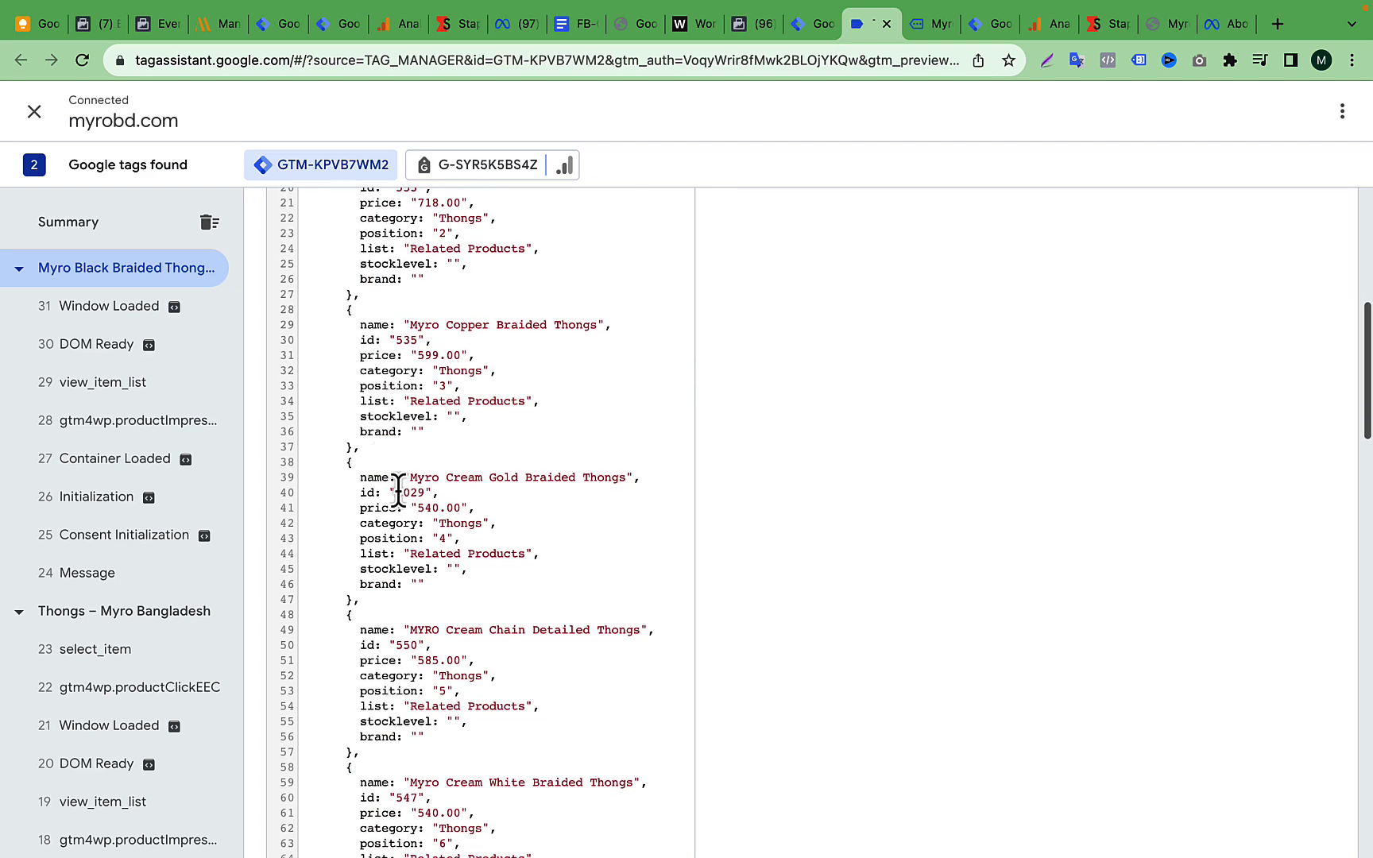
scroll(399, 650, "down", 10)
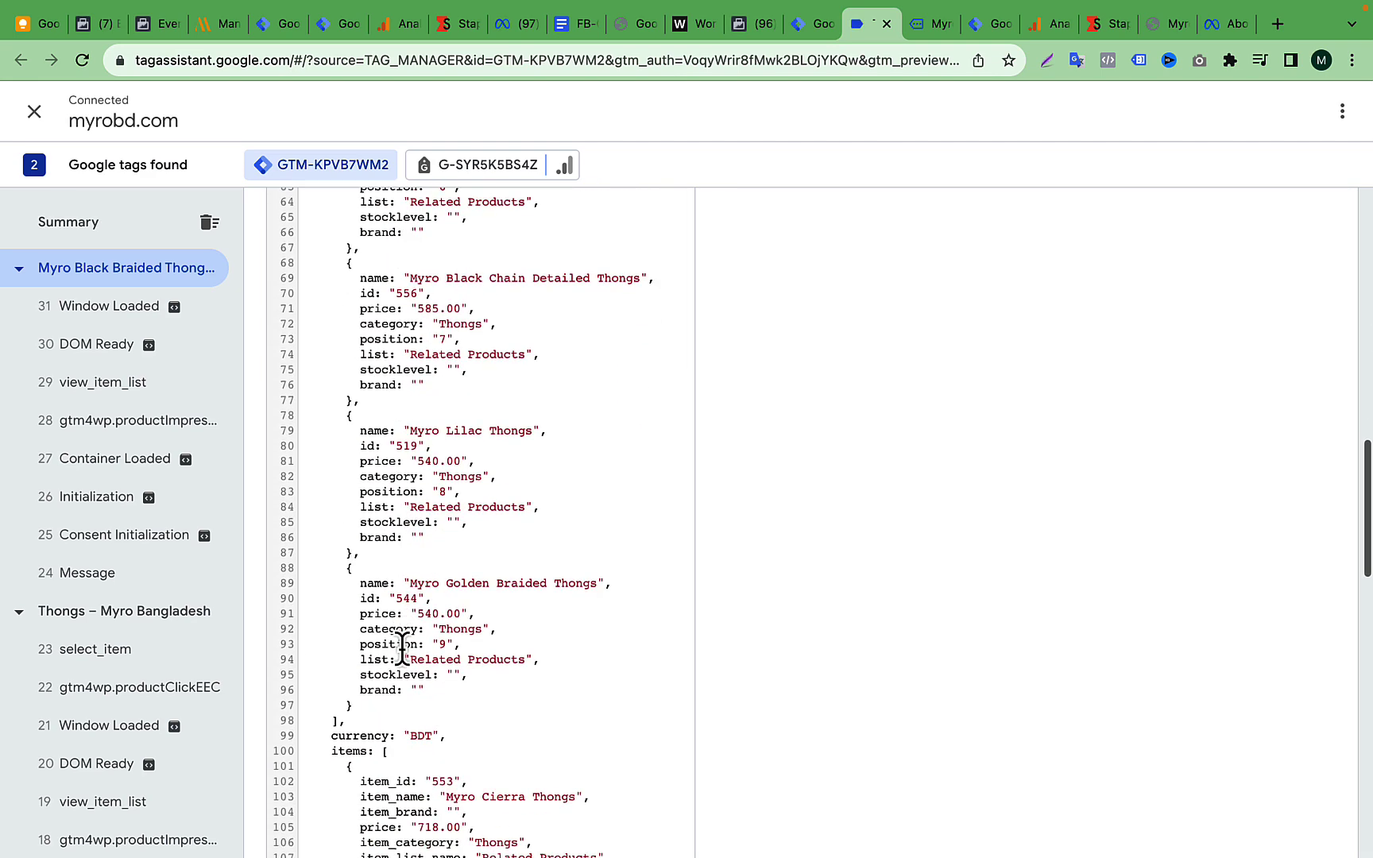
scroll(399, 646, "down", 4)
scroll(451, 334, "up", 2)
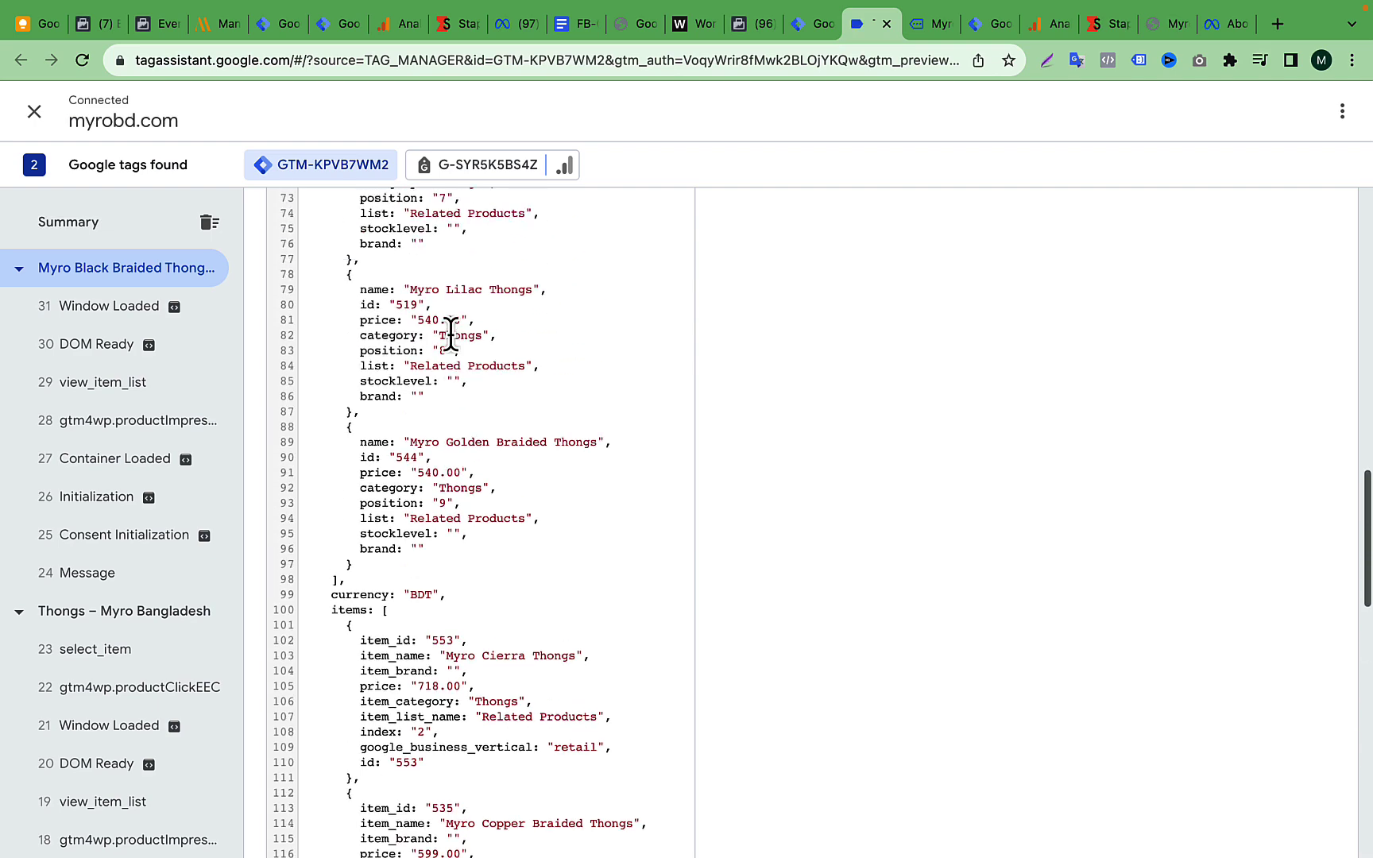
scroll(450, 334, "up", 17)
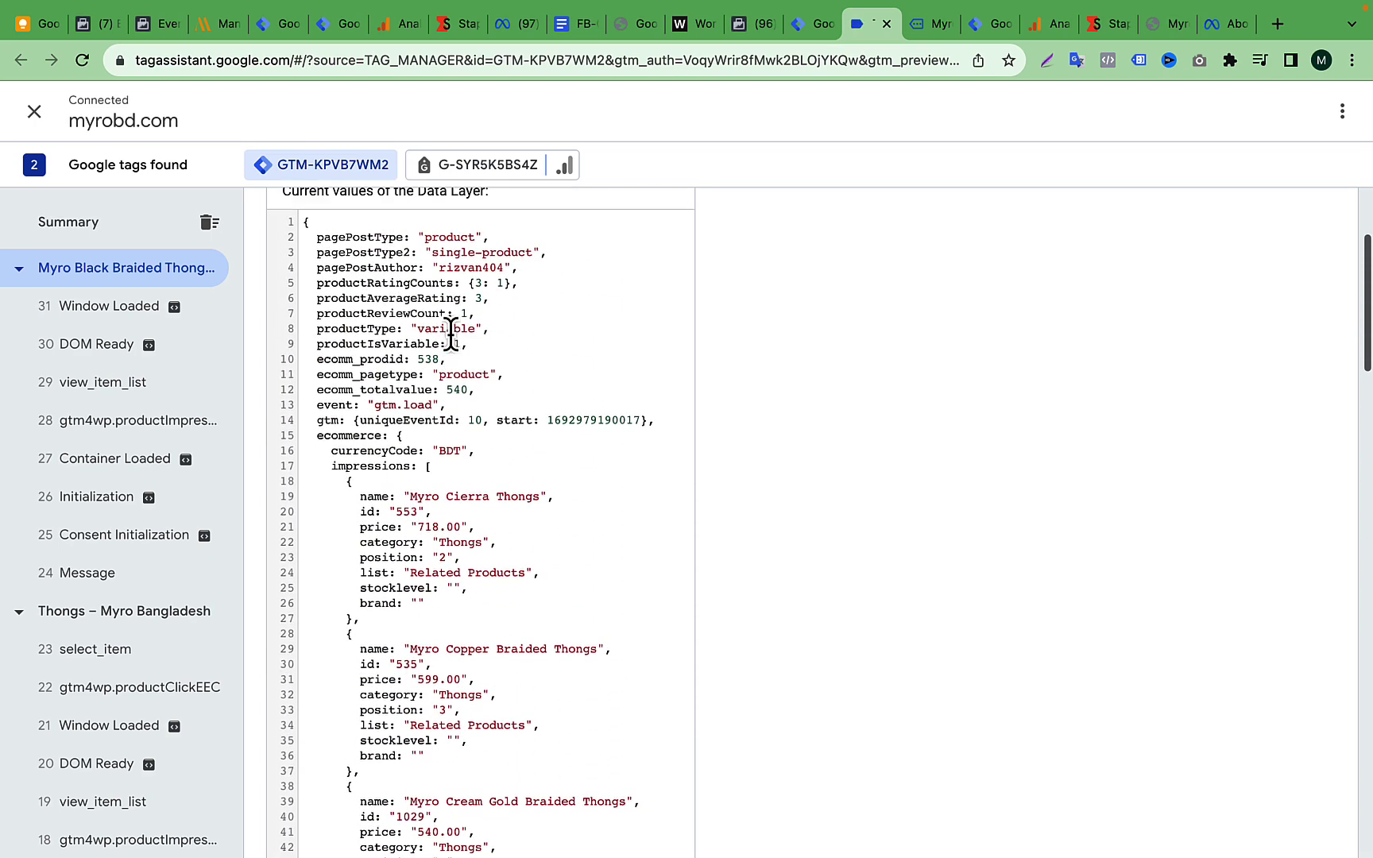
scroll(450, 338, "down", 3)
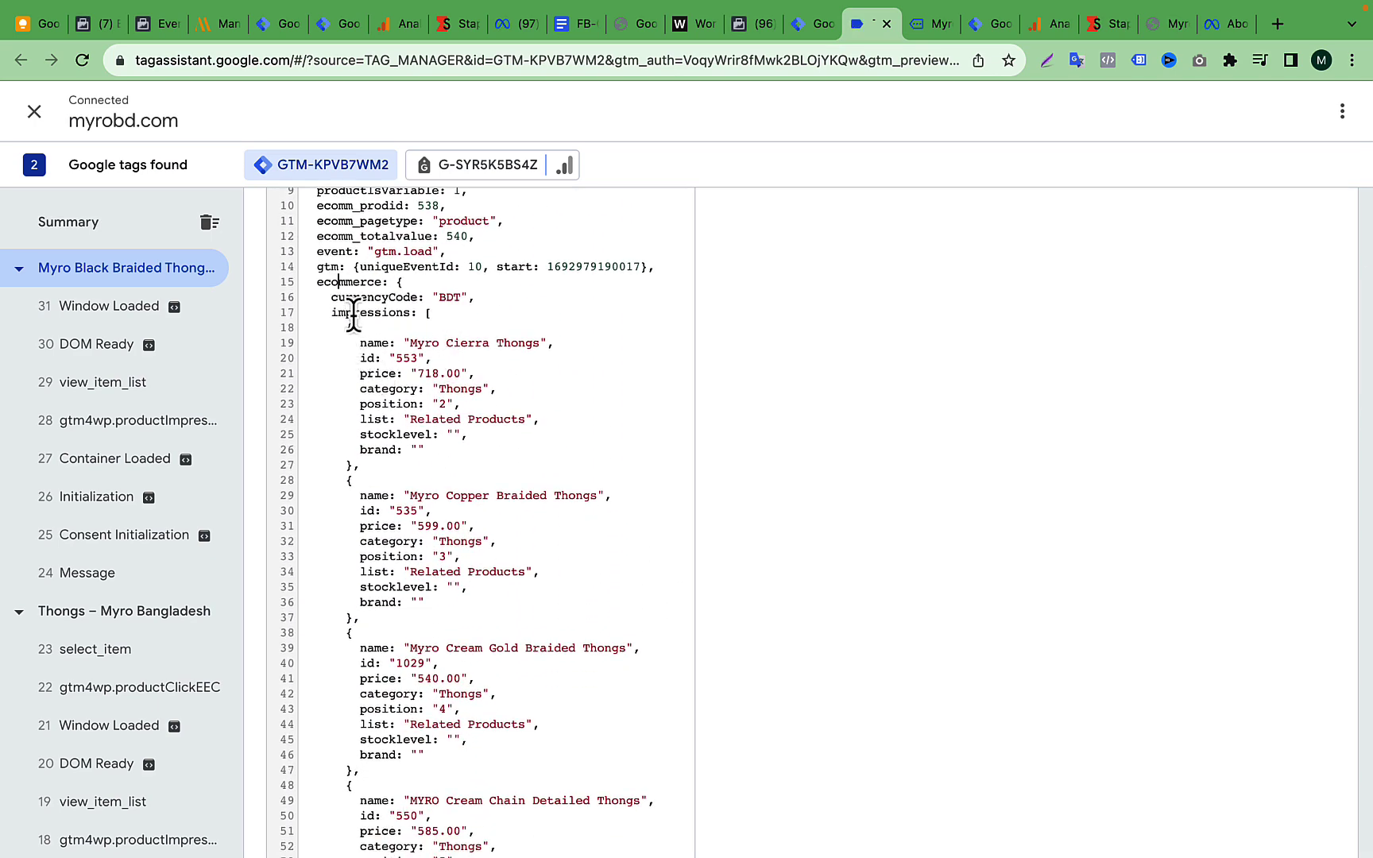
Step: Compare the related-product entries in the data layer's impressions with the shop page, and review the page-level product fields
left_click_drag(353, 339, 554, 827)
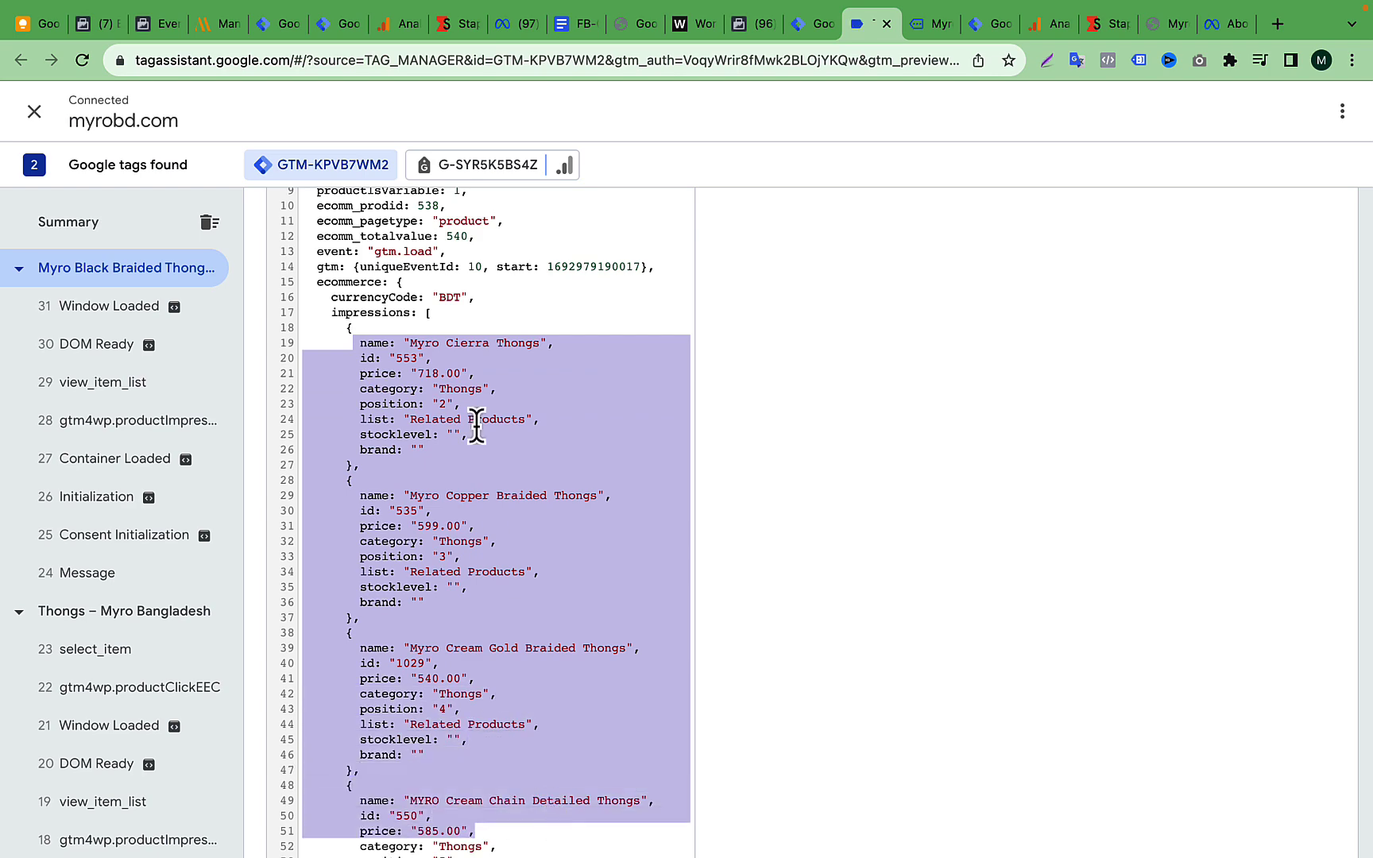
left_click(444, 354)
left_click(912, 28)
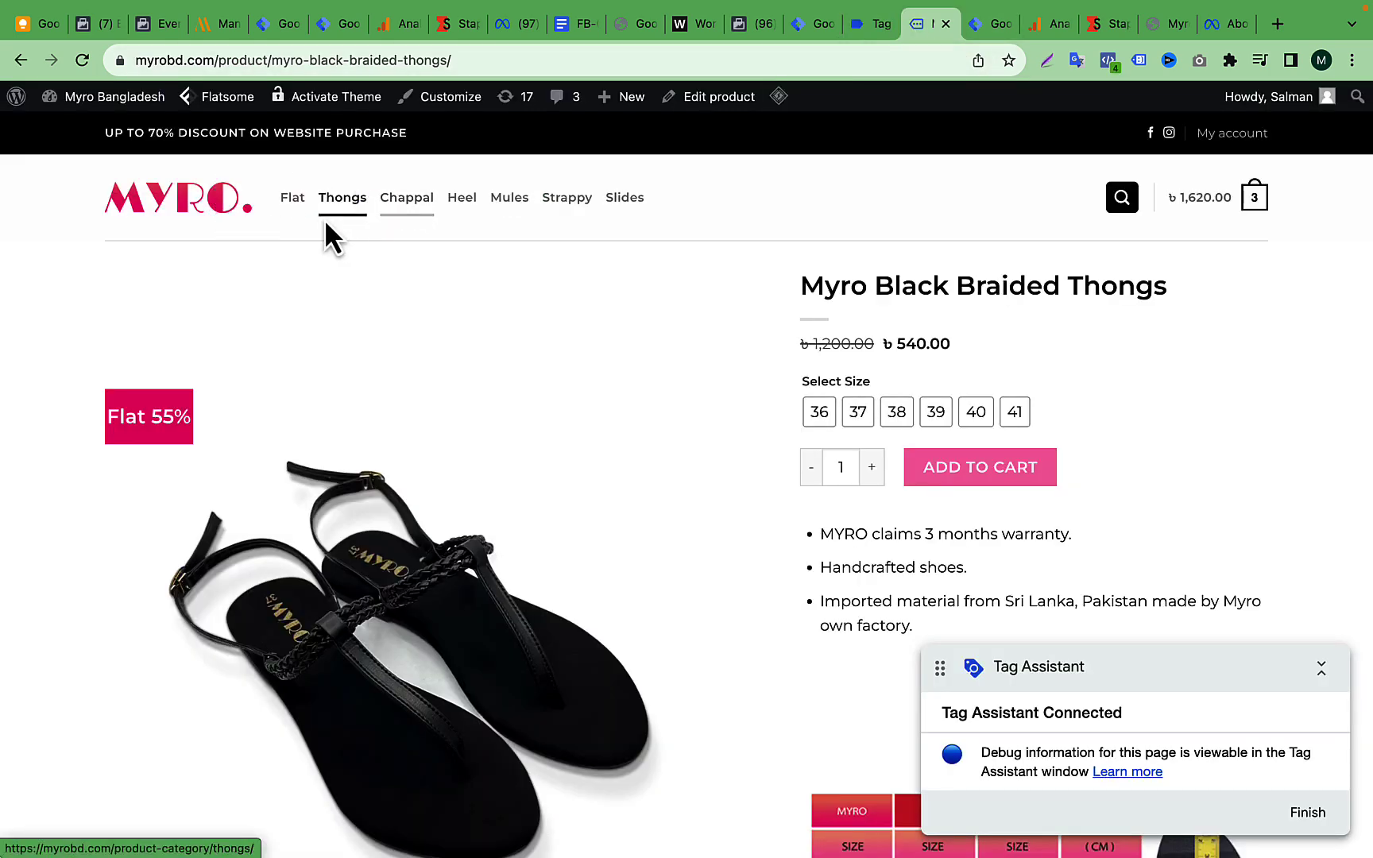
left_click(872, 25)
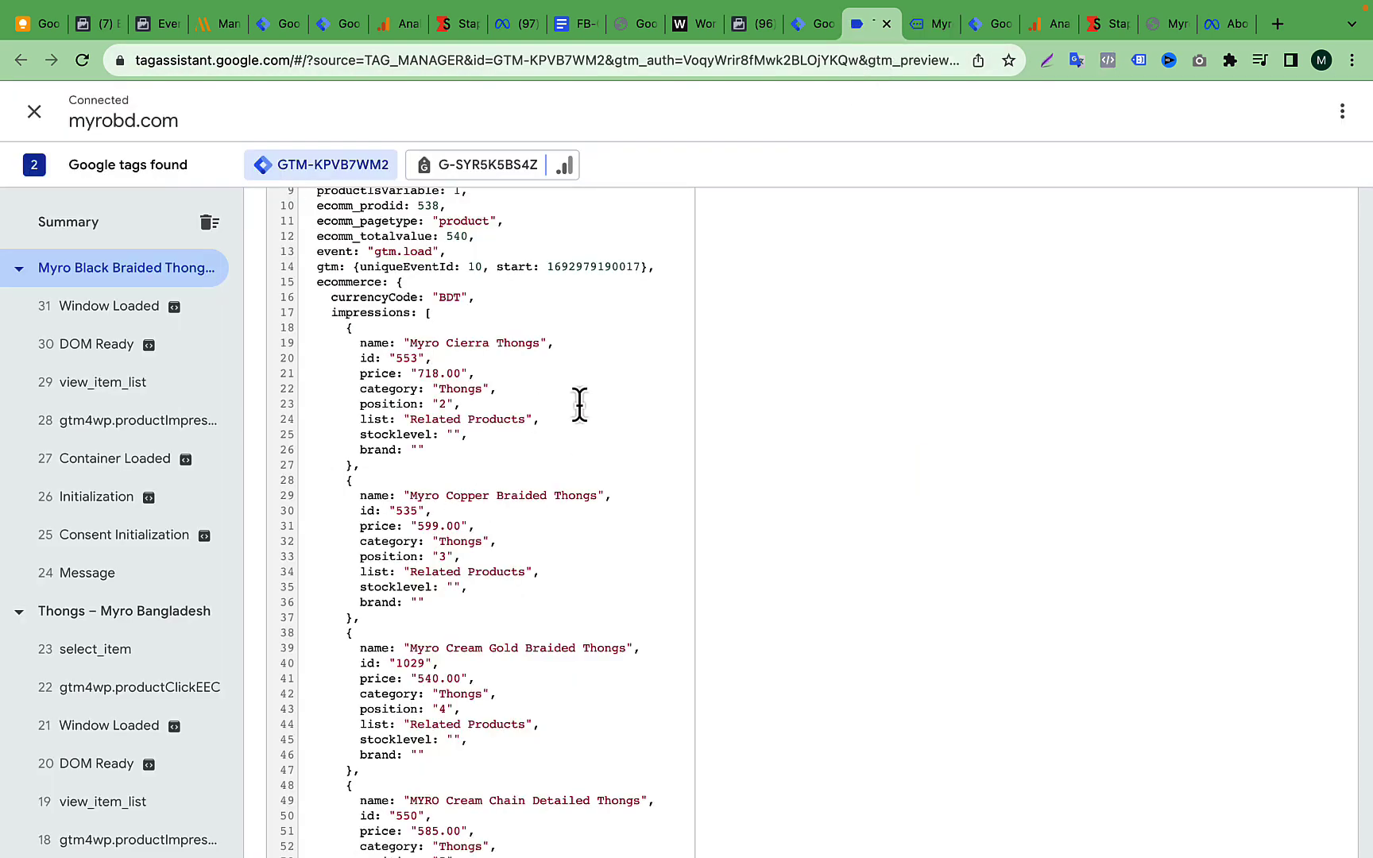
scroll(437, 475, "up", 5)
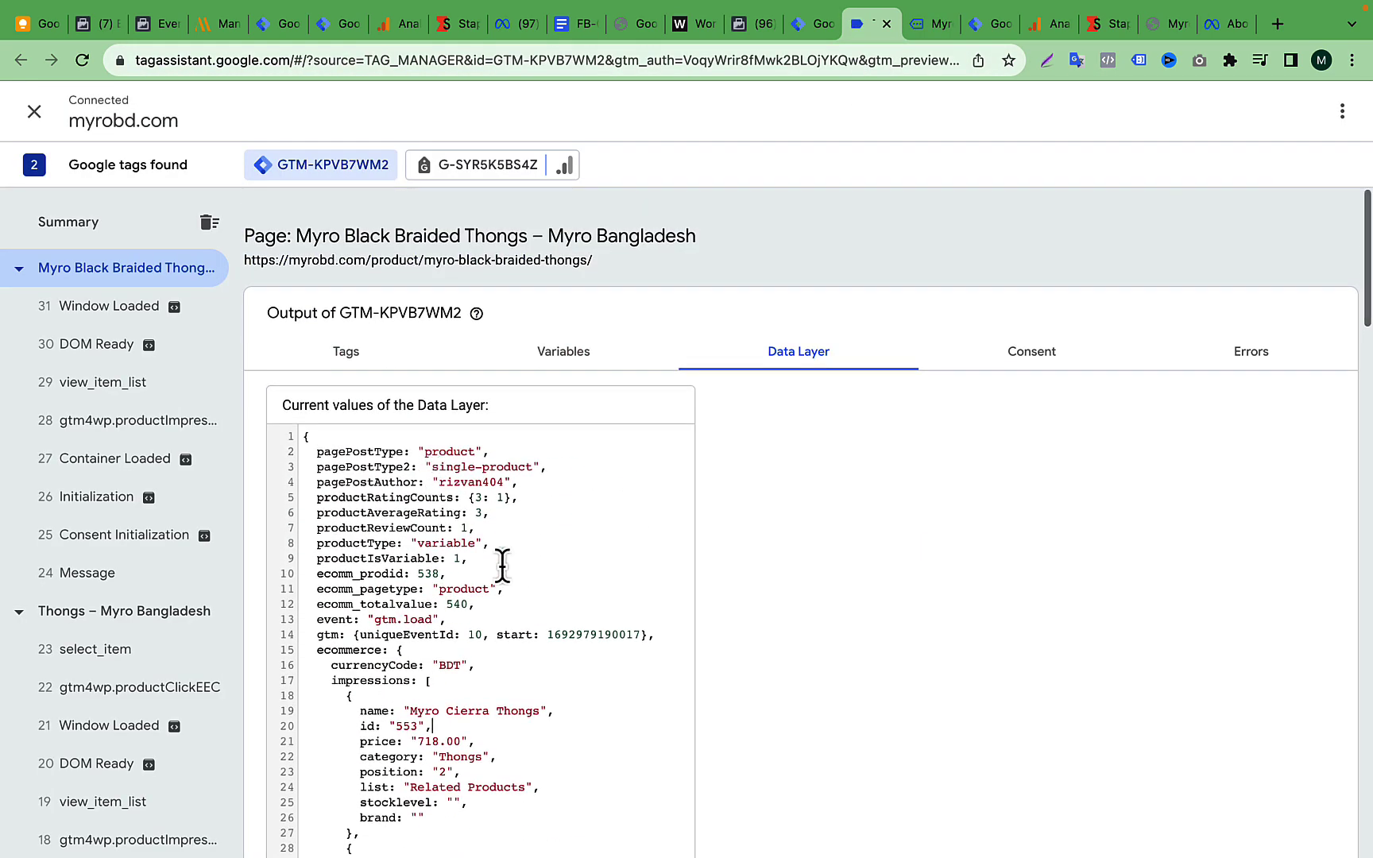
scroll(502, 564, "down", 3)
scroll(502, 560, "up", 1)
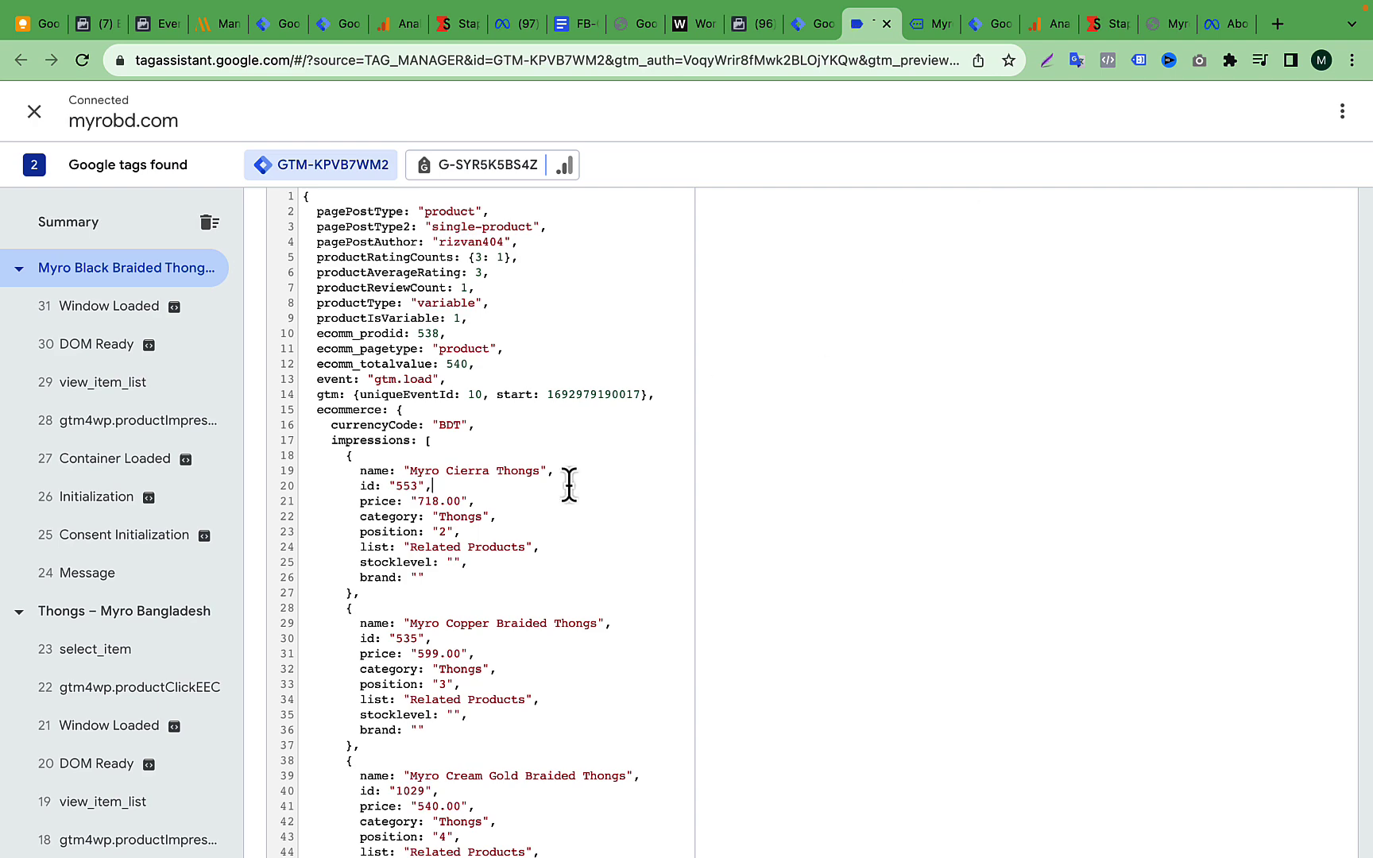
scroll(472, 488, "up", 2)
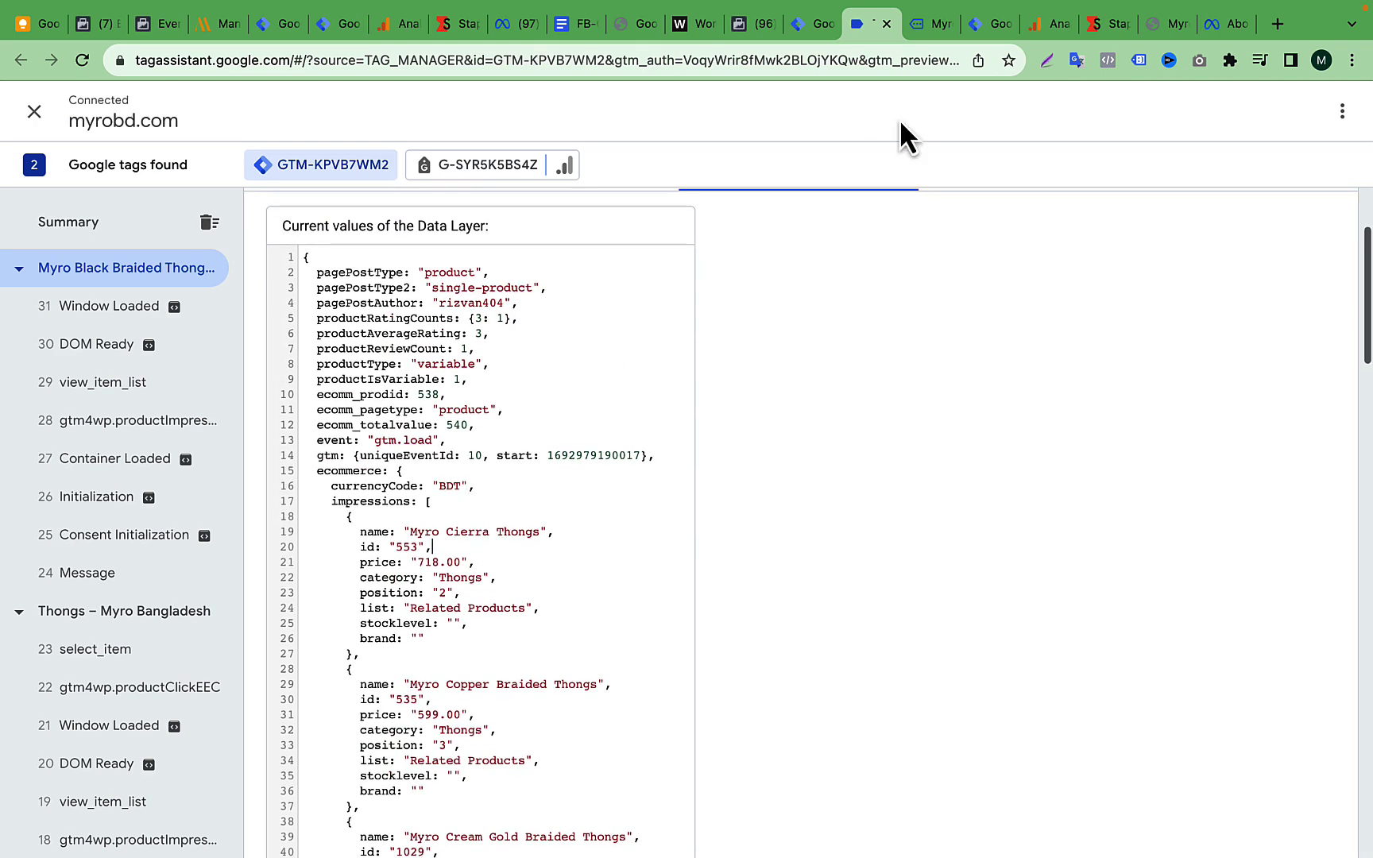
Step: In the FB-CAPI document, review the data layer variables listed for the view_content and add_to_cart events
left_click(570, 24)
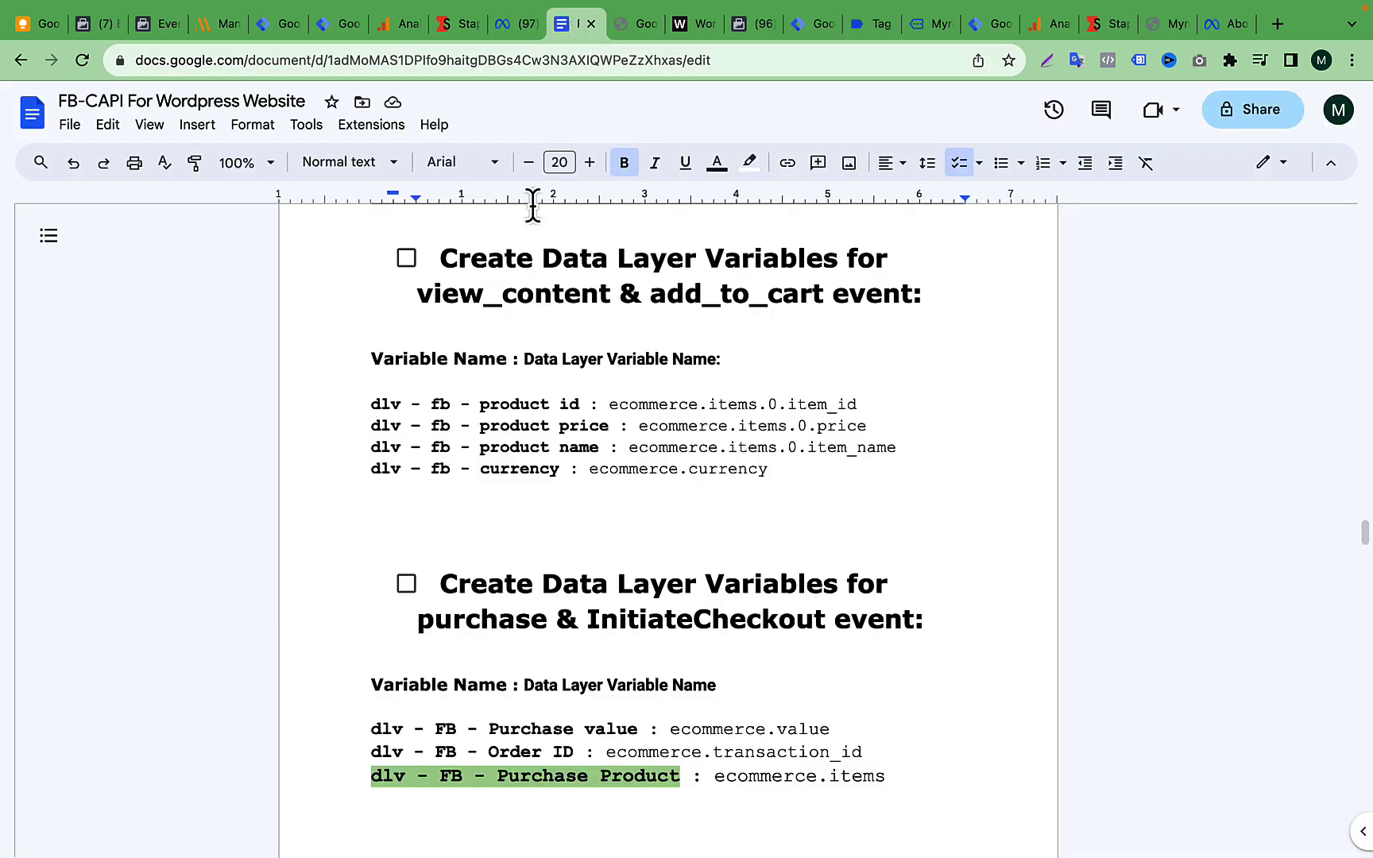
scroll(696, 386, "up", 1)
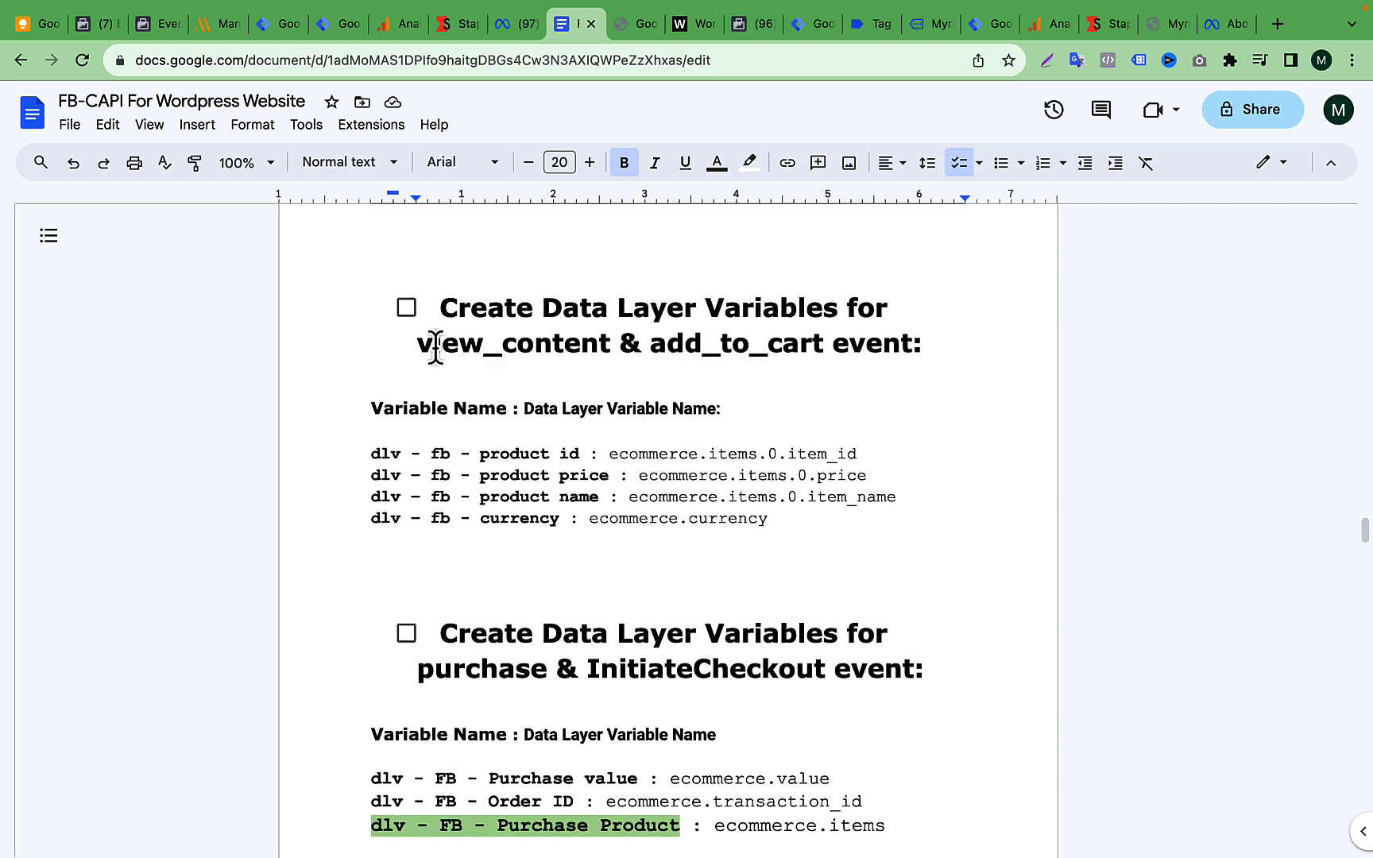
left_click(370, 453)
left_click_drag(375, 454, 812, 521)
left_click(525, 459)
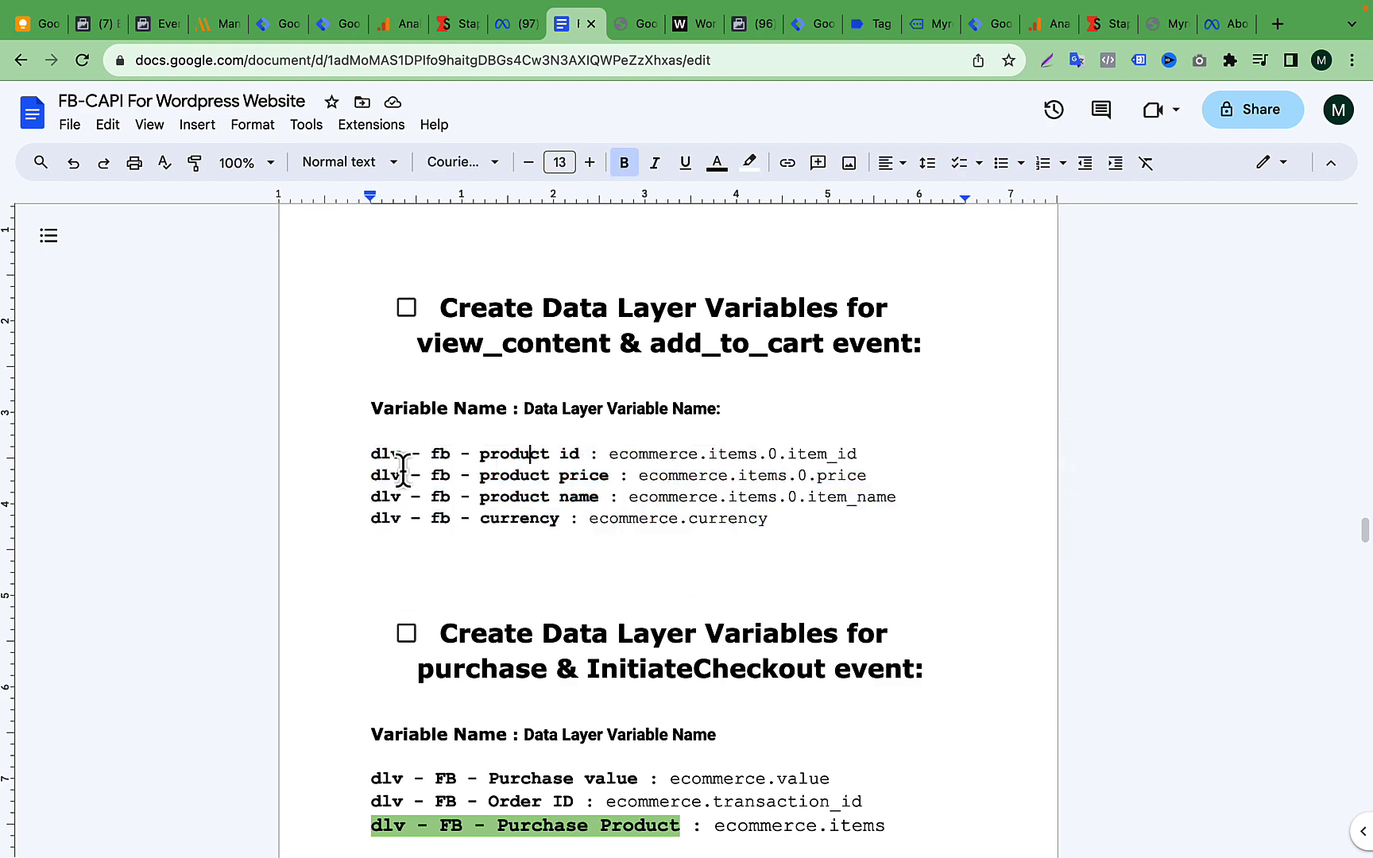
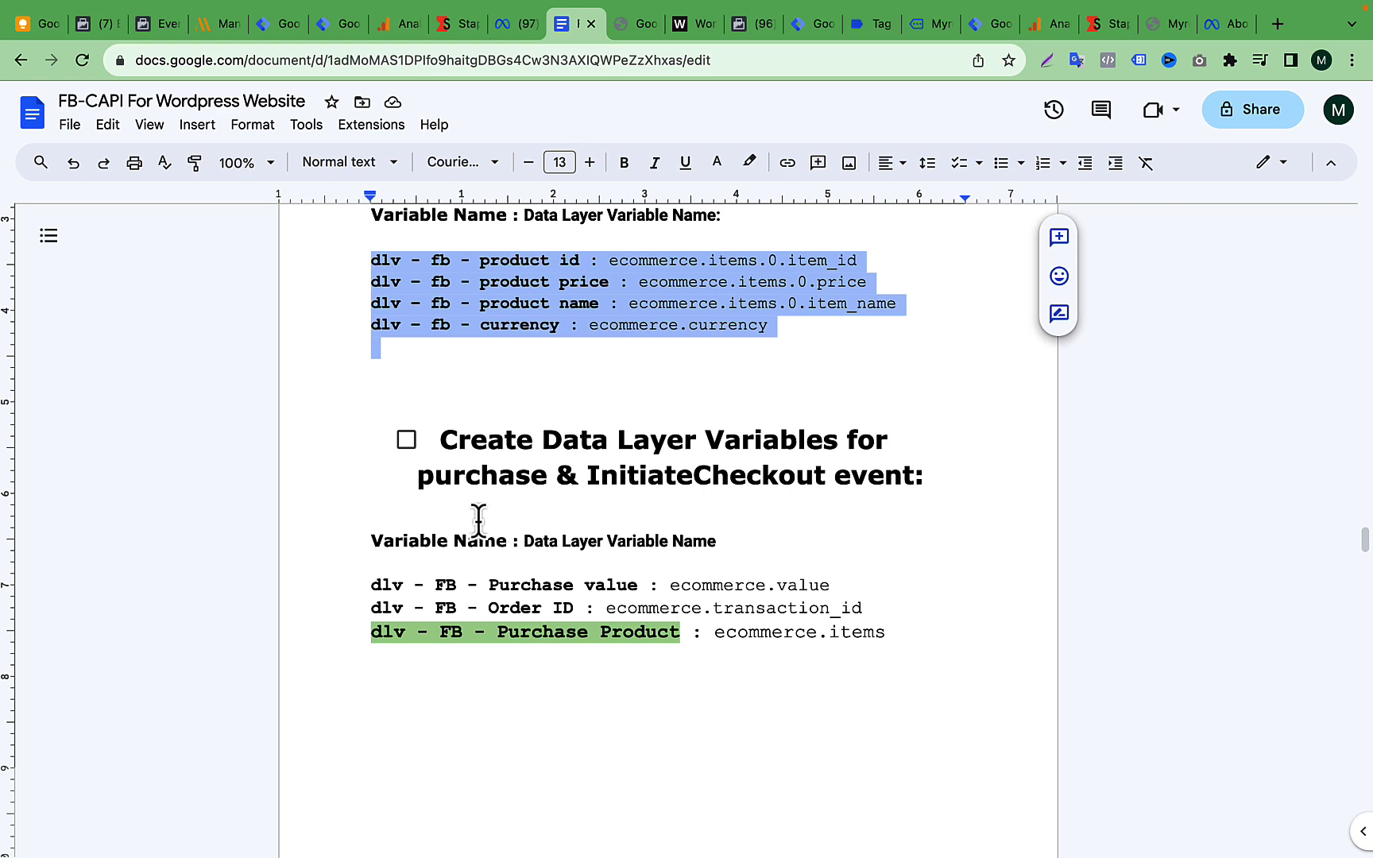
left_click(448, 489)
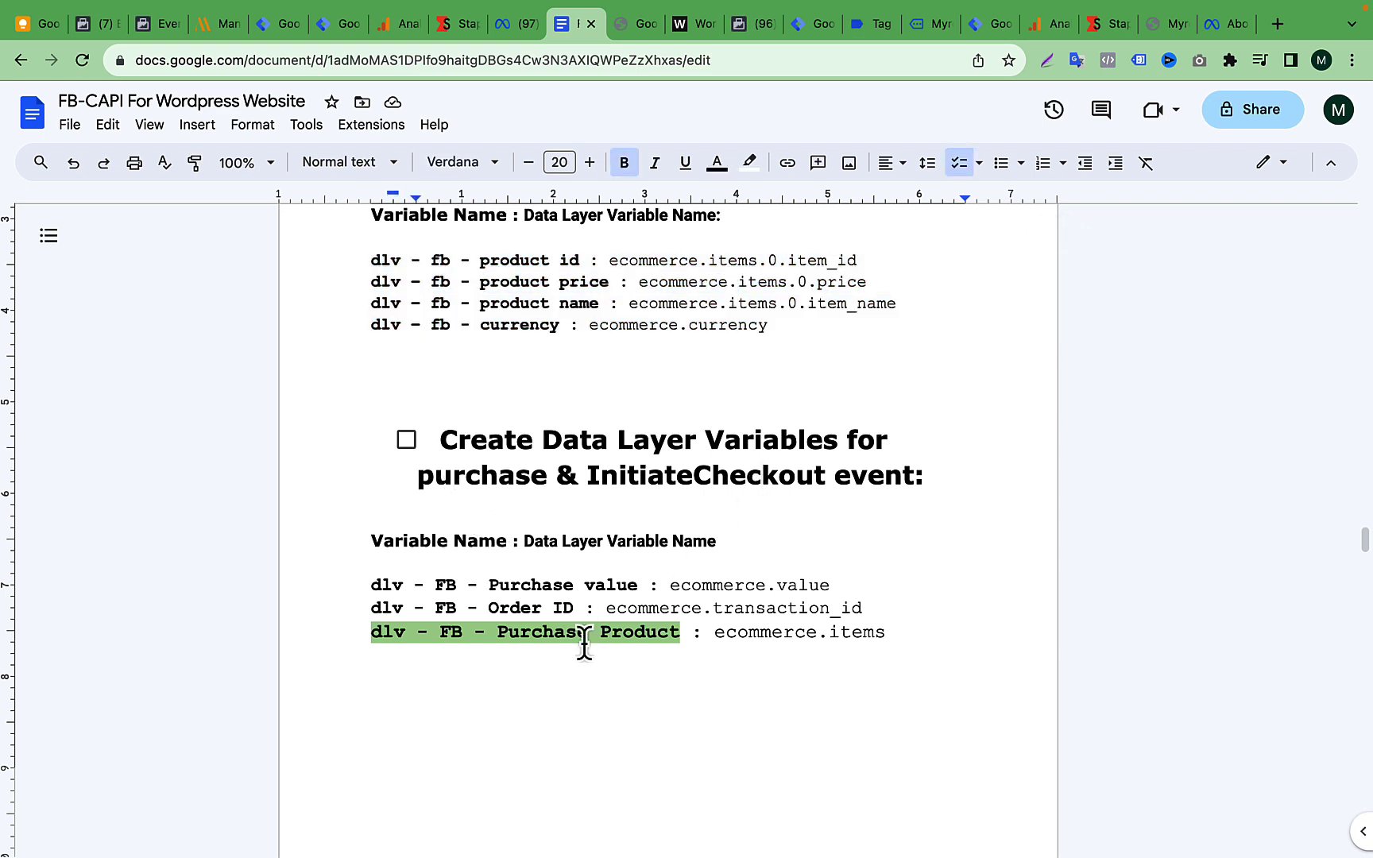
Step: Review the Purchase value, Order ID and Purchase Product variables listed for the purchase and InitiateCheckout events
left_click_drag(367, 585, 888, 637)
scroll(888, 637, "down", 8)
scroll(889, 637, "up", 3)
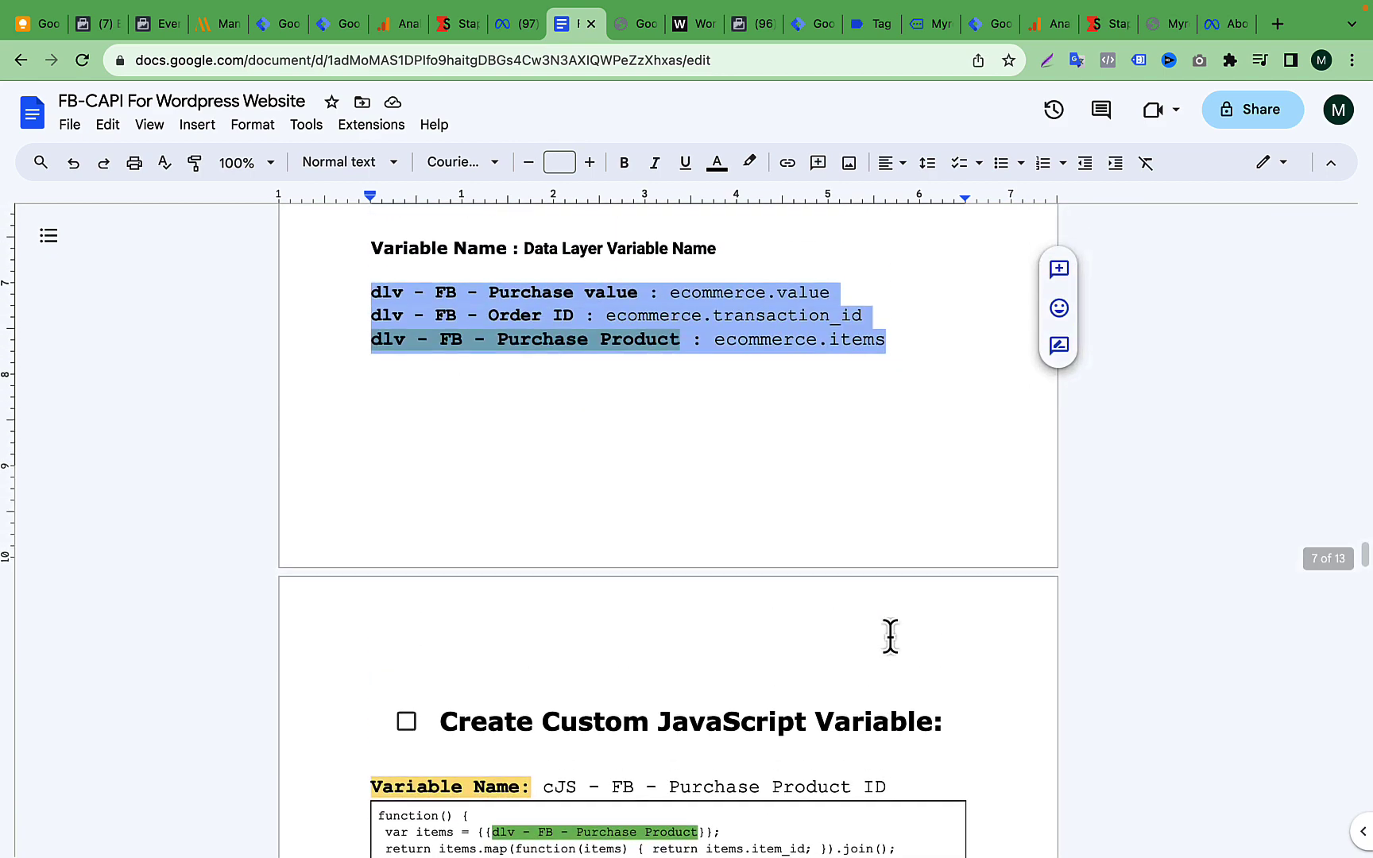
left_click(653, 421)
left_click_drag(367, 375, 906, 430)
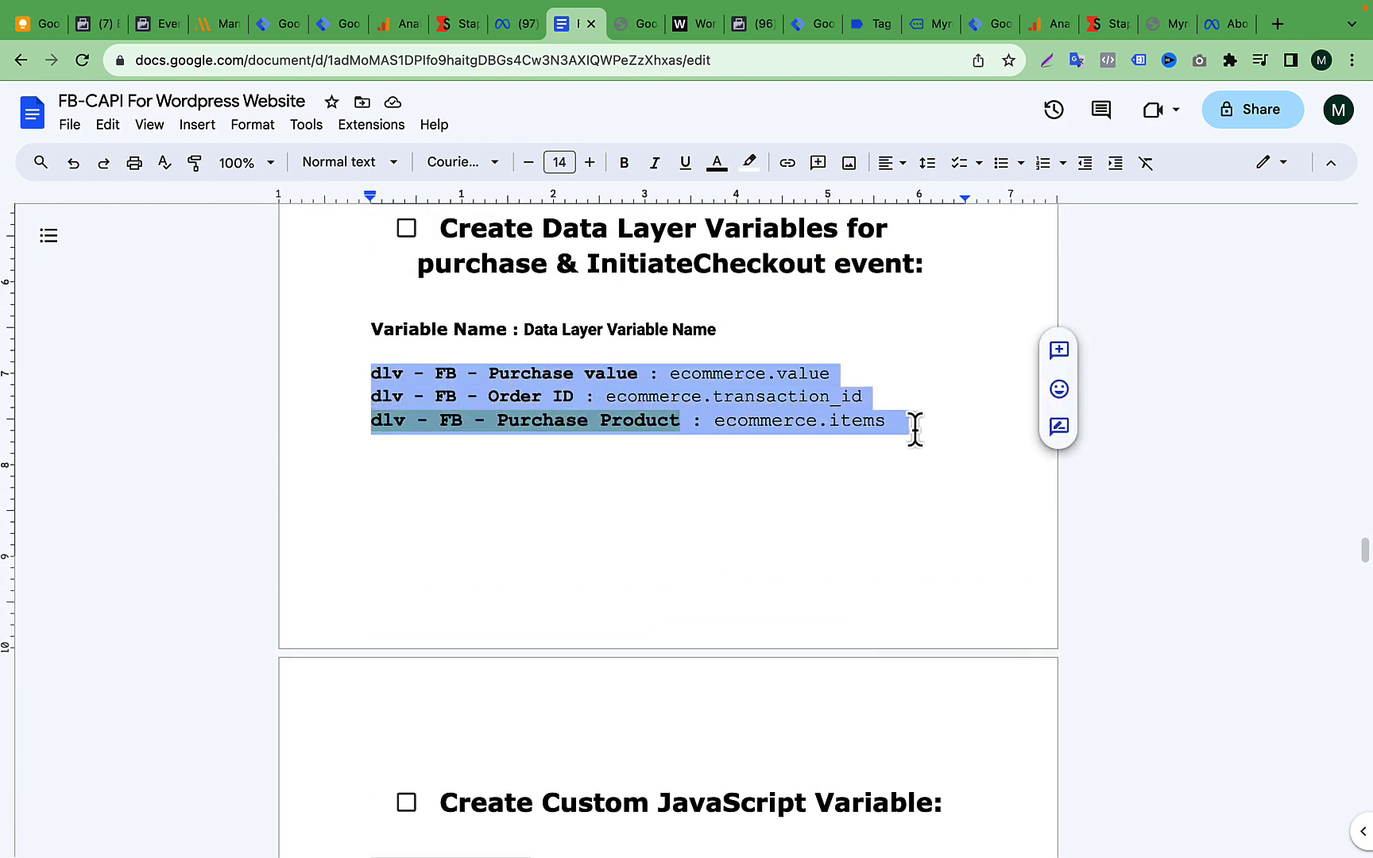
left_click(914, 429)
scroll(729, 472, "down", 2)
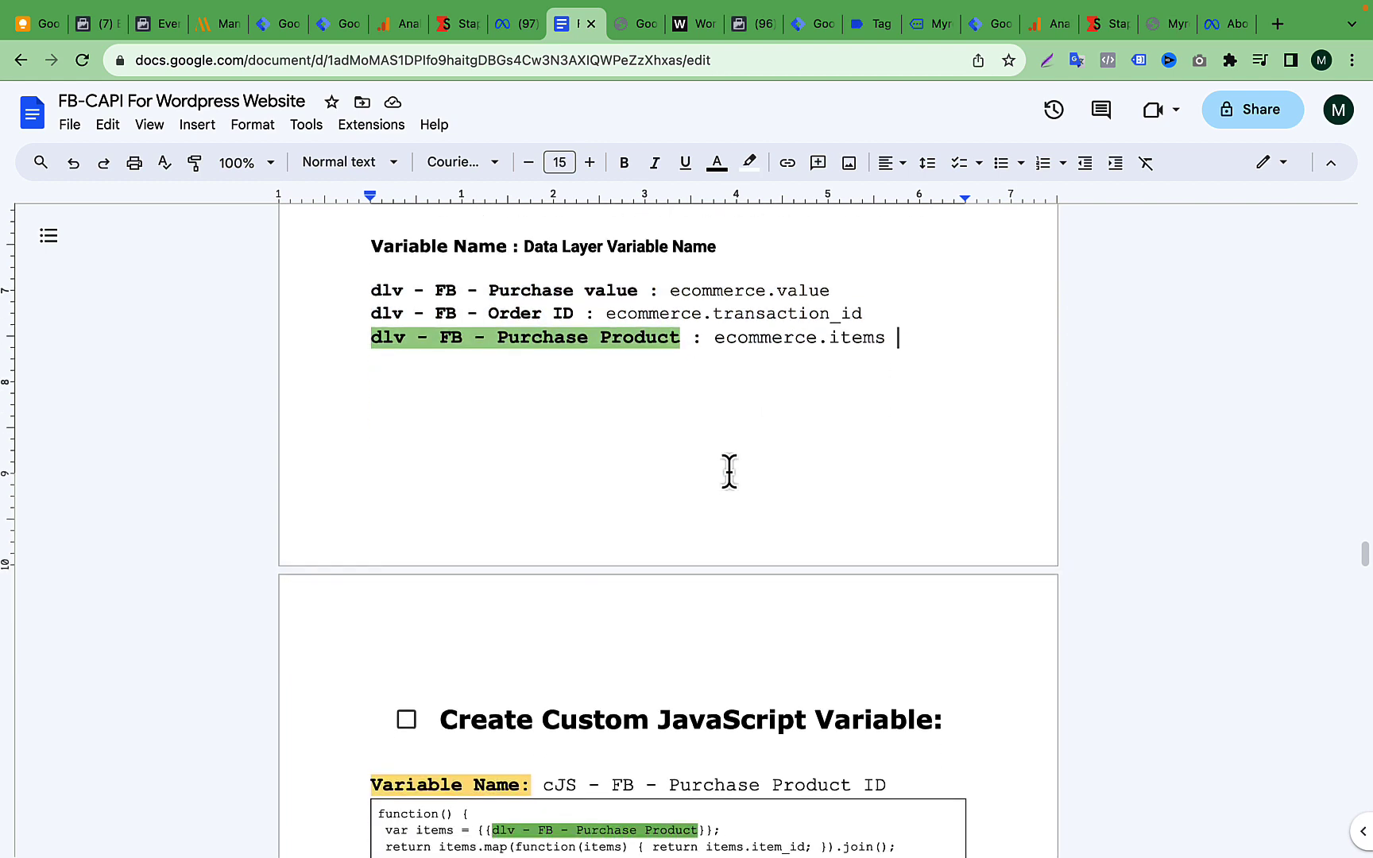
left_click_drag(368, 294, 907, 316)
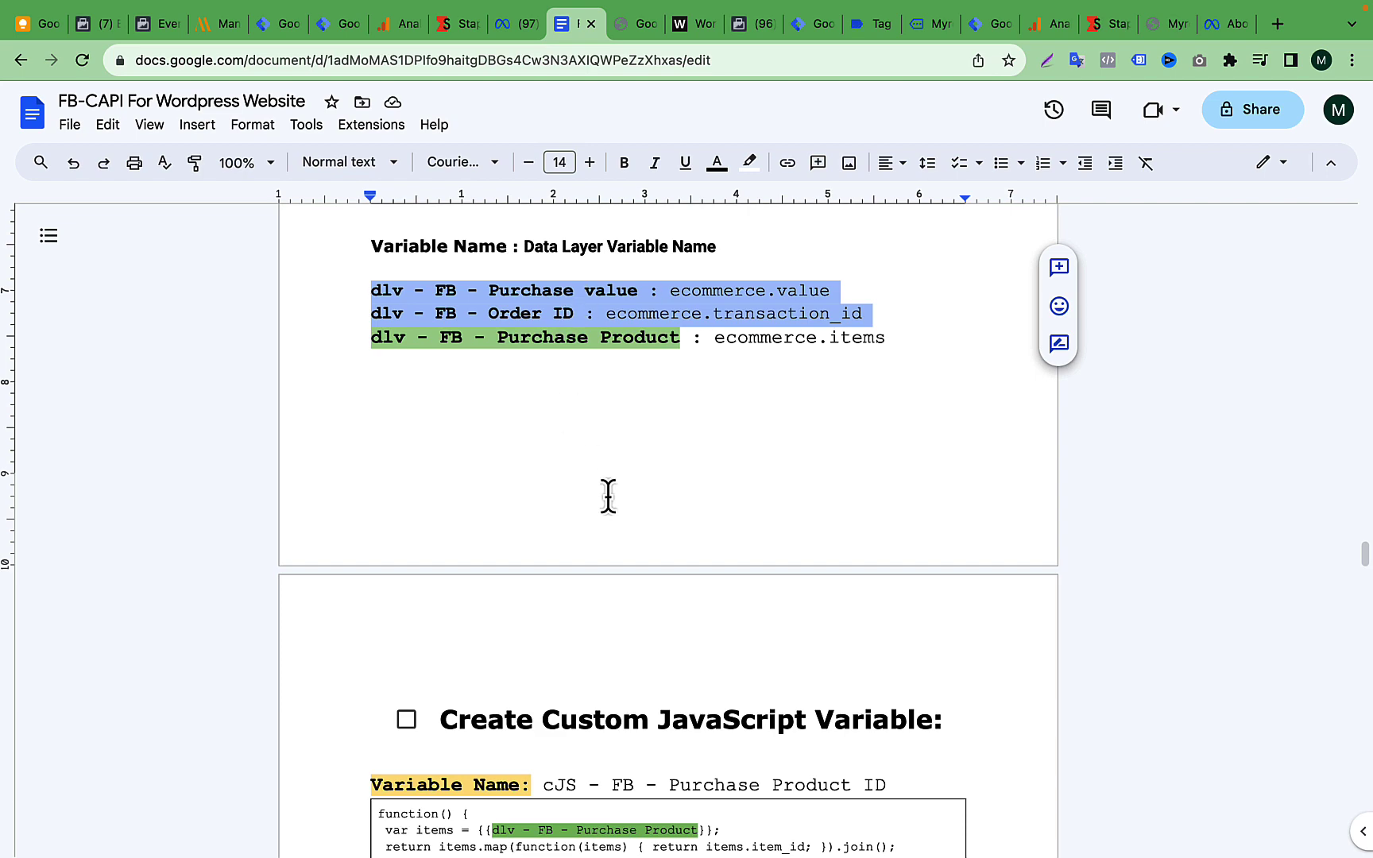
Step: Compare the Create Custom JavaScript Variable section with the data layer variables listed above it
scroll(607, 497, "down", 5)
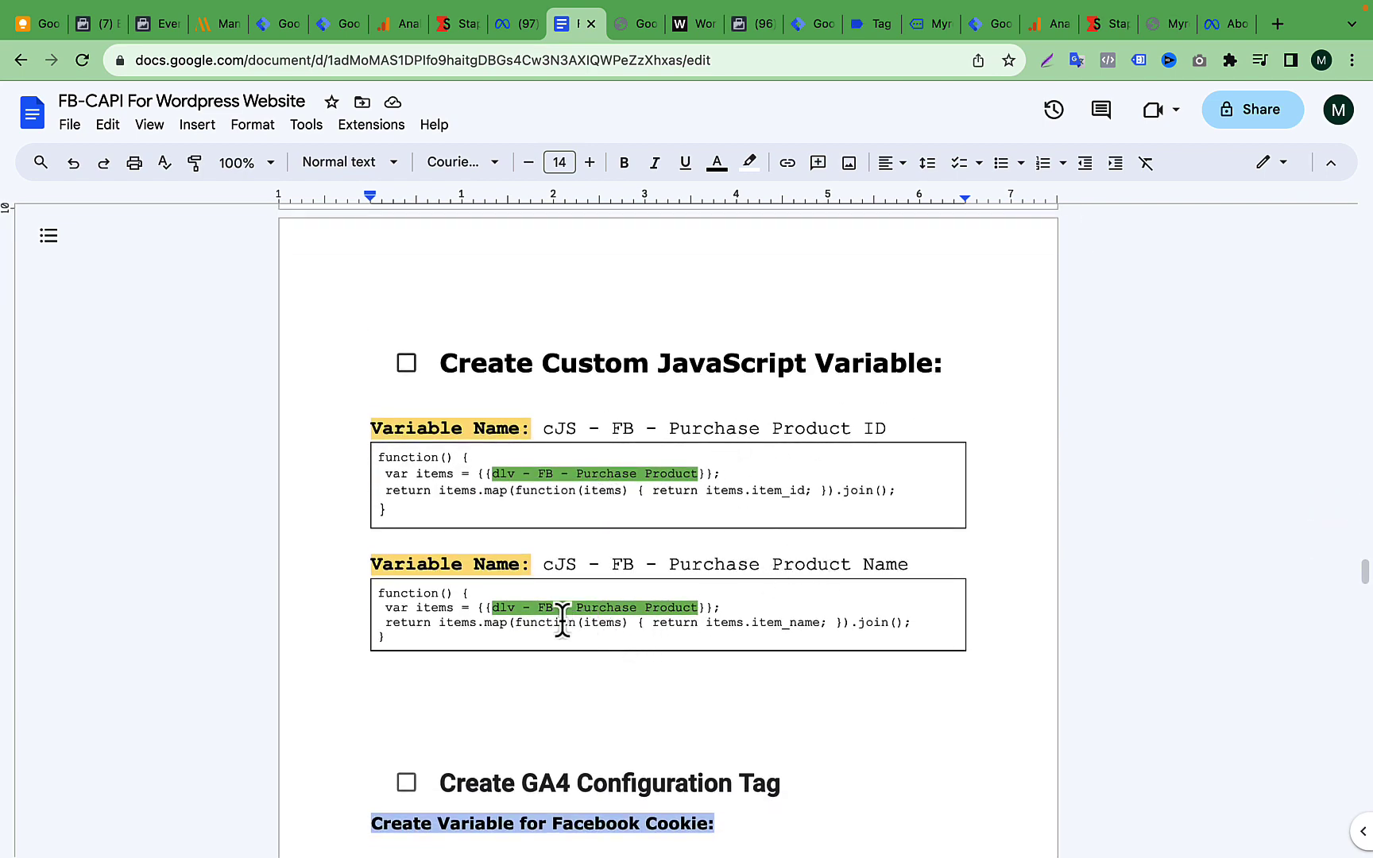
scroll(662, 569, "up", 3)
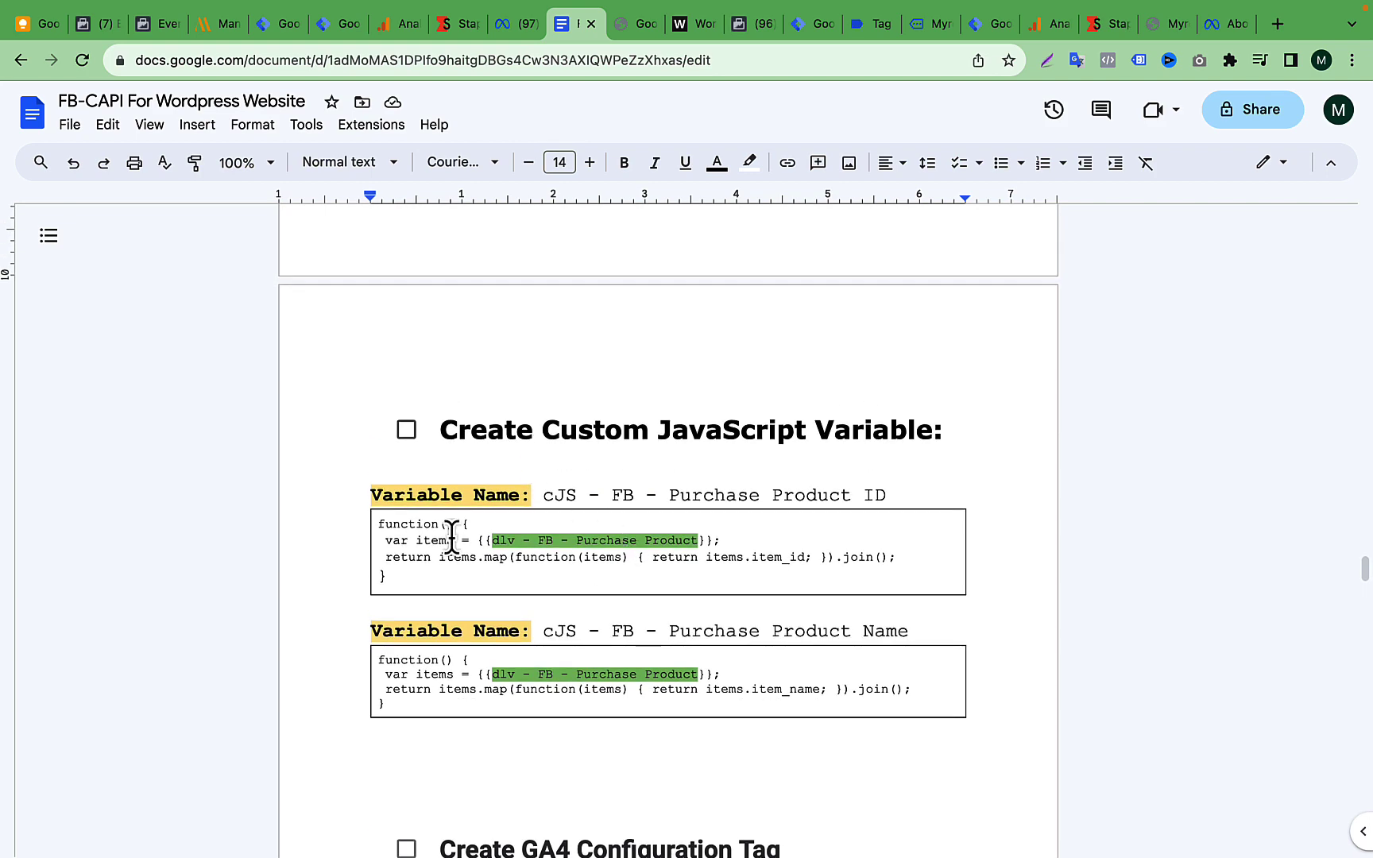
scroll(553, 467, "up", 3)
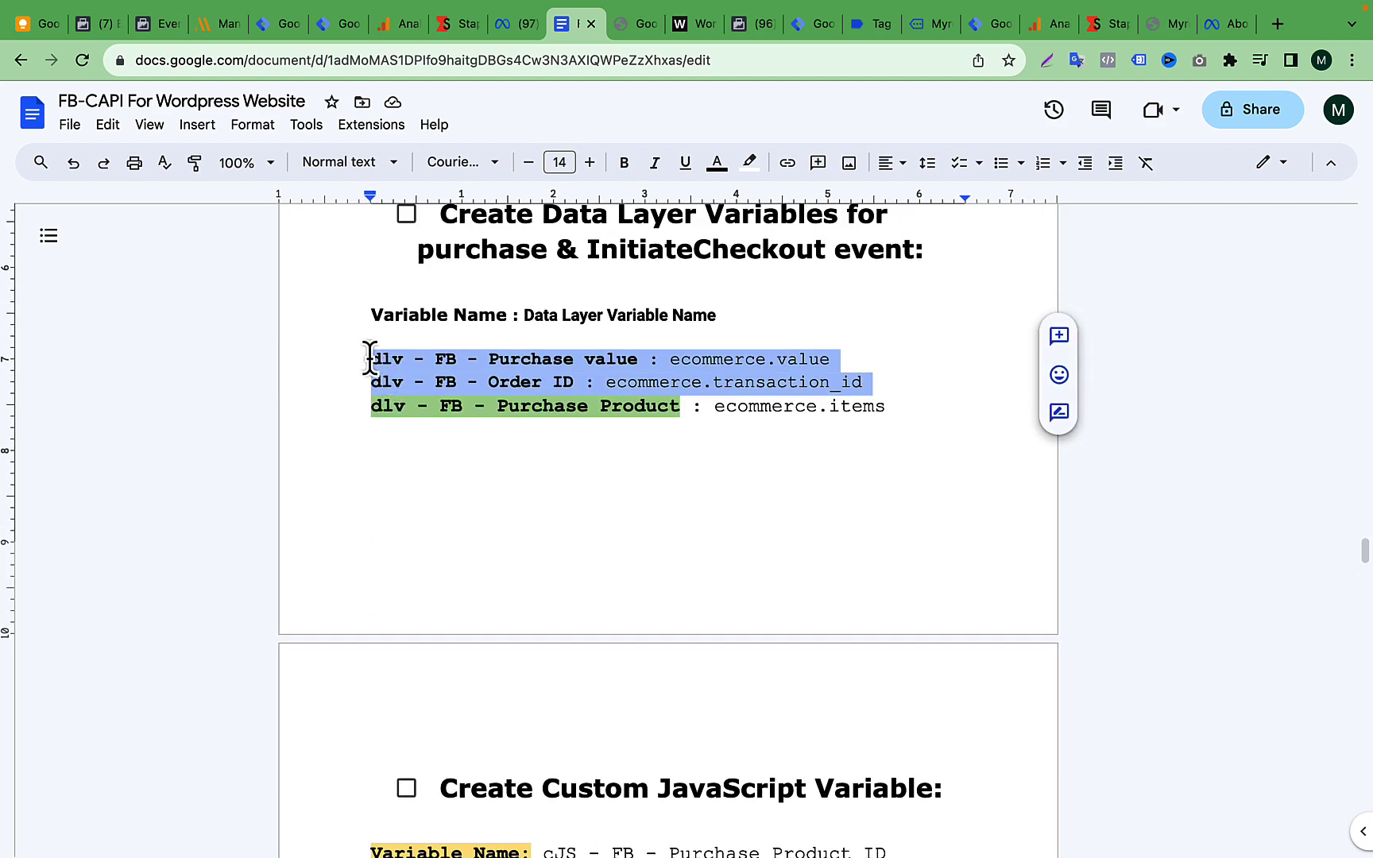
scroll(587, 650, "down", 5)
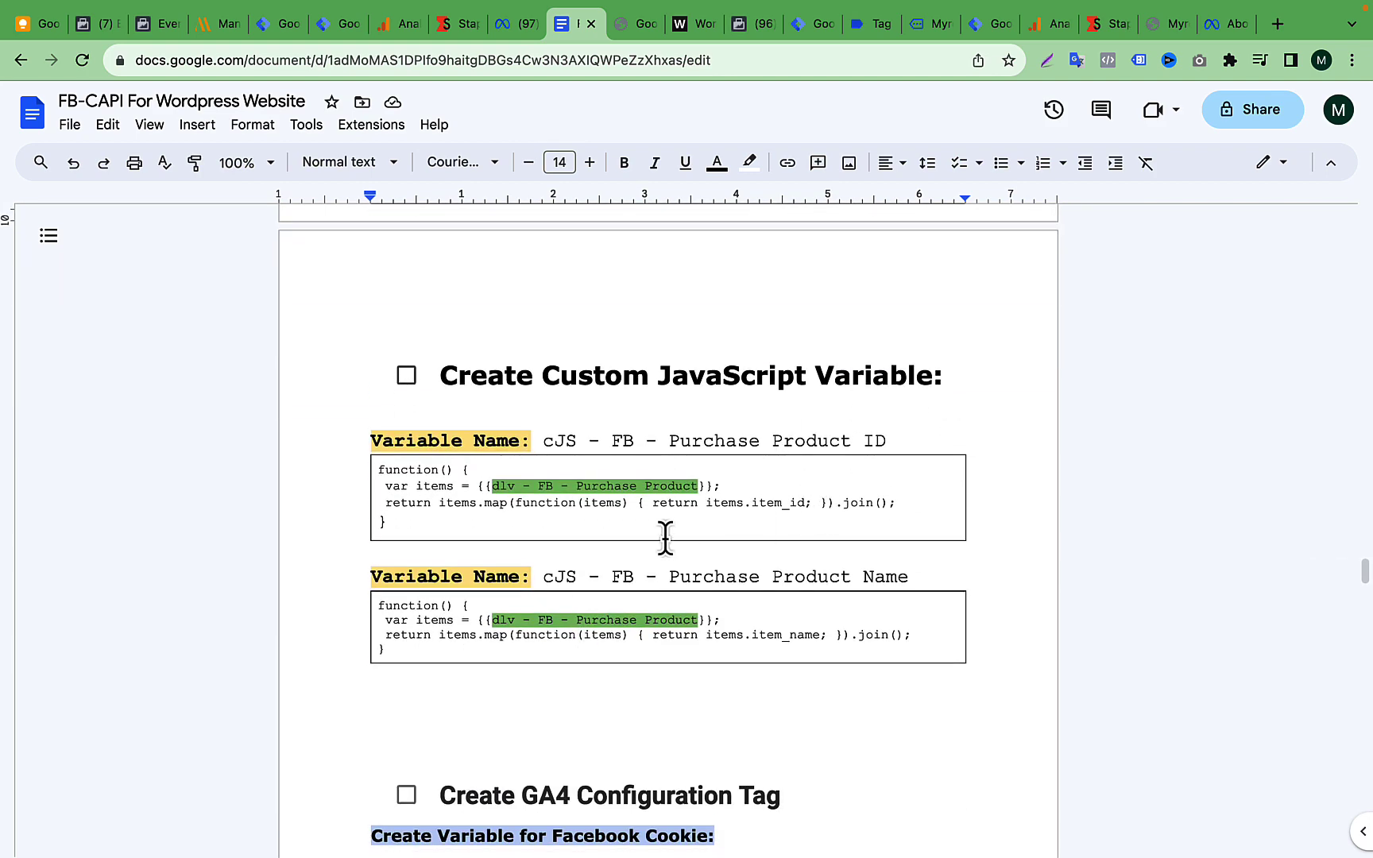
scroll(665, 538, "up", 8)
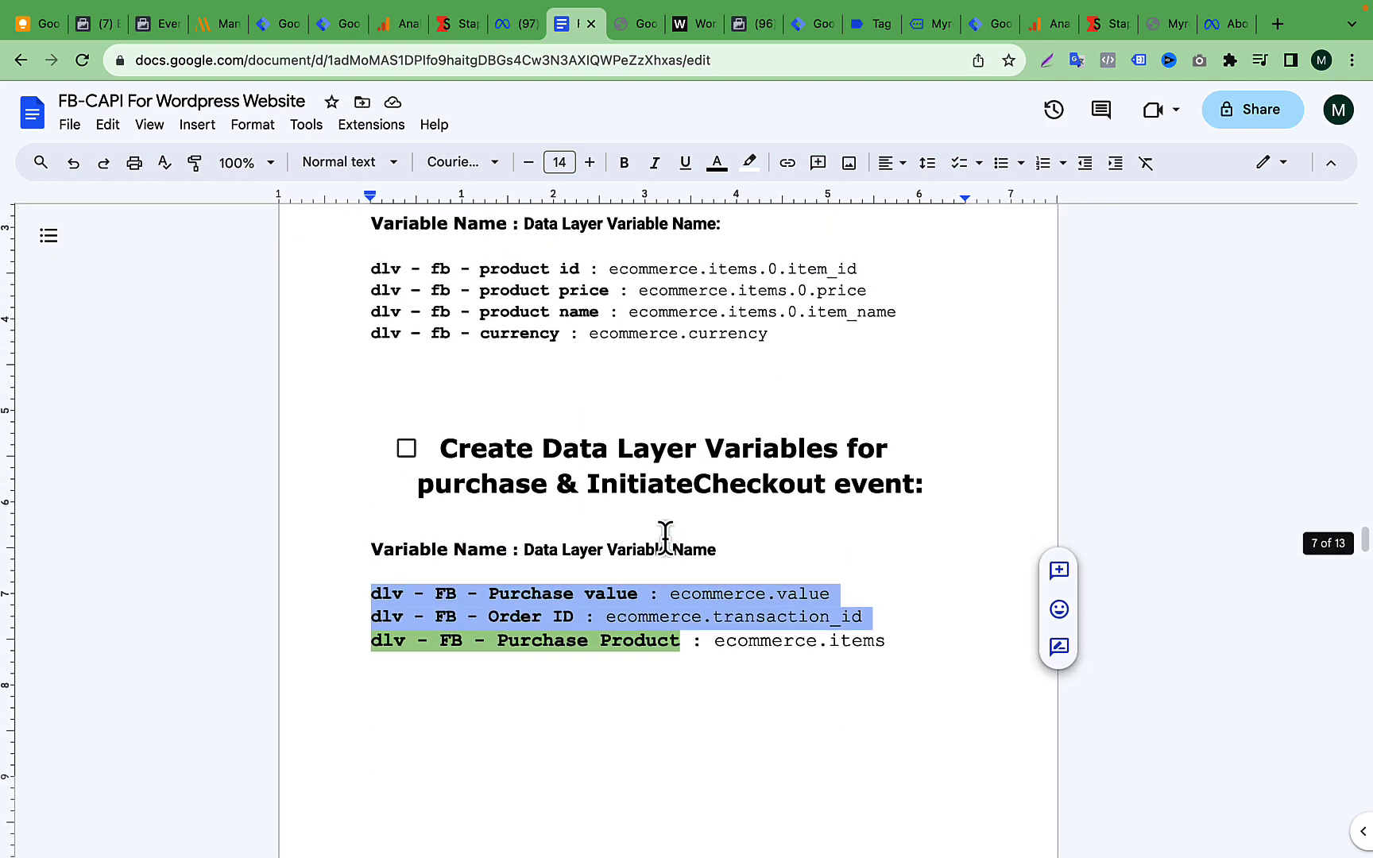
scroll(736, 530, "down", 4)
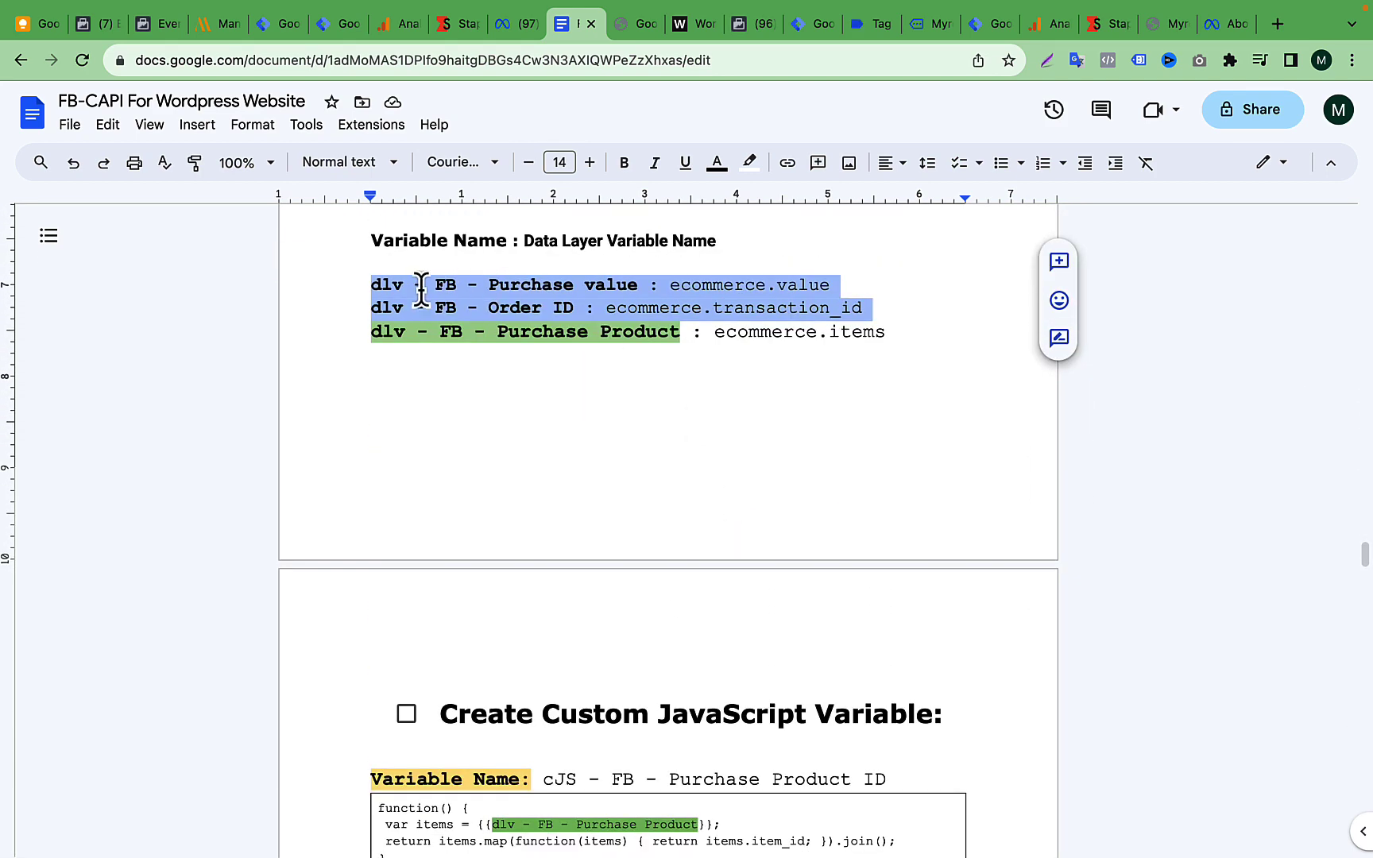
Step: Try to highlight the three purchase variable lines, and undo the accidental move of the Purchase value and Order ID lines
left_click_drag(369, 284, 825, 333)
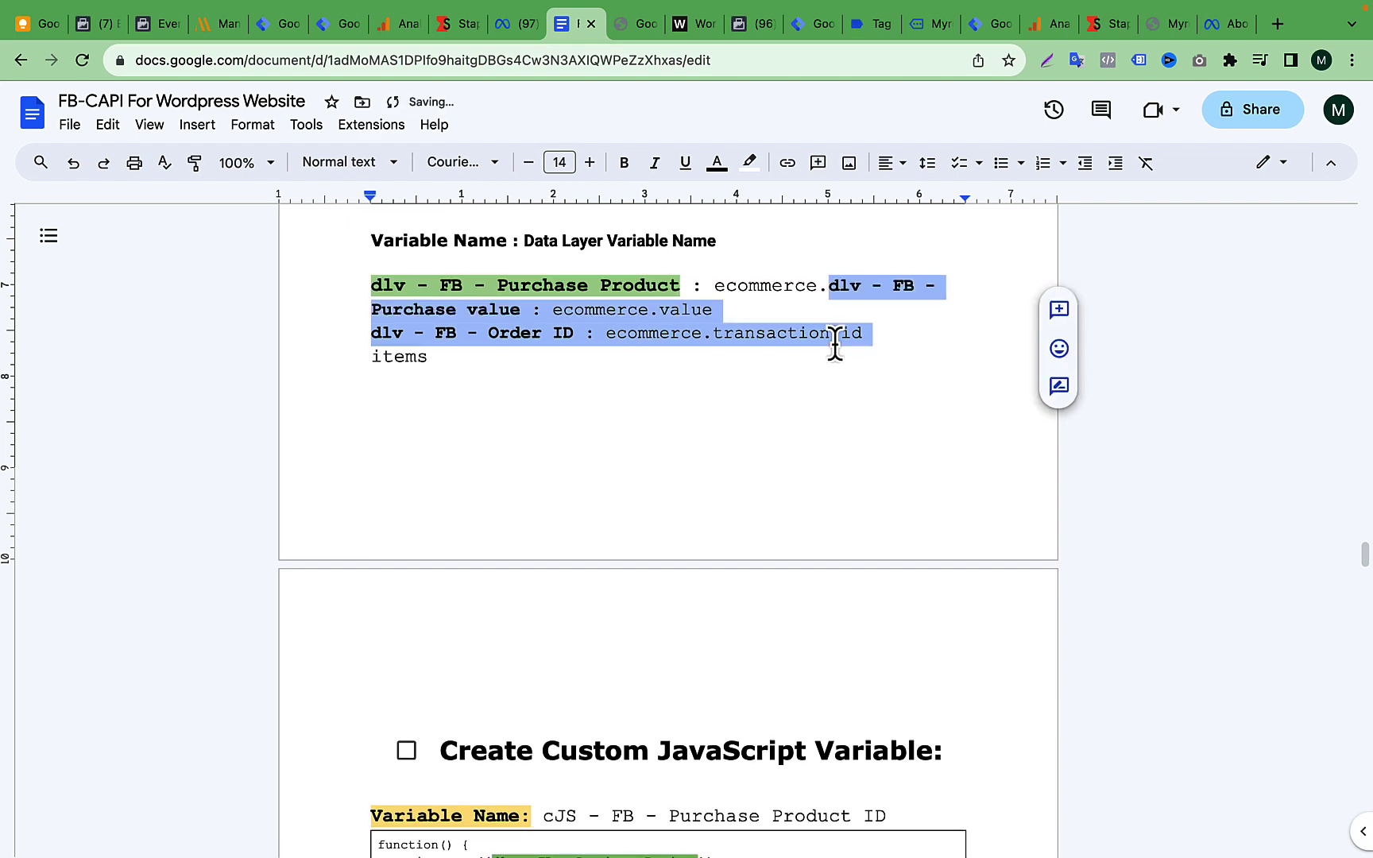
key("ctrl+z")
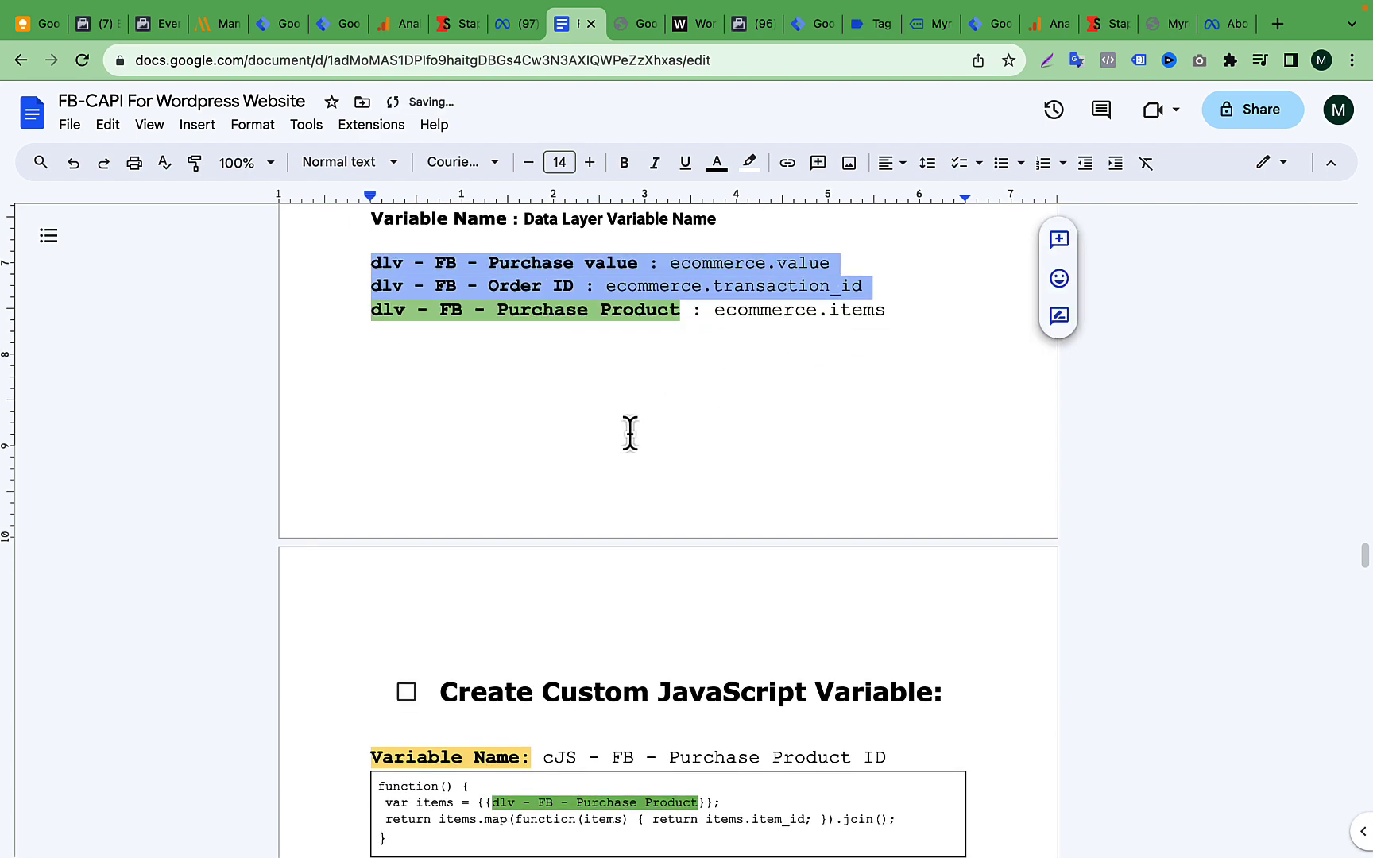
Step: Examine the function code given for the cJS - FB - Purchase Product ID custom JavaScript variable
scroll(618, 445, "down", 3)
scroll(618, 444, "down", 1)
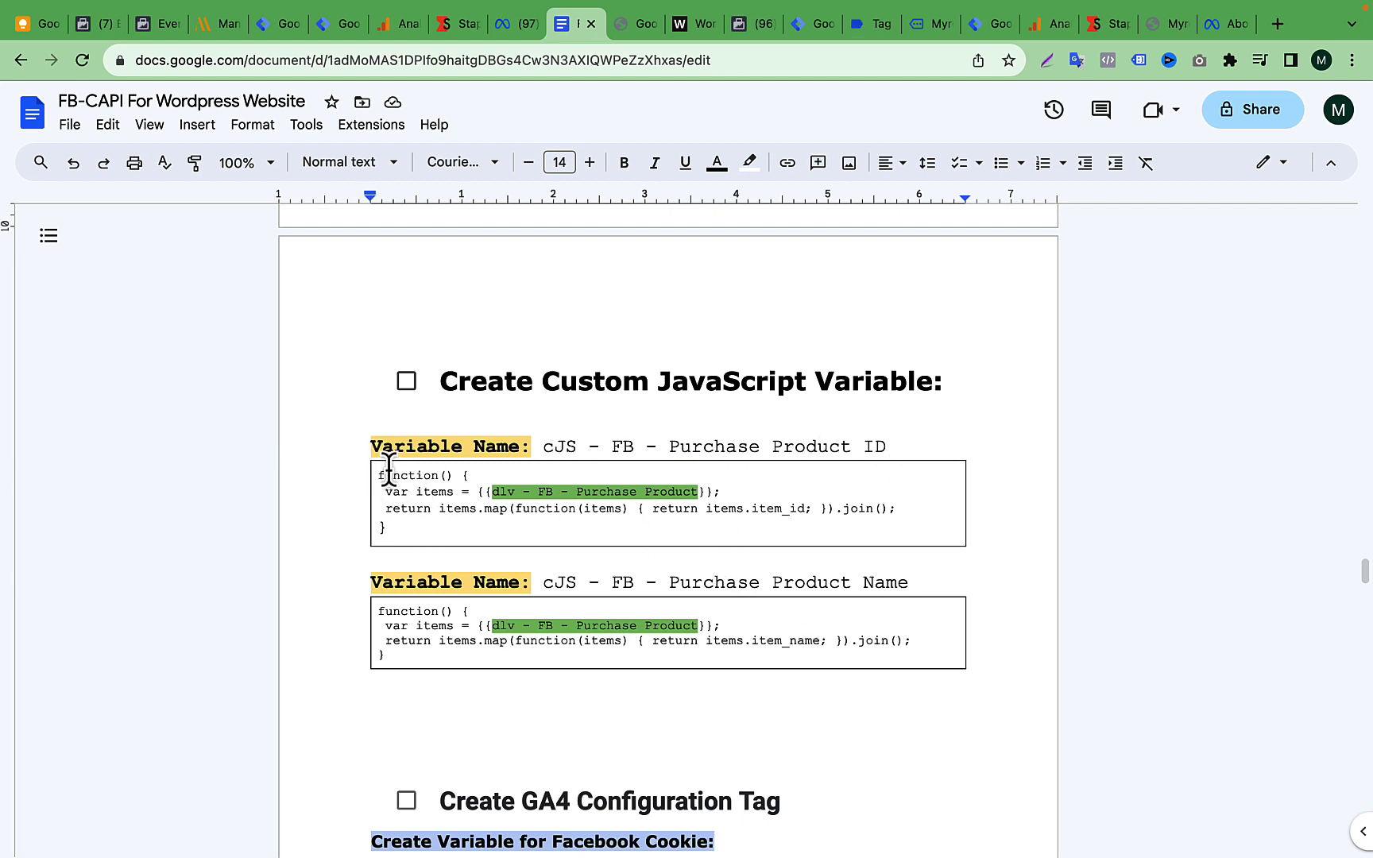
left_click_drag(438, 542, 366, 484)
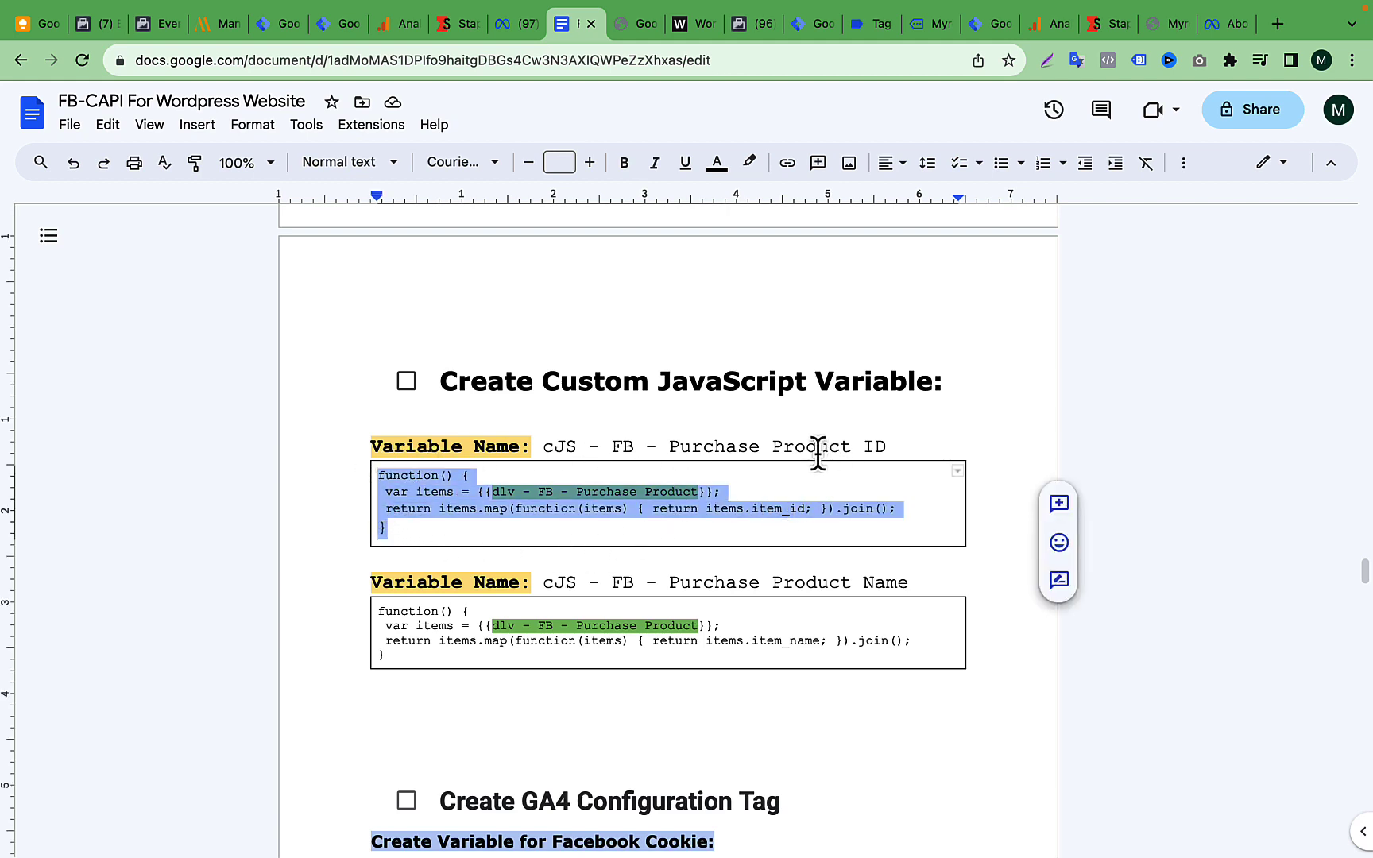
scroll(818, 453, "down", 2)
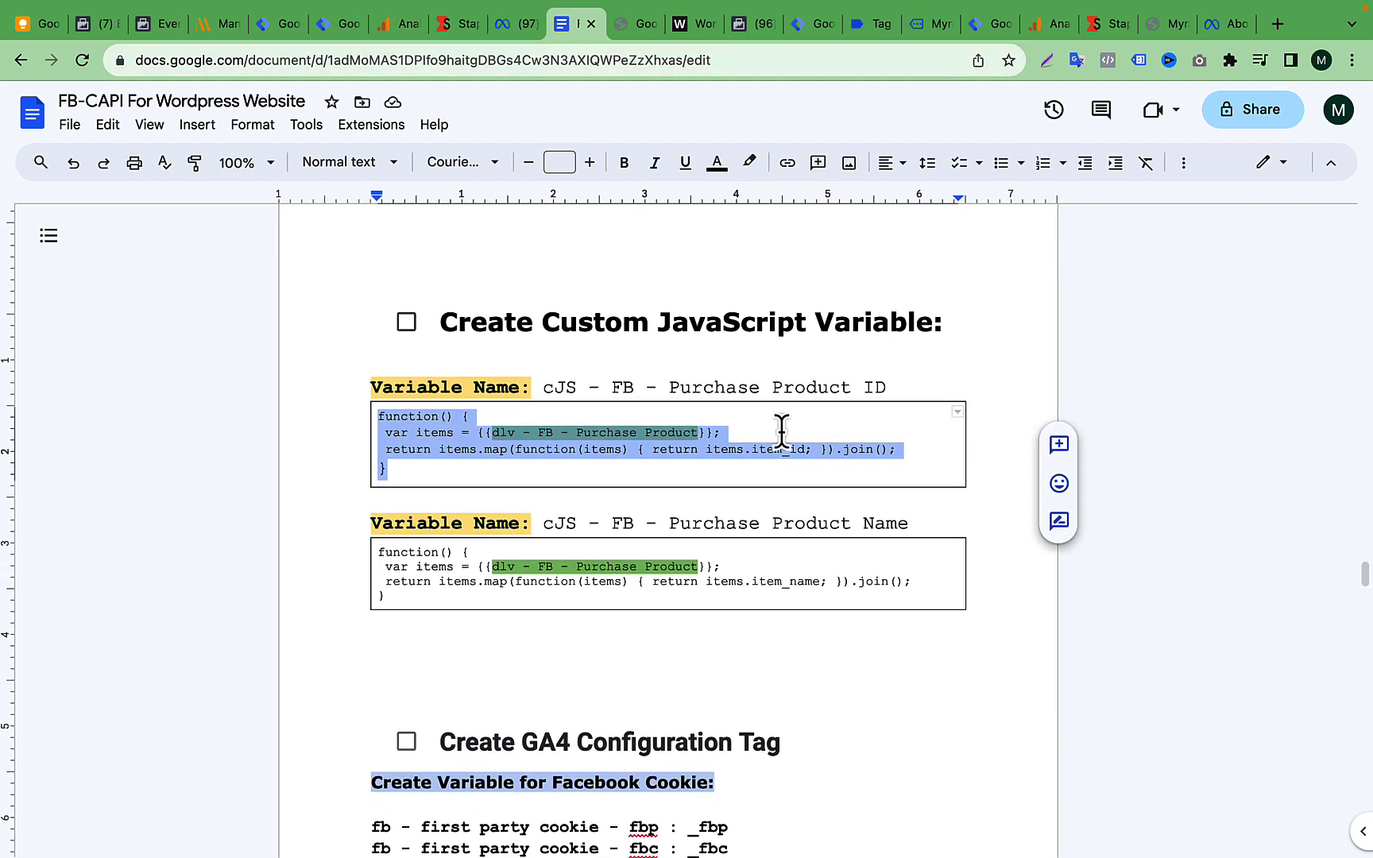
Step: Review the Purchase value, Order ID and Purchase Product variable lines above the custom JavaScript section
scroll(677, 452, "up", 6)
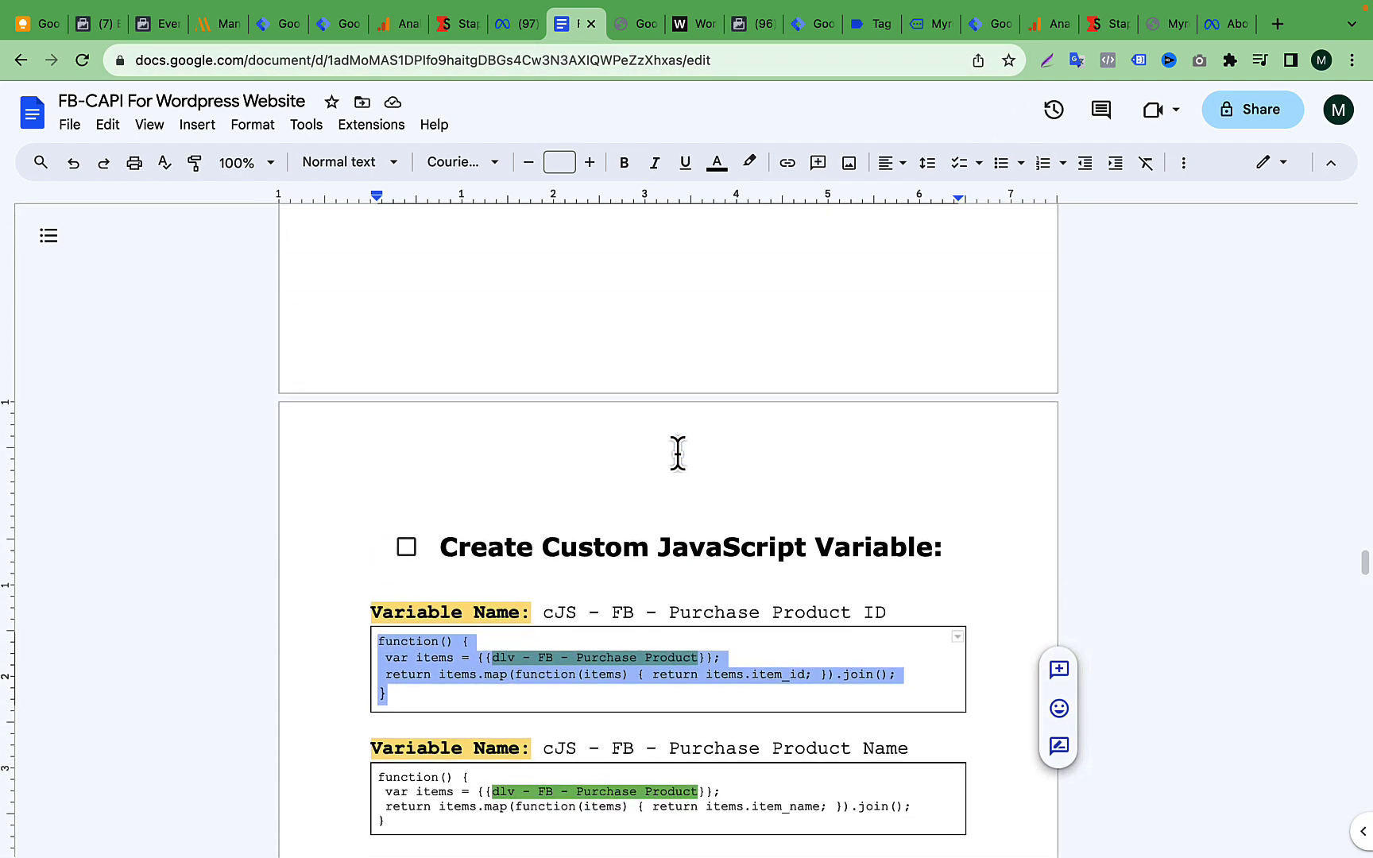
scroll(677, 451, "down", 2)
scroll(578, 560, "up", 10)
scroll(576, 561, "down", 1)
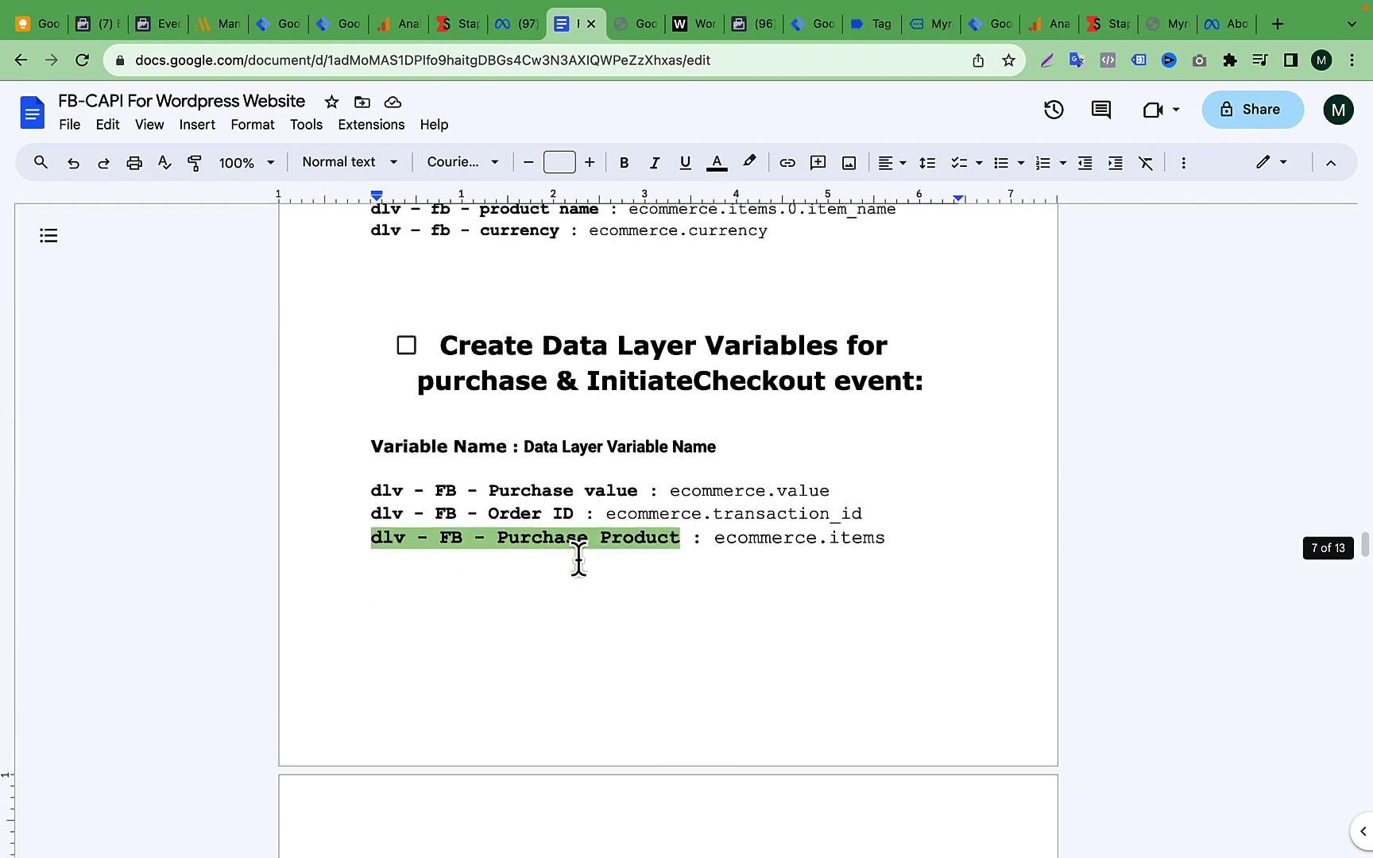
left_click(521, 492)
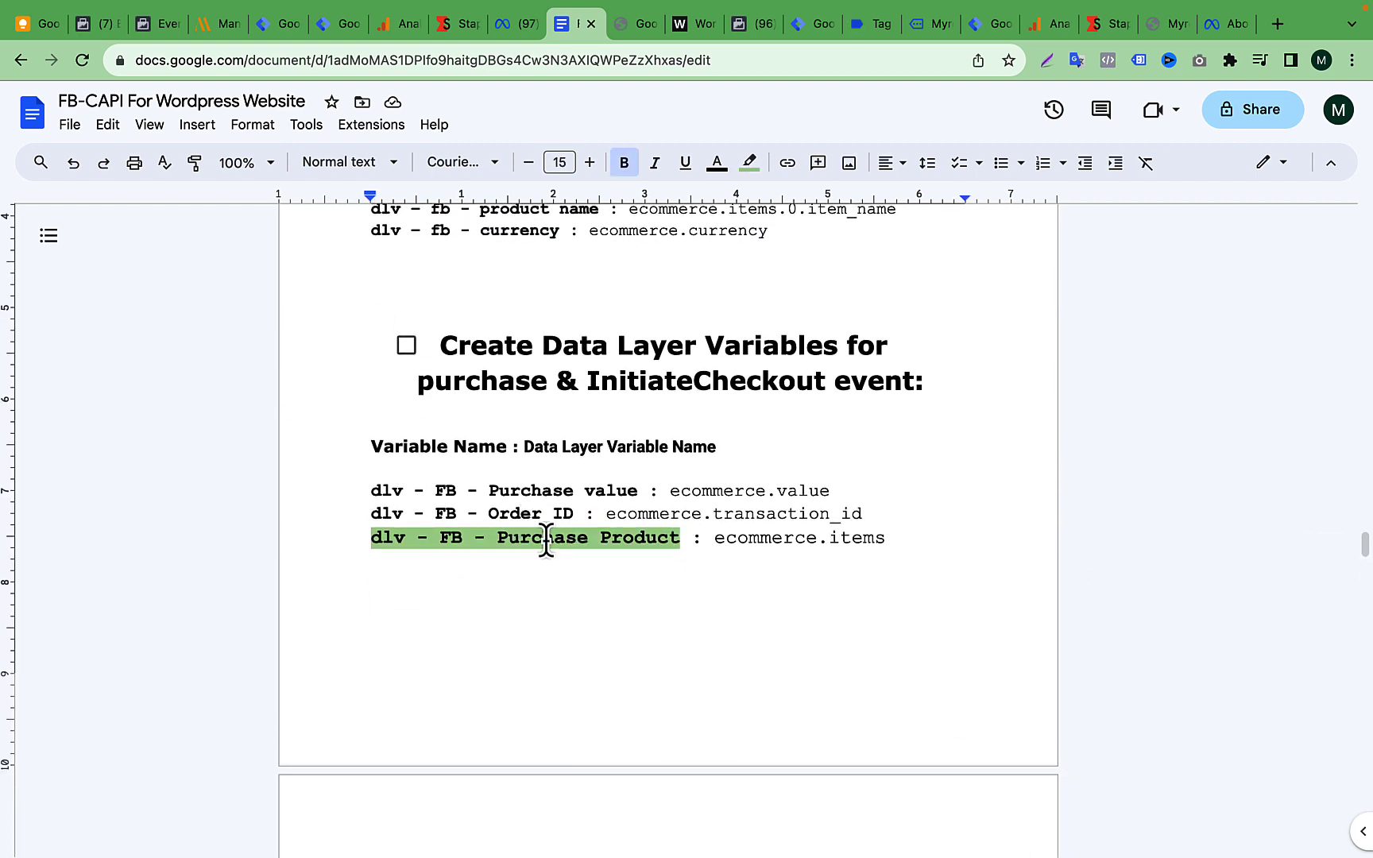
left_click_drag(368, 489, 894, 537)
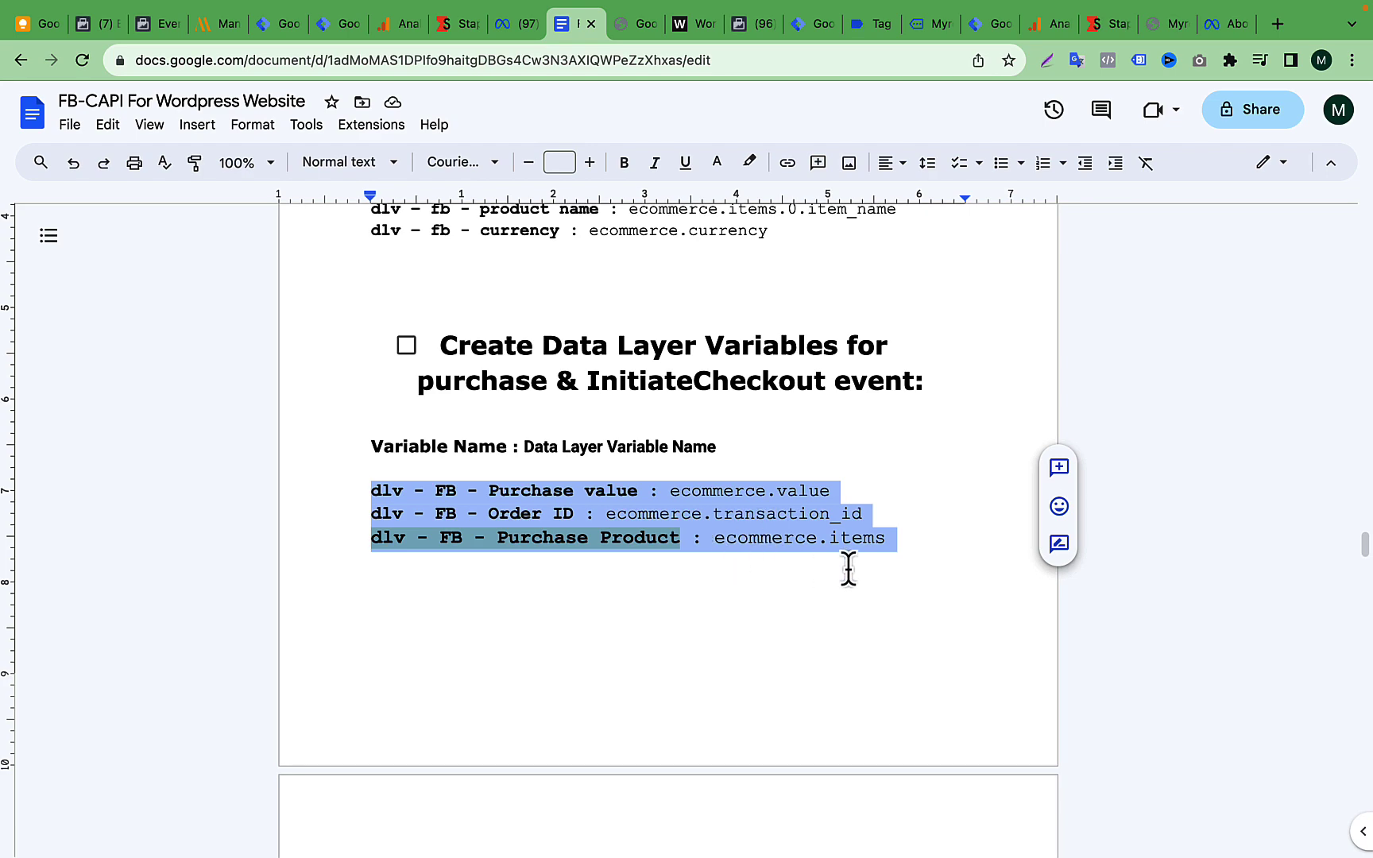
Step: Check the product page's data layer in Tag Assistant and the Variables list in Tag Manager, and return to the FB-CAPI document
left_click(861, 25)
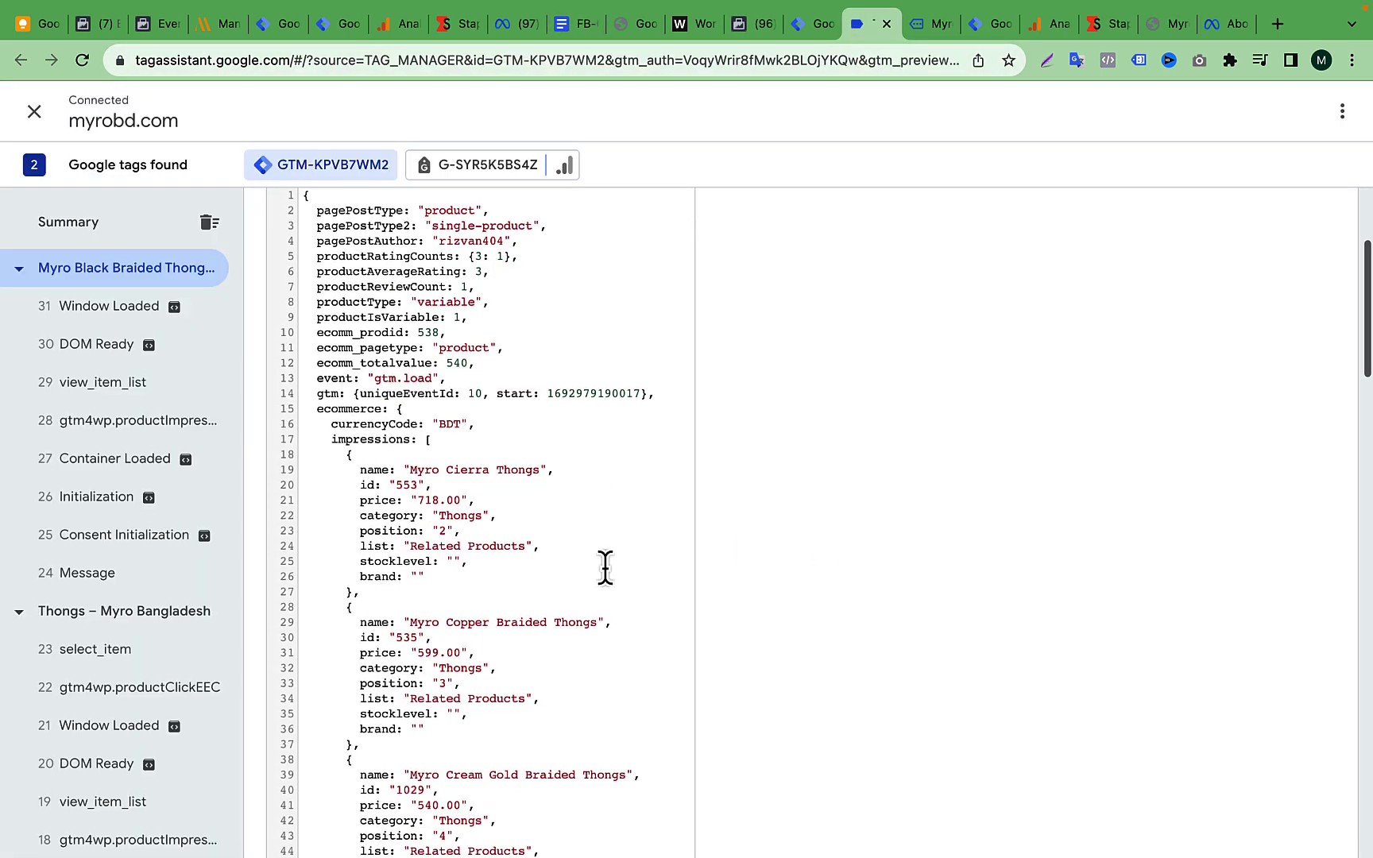
scroll(605, 567, "down", 2)
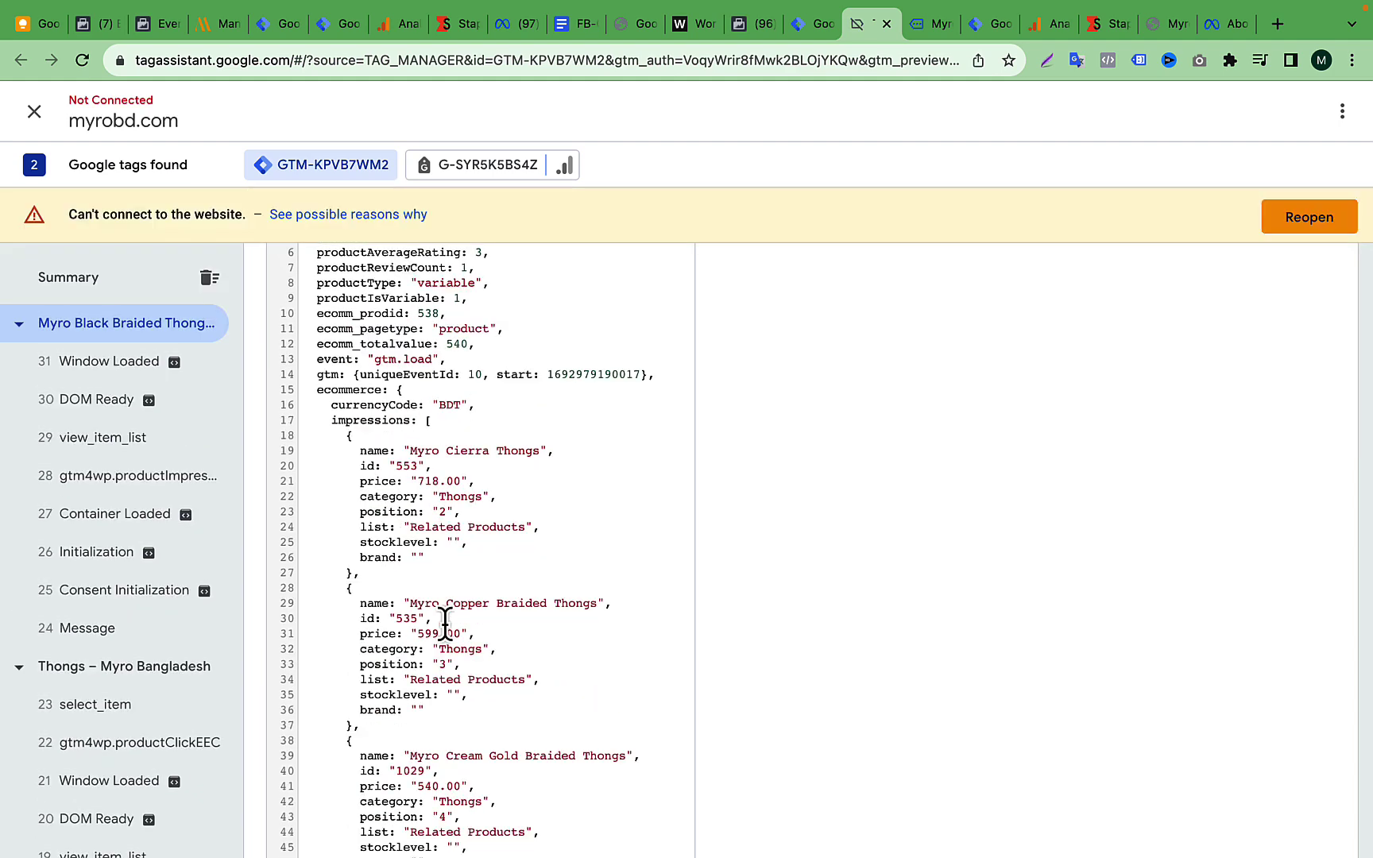
left_click(803, 24)
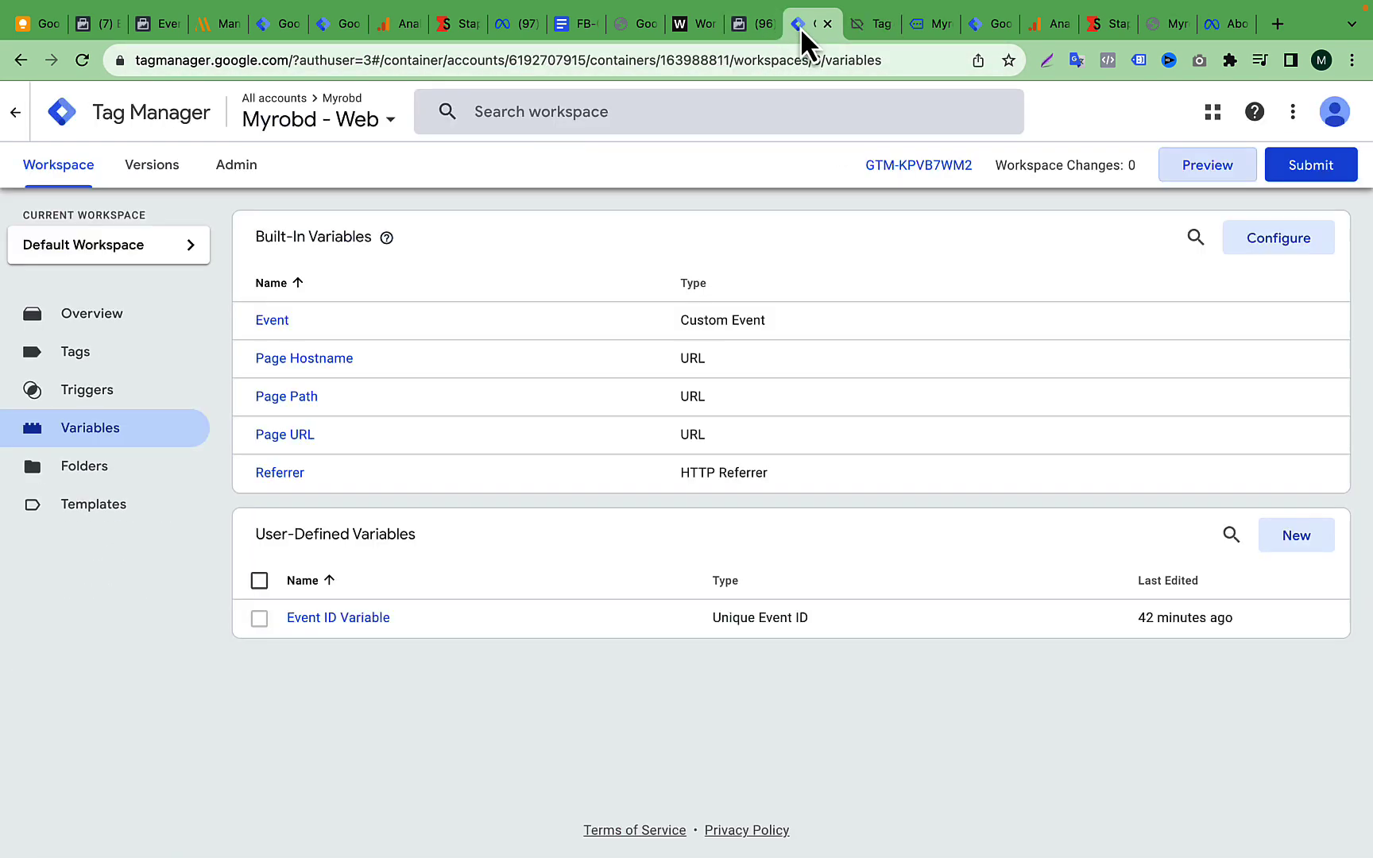
left_click(638, 29)
left_click(569, 29)
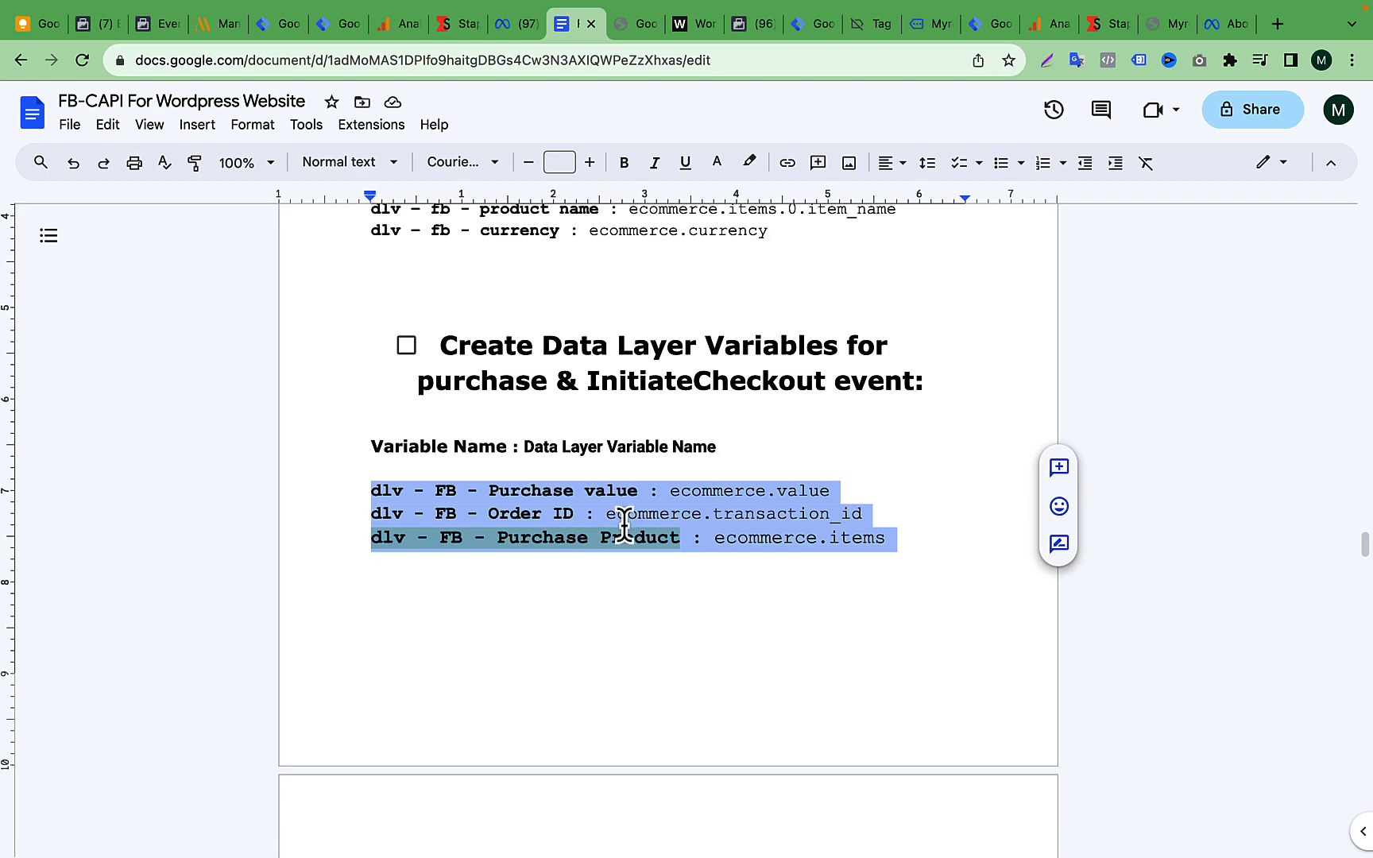
Step: Copy the variable name "dlv - fb - product id" from the view_content & add_to_cart event section
scroll(624, 524, "down", 6)
scroll(664, 576, "up", 10)
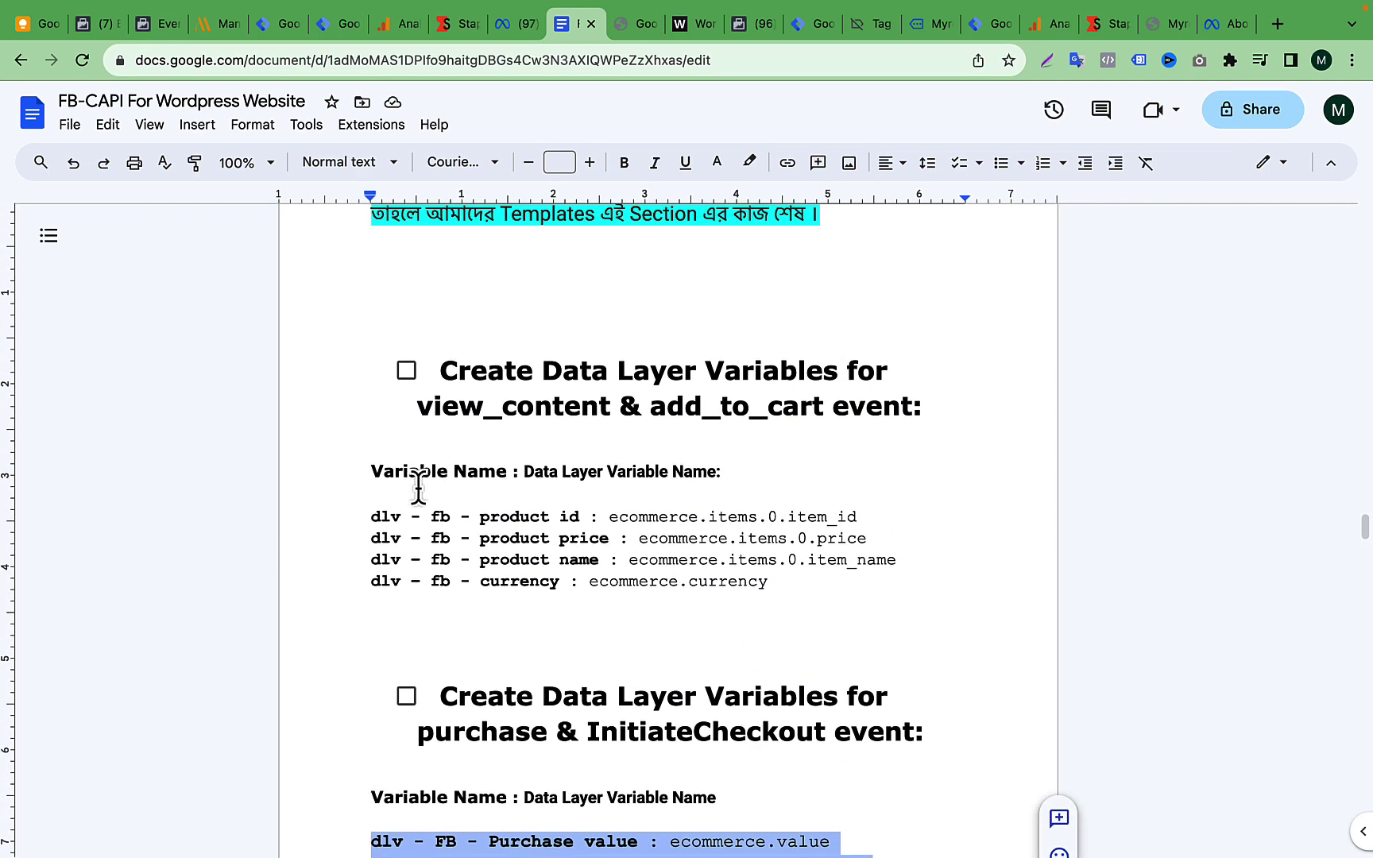
left_click_drag(370, 511, 835, 601)
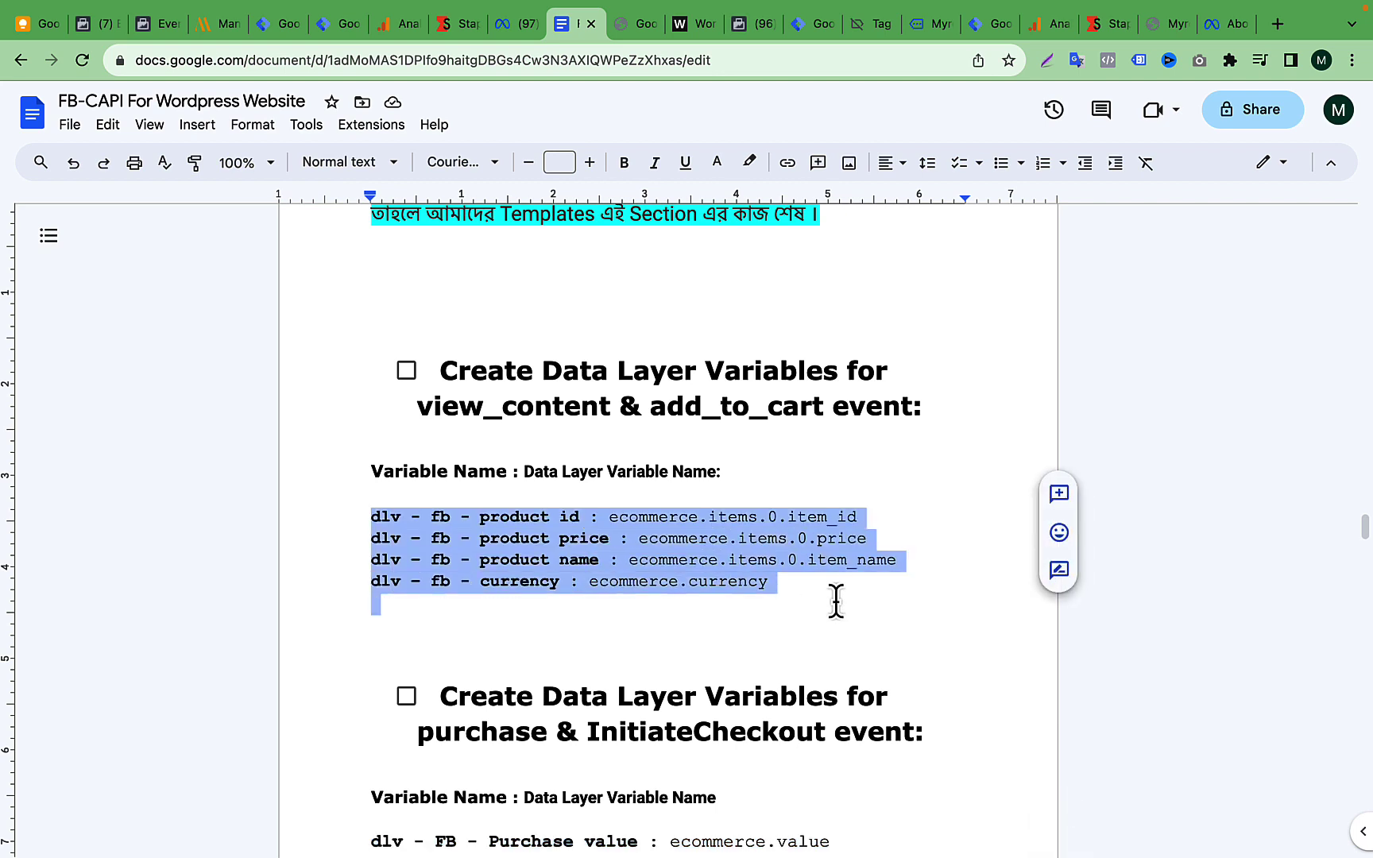
left_click(584, 555)
left_click_drag(370, 516, 577, 516)
right_click(534, 515)
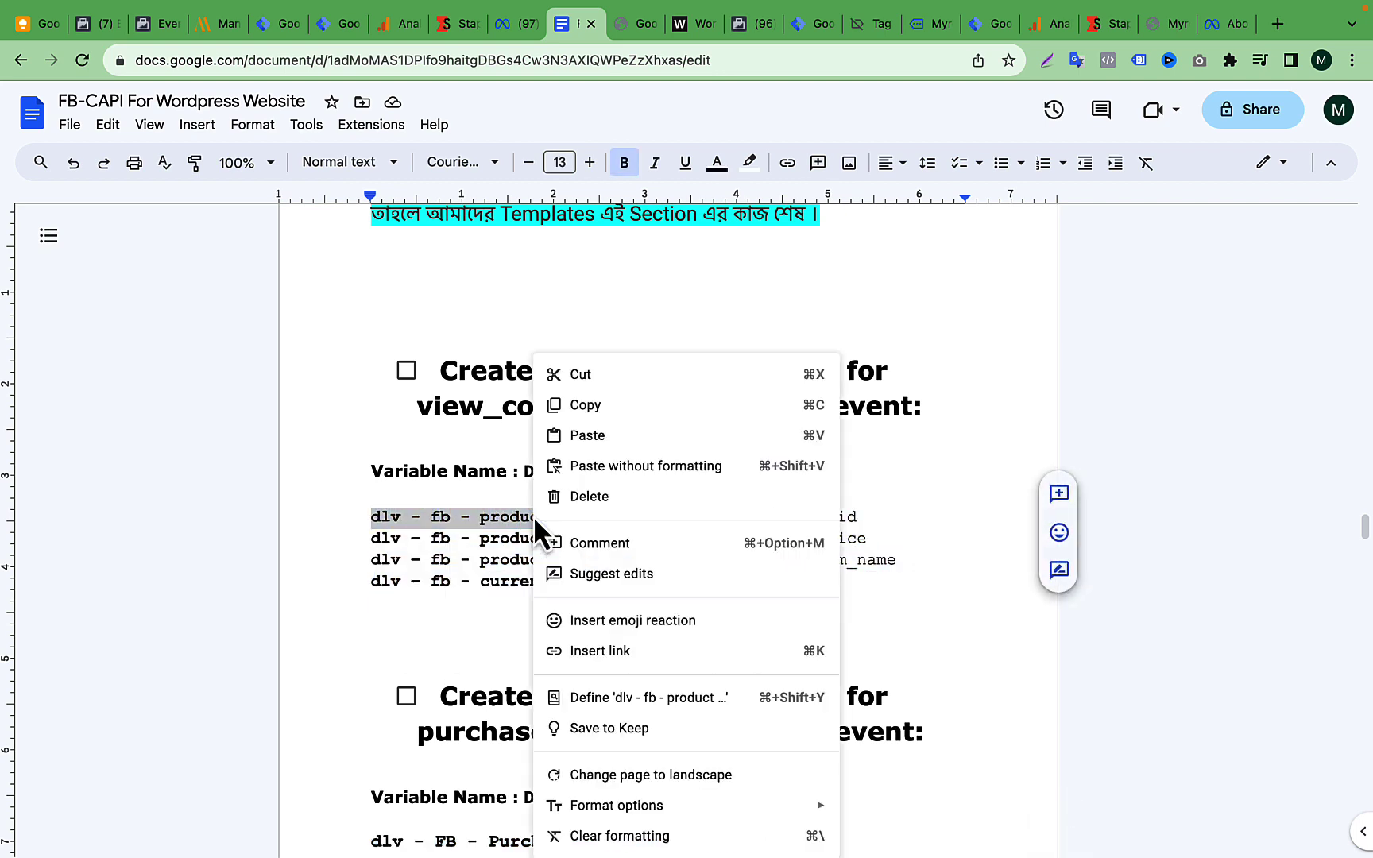
left_click(591, 403)
scroll(592, 405, "down", 2)
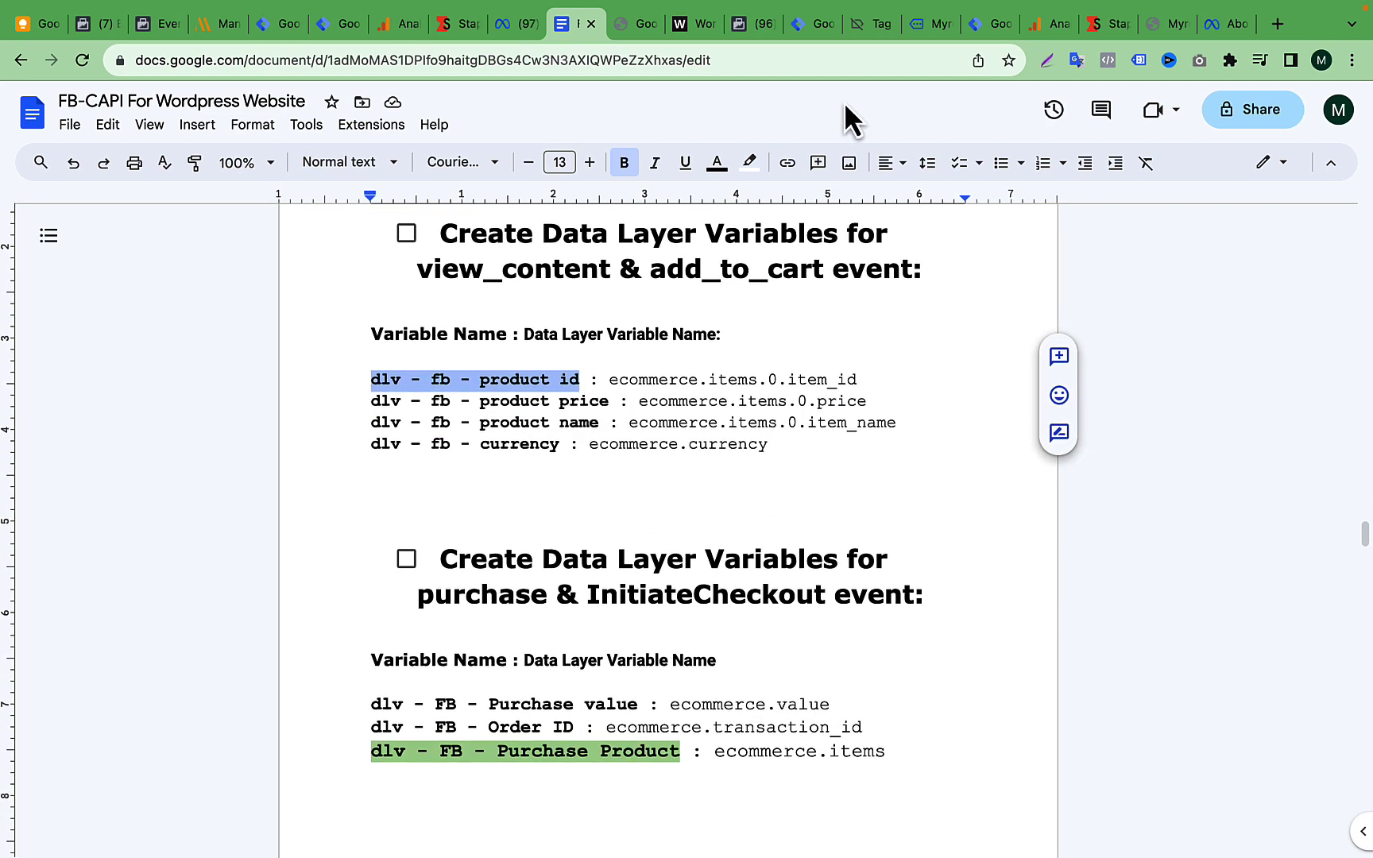
Step: Switch to Tag Manager and start a new user-defined variable of type Data Layer Variable
left_click(752, 30)
left_click(798, 30)
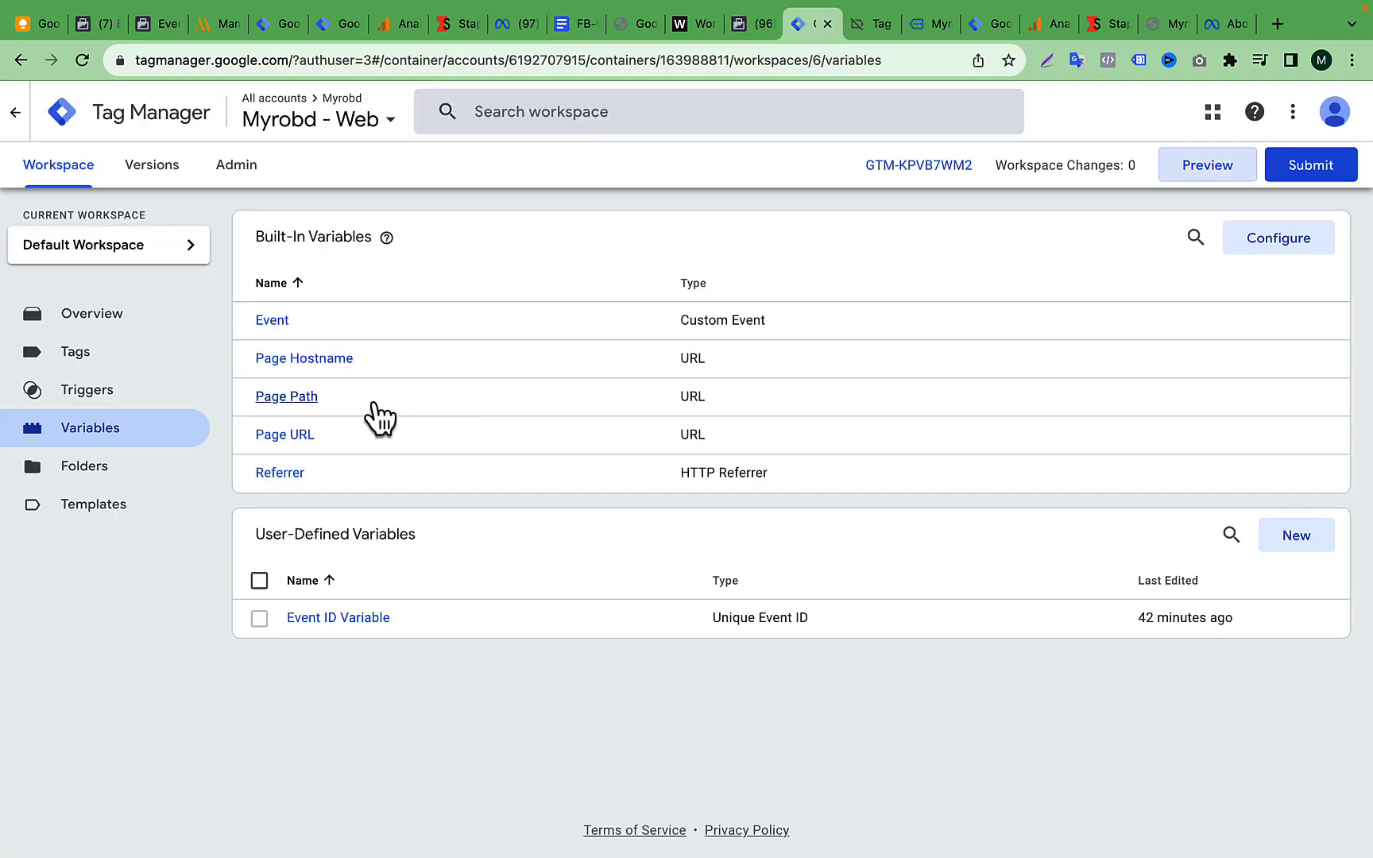
left_click(1307, 542)
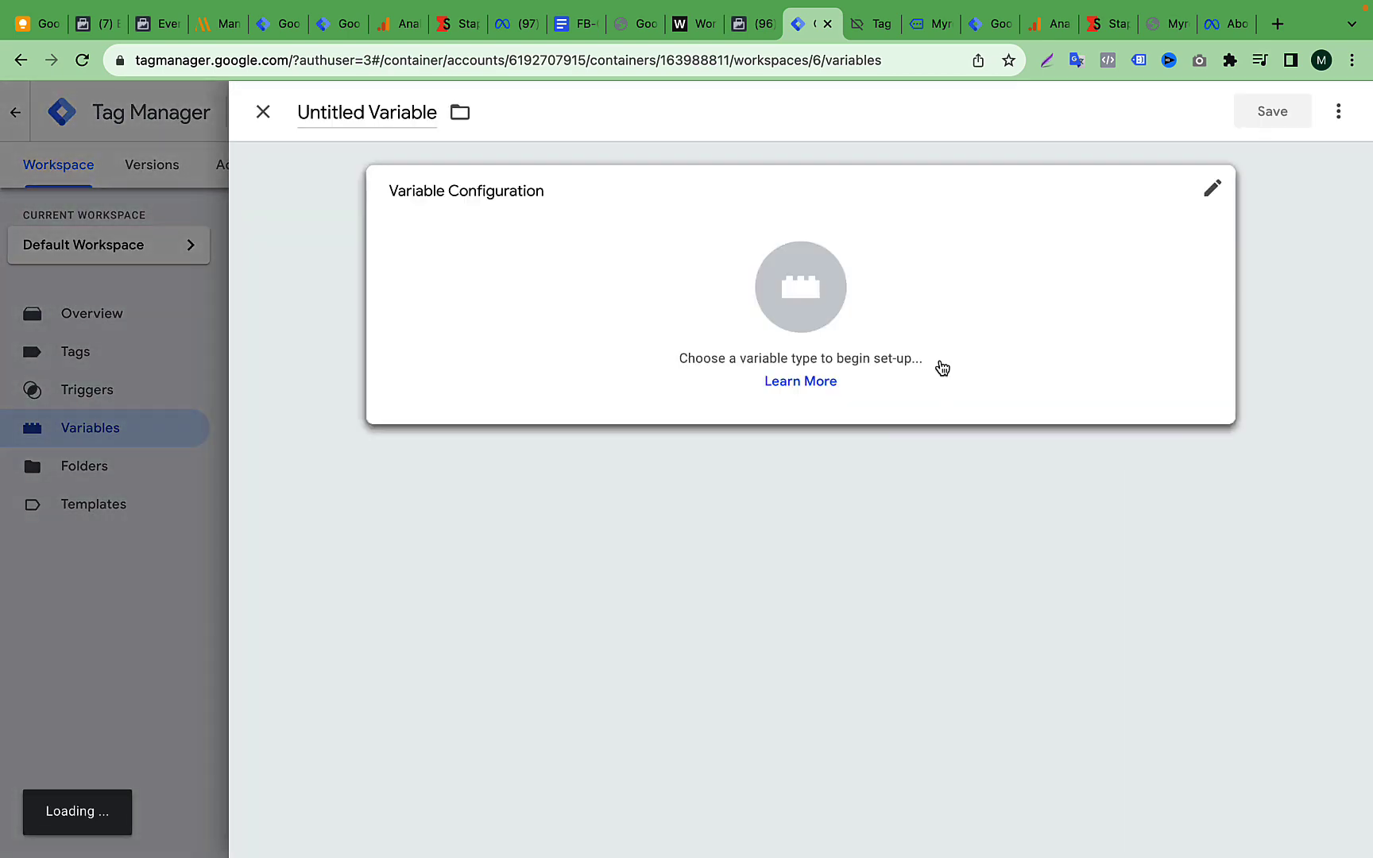
left_click(947, 284)
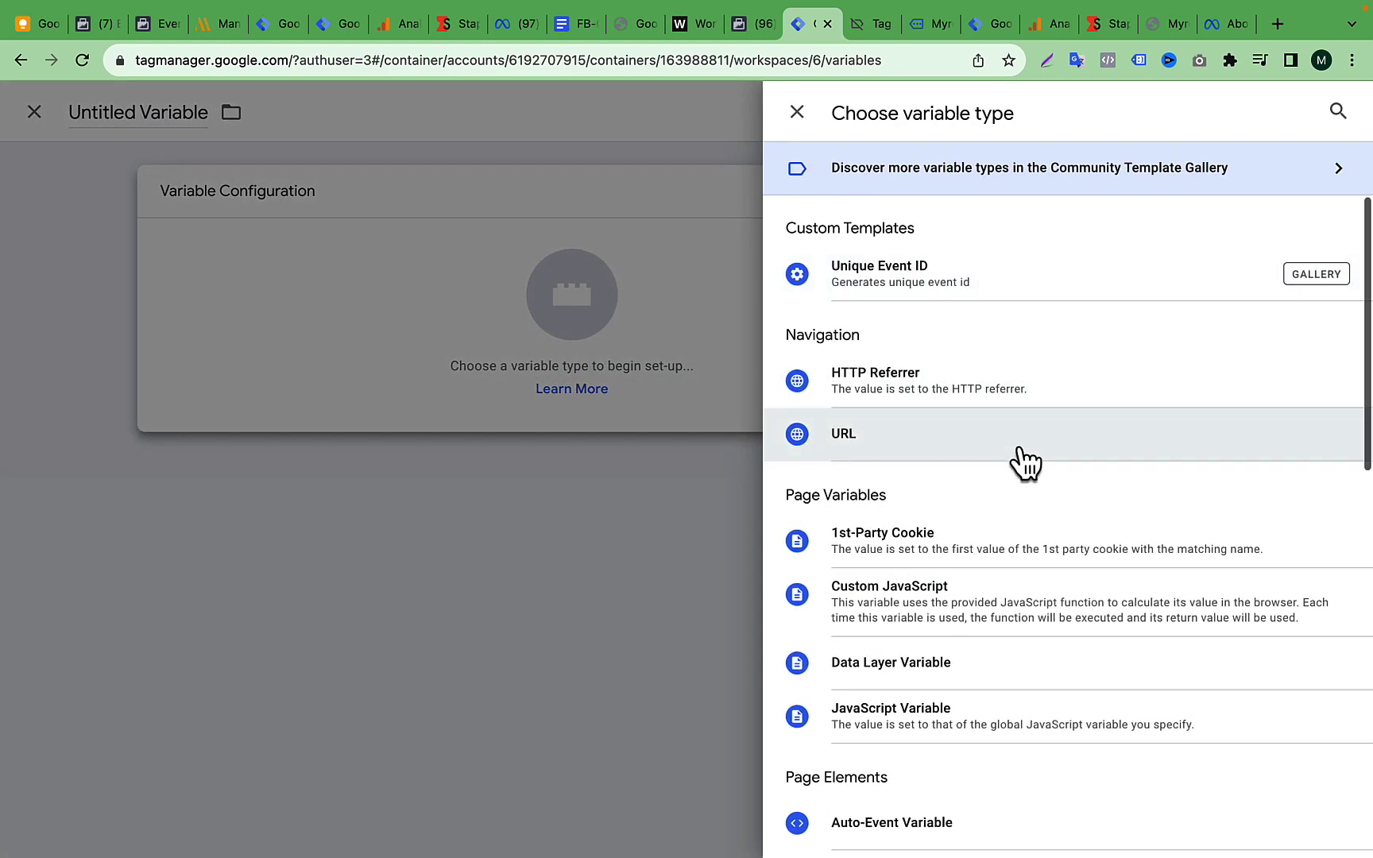
scroll(1017, 466, "down", 2)
left_click(957, 488)
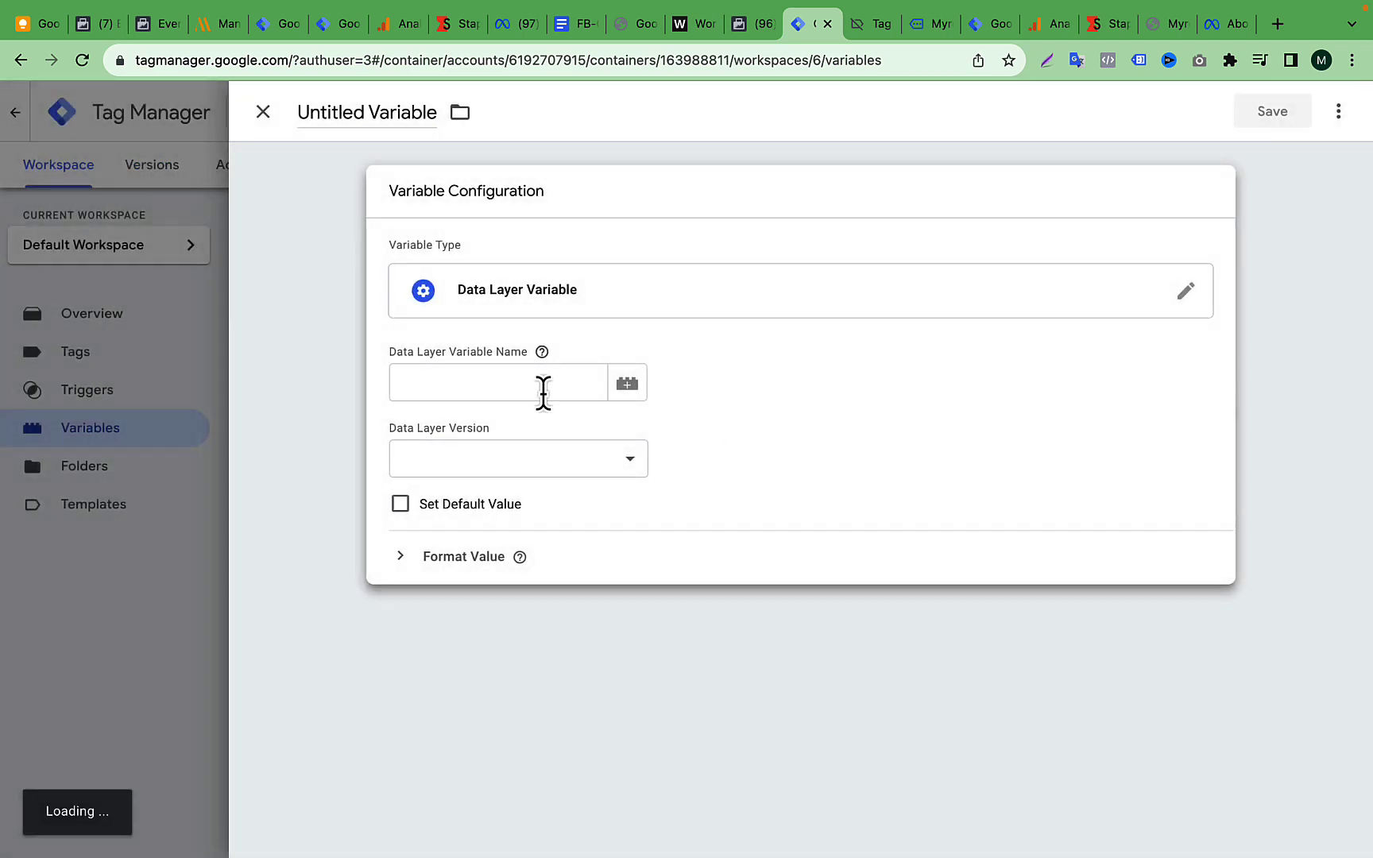
Step: Name the new variable "dlv - fb - product id", removing the leftover word from the default title
left_click_drag(361, 115, 294, 119)
key("super+v")
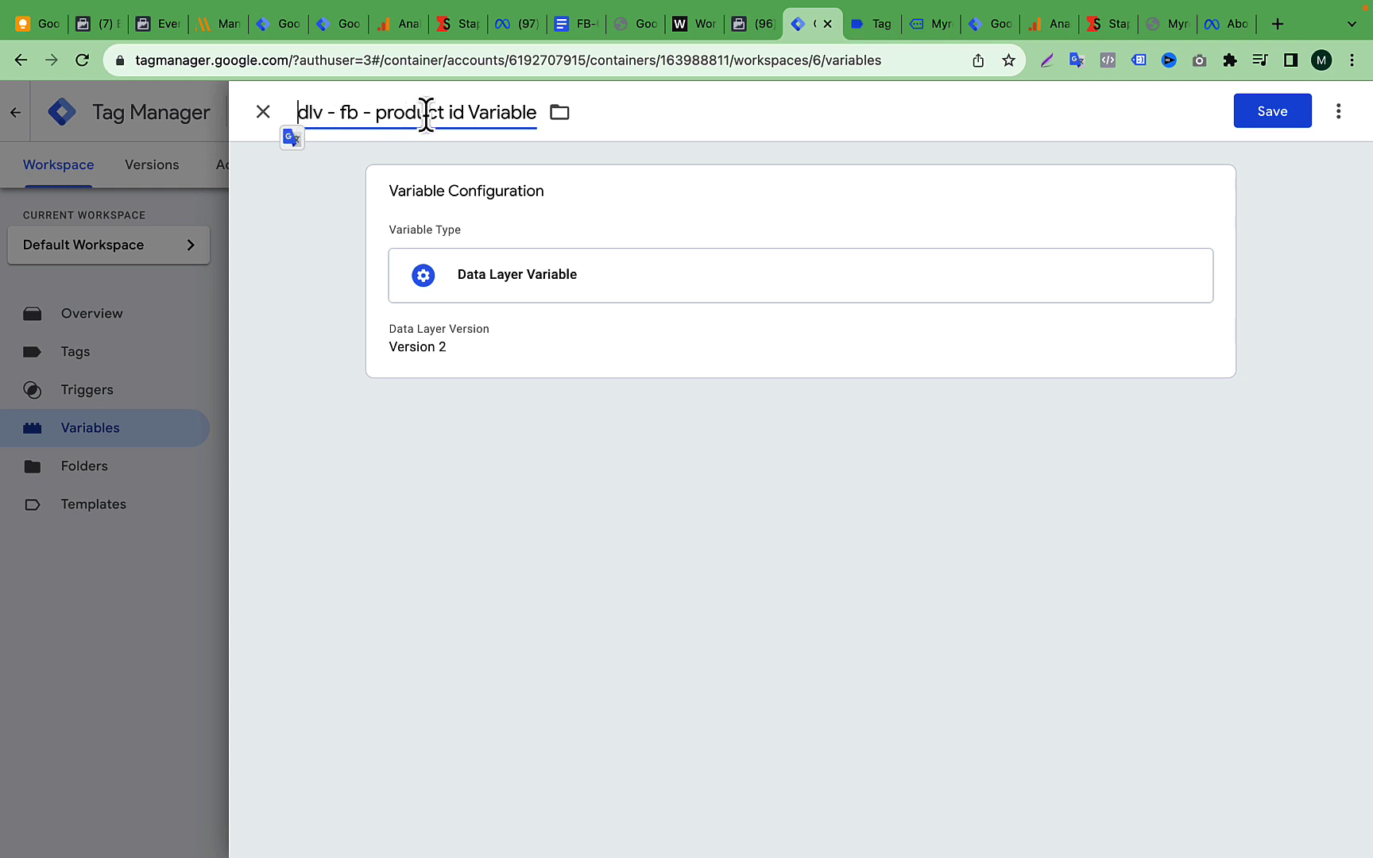
left_click_drag(470, 112, 560, 115)
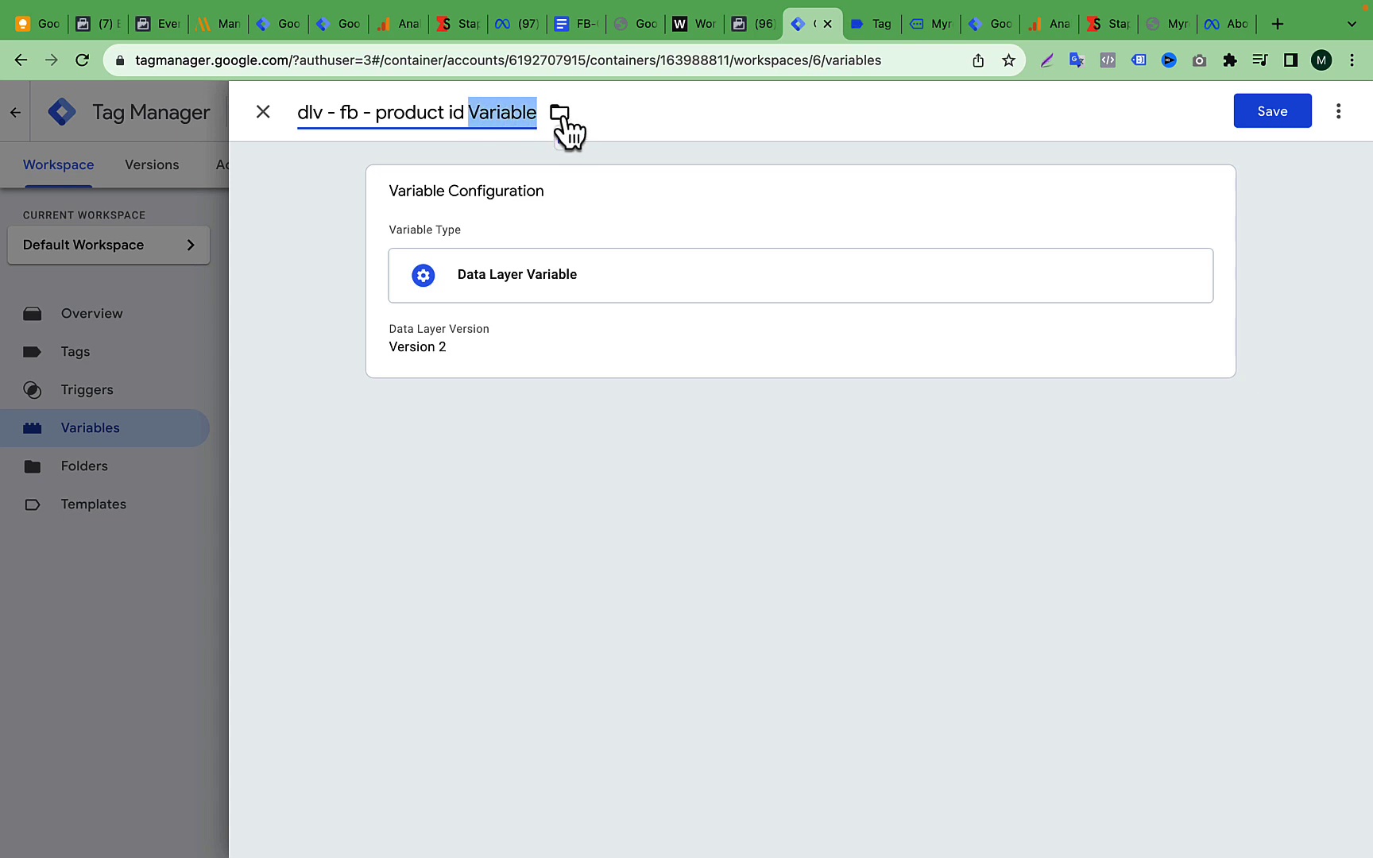
key("BackSpace")
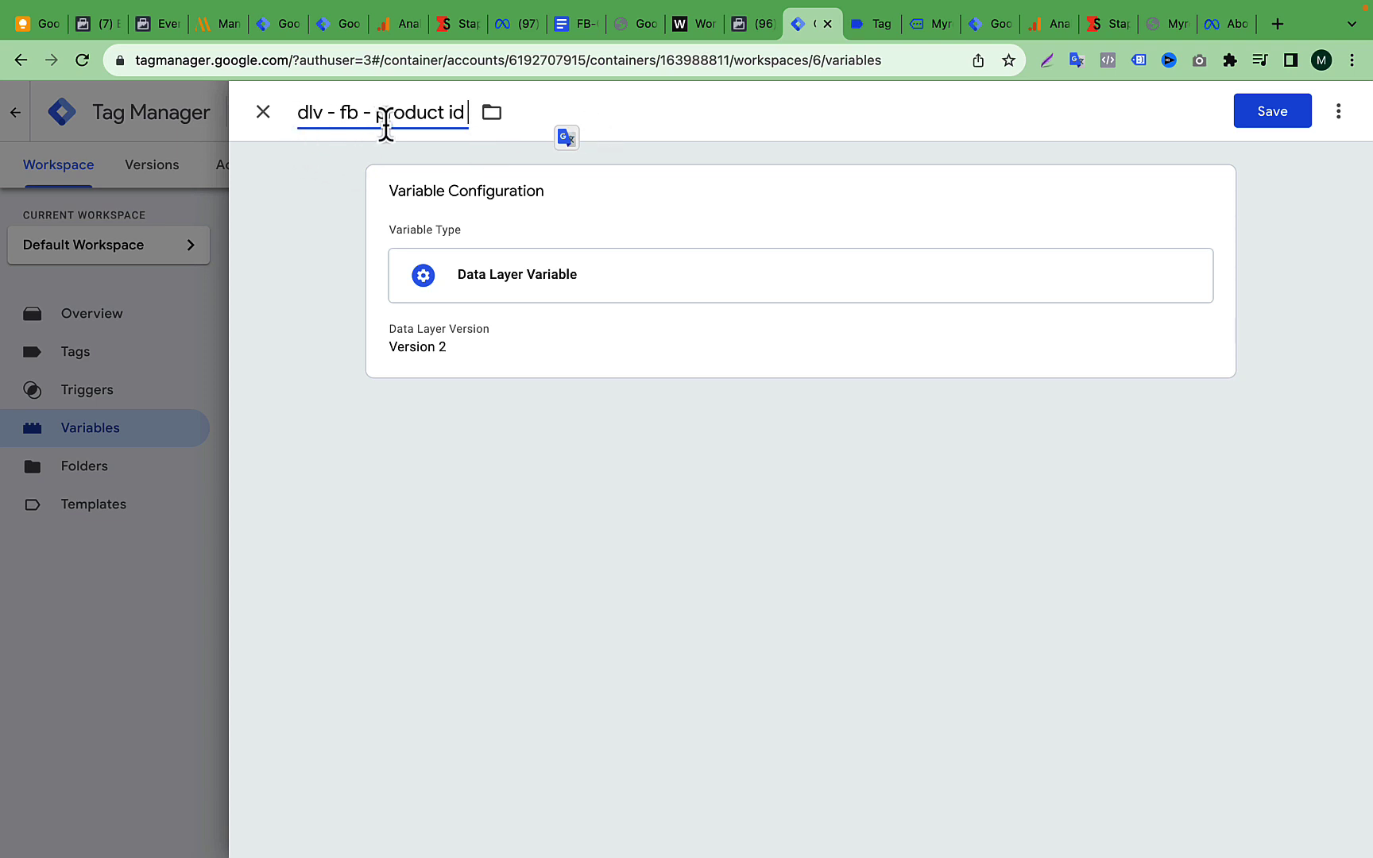
left_click(662, 291)
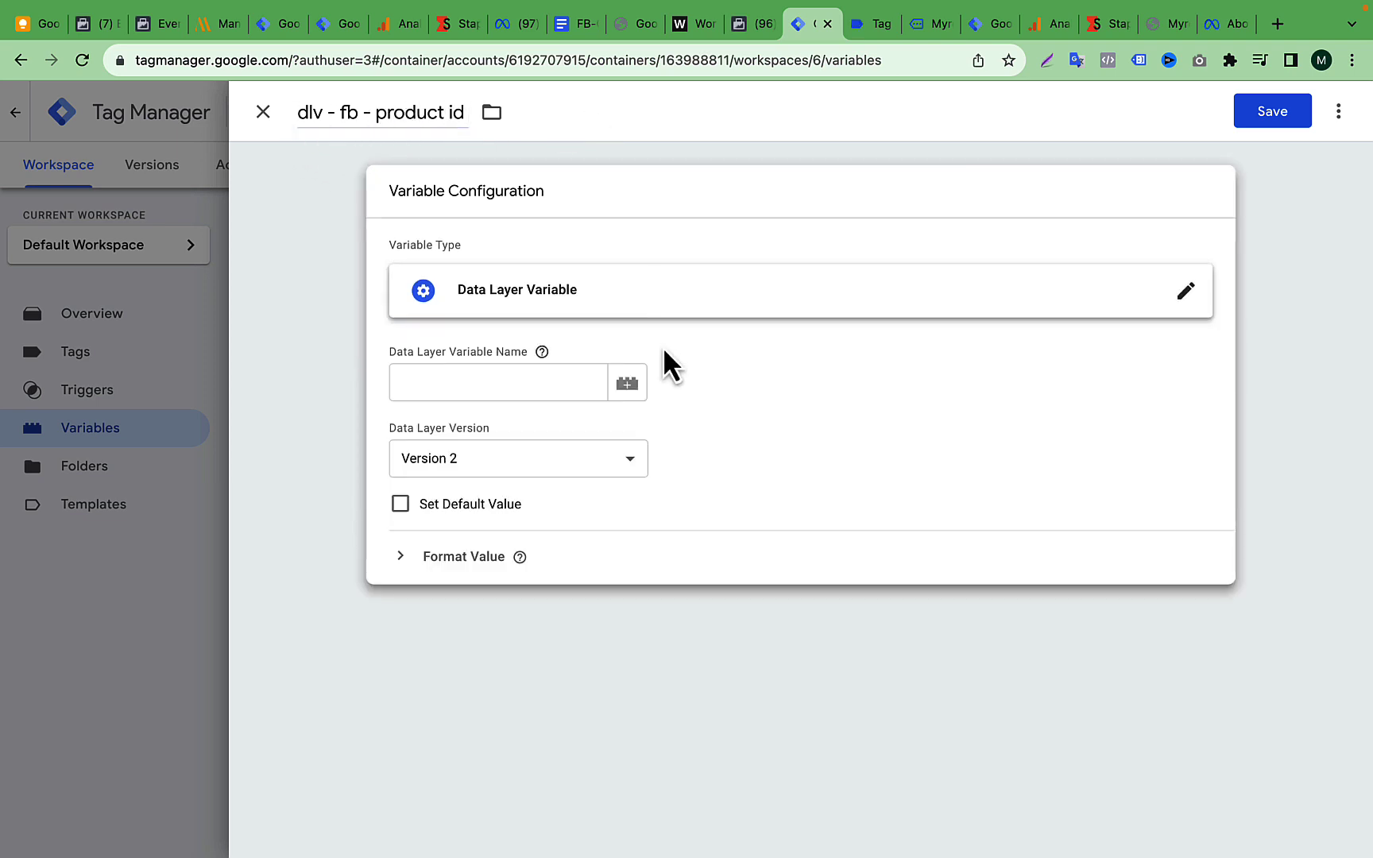
Step: Examine the ecommerce object in Tag Assistant's data layer for the Data Layer Variable Name that the product id variable needs
left_click(457, 375)
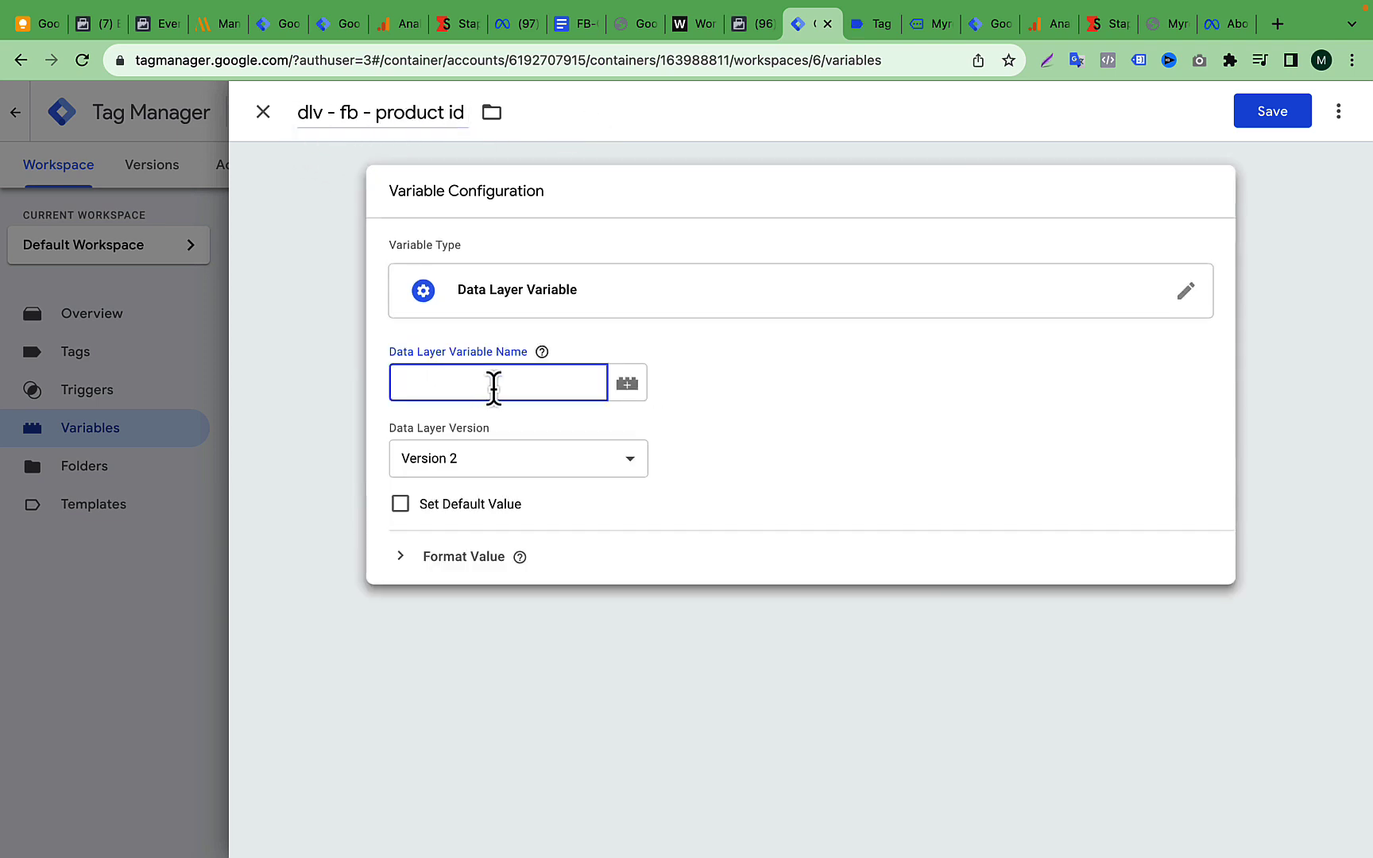
left_click(875, 24)
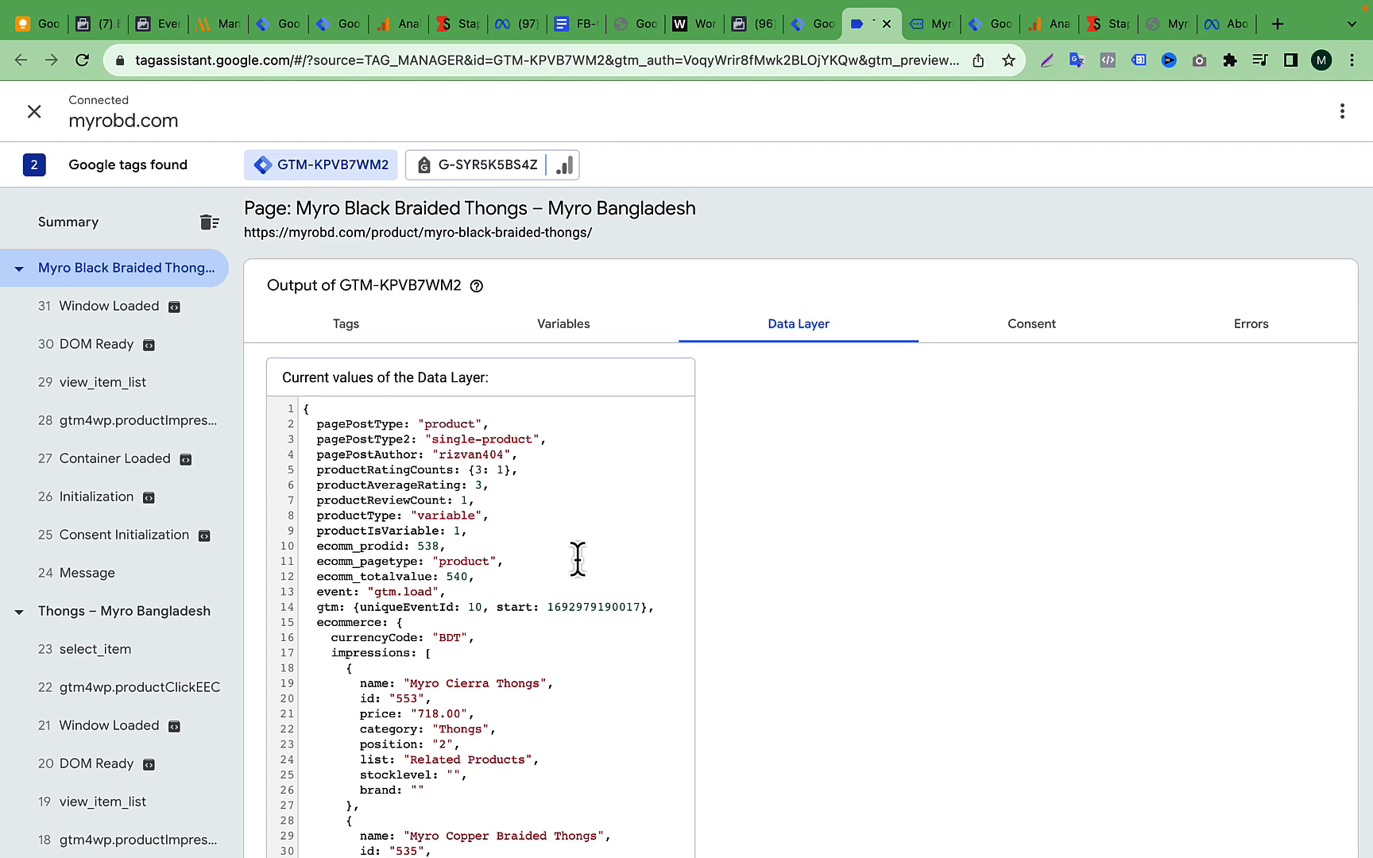
scroll(577, 559, "down", 3)
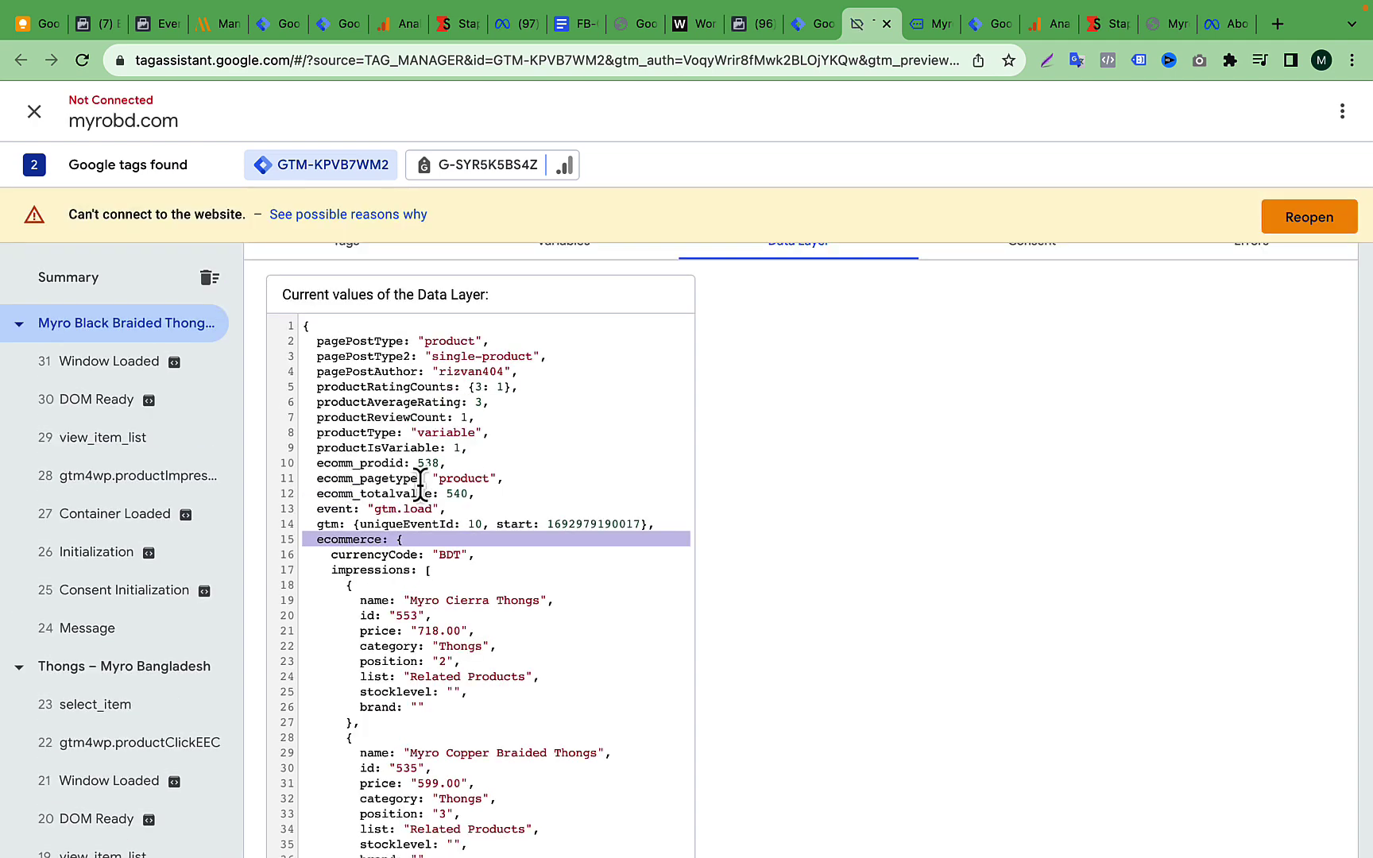
scroll(419, 490, "down", 3)
left_click_drag(397, 417, 514, 834)
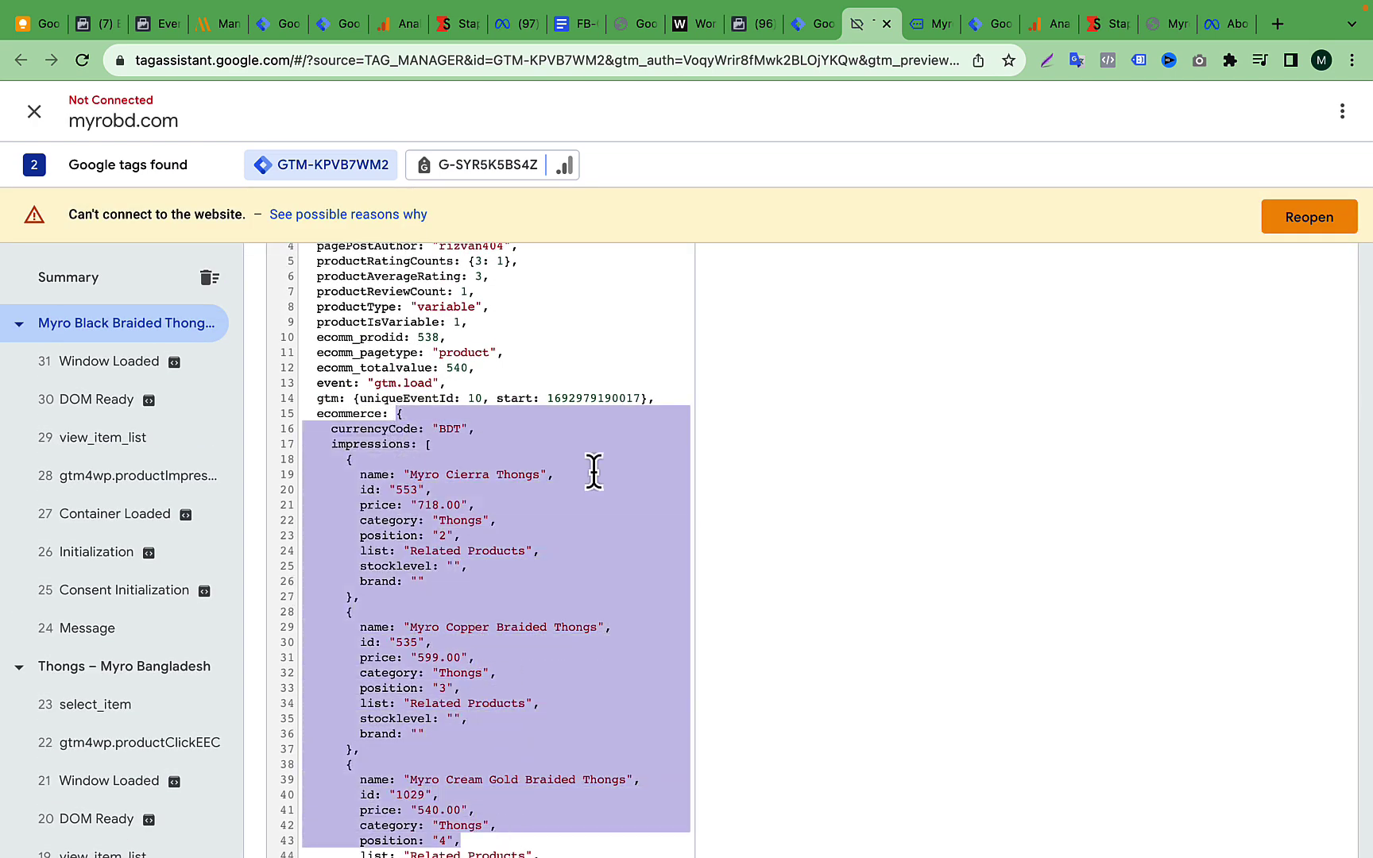
left_click(822, 31)
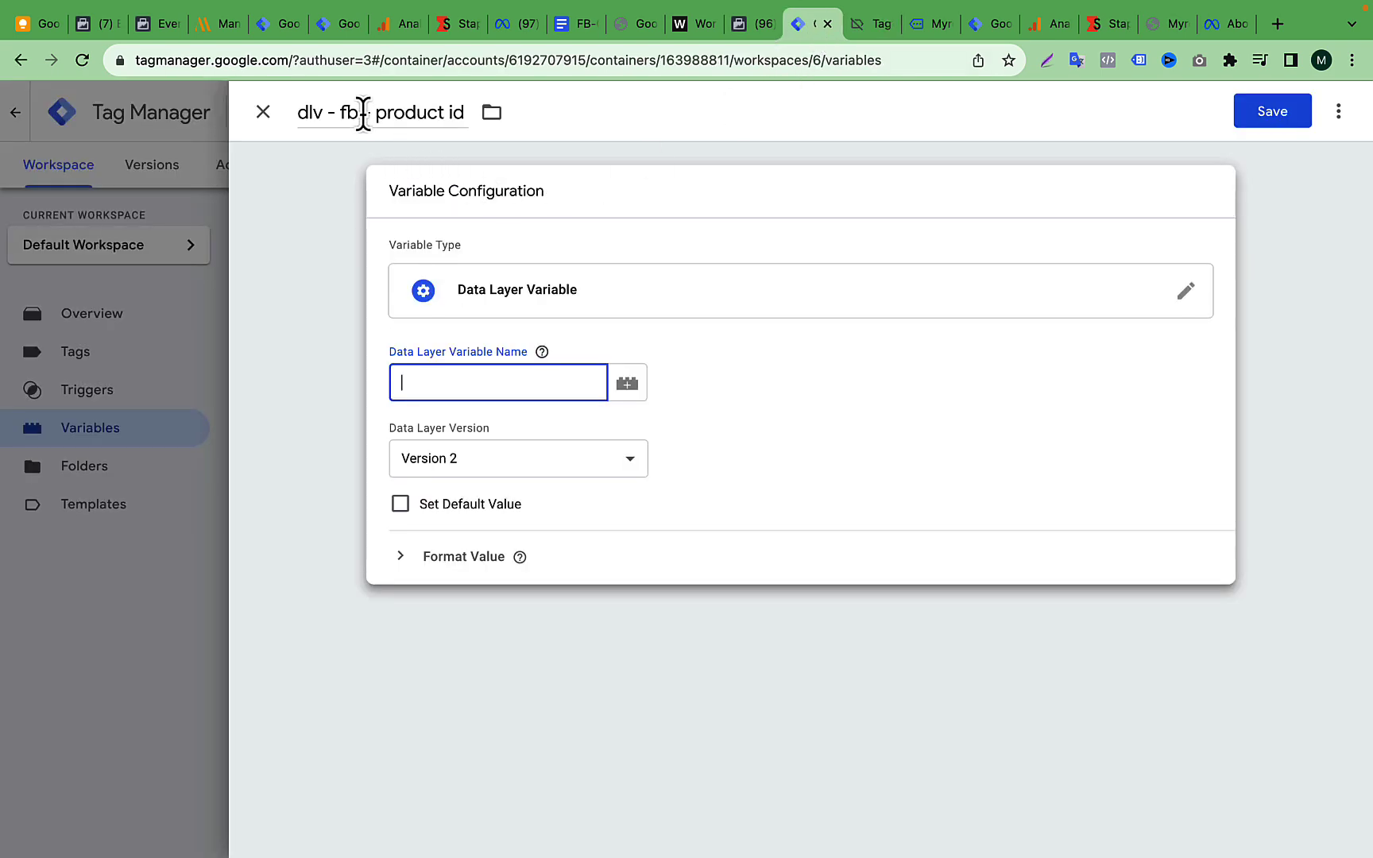
left_click(439, 112)
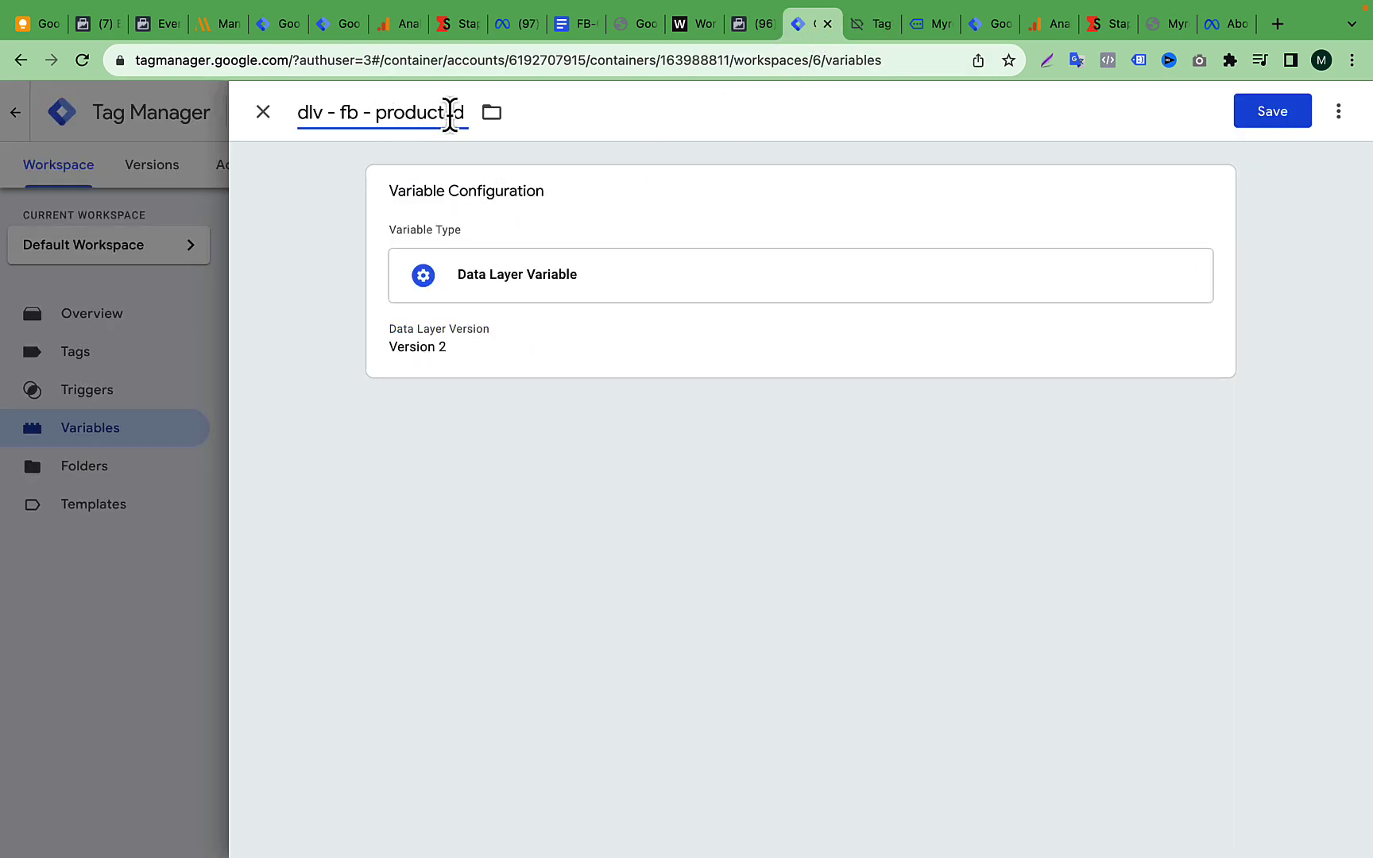
Step: Copy the ecommerce key from Tag Assistant's data layer and enter it as the Data Layer Variable Name in Tag Manager
left_click(869, 25)
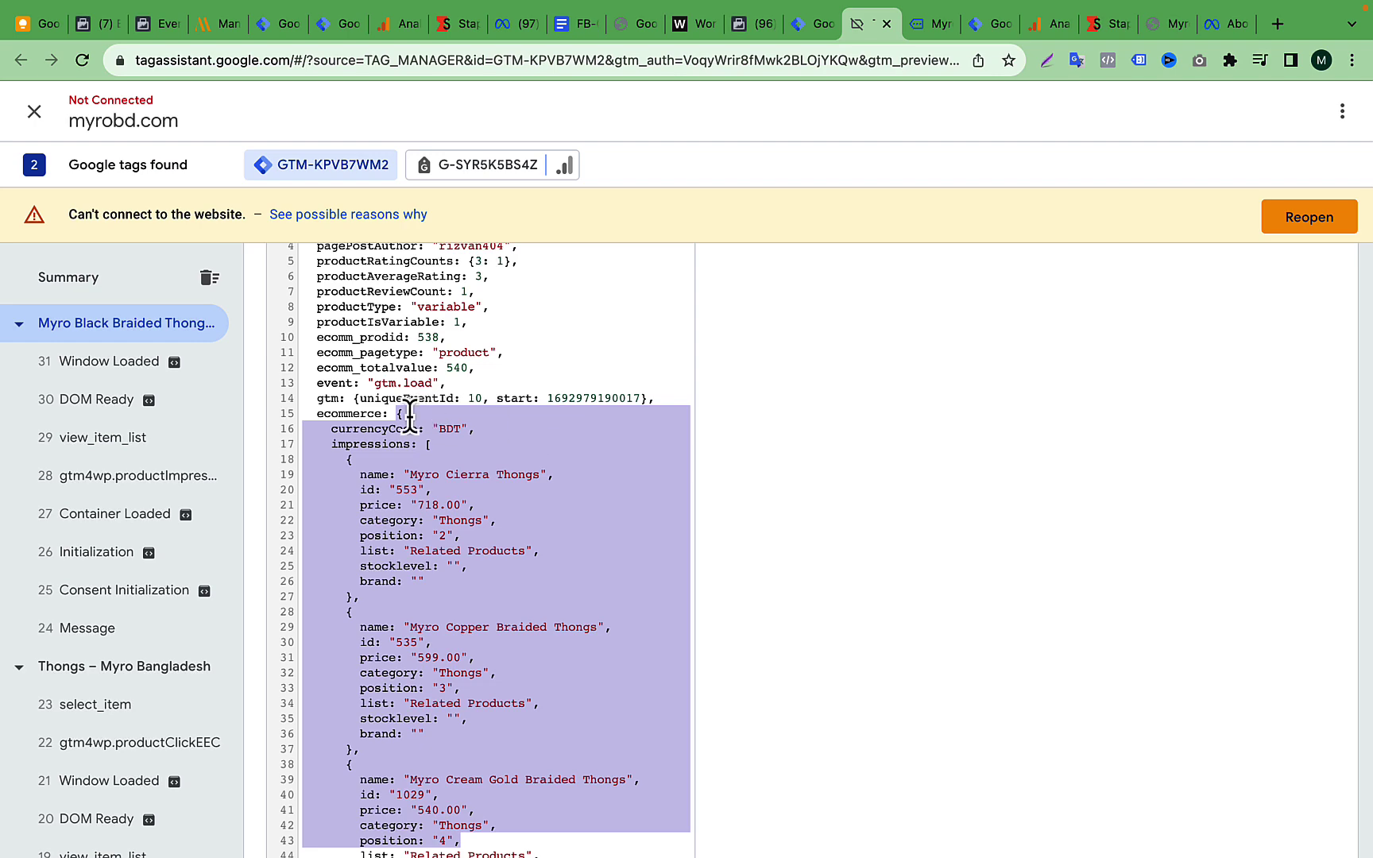
left_click(360, 413)
right_click(360, 413)
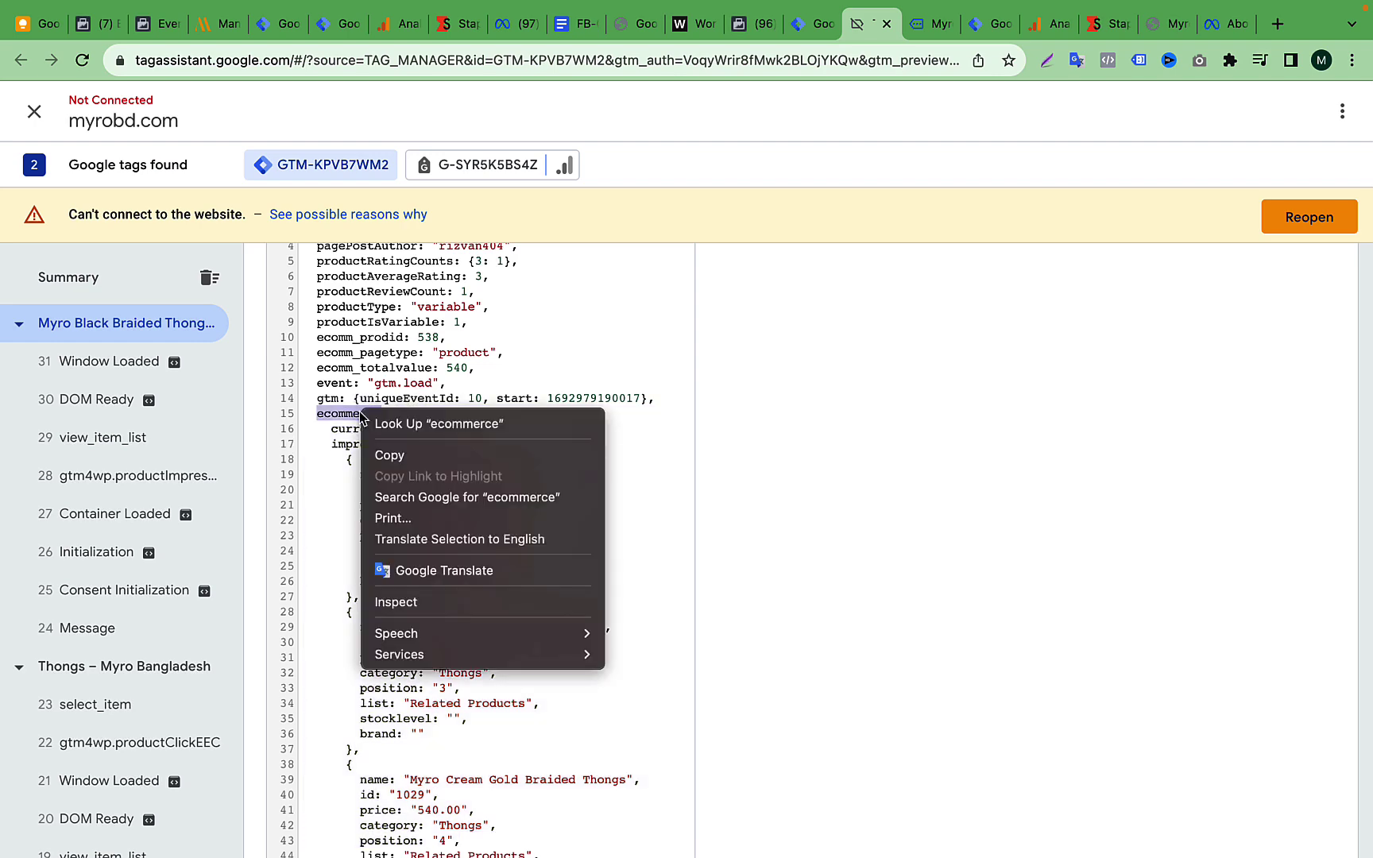
left_click(400, 455)
left_click(802, 25)
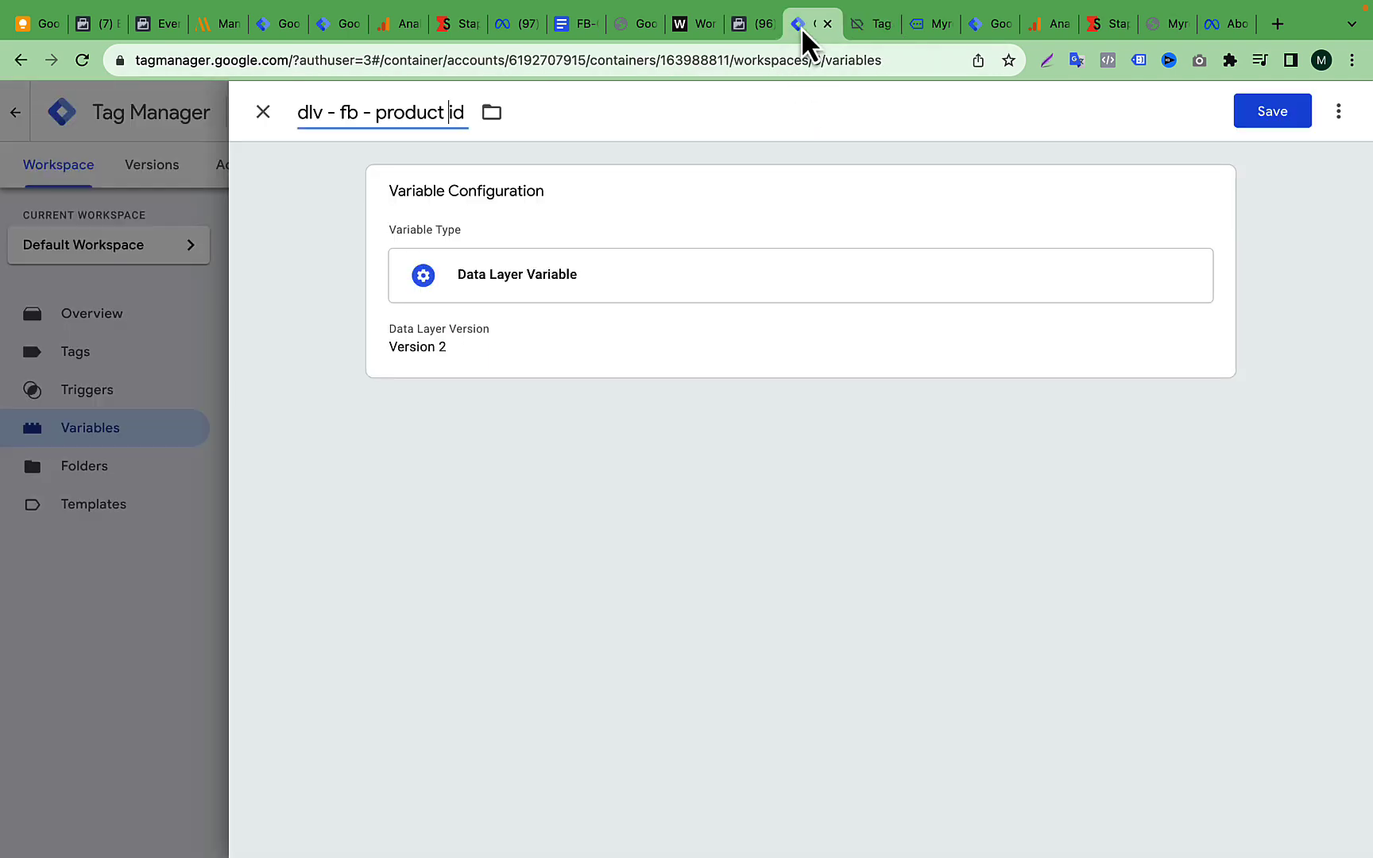
left_click(533, 317)
left_click(484, 384)
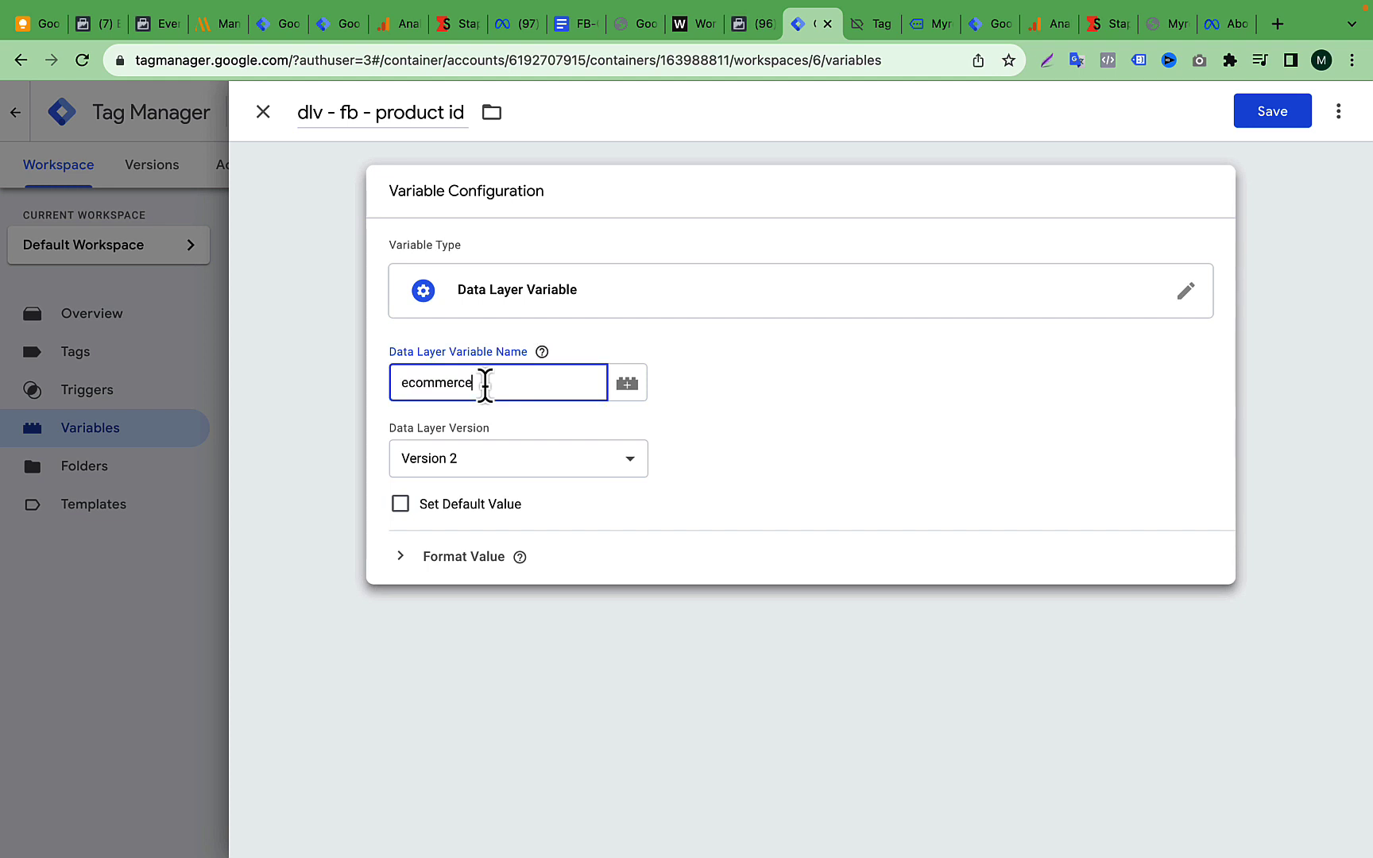
Step: Check each part of the data layer path given for dlv - fb - product id in the FB-CAPI document
left_click(573, 25)
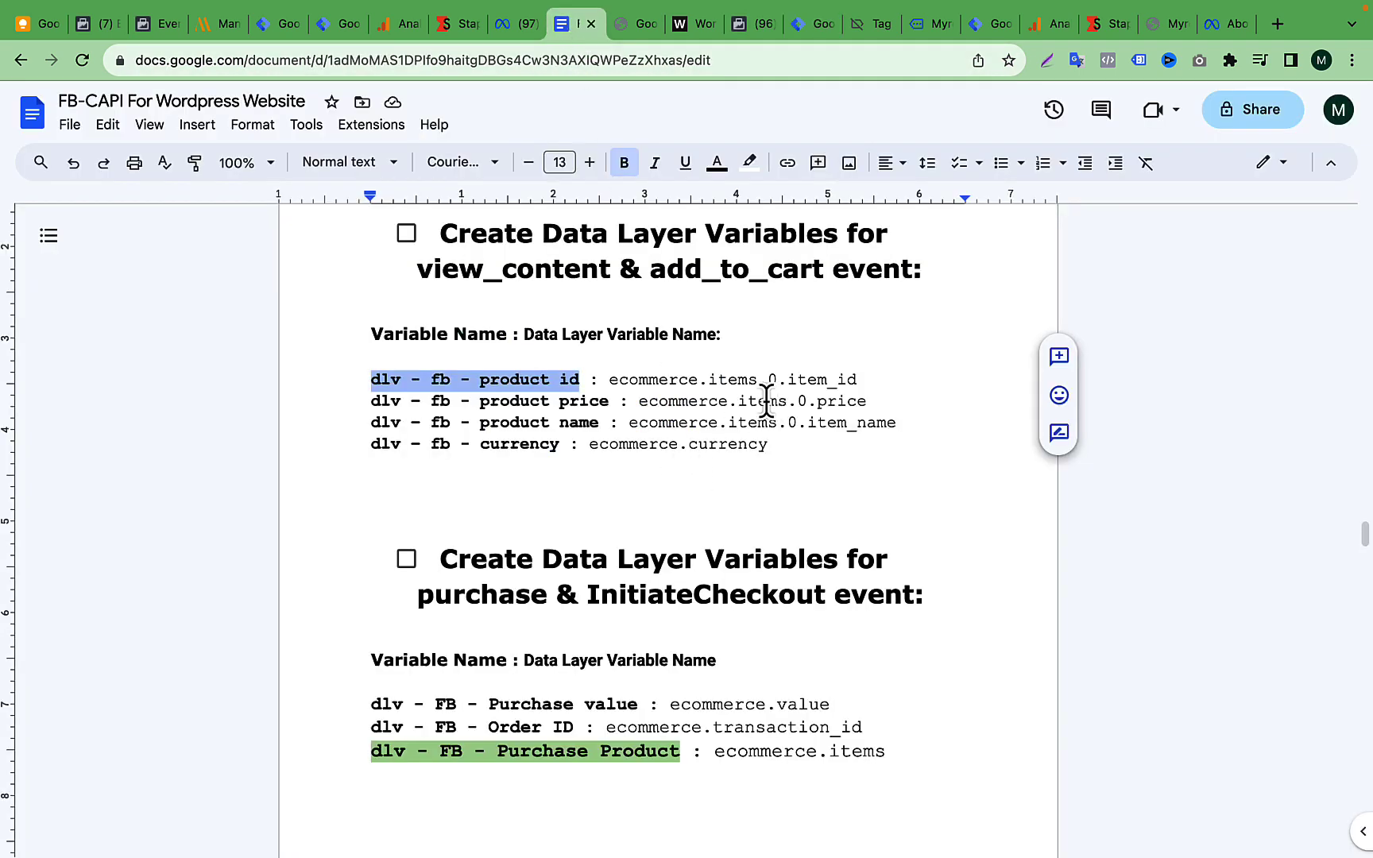
left_click_drag(708, 380, 759, 380)
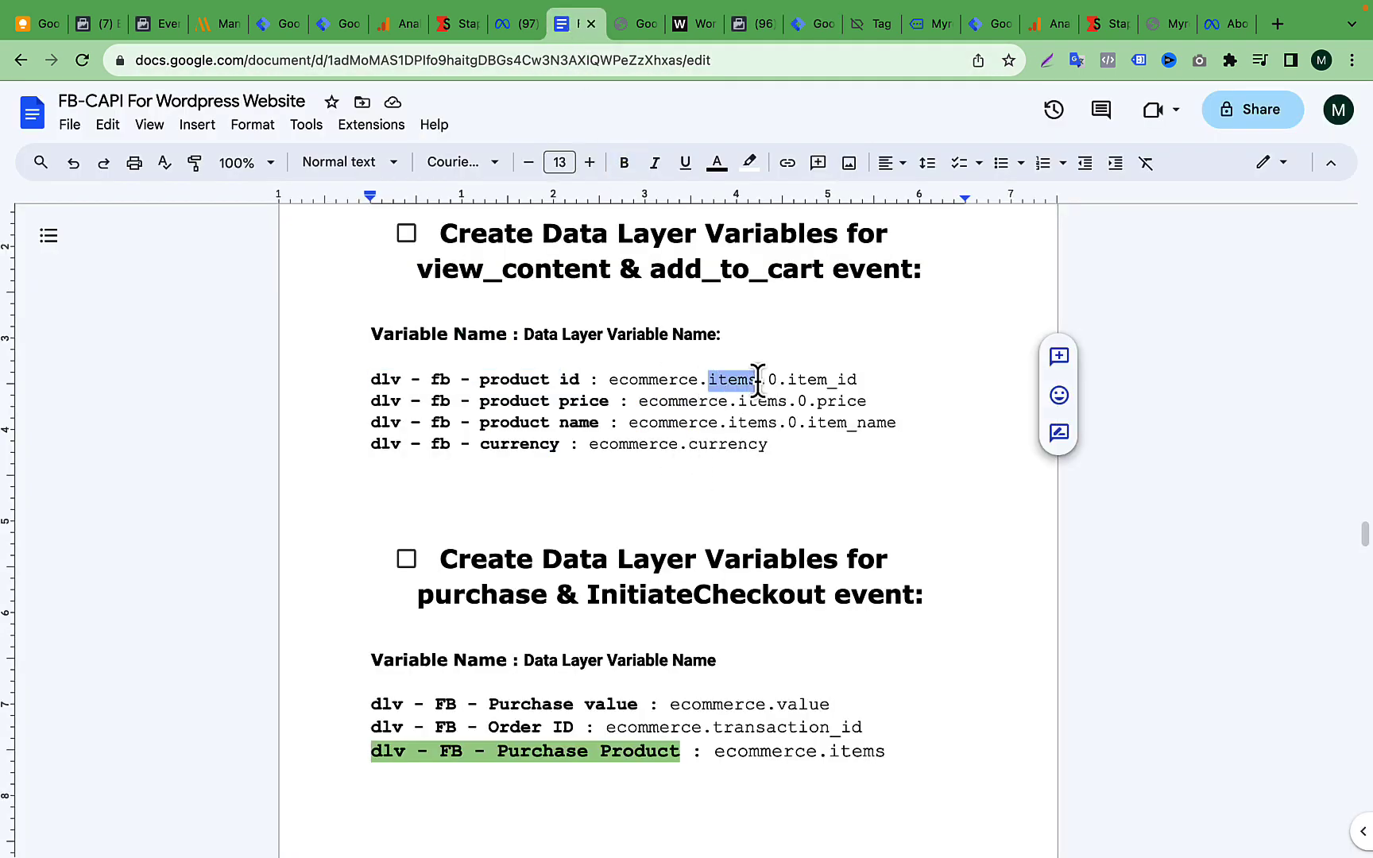
left_click(777, 380)
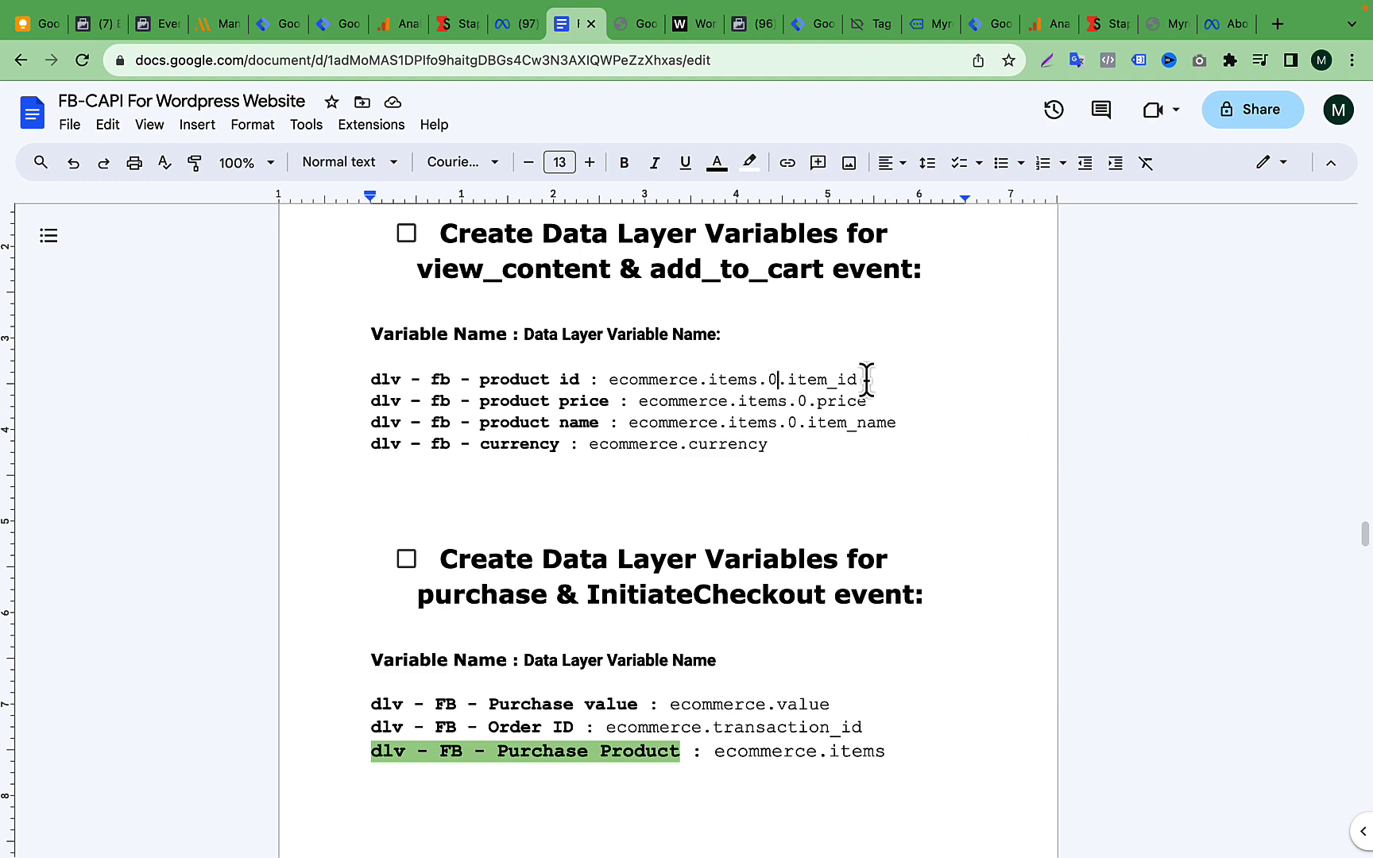
Step: Locate the items array inside the ecommerce object of Tag Assistant's data layer and copy its items key
left_click(806, 25)
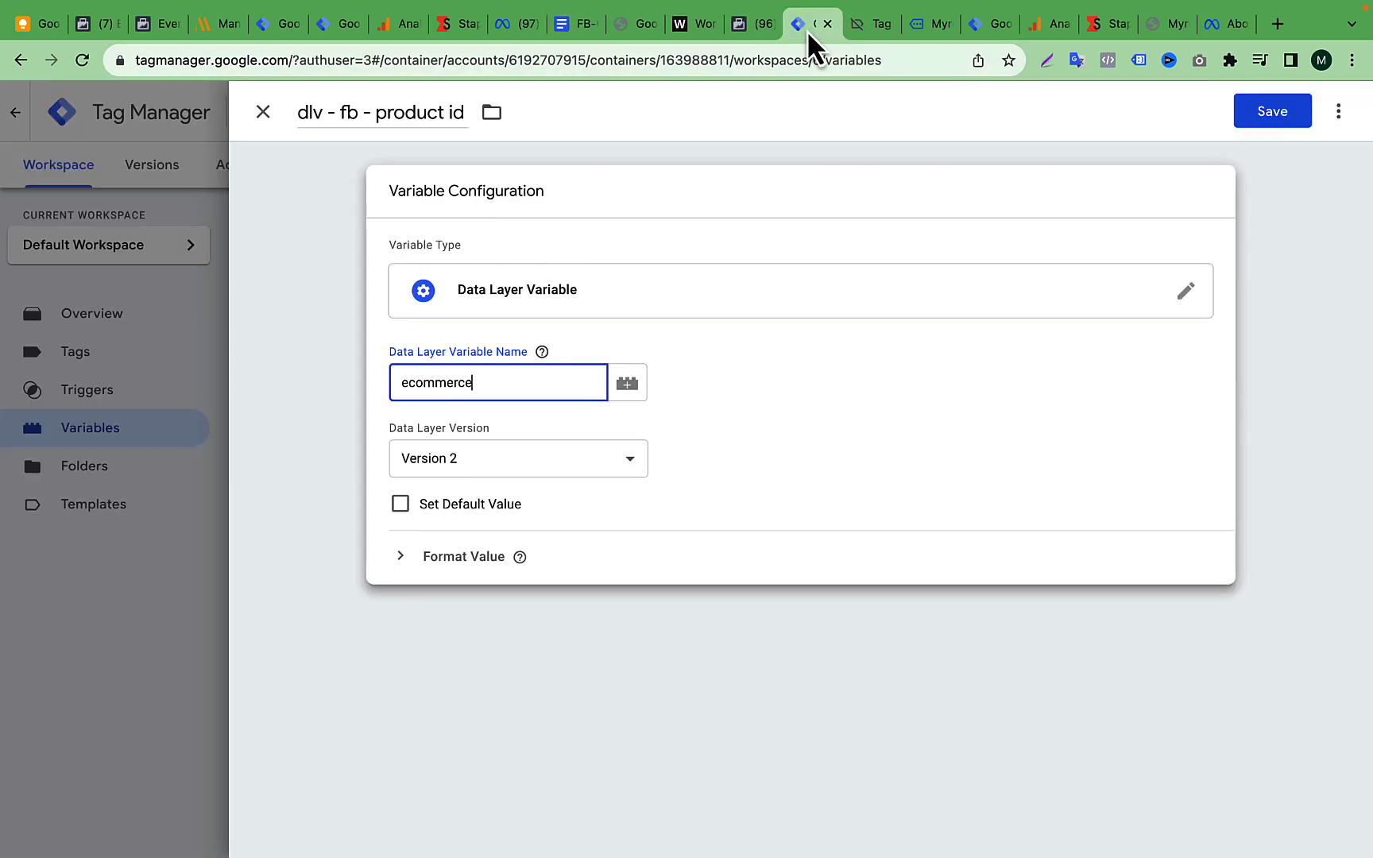
left_click(870, 26)
scroll(481, 461, "down", 2)
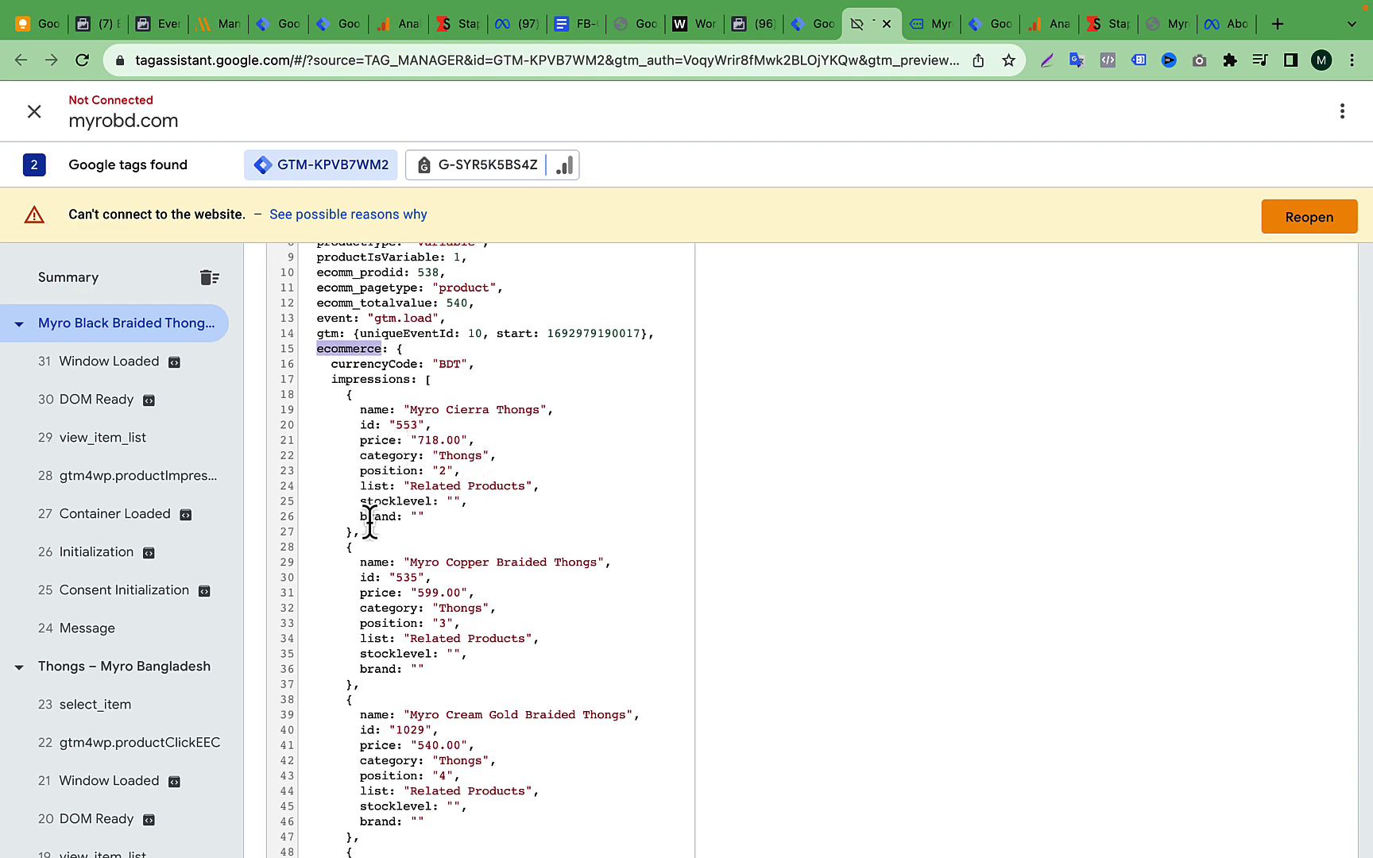
scroll(369, 521, "up", 5)
scroll(370, 521, "down", 9)
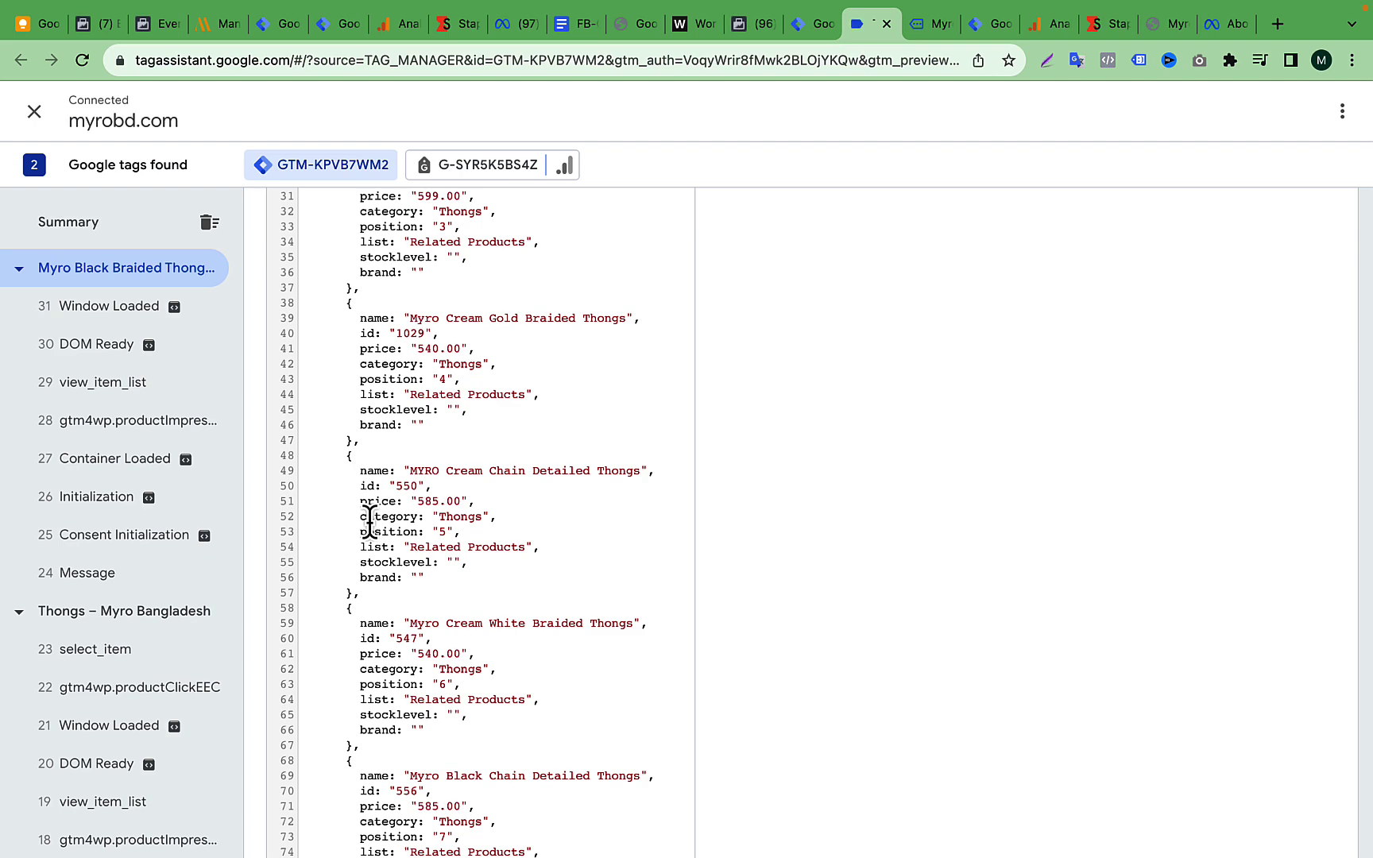
scroll(370, 520, "down", 10)
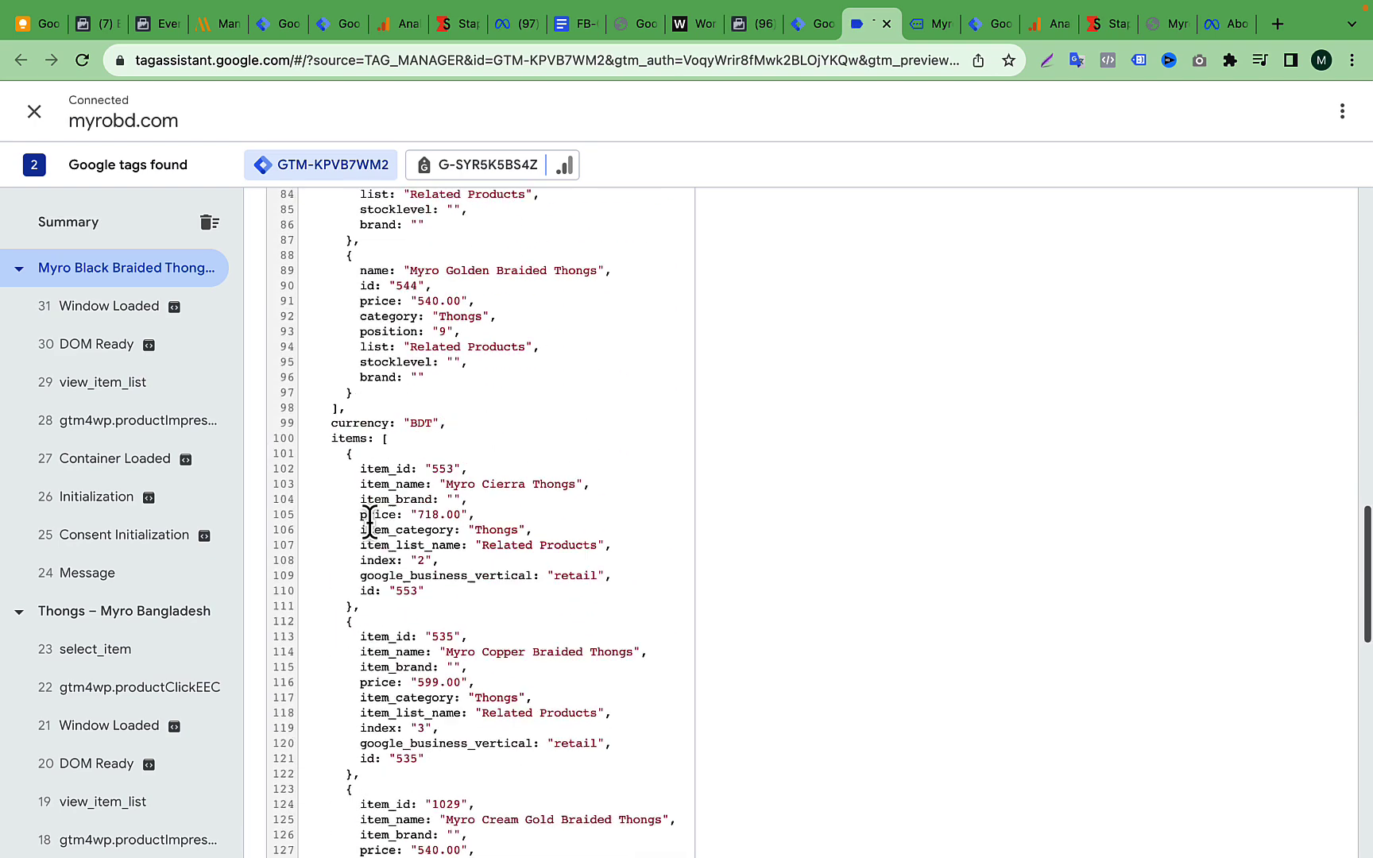
scroll(369, 520, "down", 5)
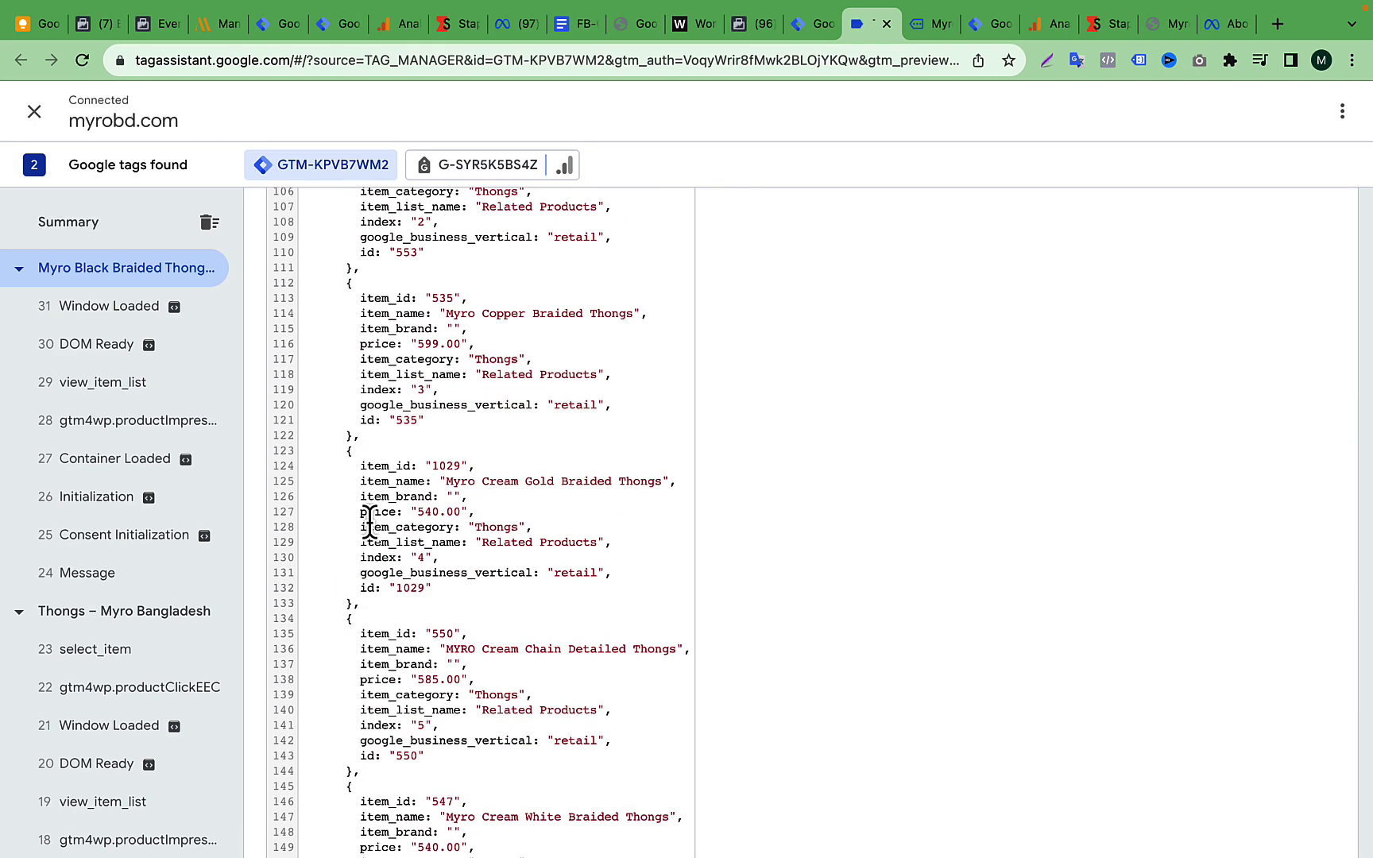
scroll(477, 467, "down", 1)
scroll(475, 460, "up", 2)
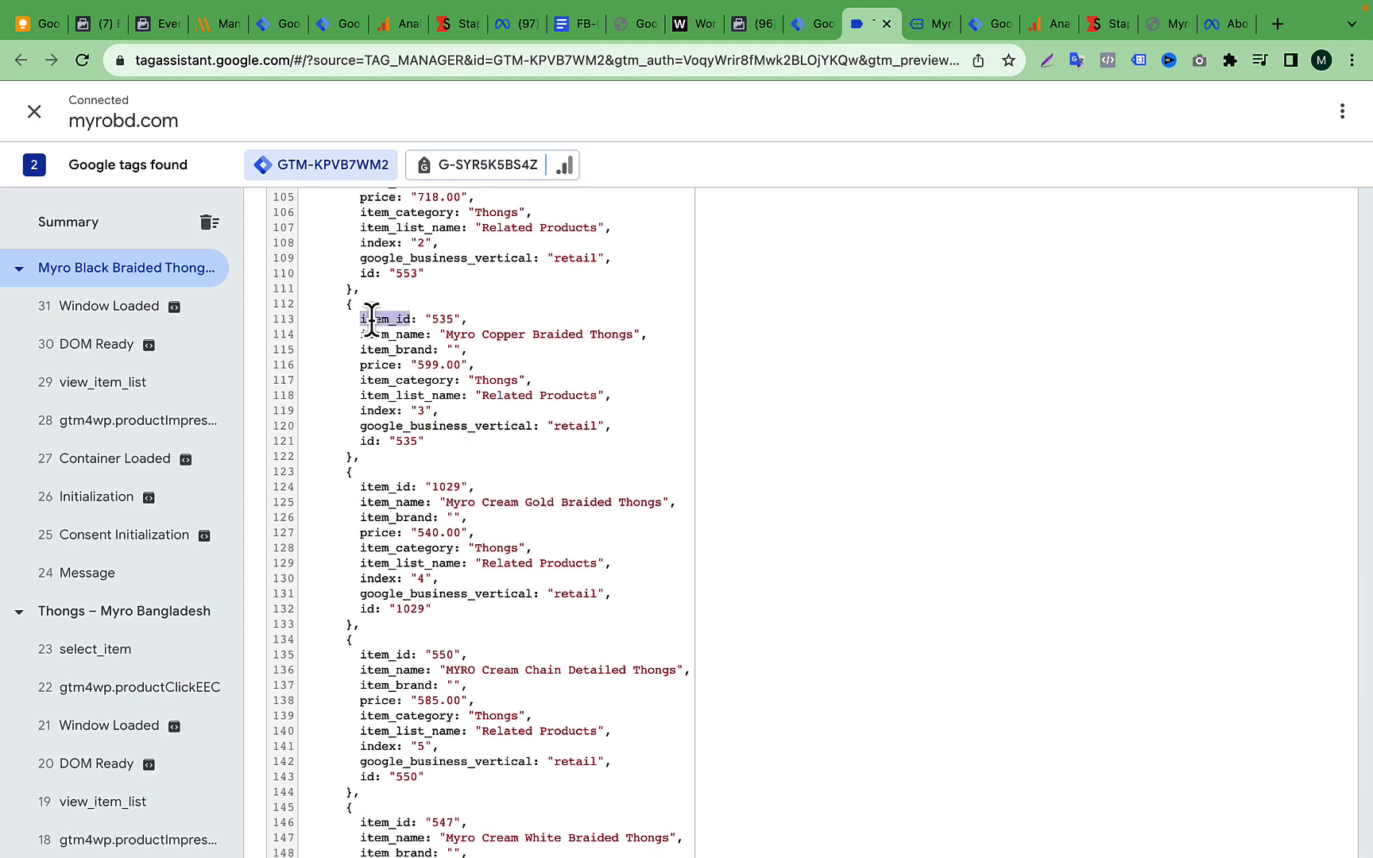
scroll(389, 371, "up", 4)
scroll(388, 371, "up", 3)
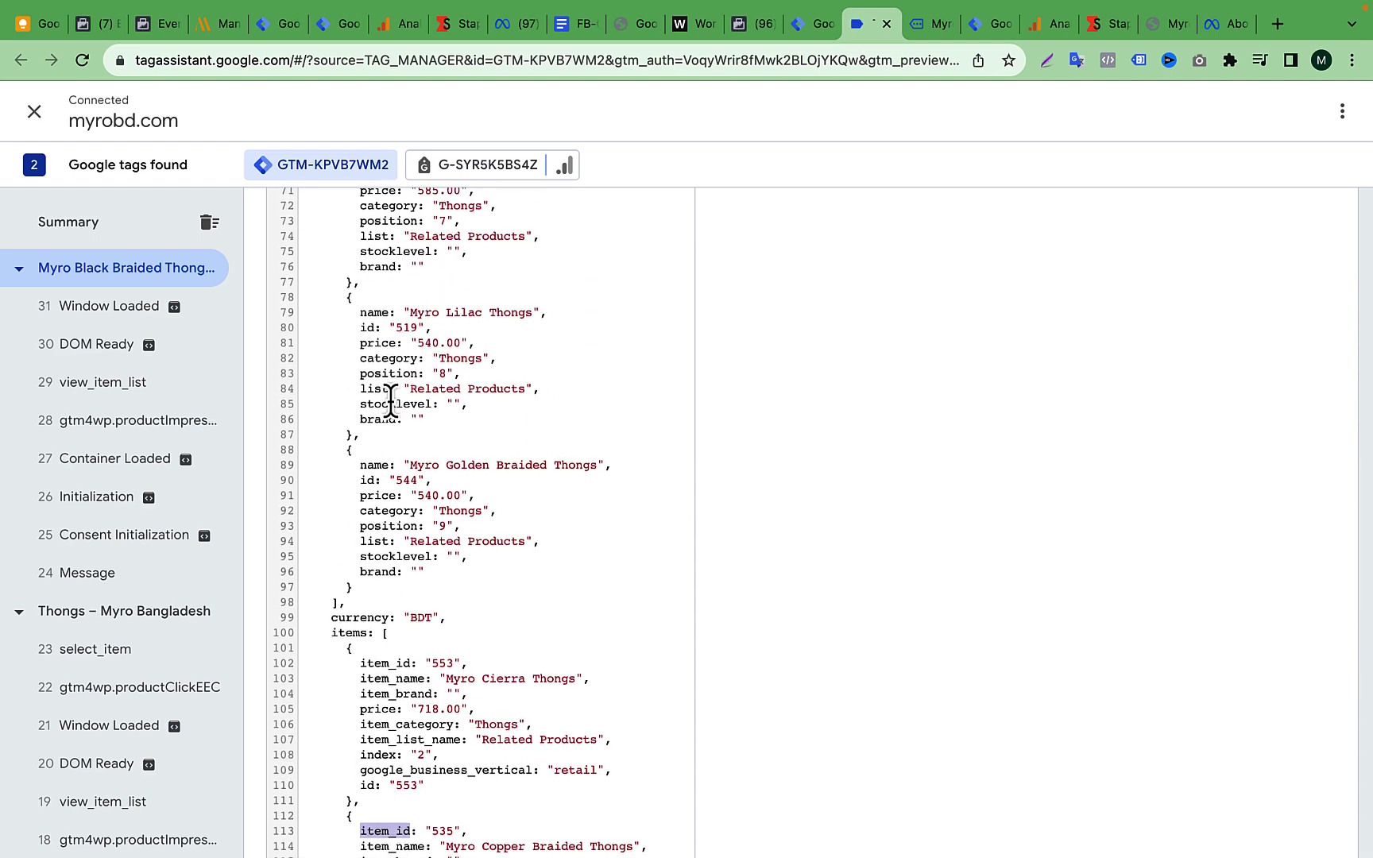
scroll(390, 397, "up", 6)
scroll(390, 397, "up", 10)
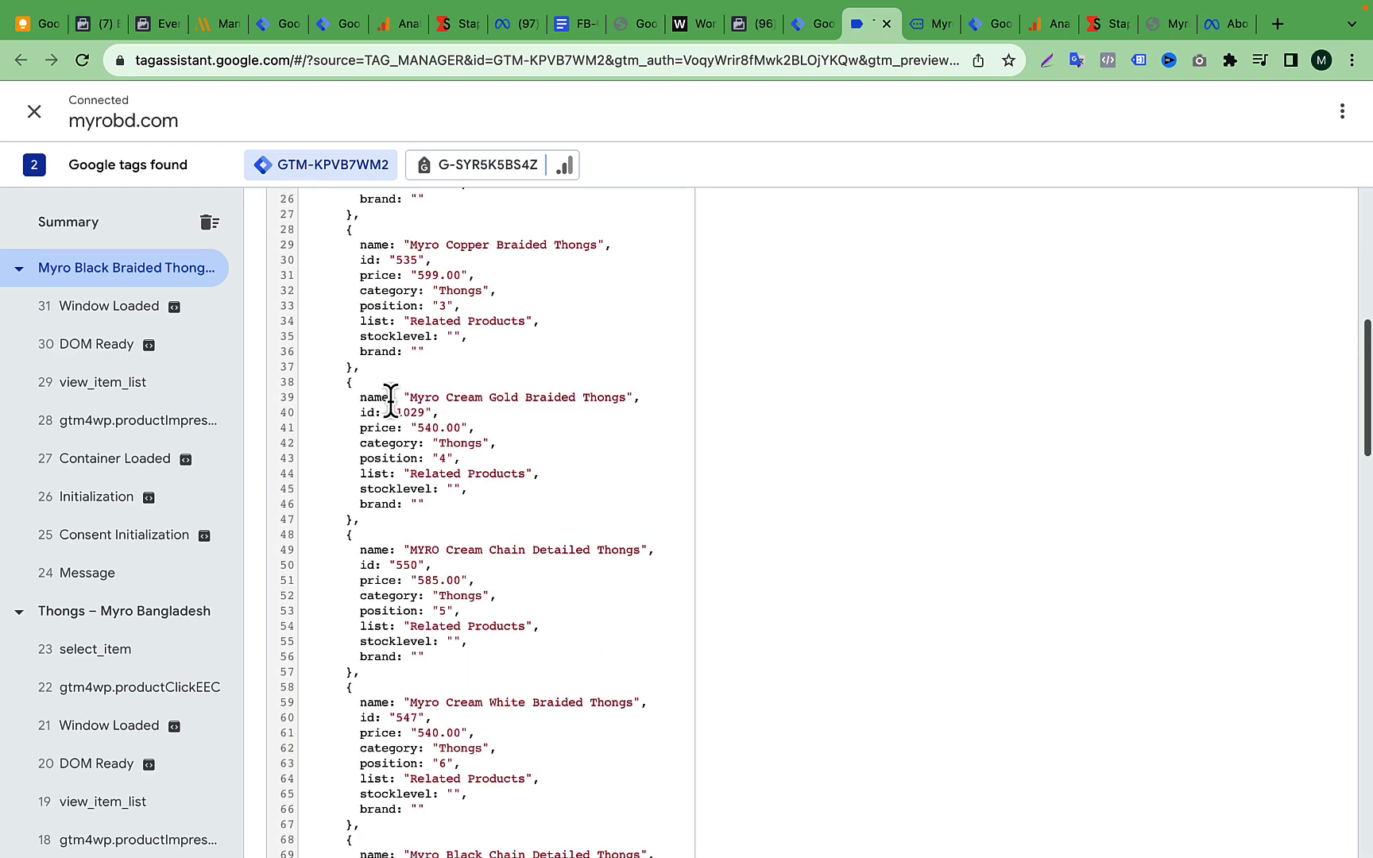
scroll(390, 401, "down", 4)
scroll(391, 402, "down", 14)
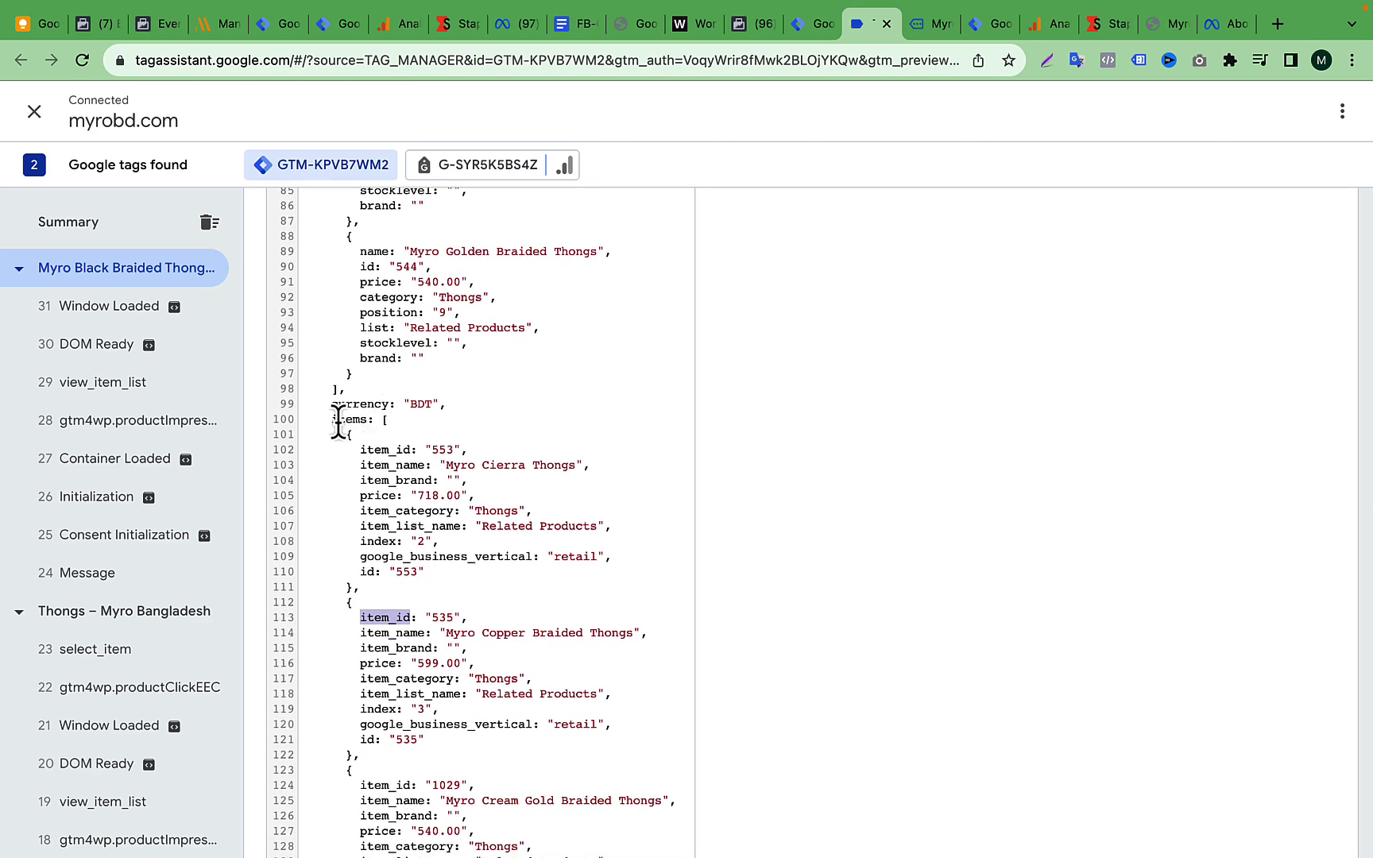
right_click(338, 421)
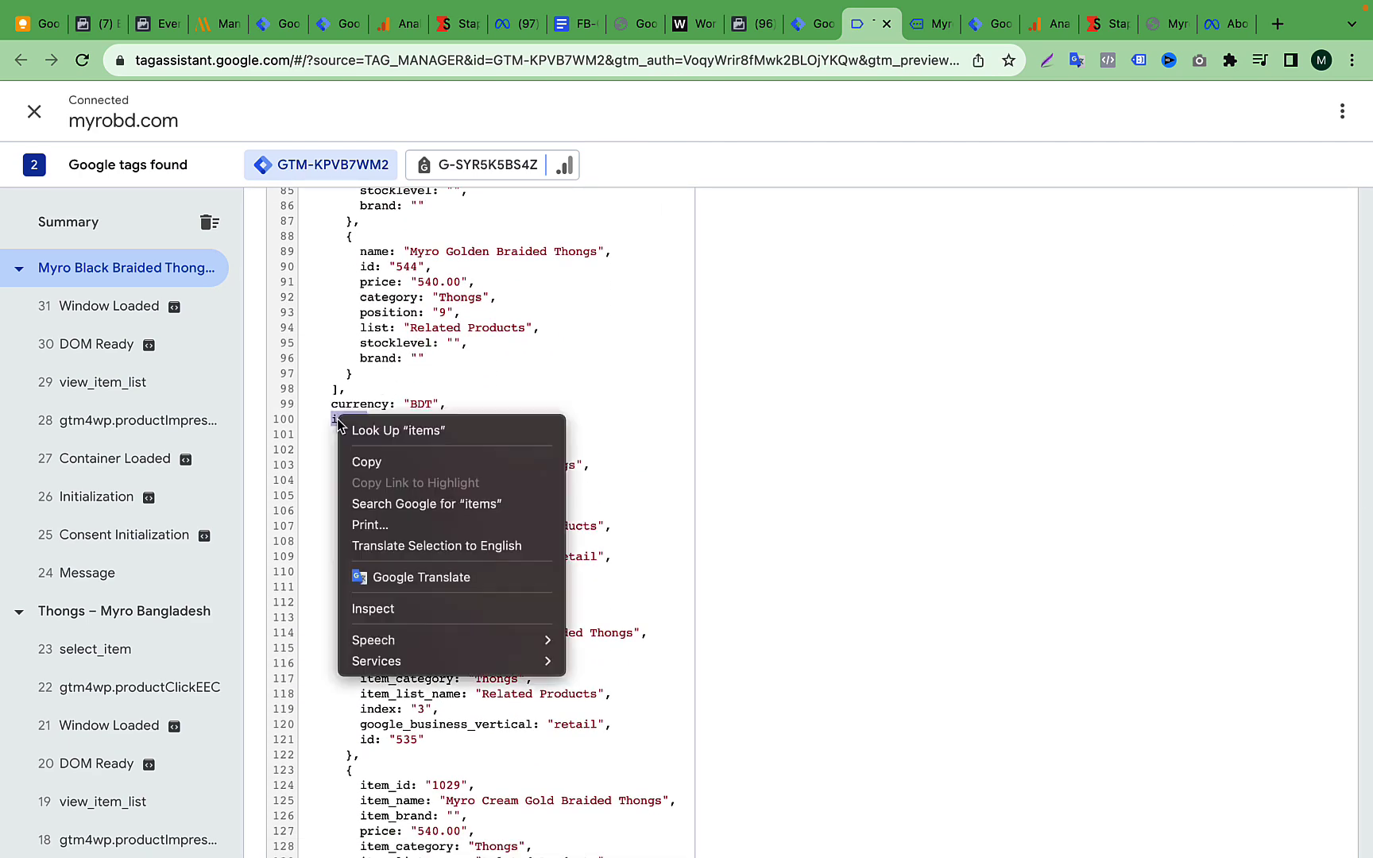
left_click(365, 465)
Step: Examine how the product entries are nested and ordered within the items array under ecommerce in Tag Assistant's data layer
scroll(508, 440, "up", 5)
scroll(509, 451, "up", 12)
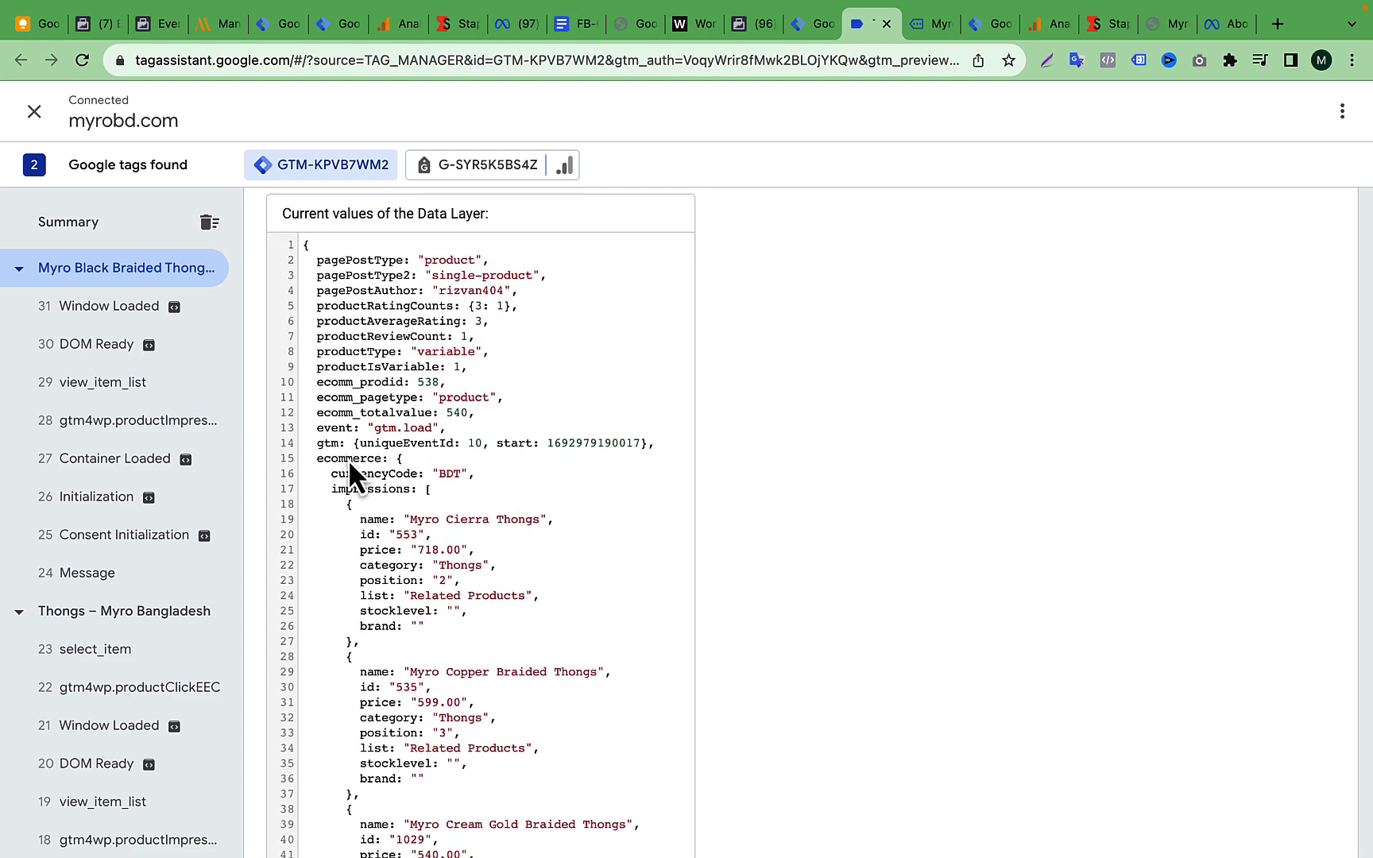
scroll(440, 489, "down", 10)
scroll(441, 493, "down", 14)
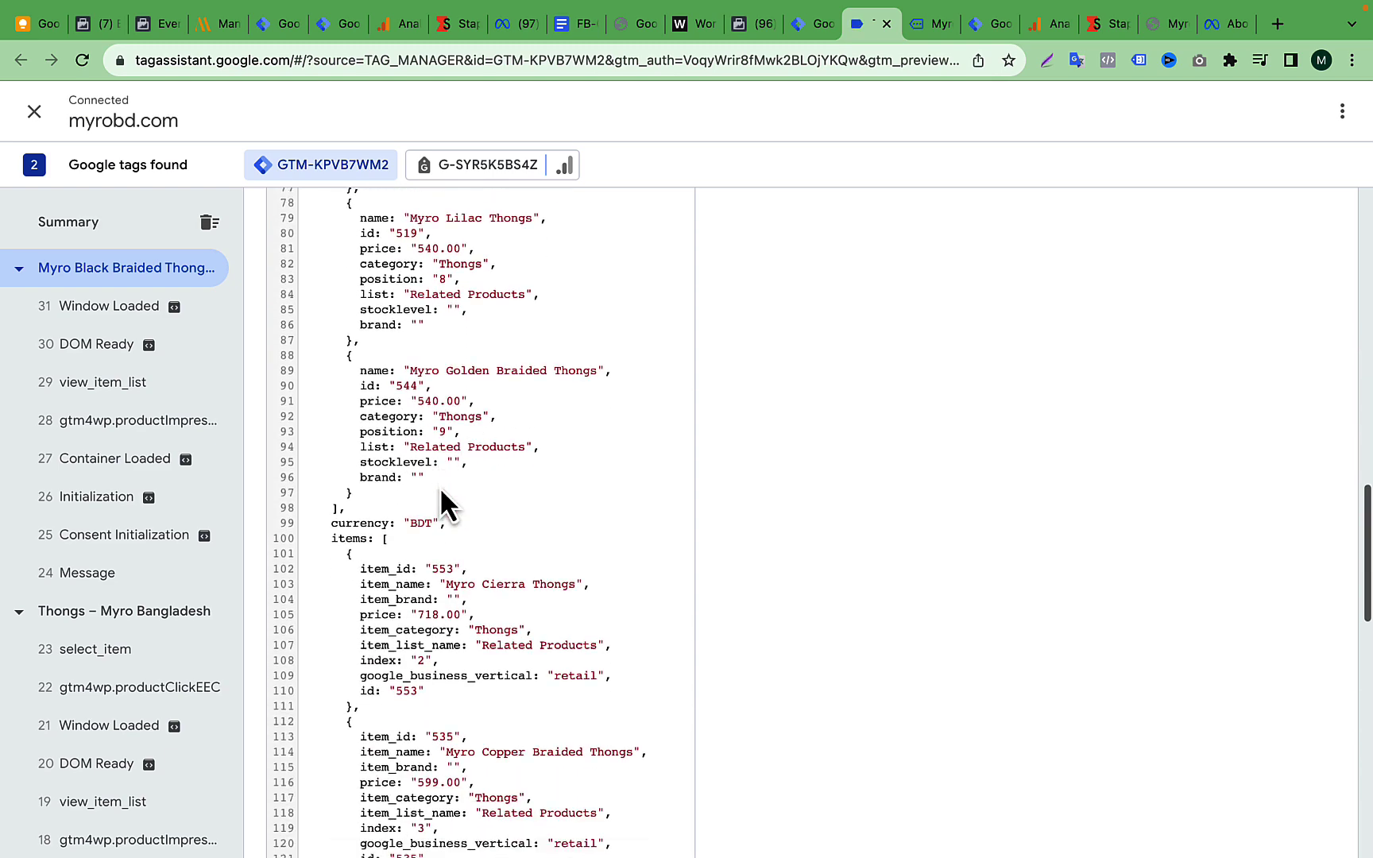
scroll(441, 488, "down", 3)
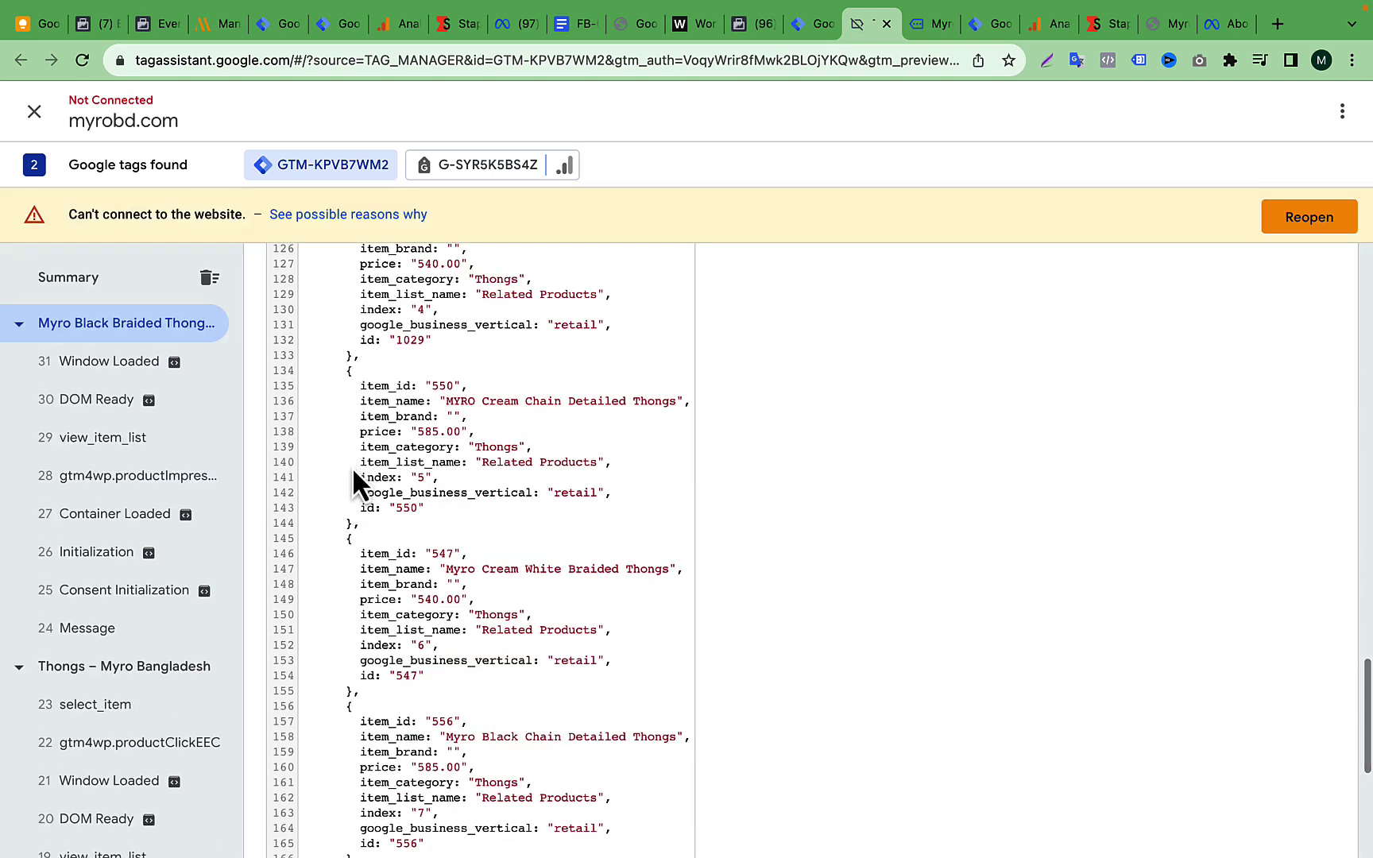
scroll(337, 524, "down", 6)
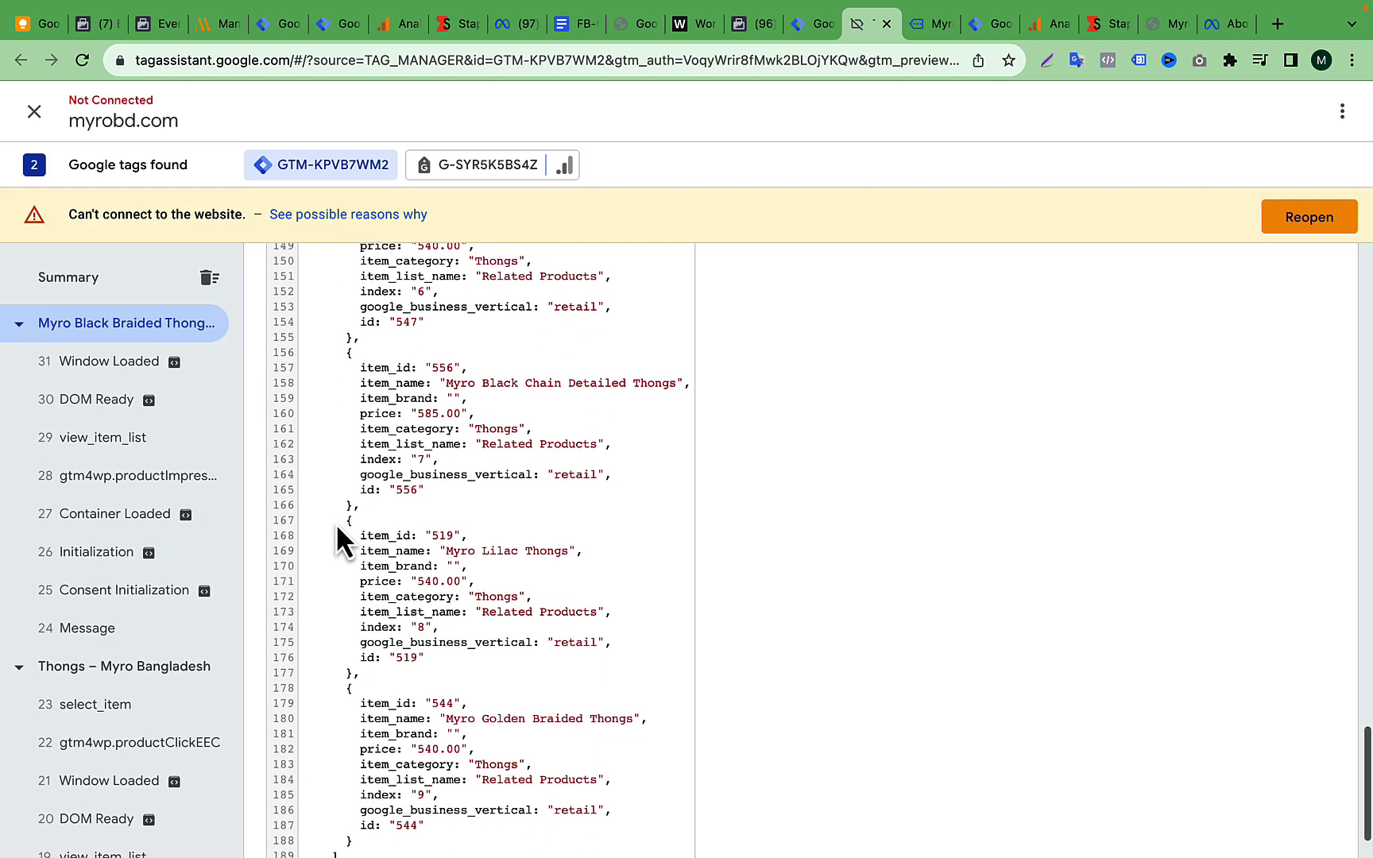
scroll(411, 518, "up", 15)
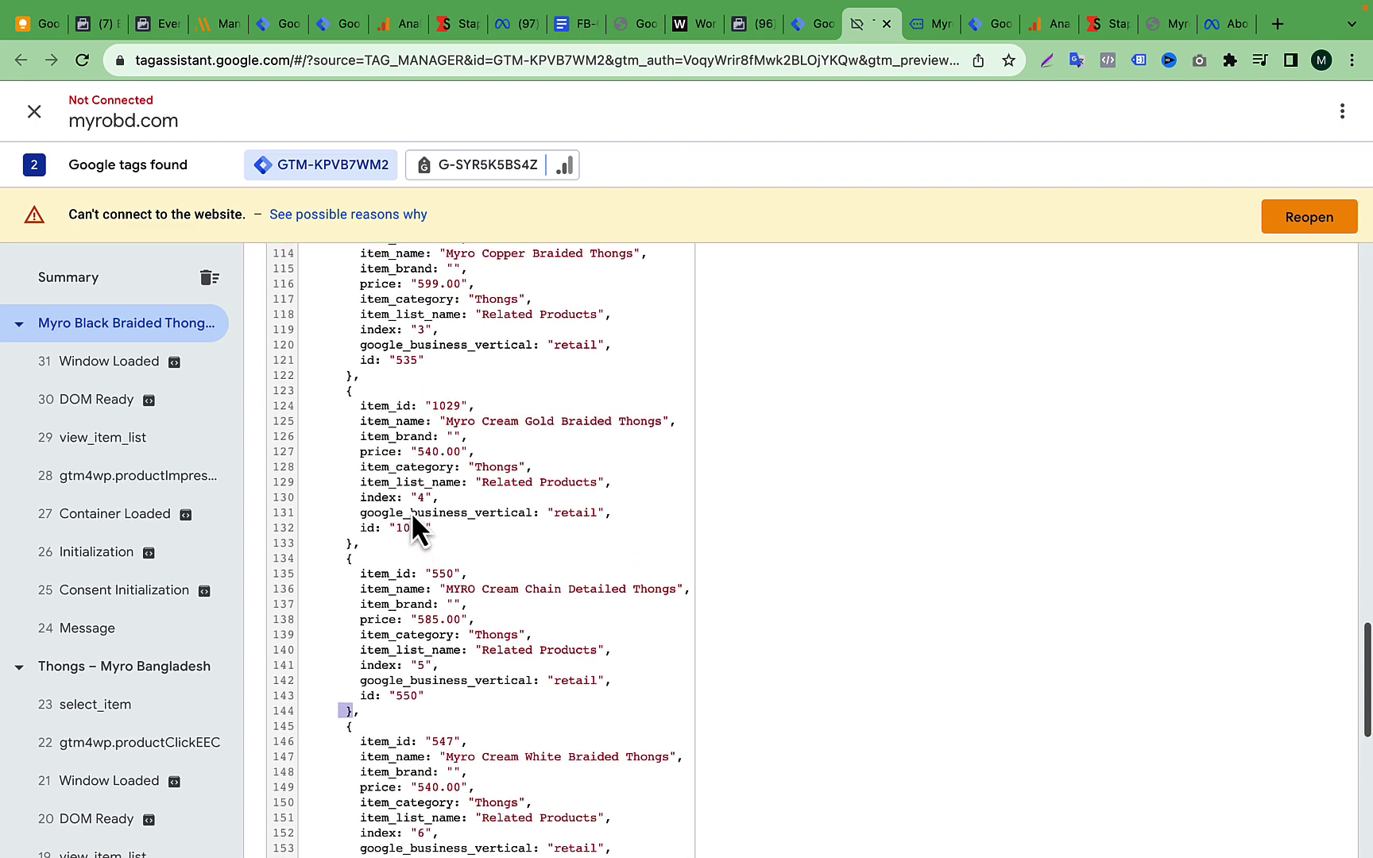
left_click(352, 429)
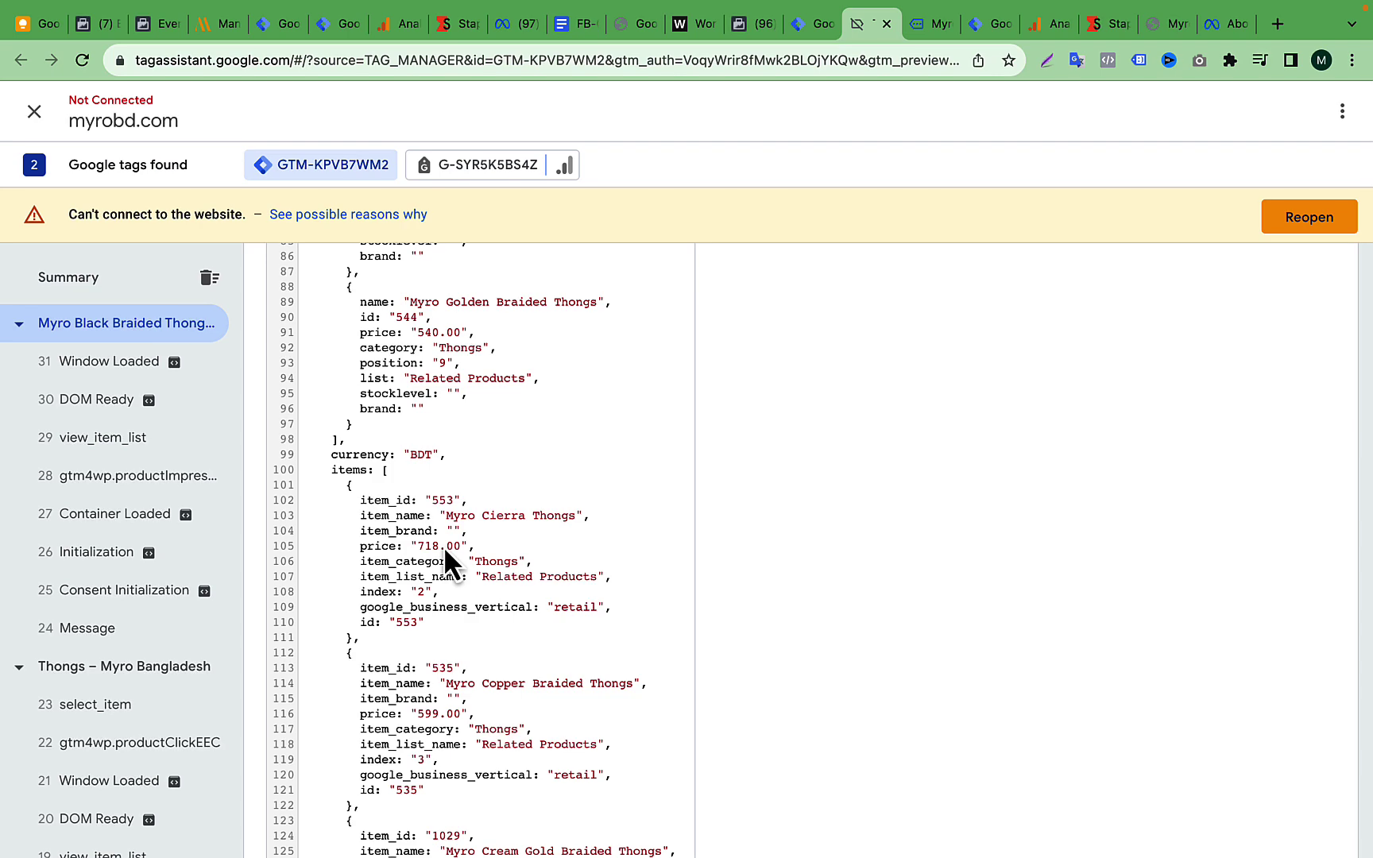
scroll(443, 546, "up", 1)
left_click(367, 537)
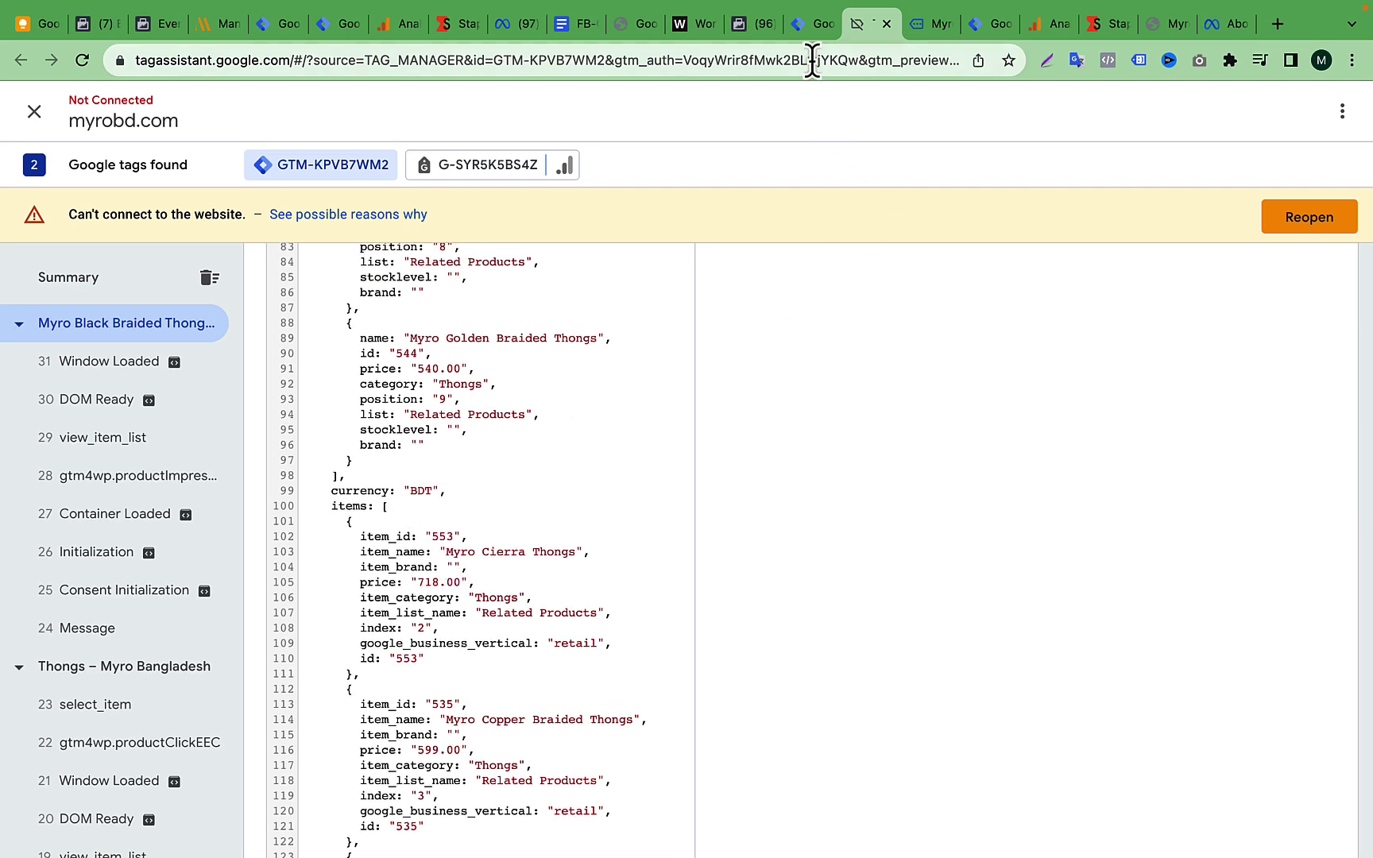
Step: Extend the Data Layer Variable Name in Tag Manager to "ecommerce.items.0"
left_click(811, 23)
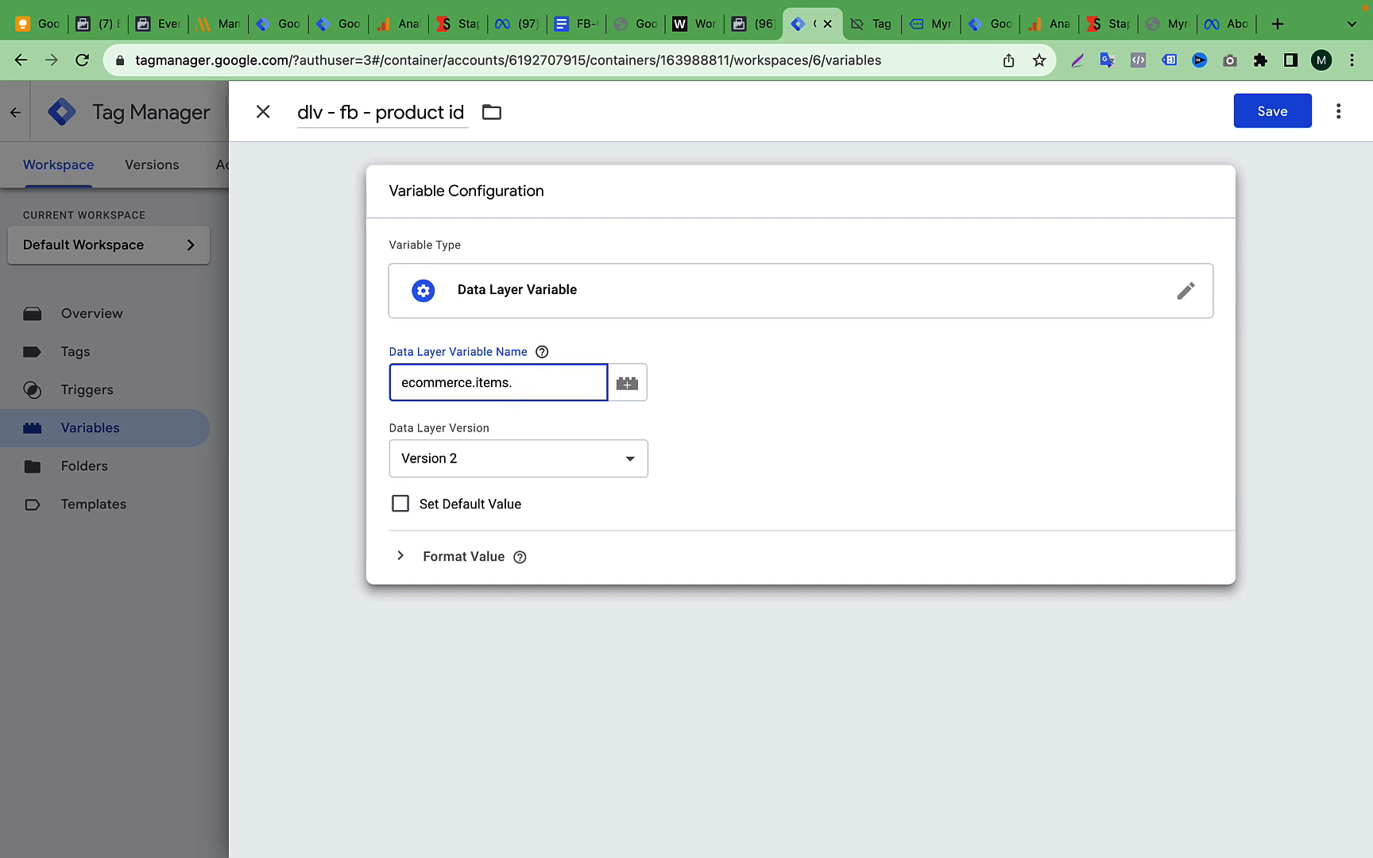
left_click(874, 24)
left_click(747, 24)
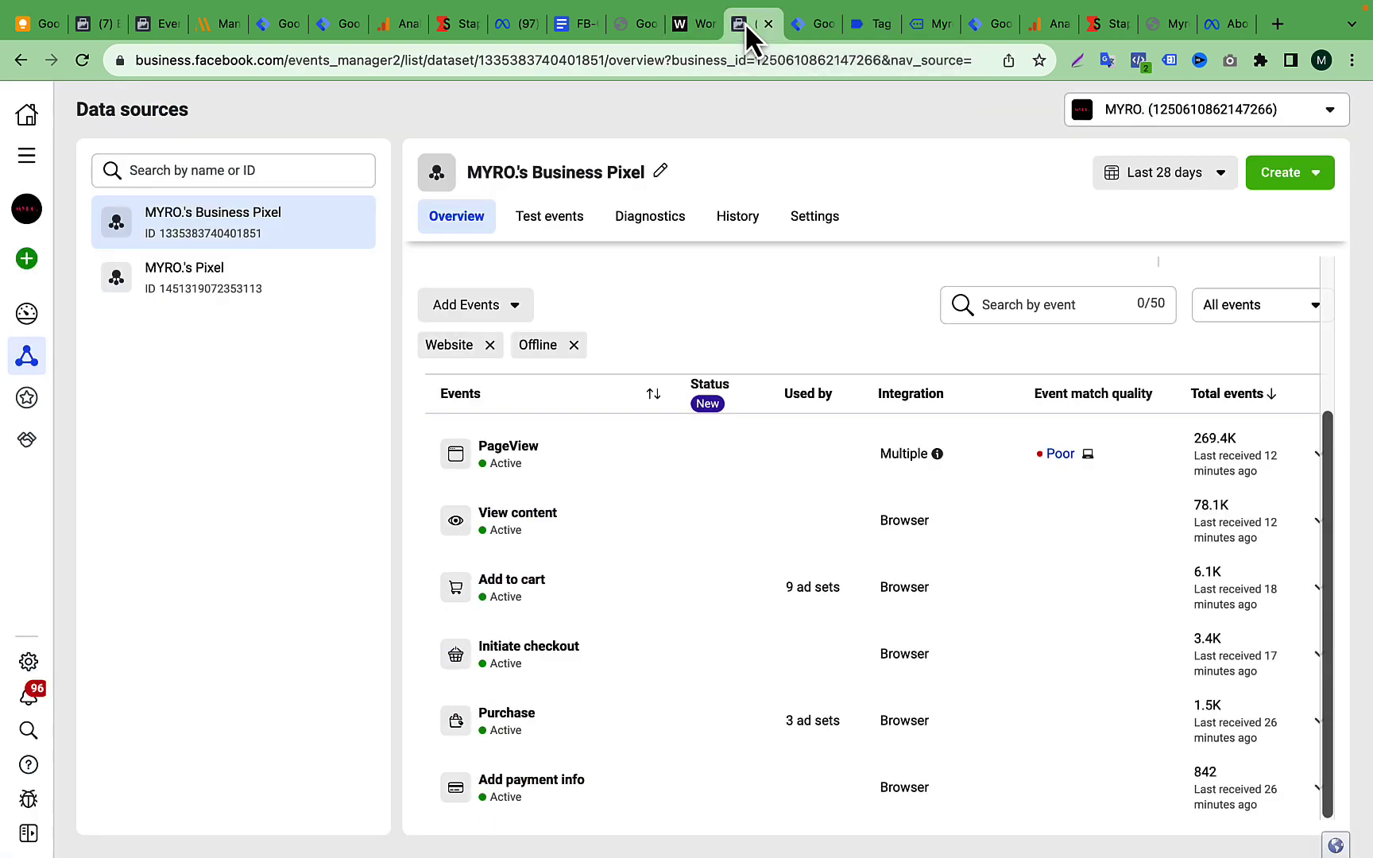
left_click(818, 27)
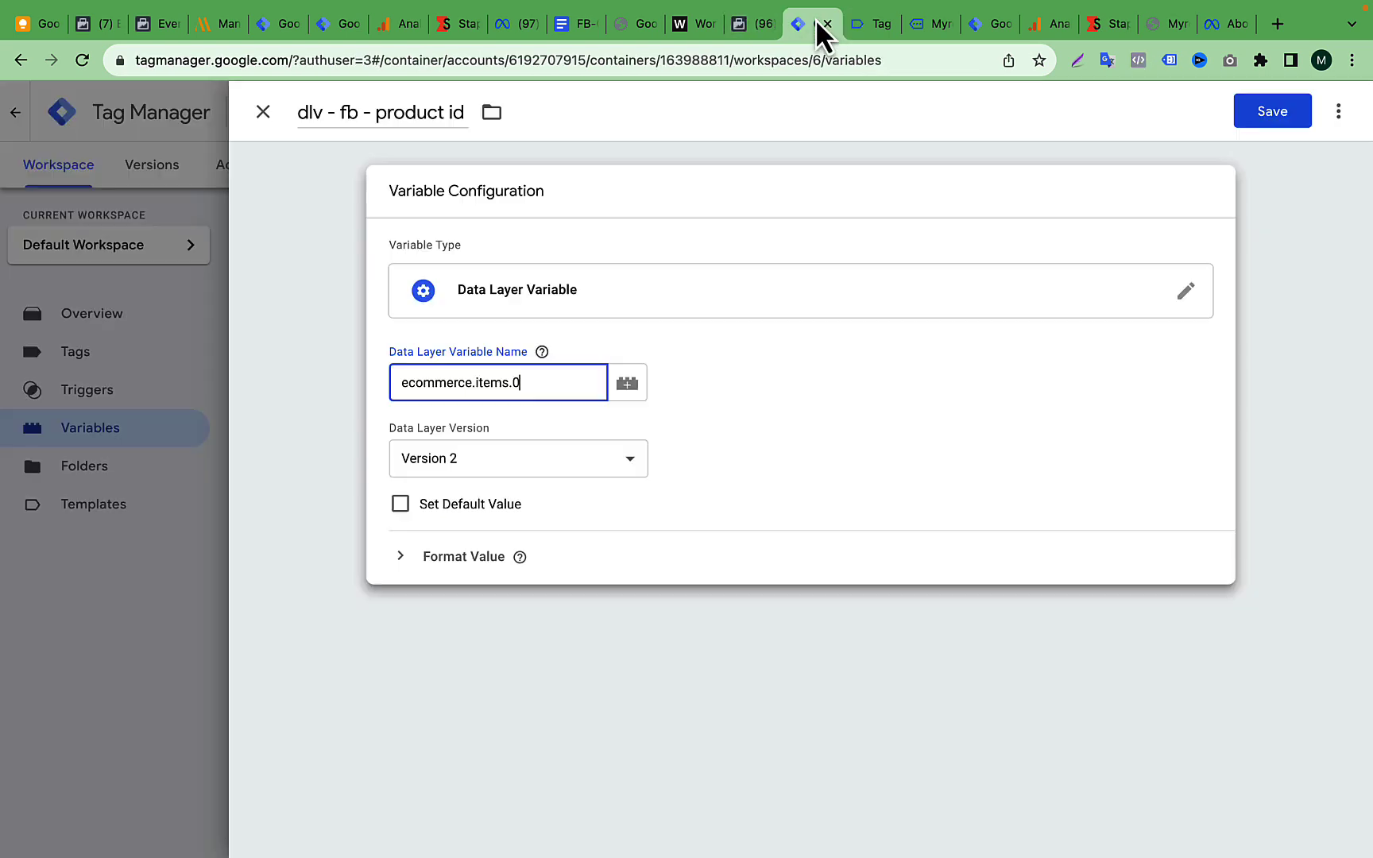
Step: Copy the product id path from the FB-CAPI document and set Tag Manager's Data Layer Variable Name to "ecommerce.items.0.item_id"
left_click(573, 24)
scroll(573, 498, "down", 1)
scroll(574, 498, "up", 1)
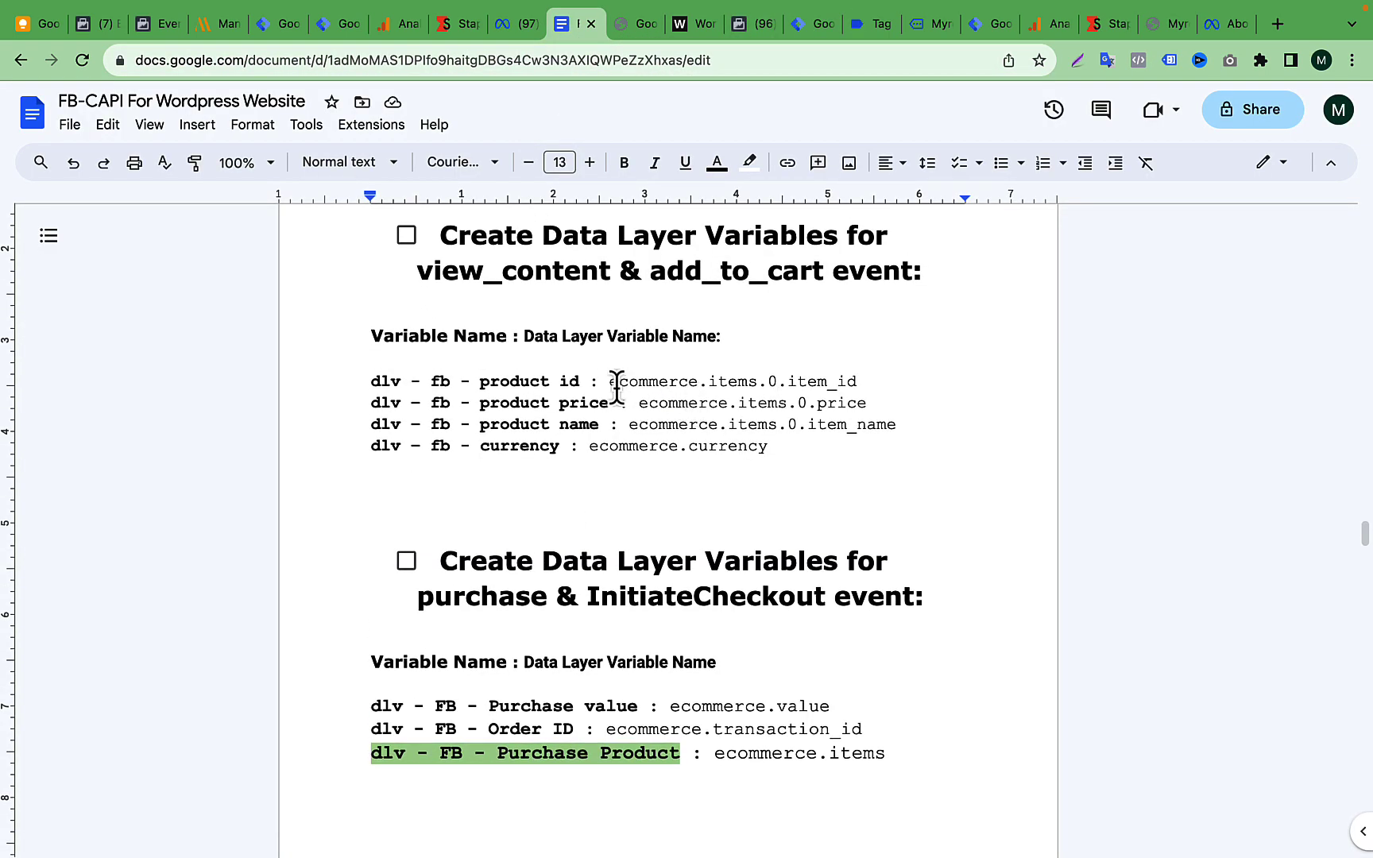
left_click_drag(612, 383, 850, 381)
right_click(816, 381)
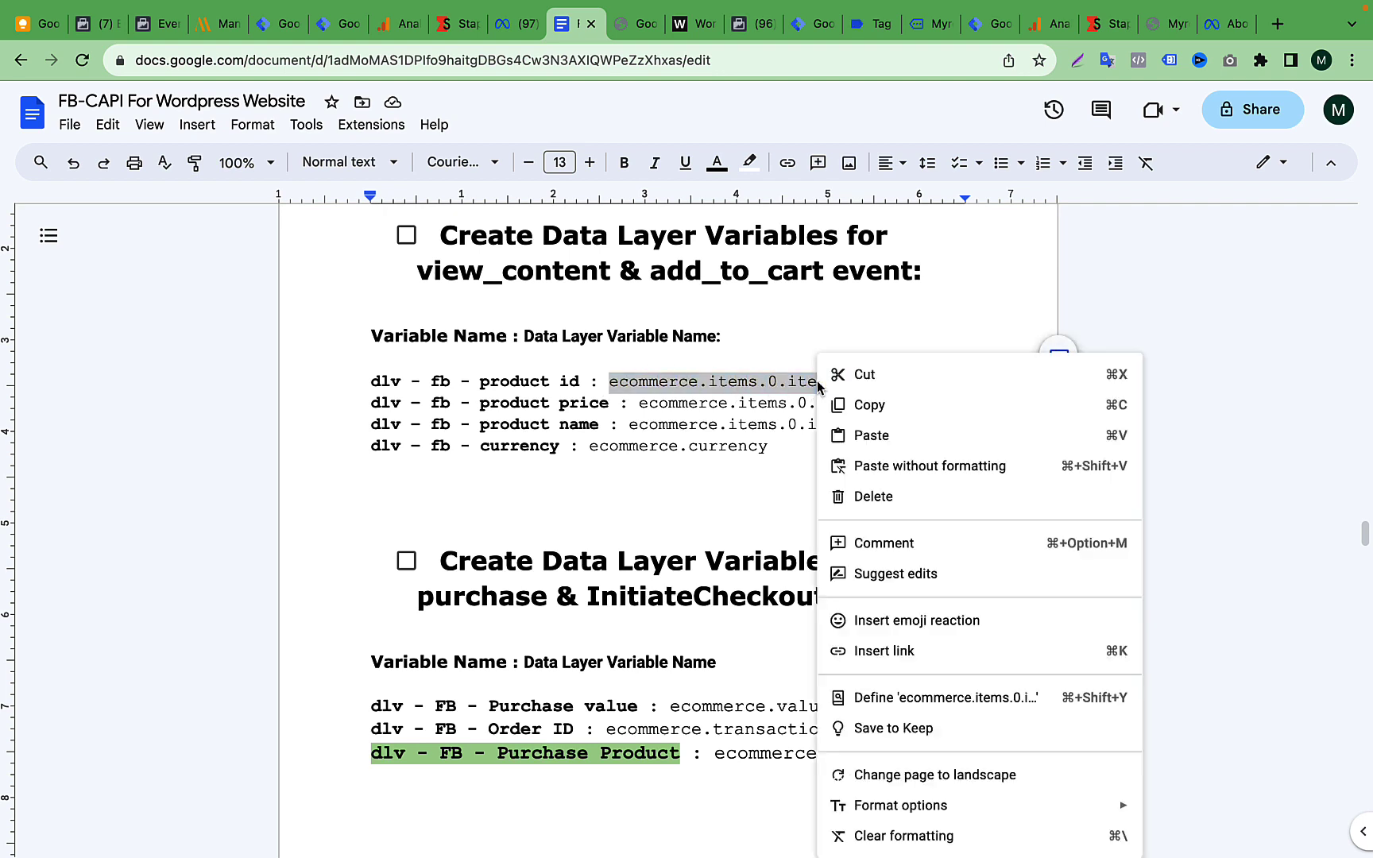
left_click(862, 403)
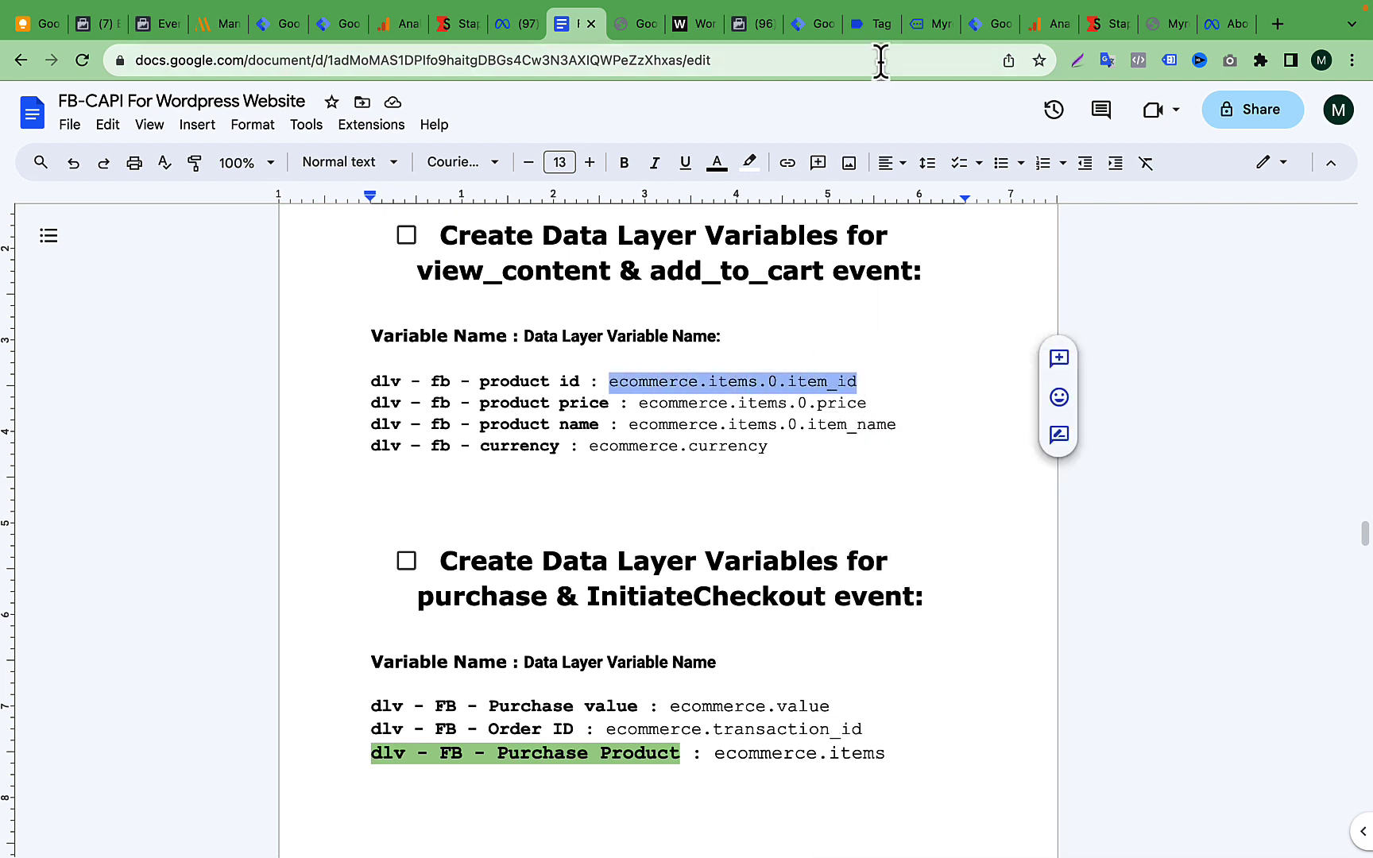
left_click(861, 27)
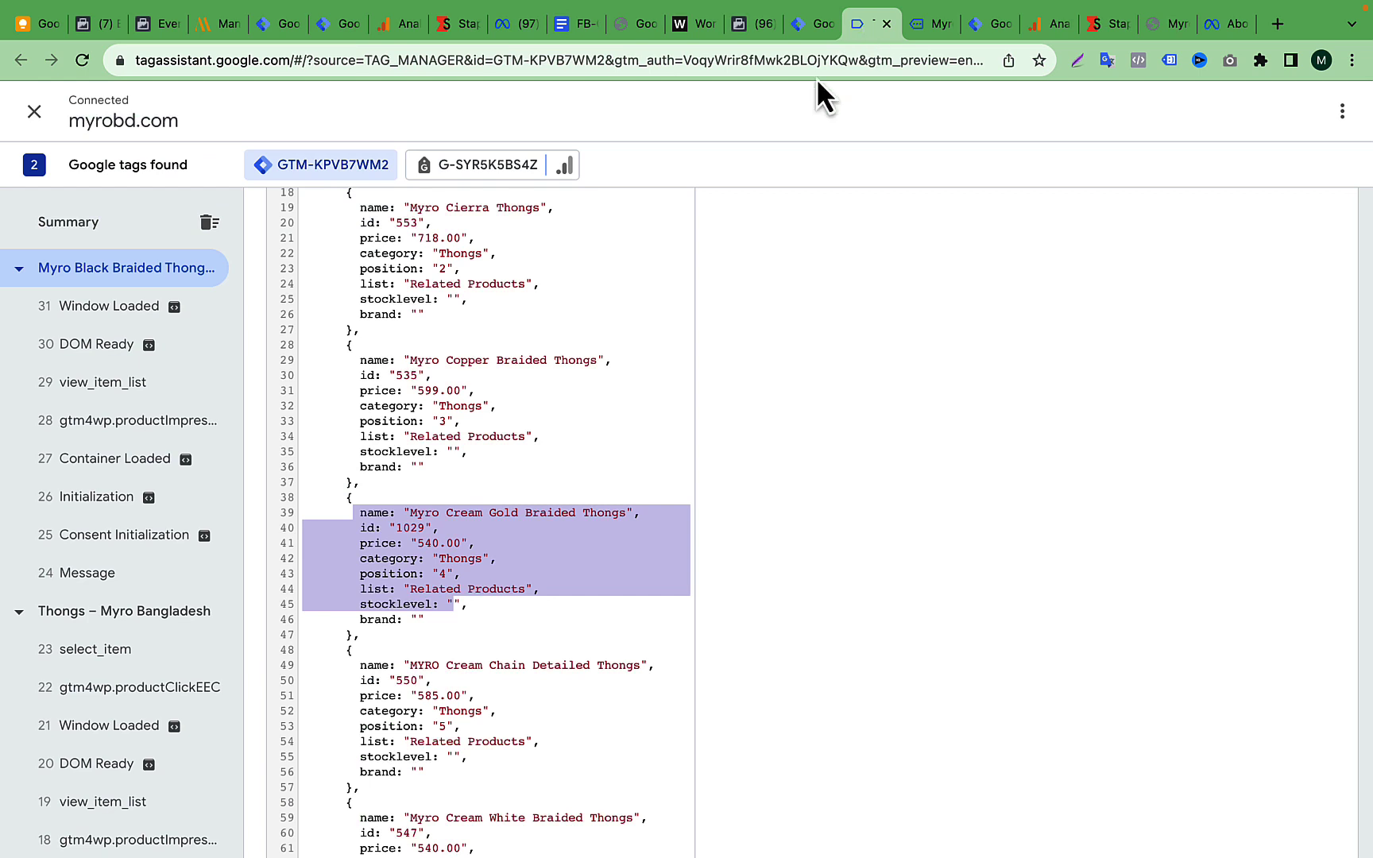
left_click(805, 35)
triple_click(538, 383)
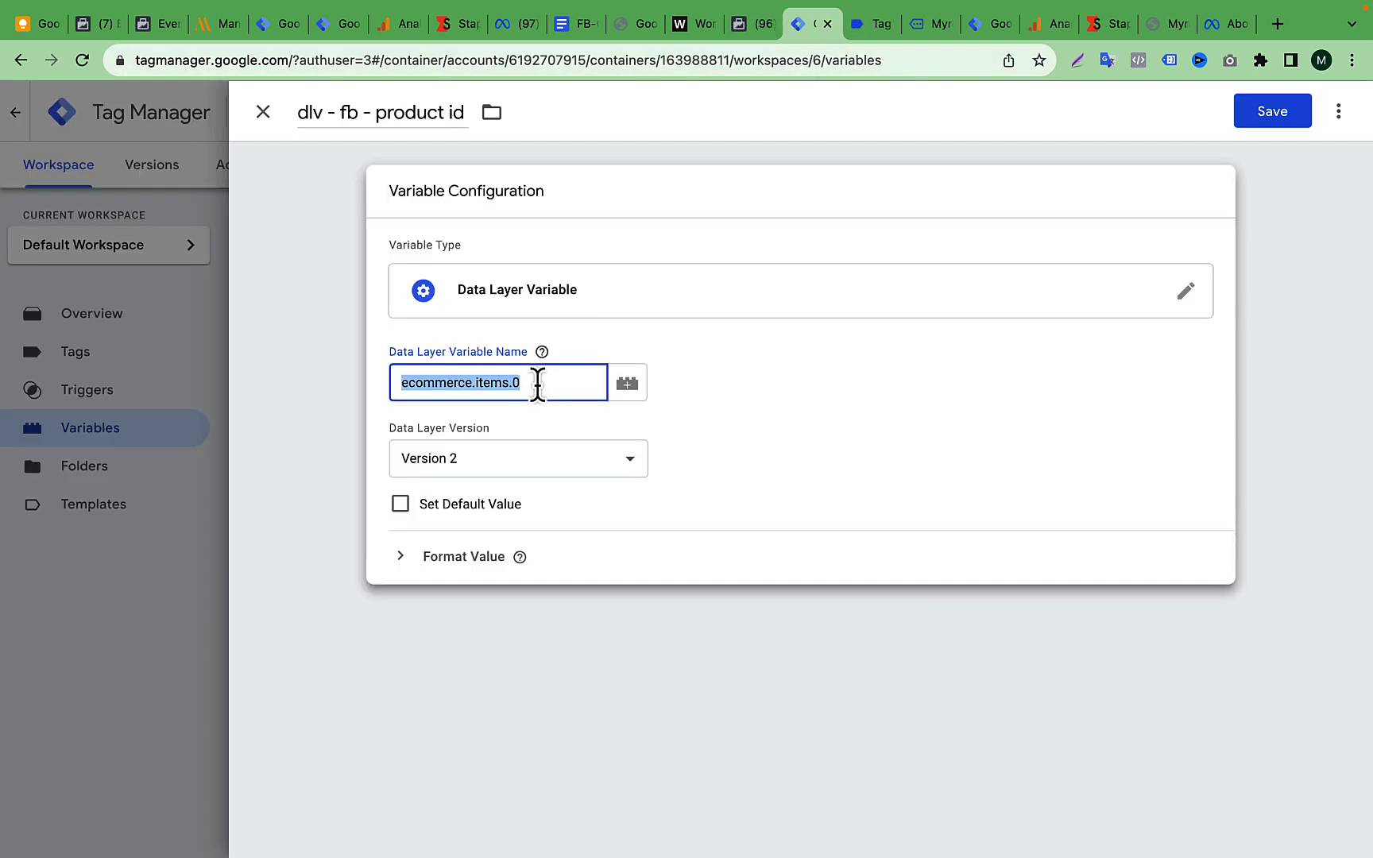
key("super+v")
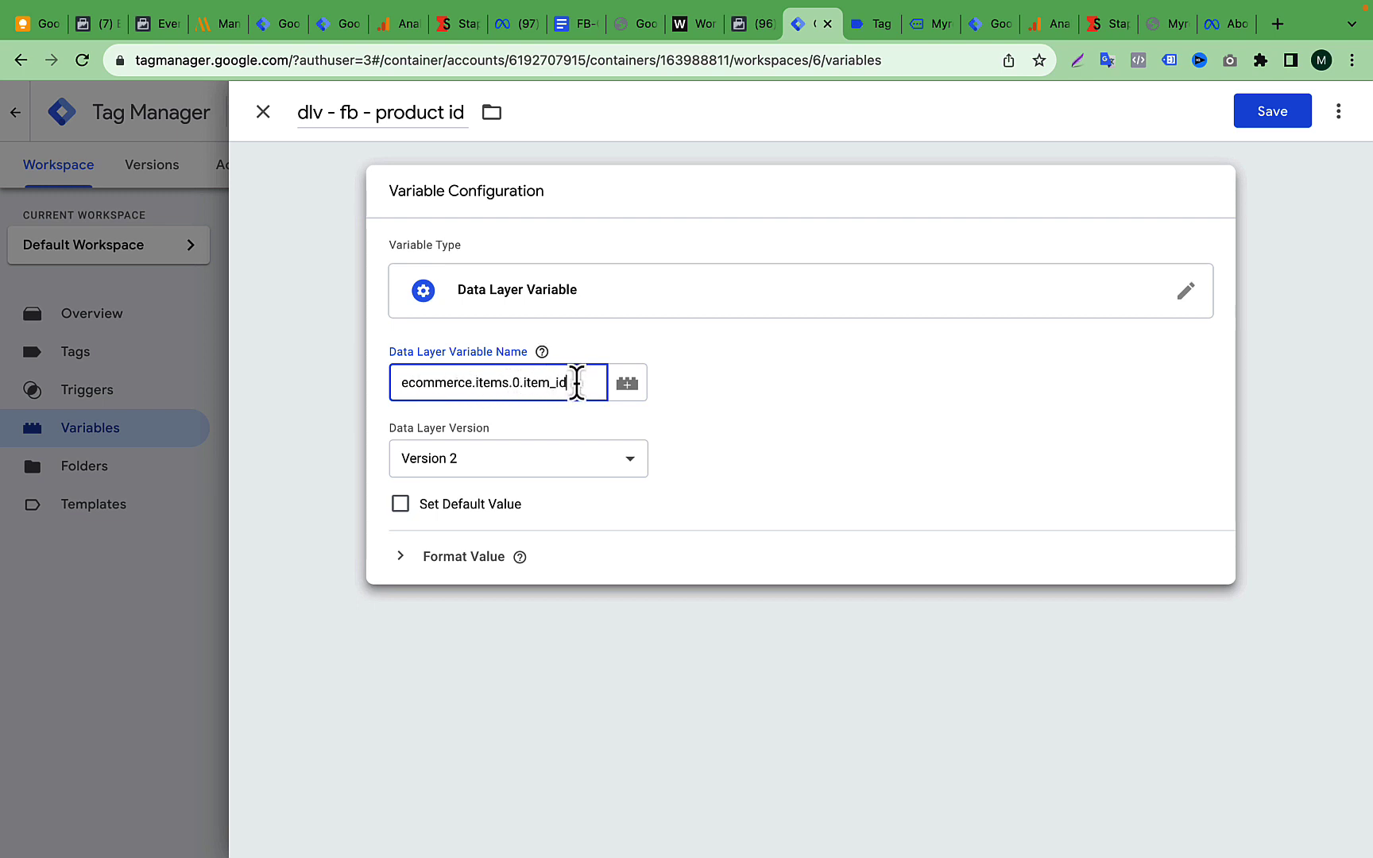
Step: Review the data layer path against the variable's title and save the dlv - fb - product id variable
left_click_drag(576, 383, 390, 391)
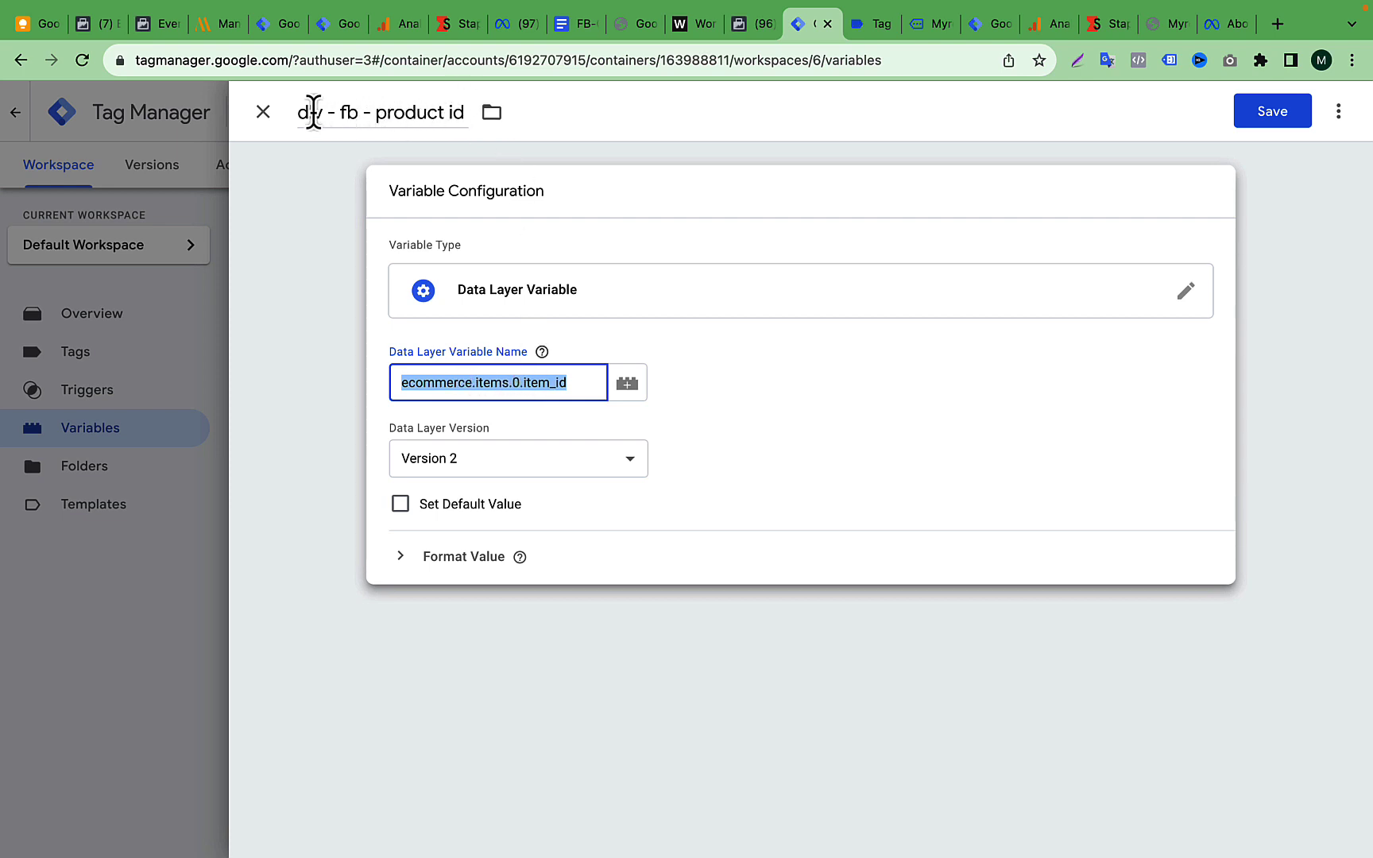
left_click_drag(377, 113, 465, 115)
left_click(686, 353)
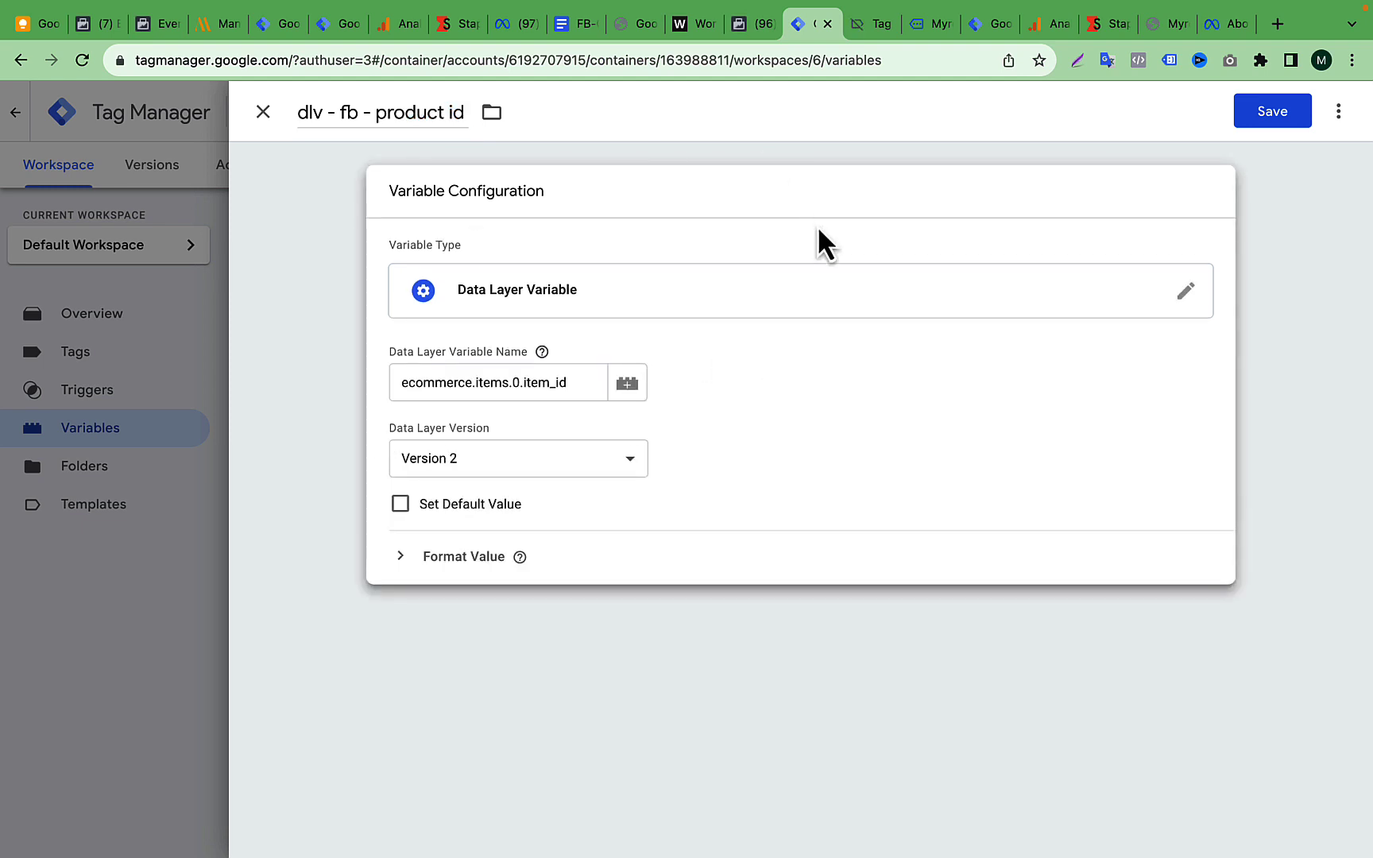
left_click(1287, 115)
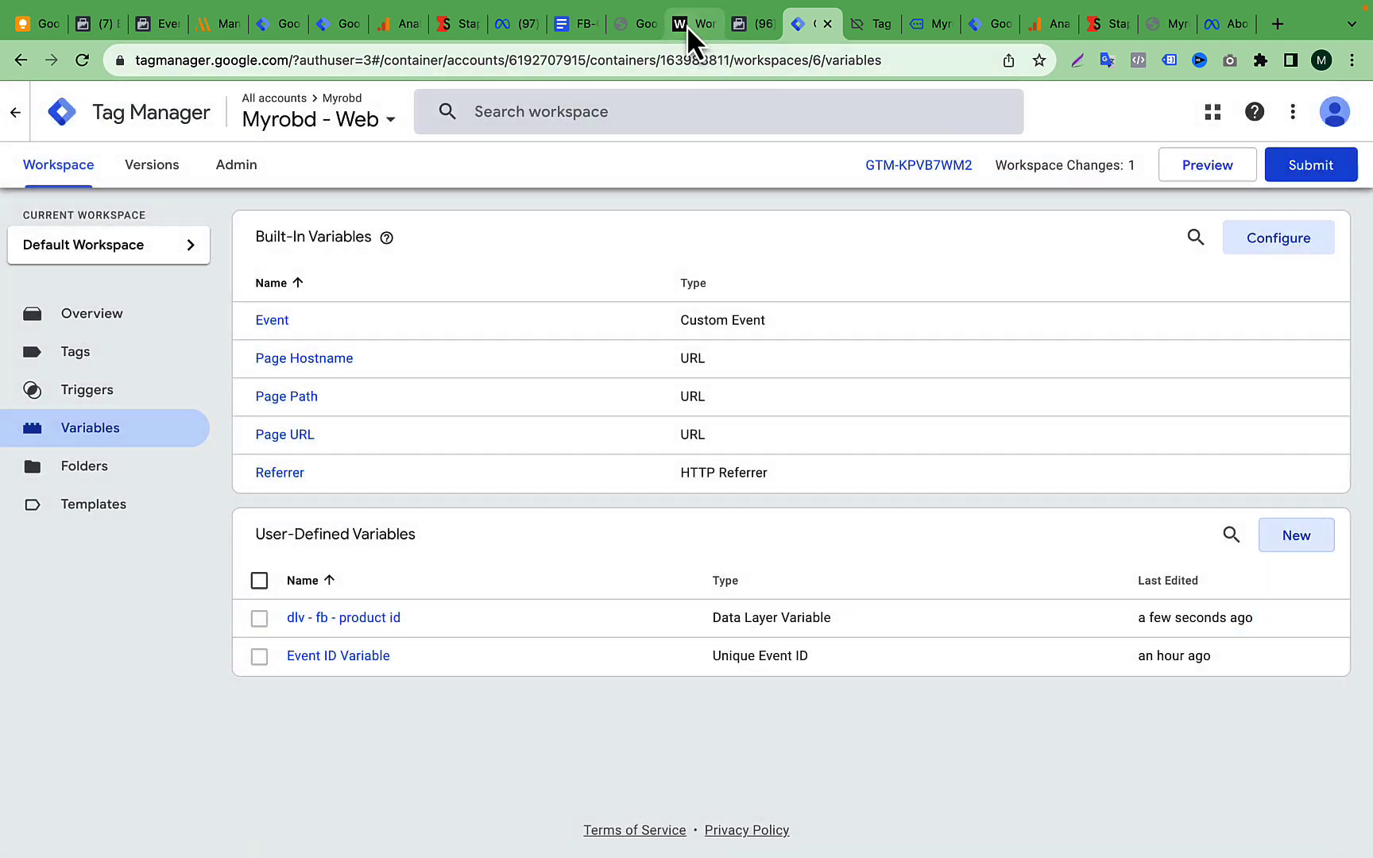
Step: Copy the variable name "dlv - fb - product price" from the FB-CAPI document
left_click(570, 25)
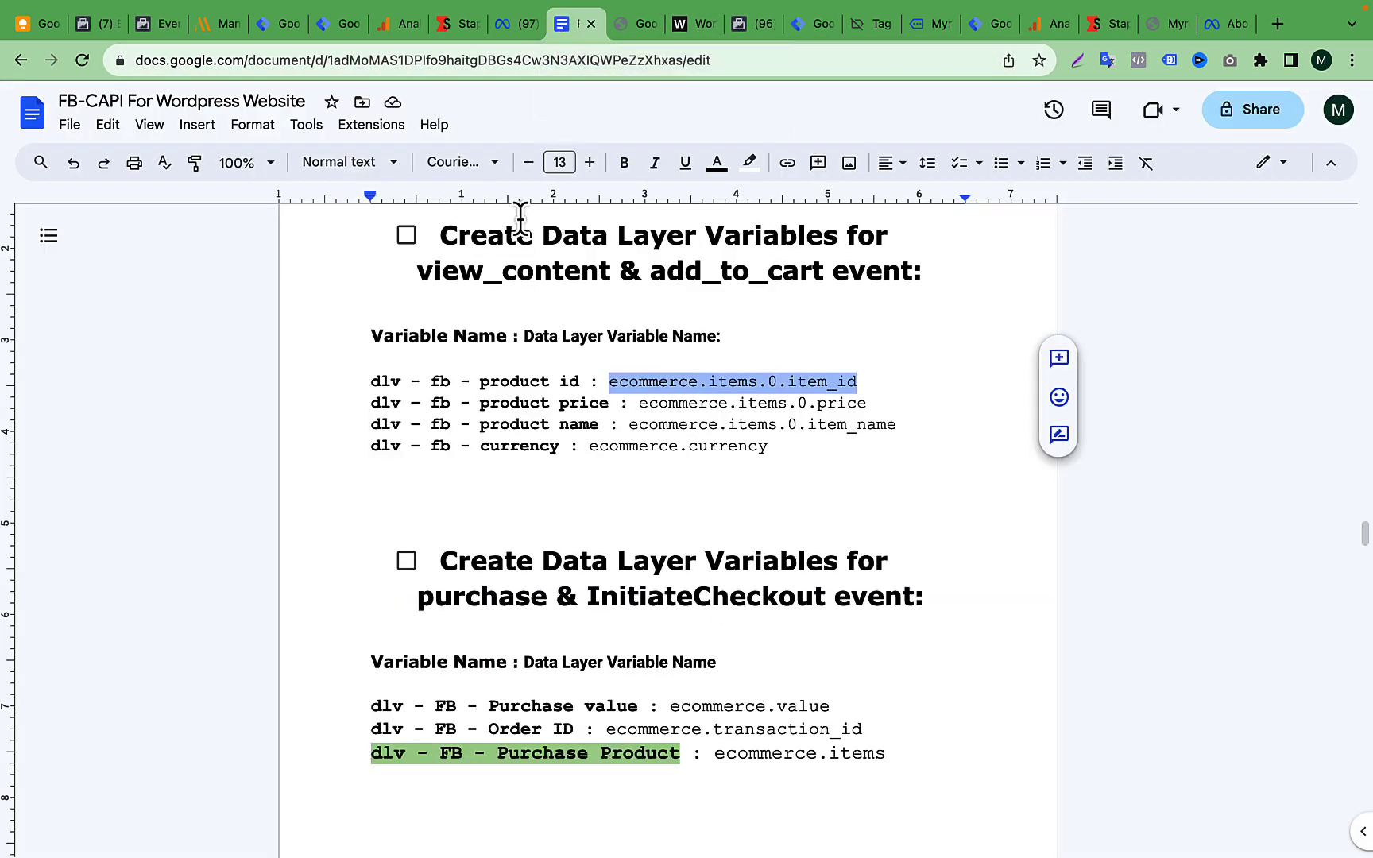
left_click(372, 403)
left_click_drag(376, 407, 607, 409)
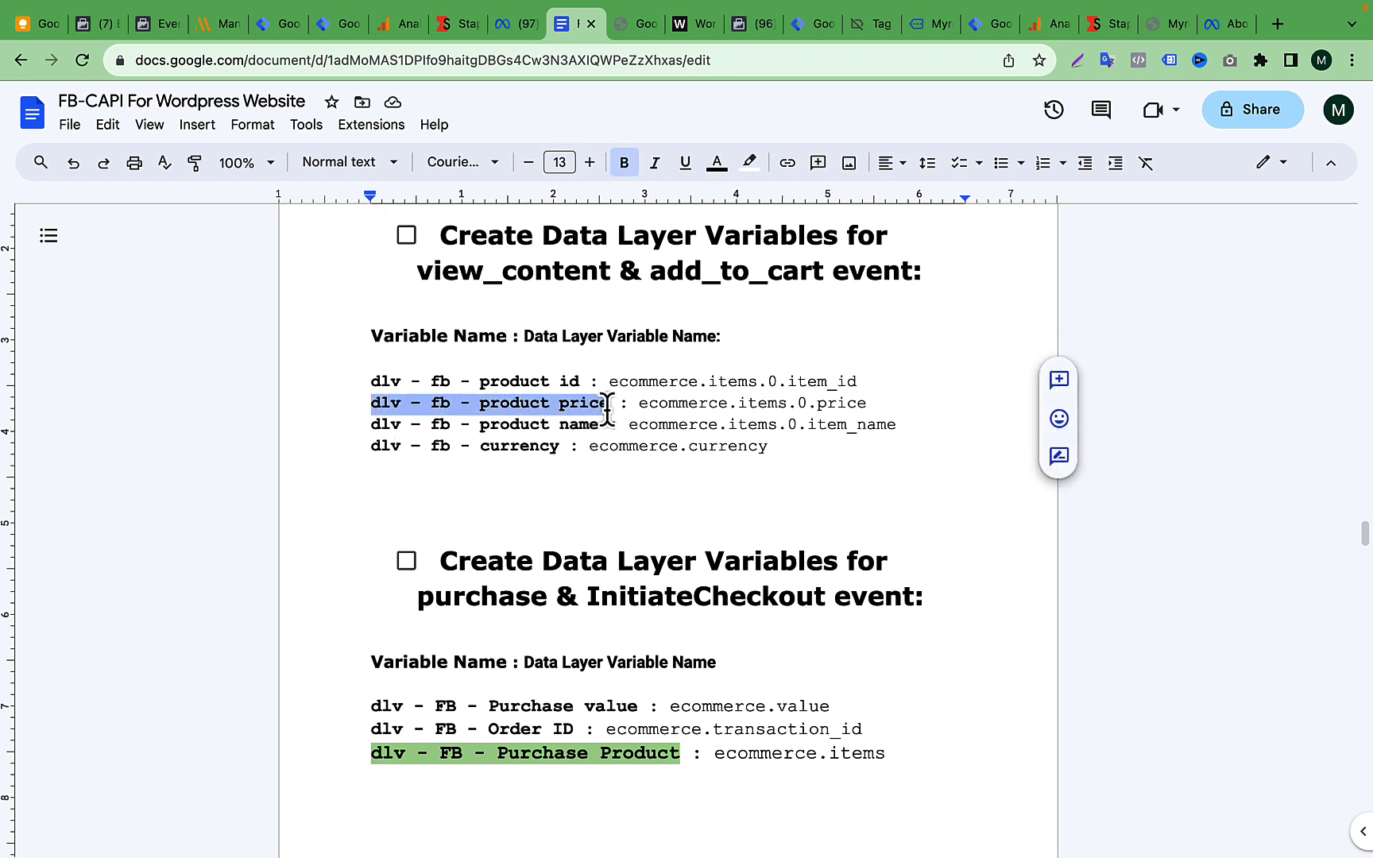
right_click(600, 413)
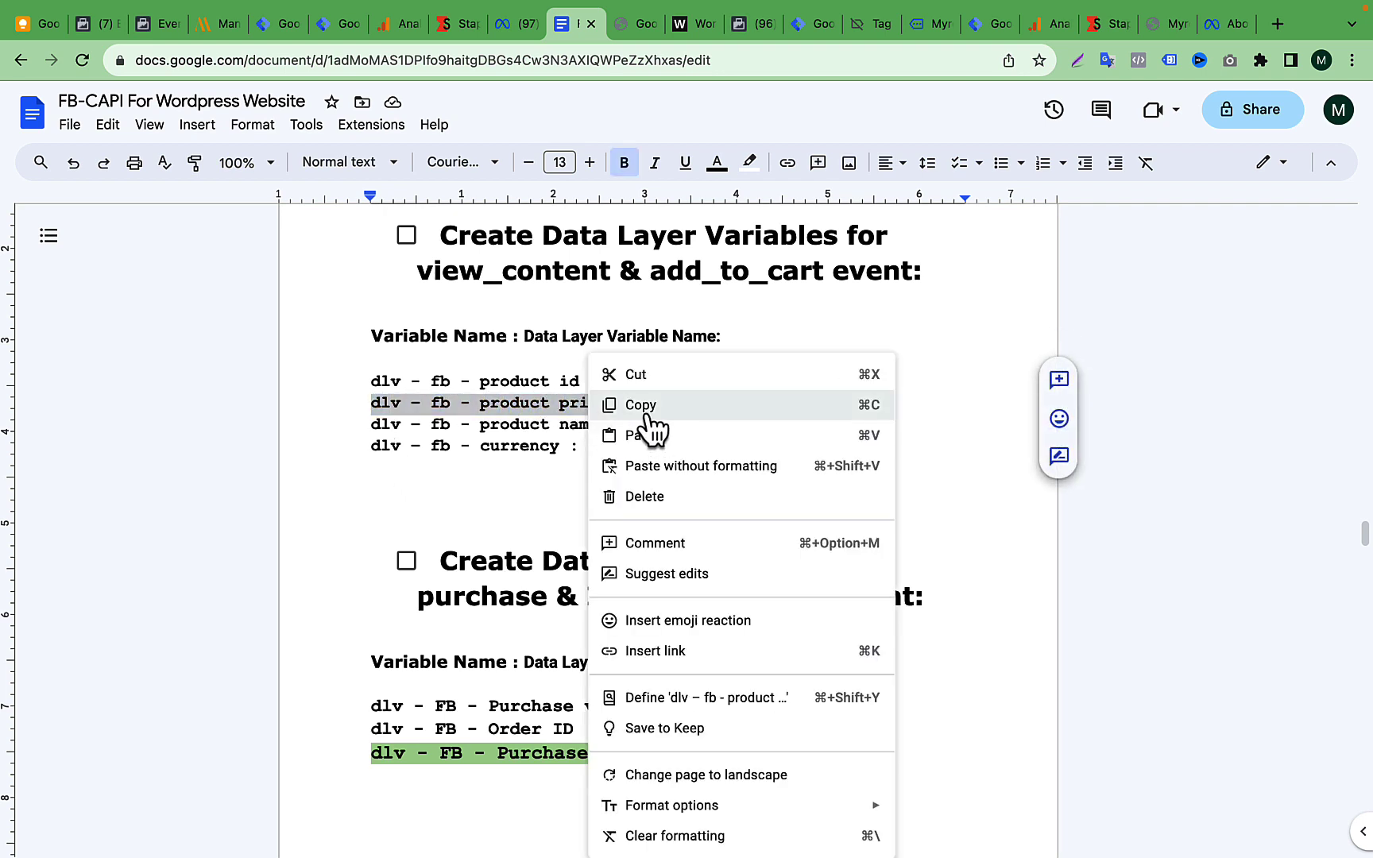
left_click(565, 404)
Step: Switch to Tag Manager and start a new user-defined variable of type Data Layer Variable
left_click(806, 24)
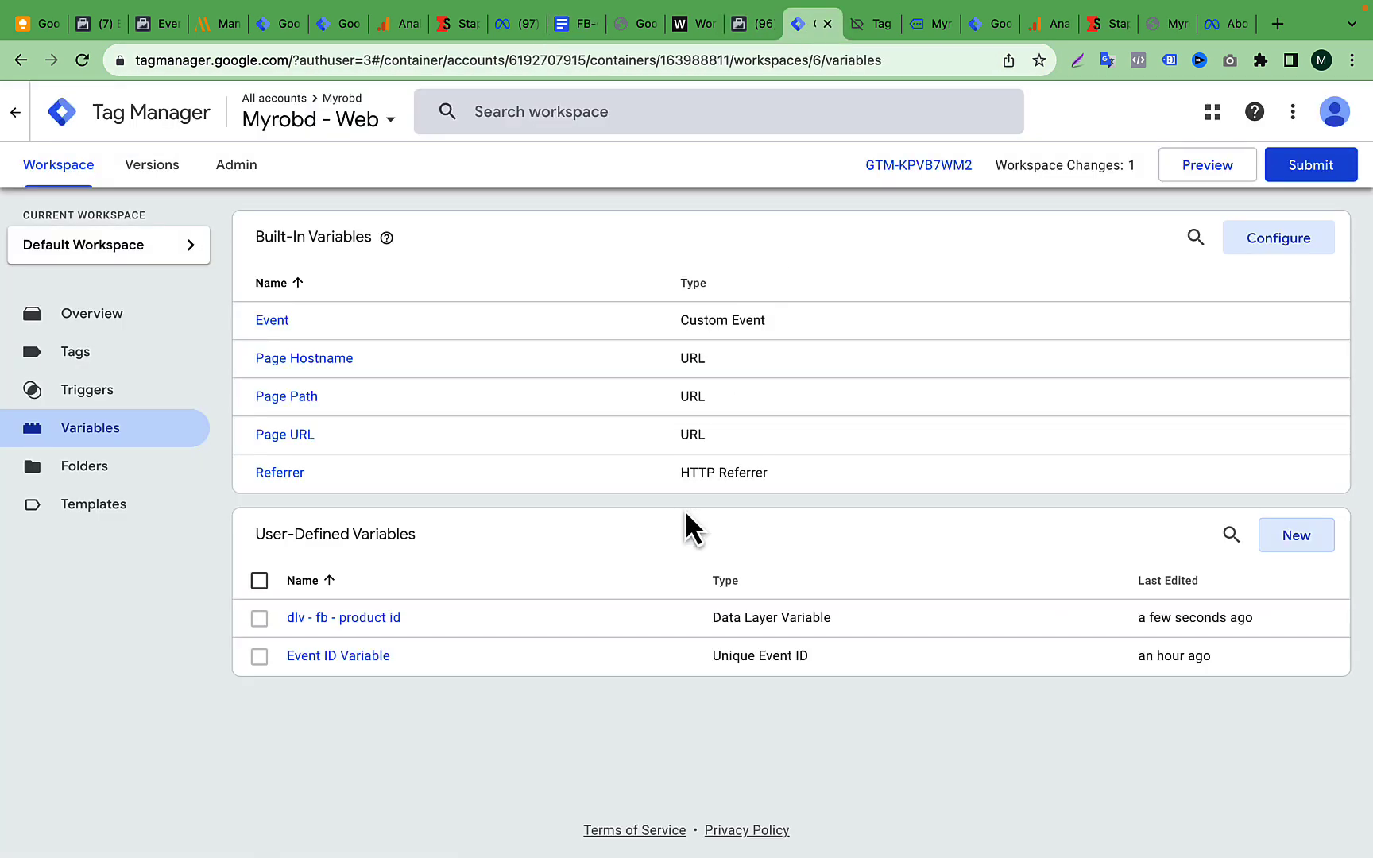
left_click(1296, 537)
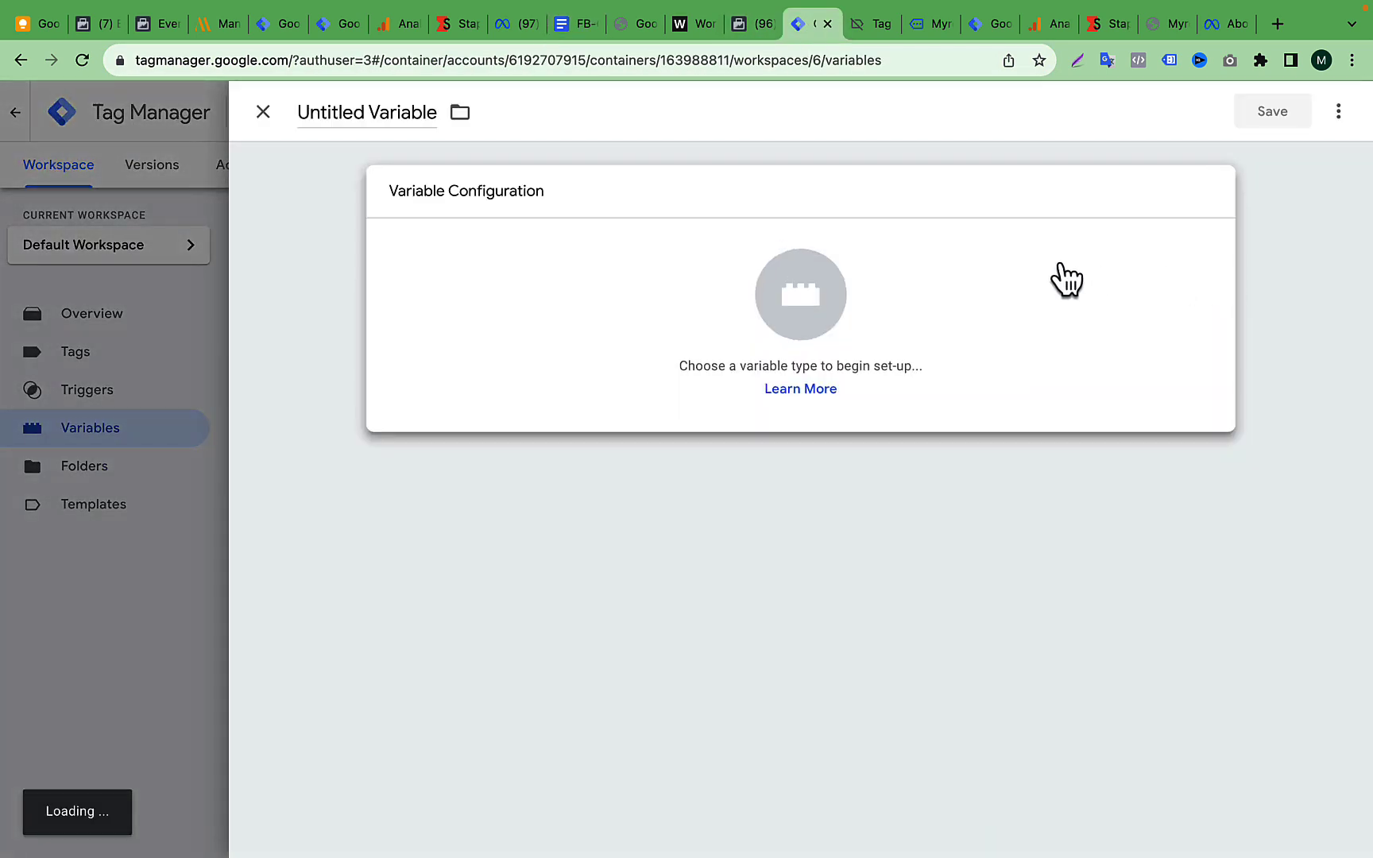
left_click(1059, 279)
scroll(1030, 437, "down", 2)
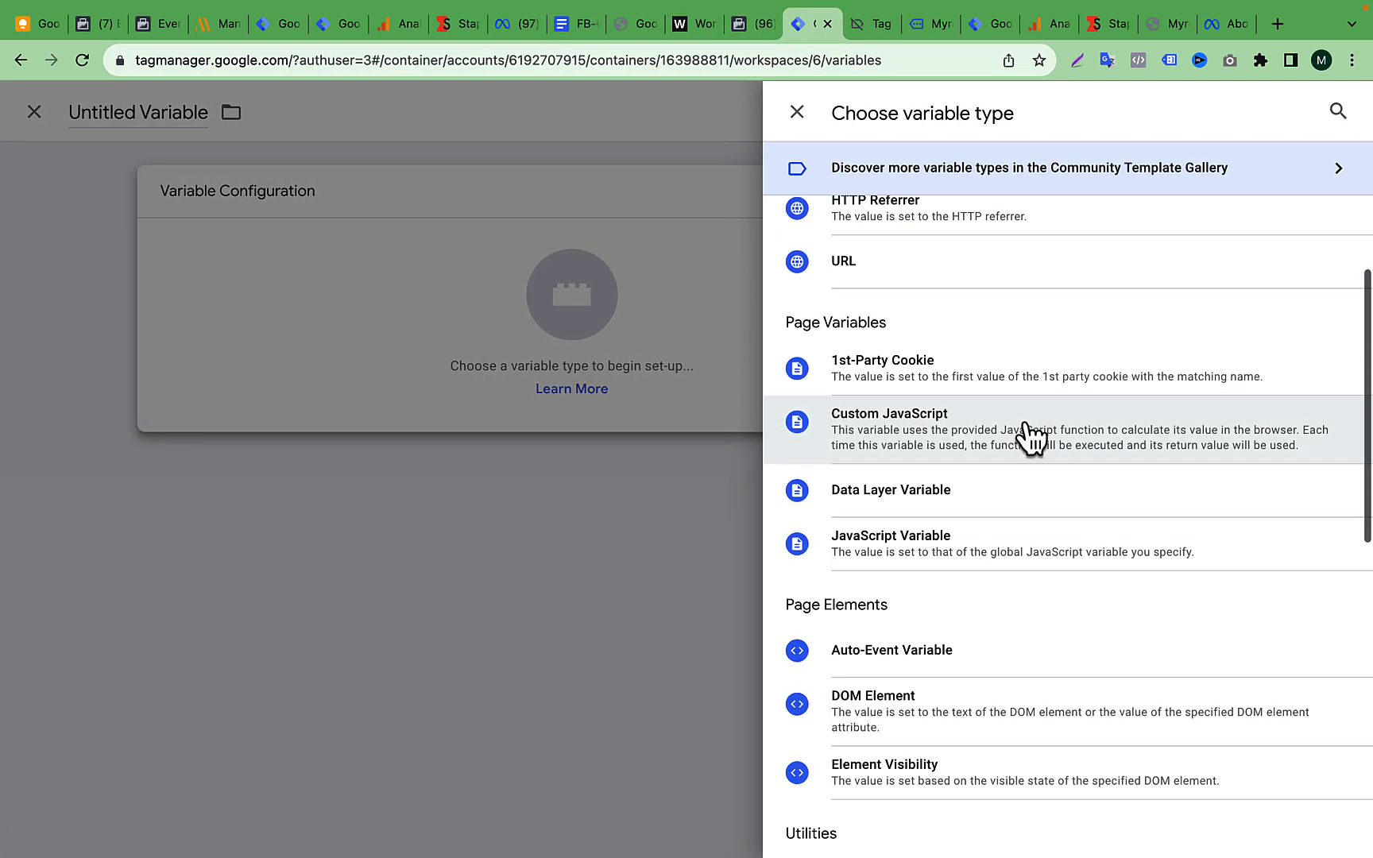
left_click(946, 487)
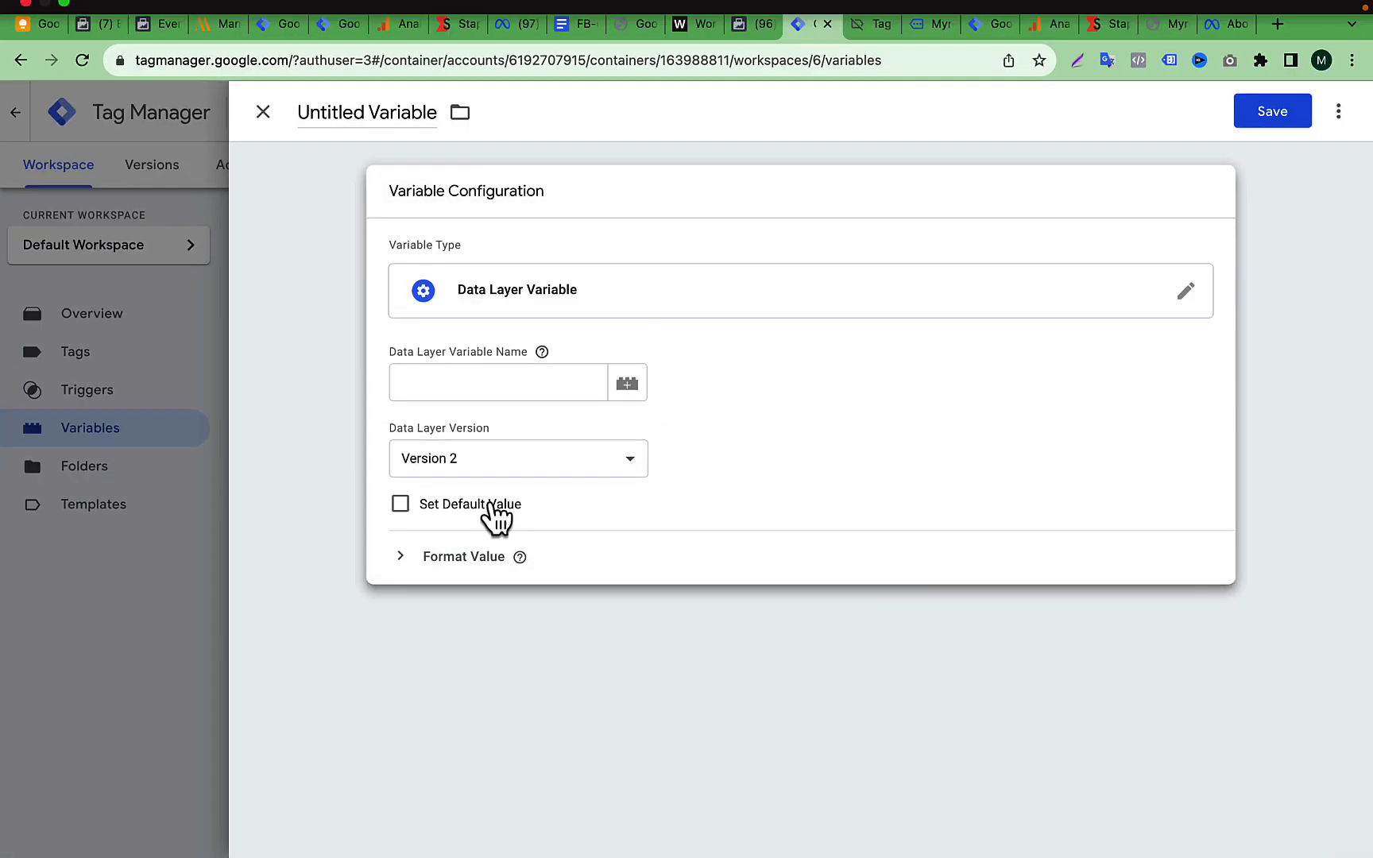
Step: Title the new variable "dlv – fb - product price" using the copied name
left_click(369, 119)
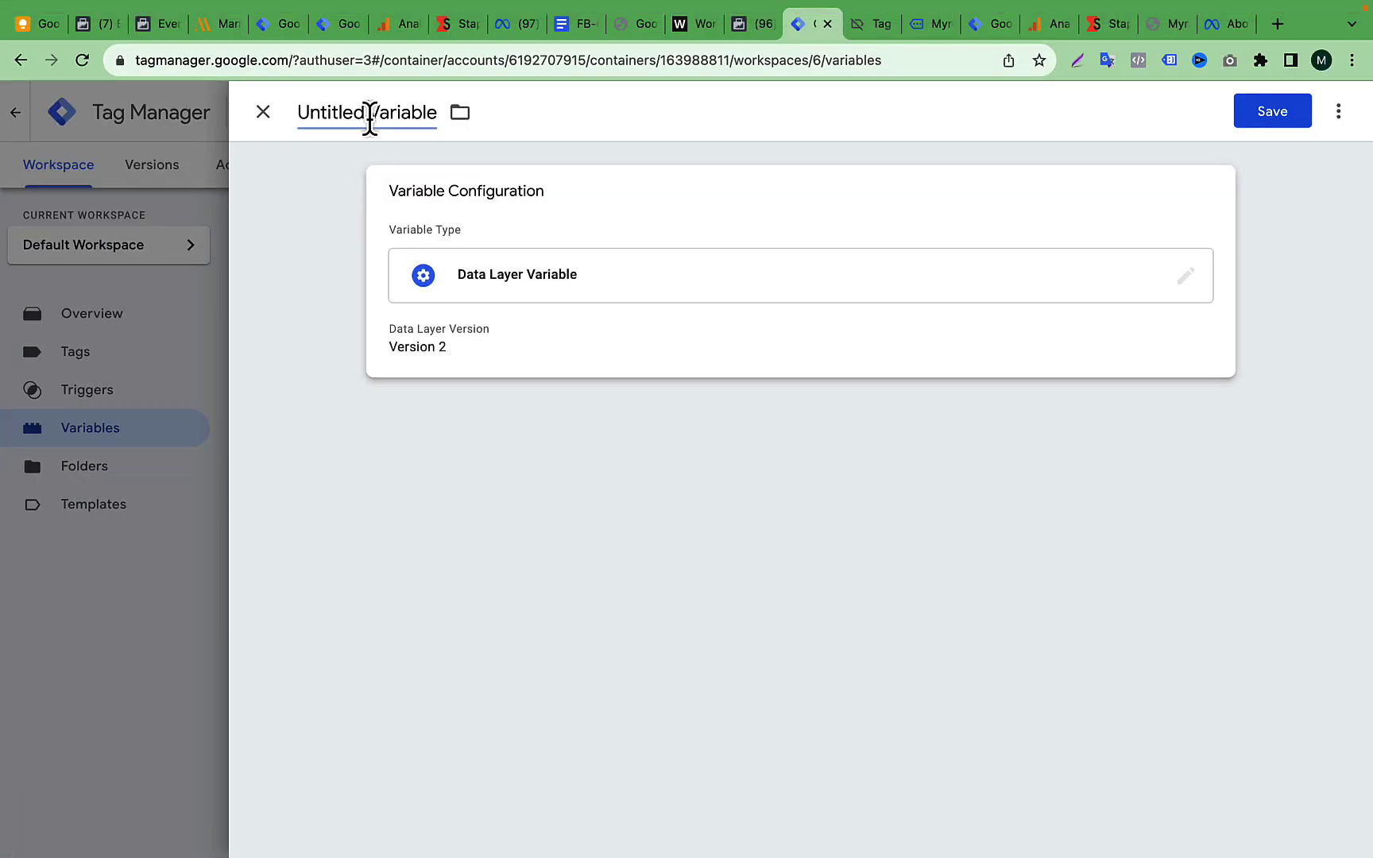
key("super+v")
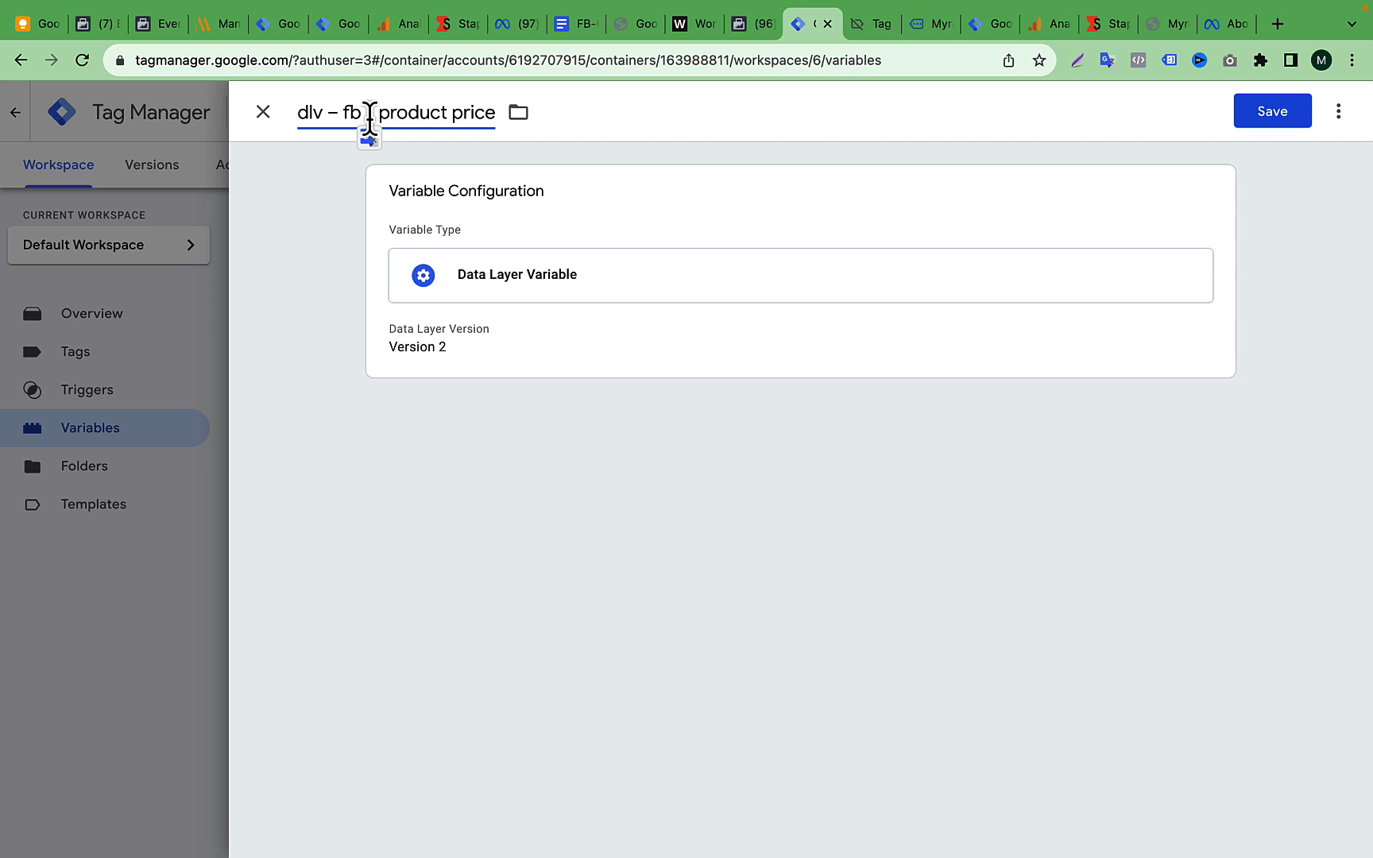
left_click(370, 117)
type("-")
left_click_drag(377, 117, 592, 322)
left_click(614, 290)
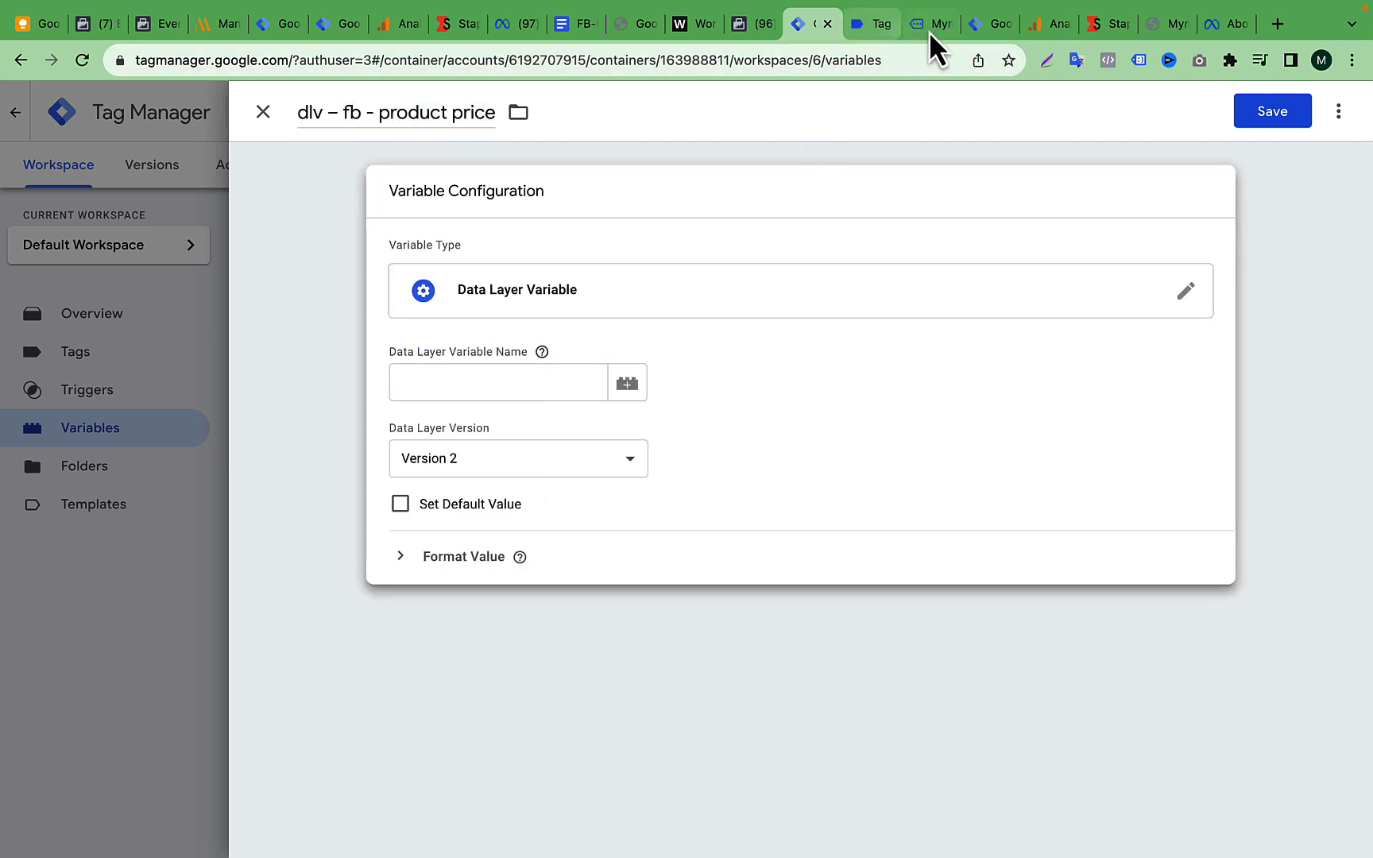
Step: Copy the product price path "ecommerce.items.0.price" from the FB-CAPI document
left_click(509, 23)
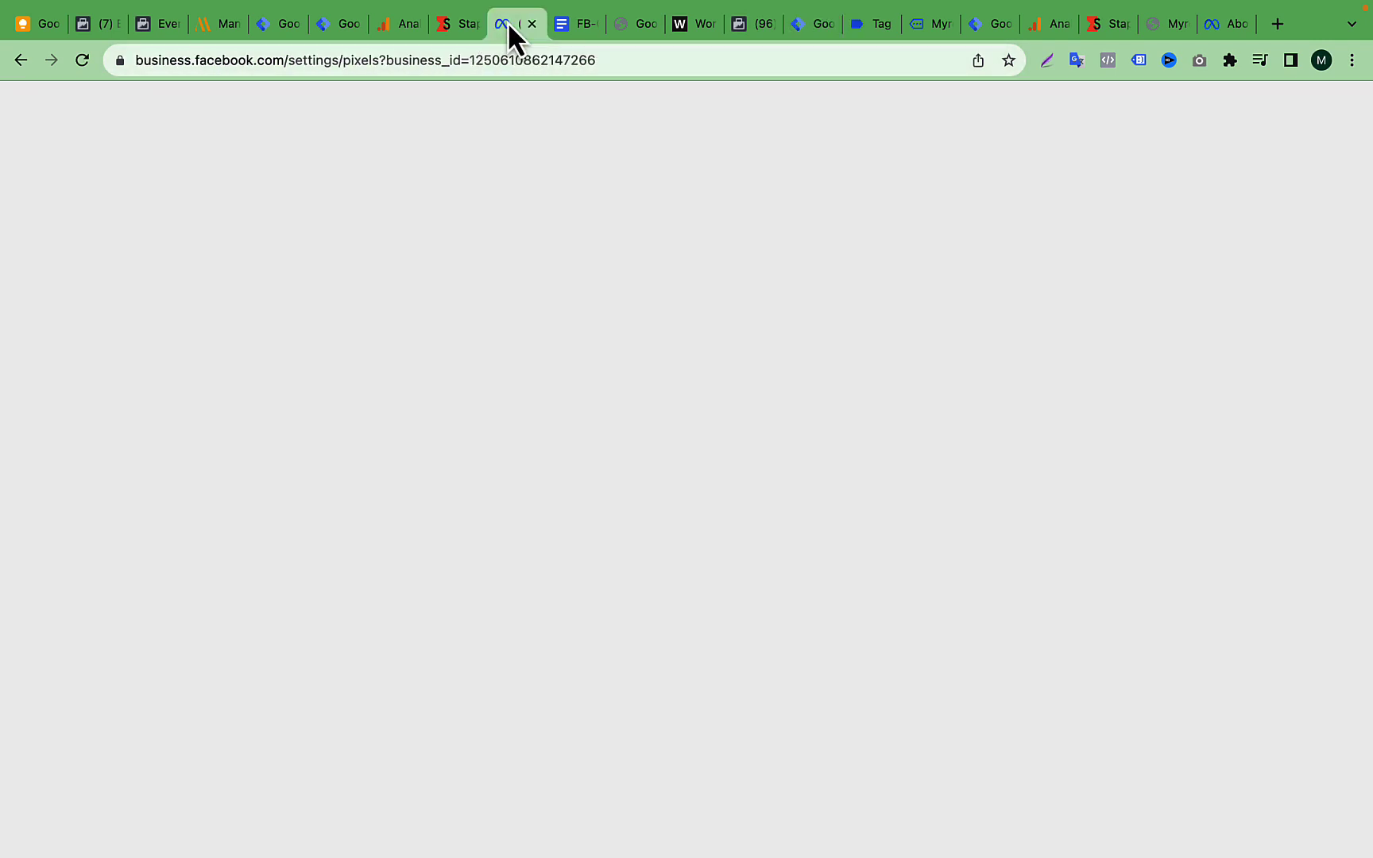
left_click(579, 20)
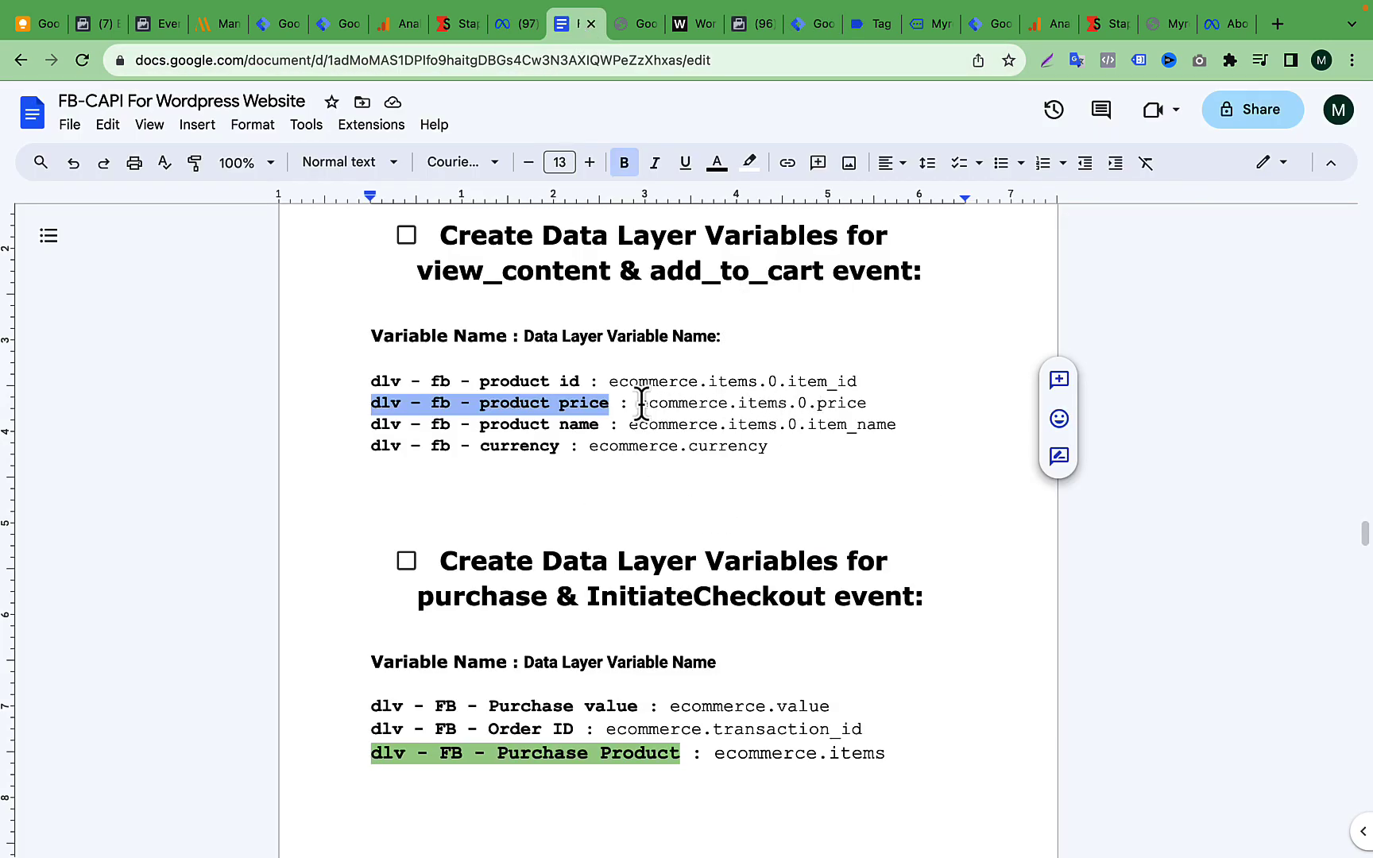
left_click_drag(640, 403, 807, 403)
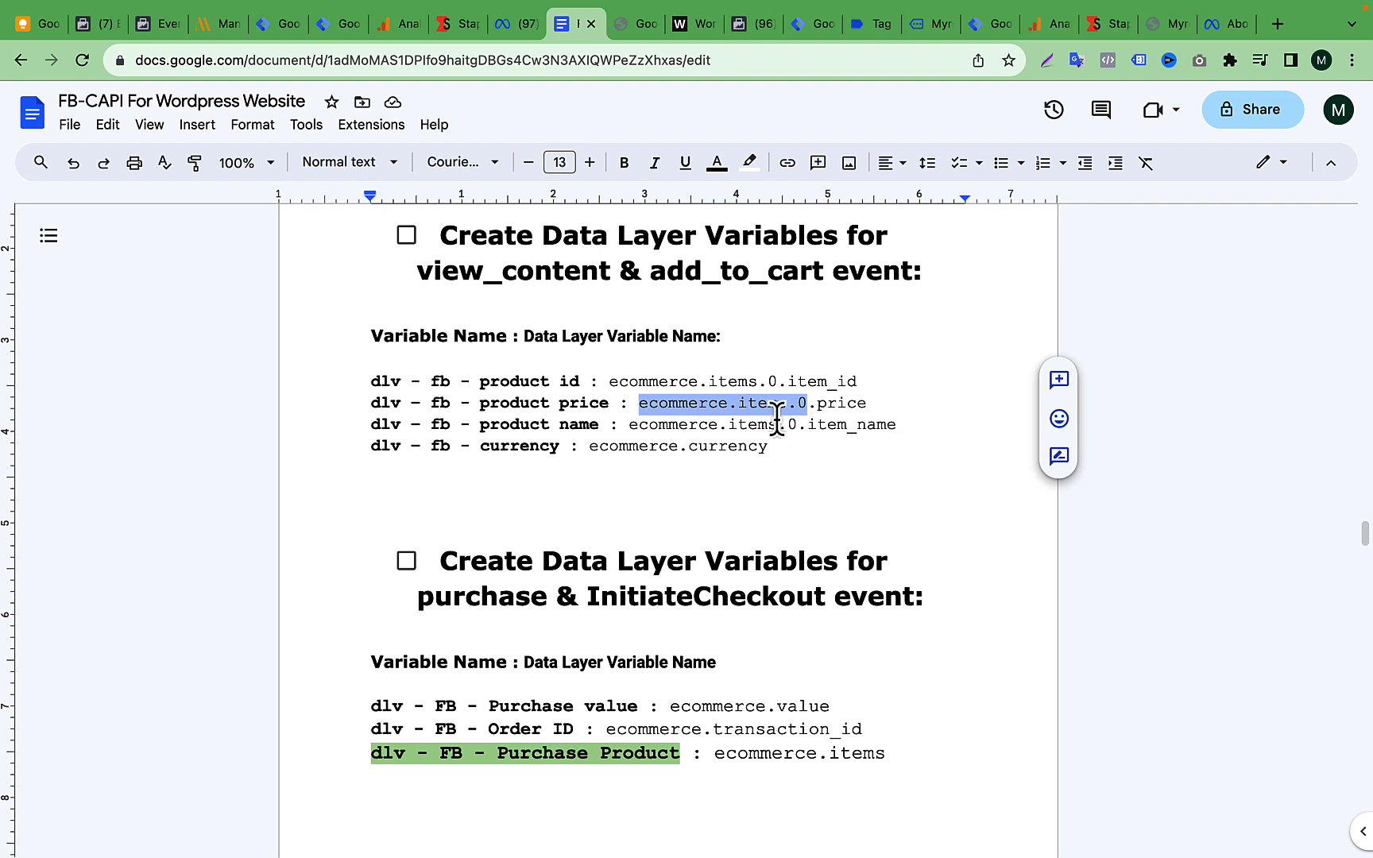
double_click(747, 403)
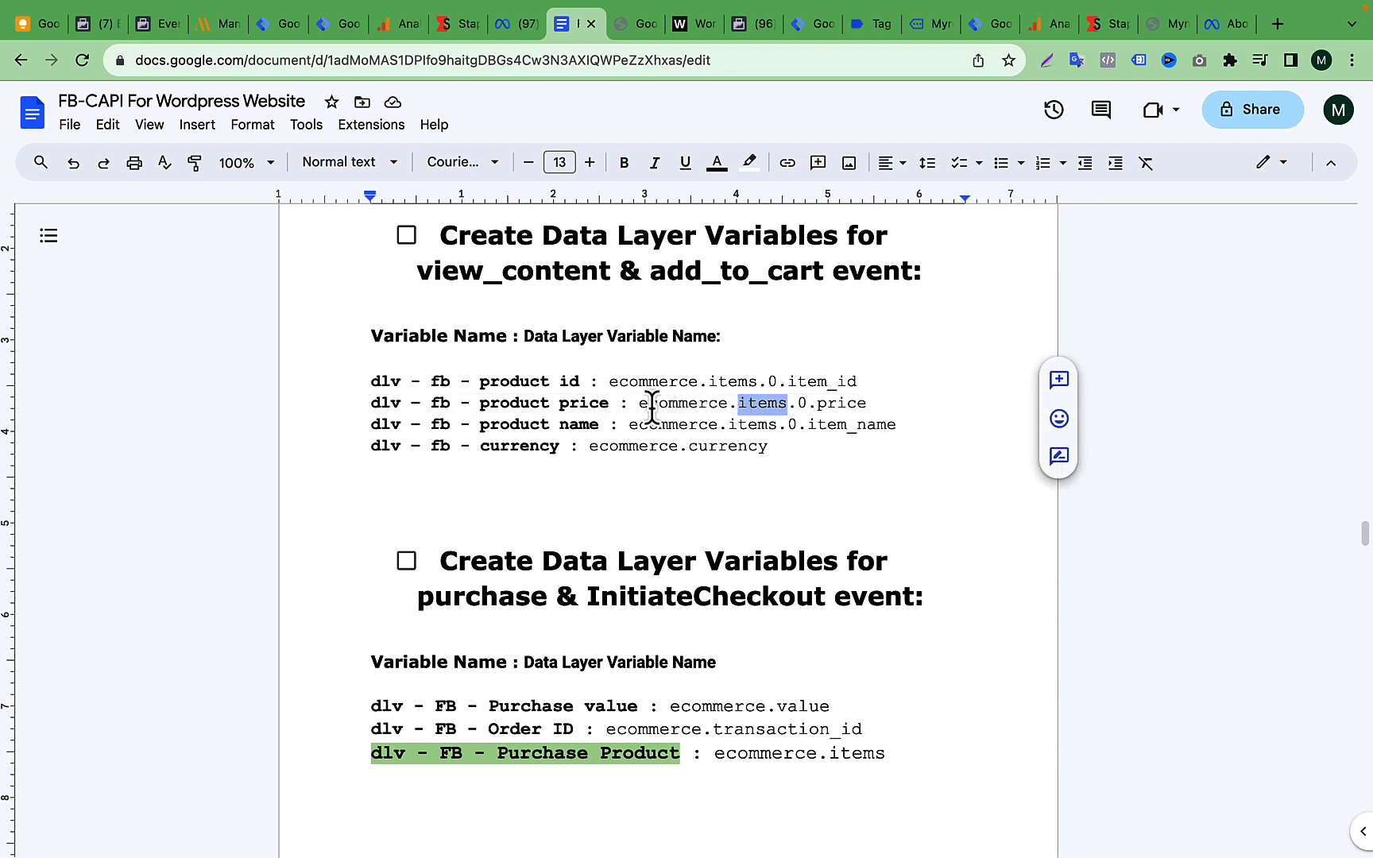
left_click_drag(641, 402, 858, 402)
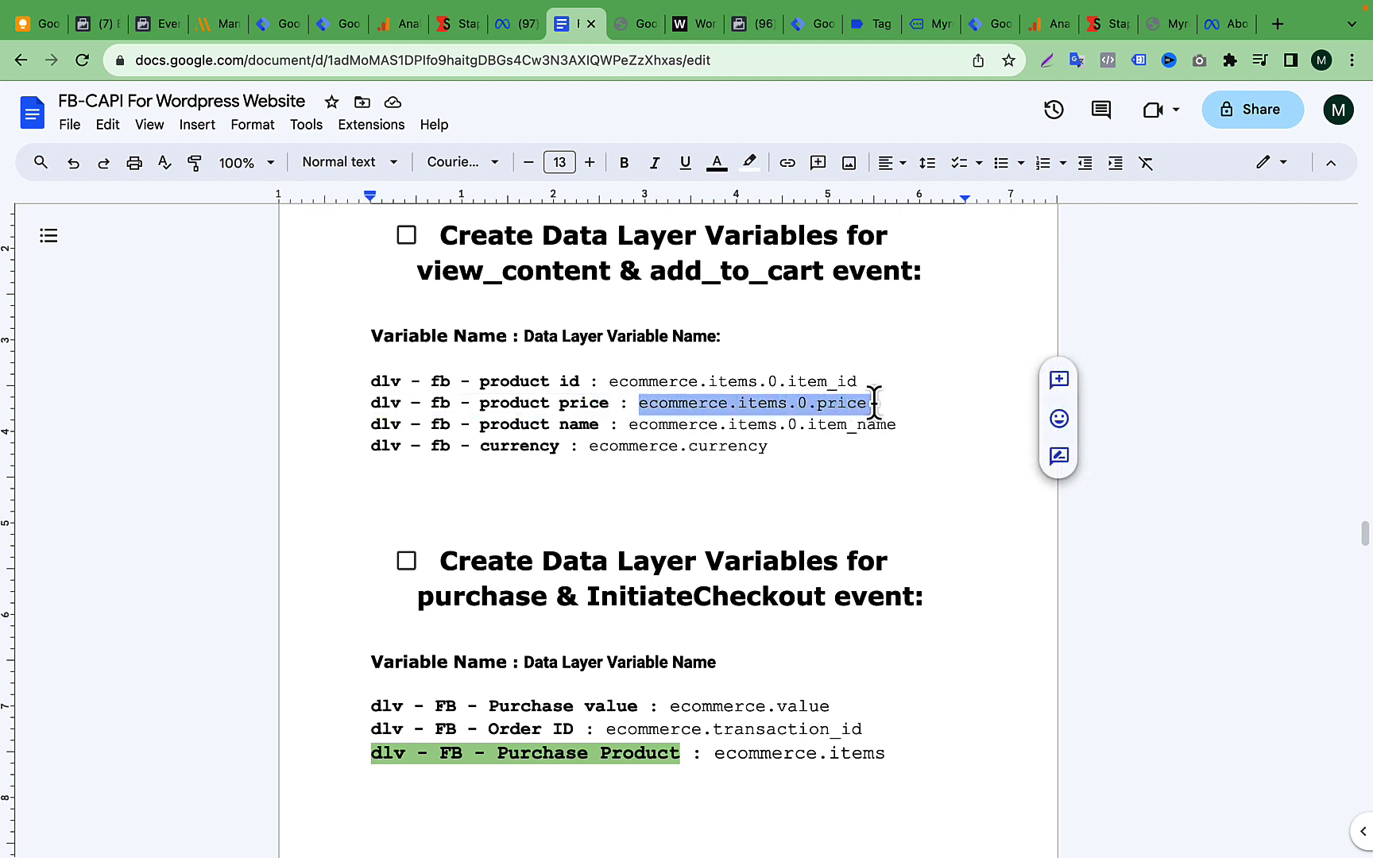
right_click(785, 403)
left_click(842, 403)
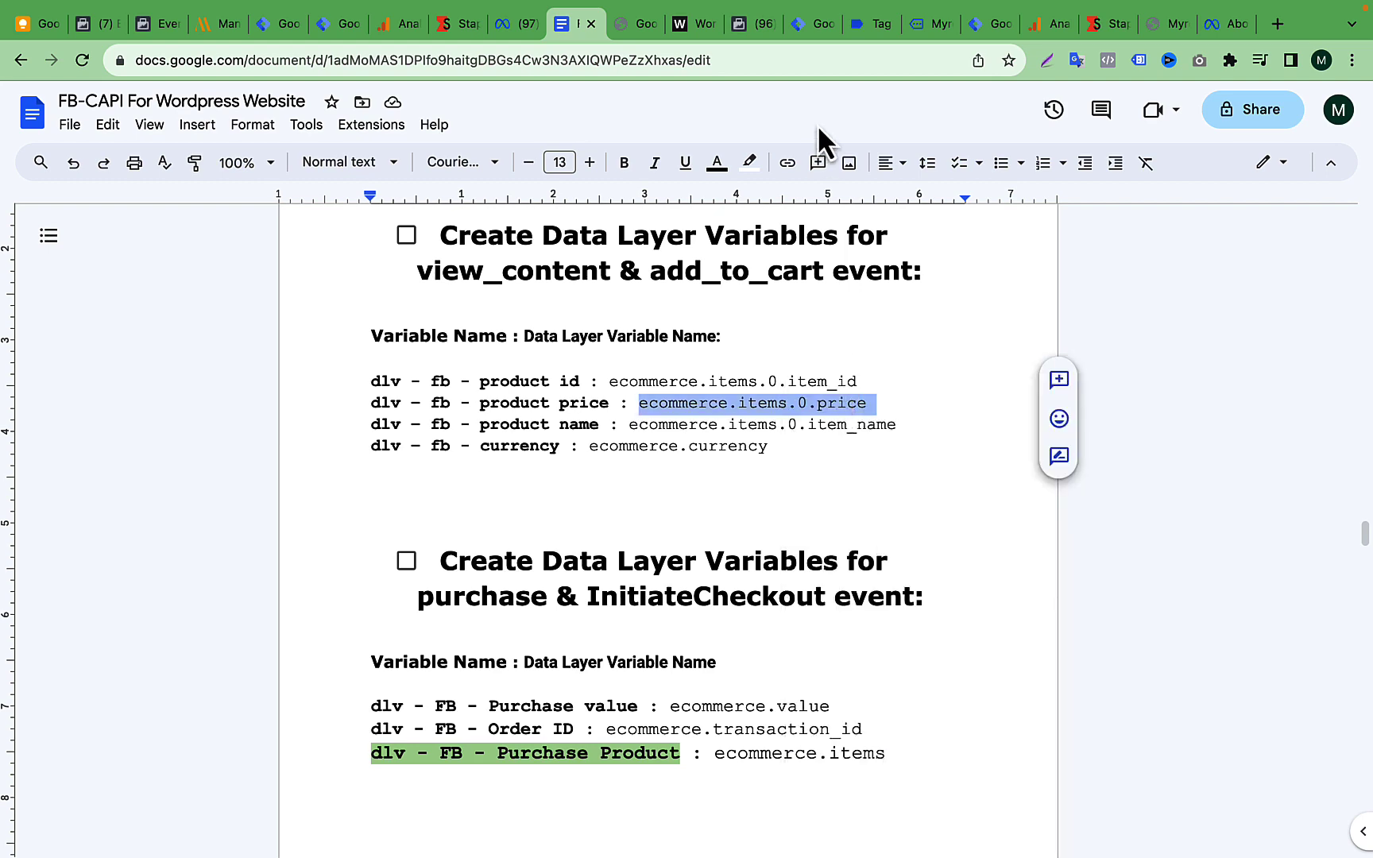
Step: Set the Data Layer Variable Name in Tag Manager to "ecommerce.items.0.price"
left_click(752, 31)
left_click(804, 25)
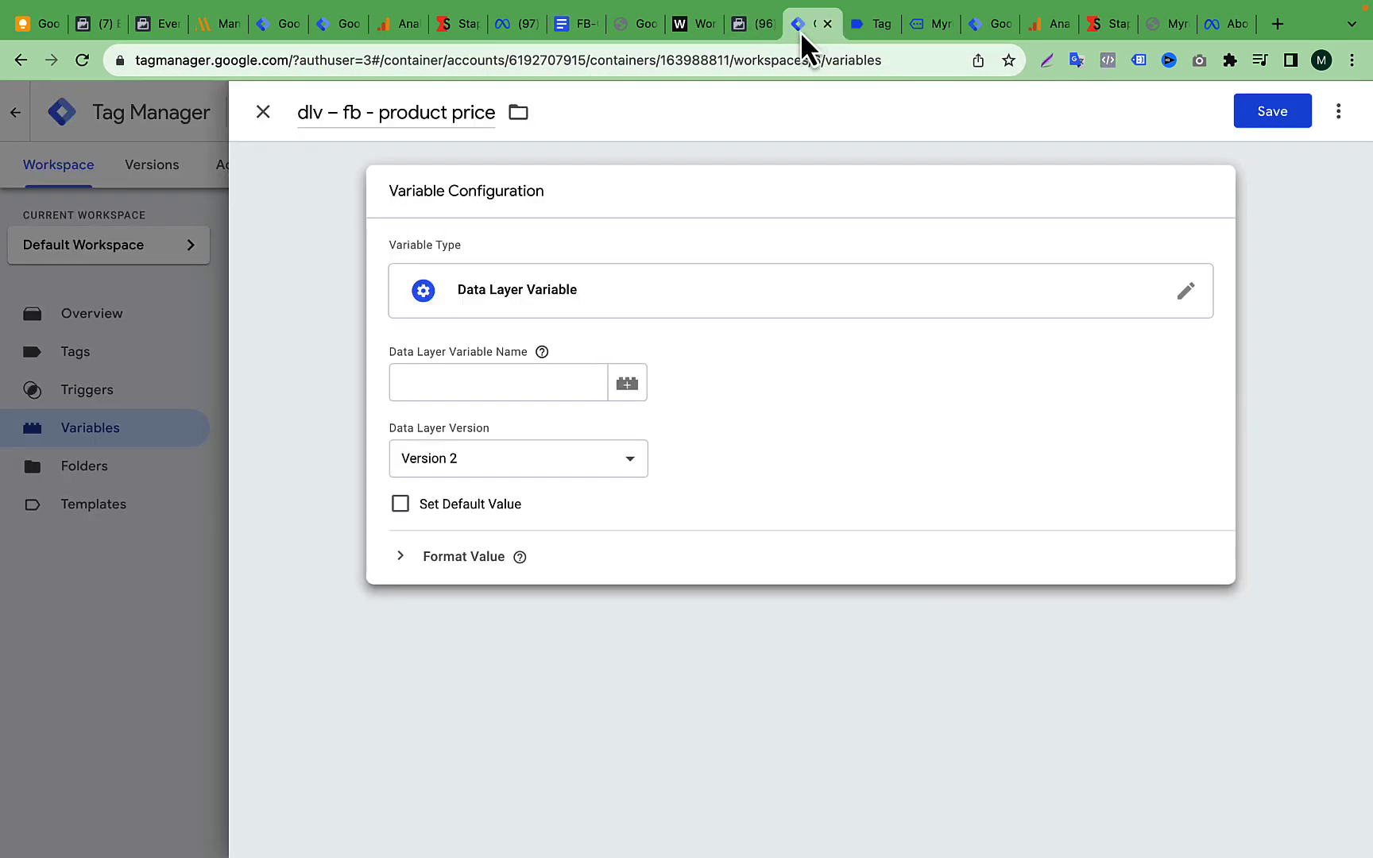
left_click(536, 380)
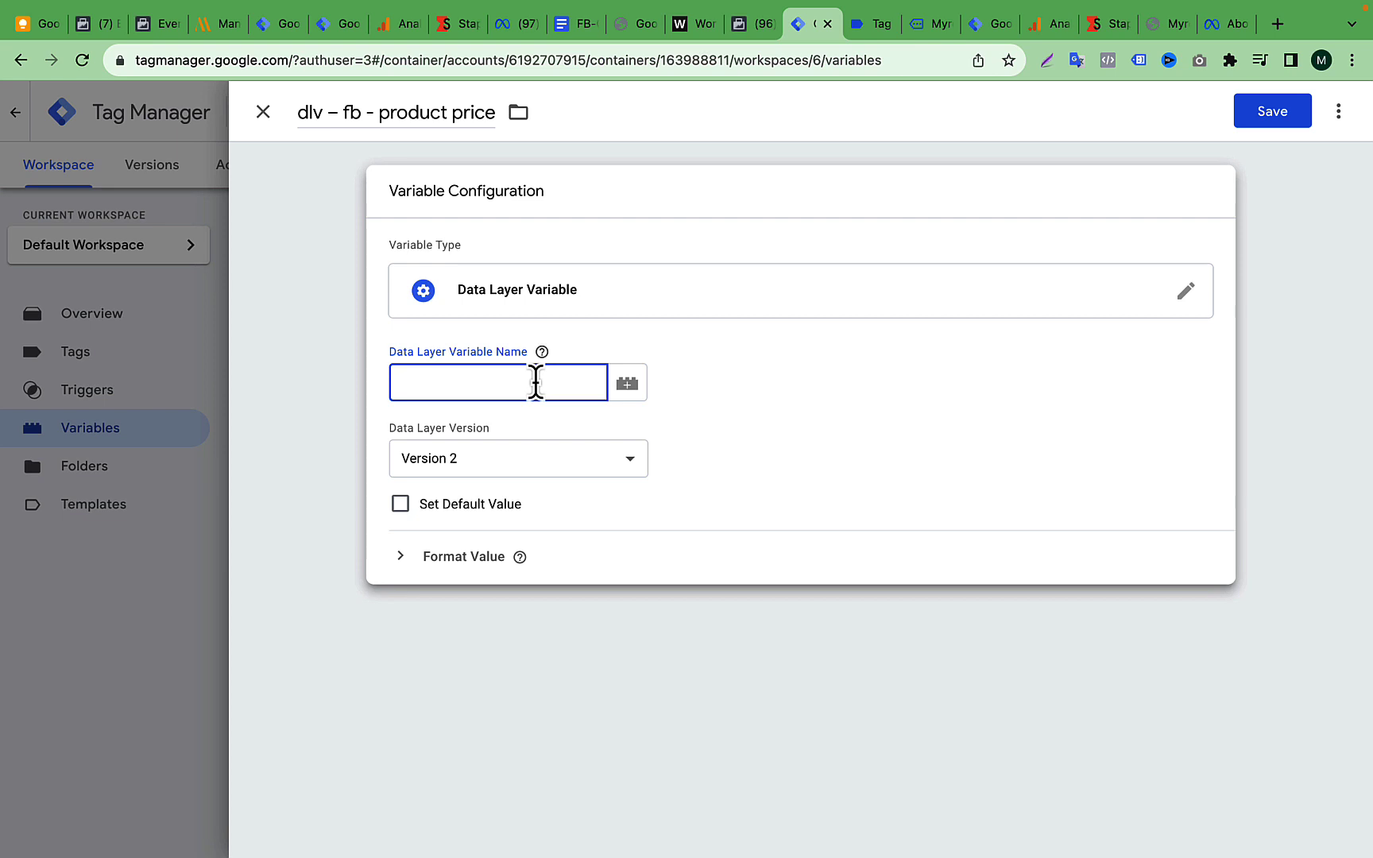
key("super+v")
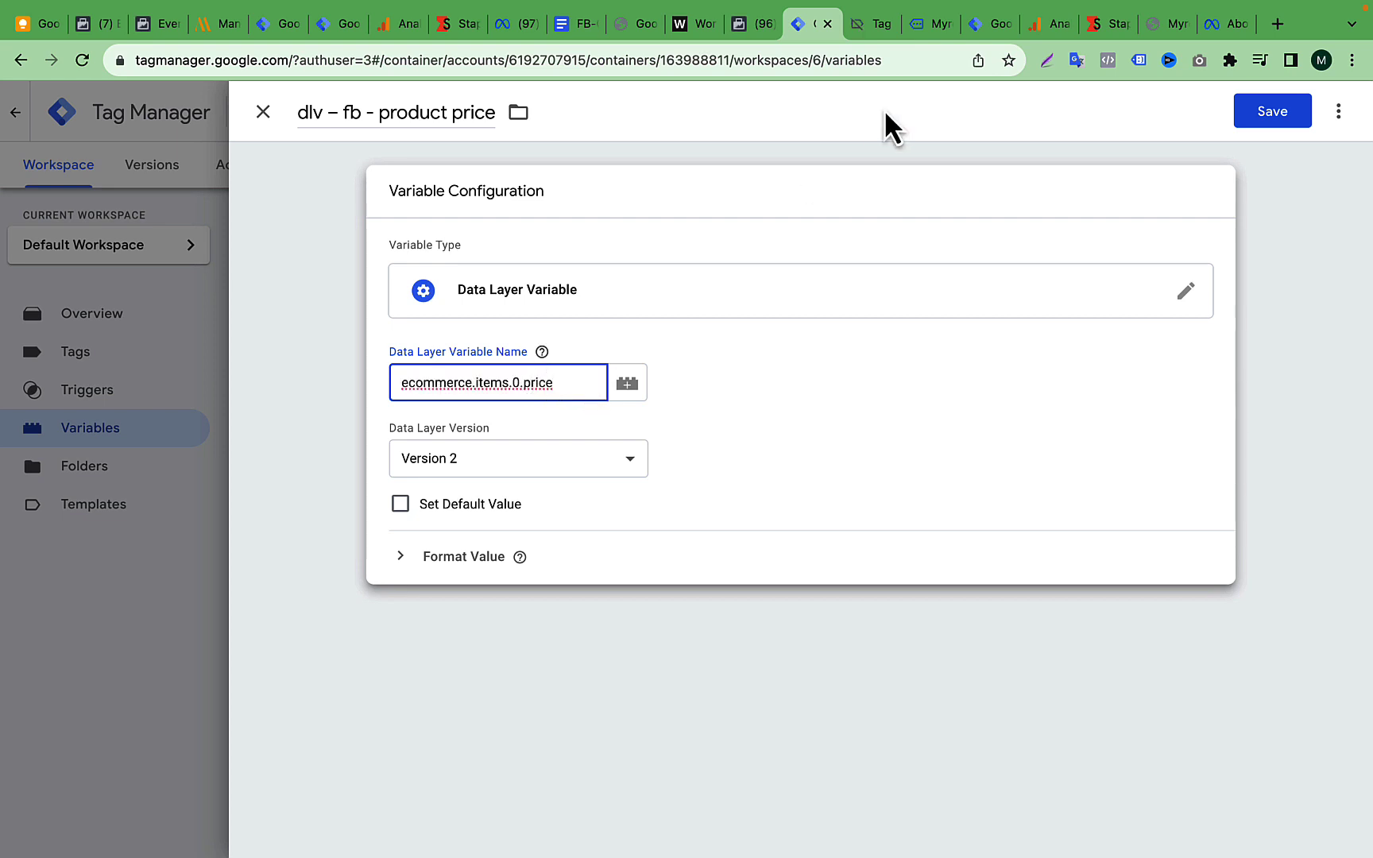
Step: Examine the ecommerce section and product prices in Tag Assistant's current data layer values for the product page
left_click(874, 24)
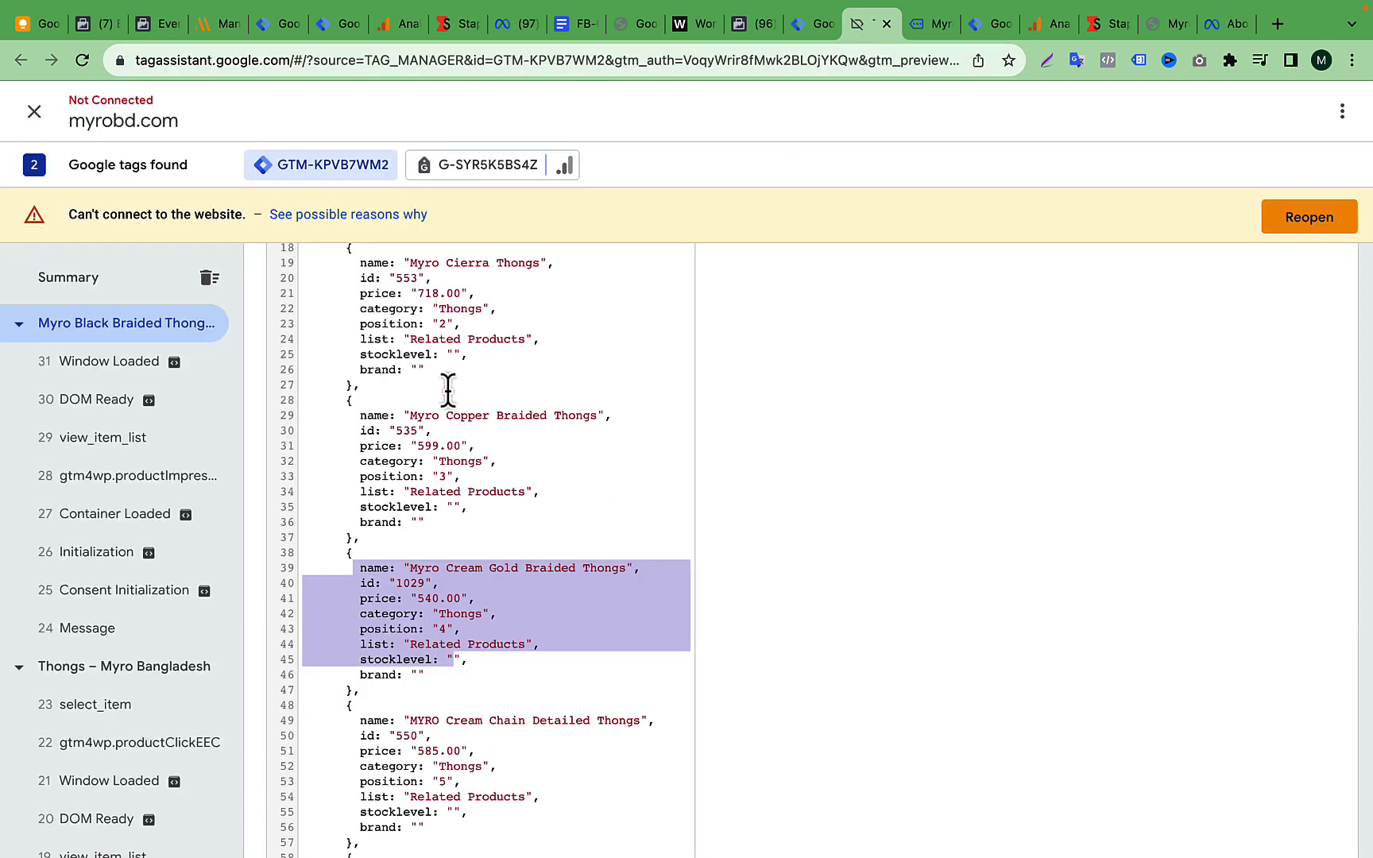
scroll(447, 393, "up", 5)
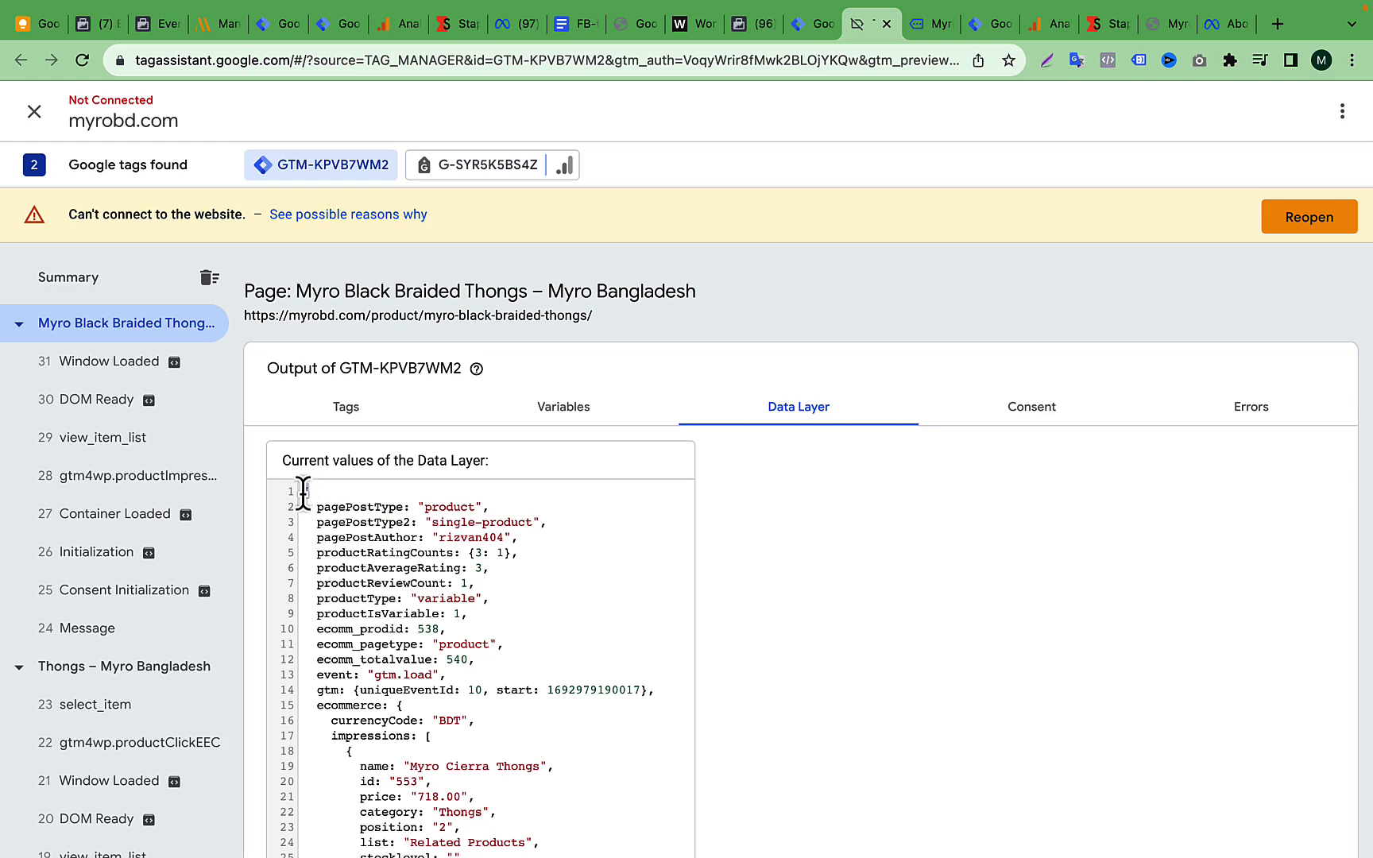
scroll(403, 682, "down", 3)
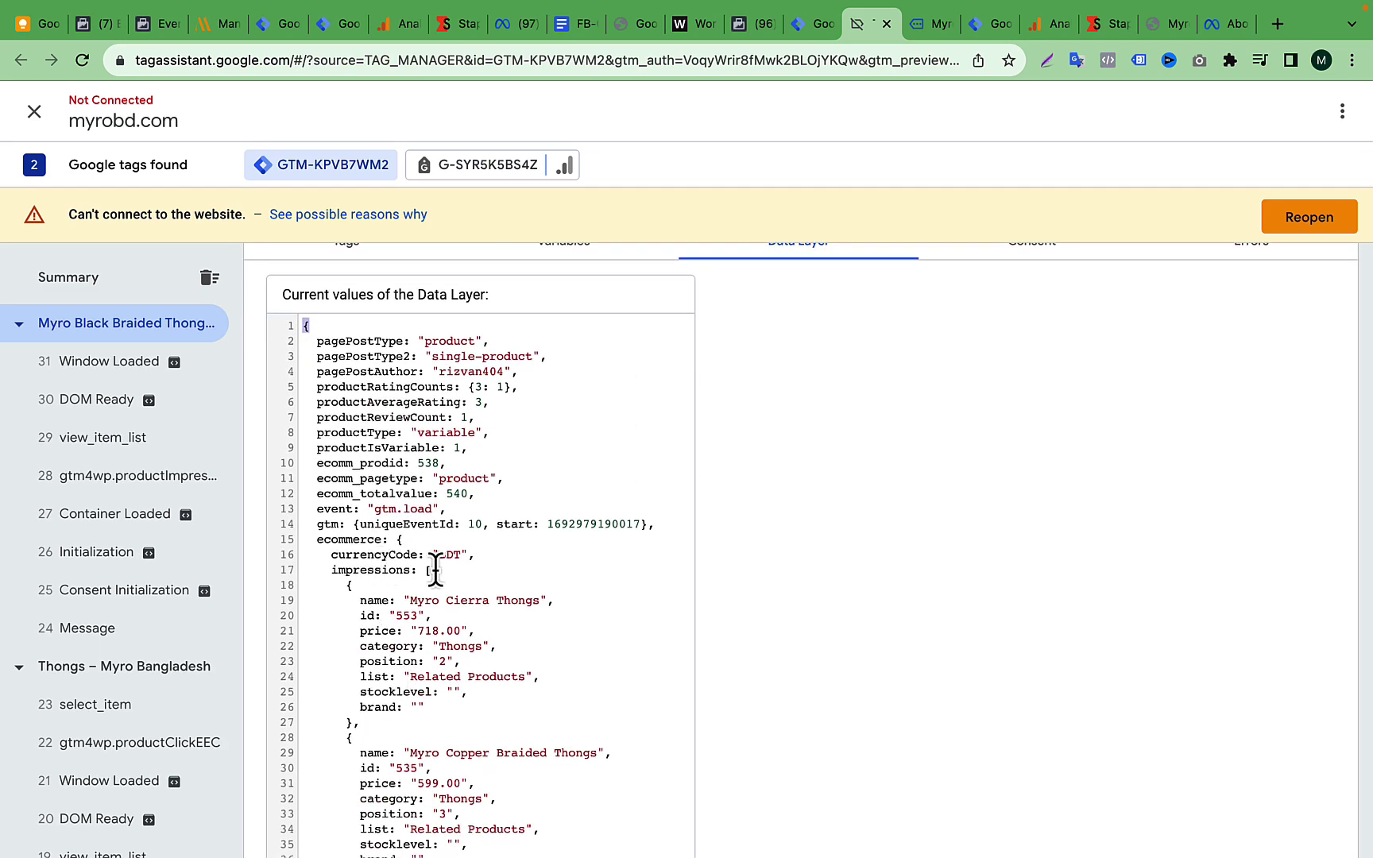
scroll(475, 570, "down", 2)
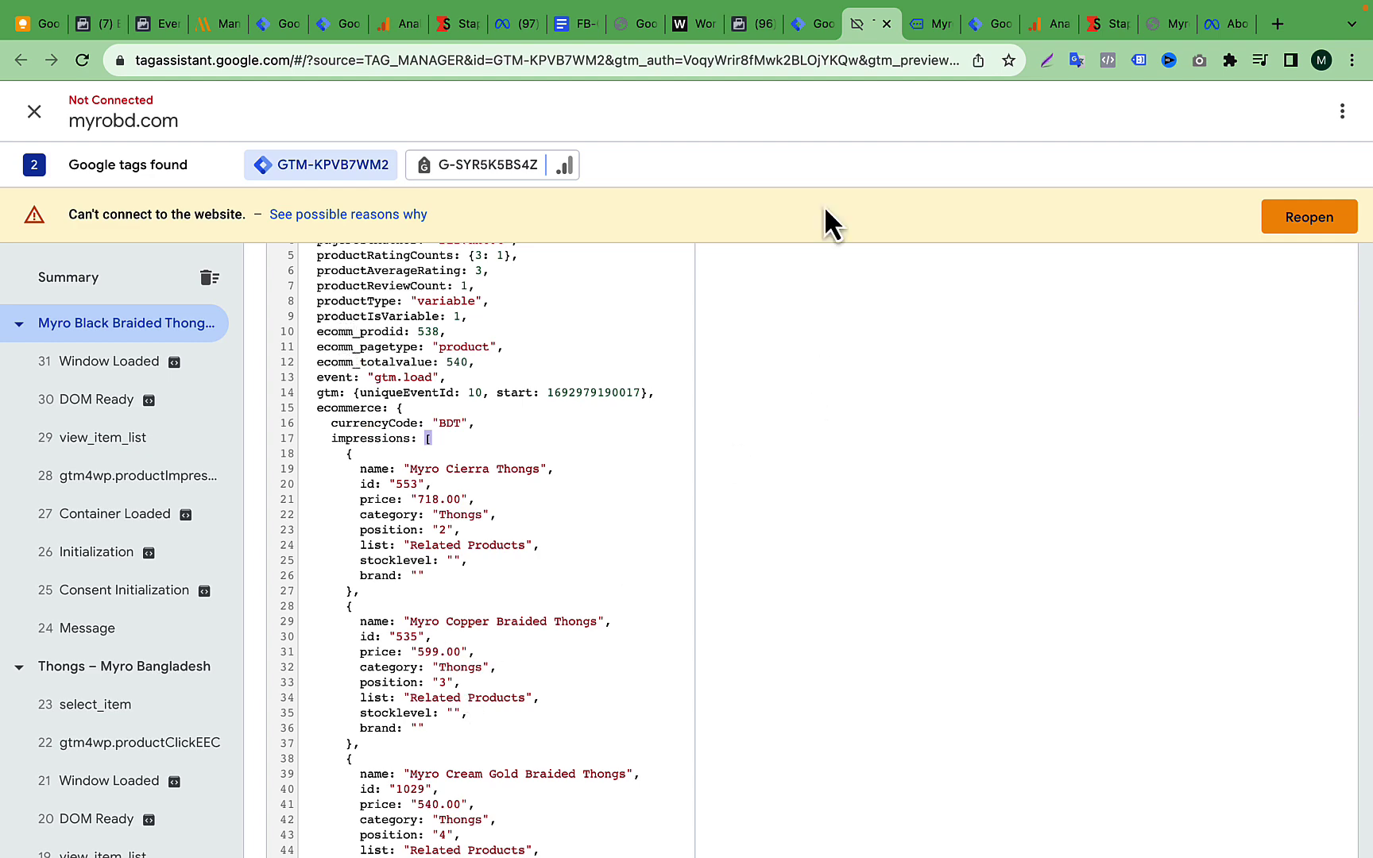
scroll(542, 367, "up", 5)
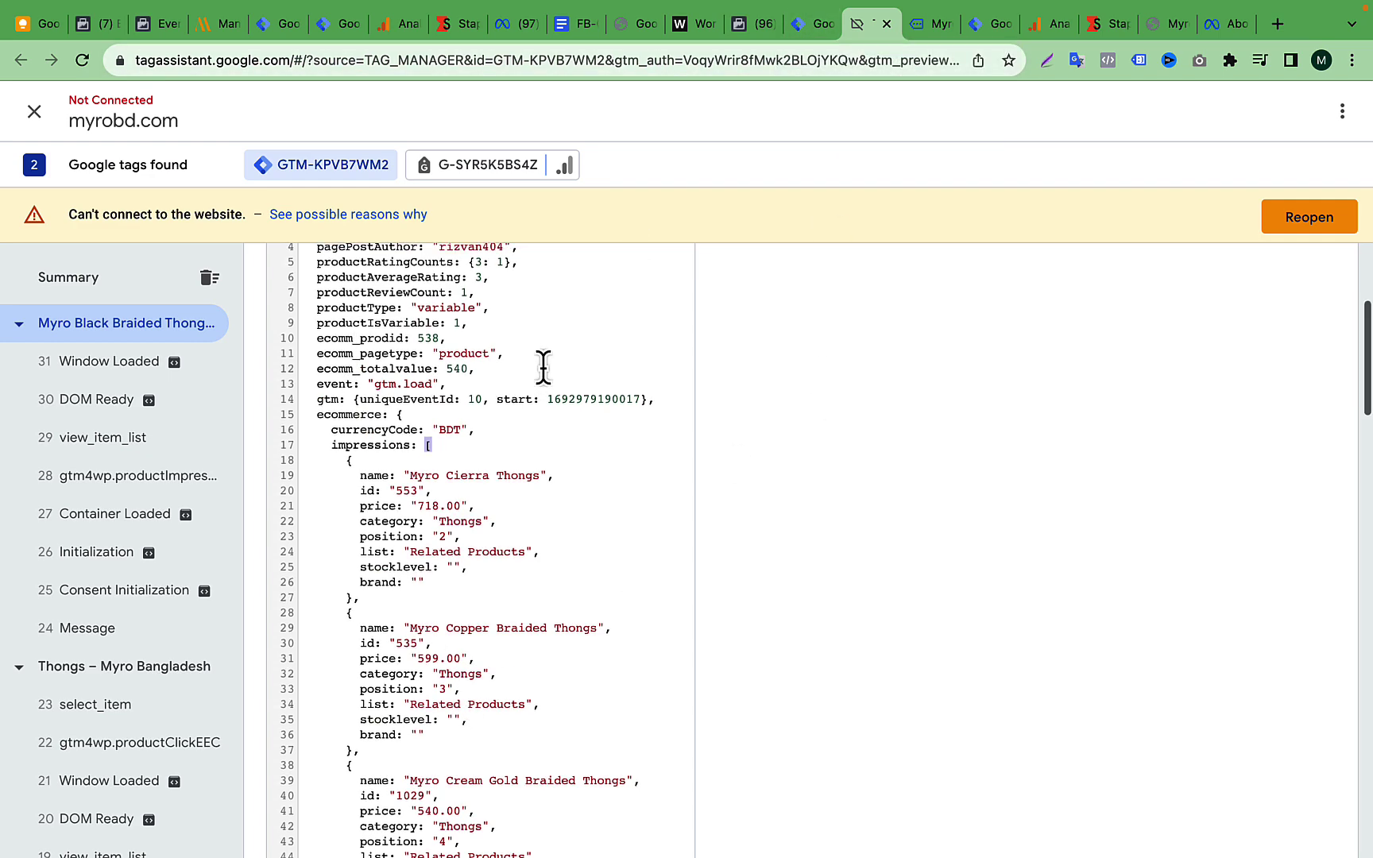
scroll(544, 371, "down", 4)
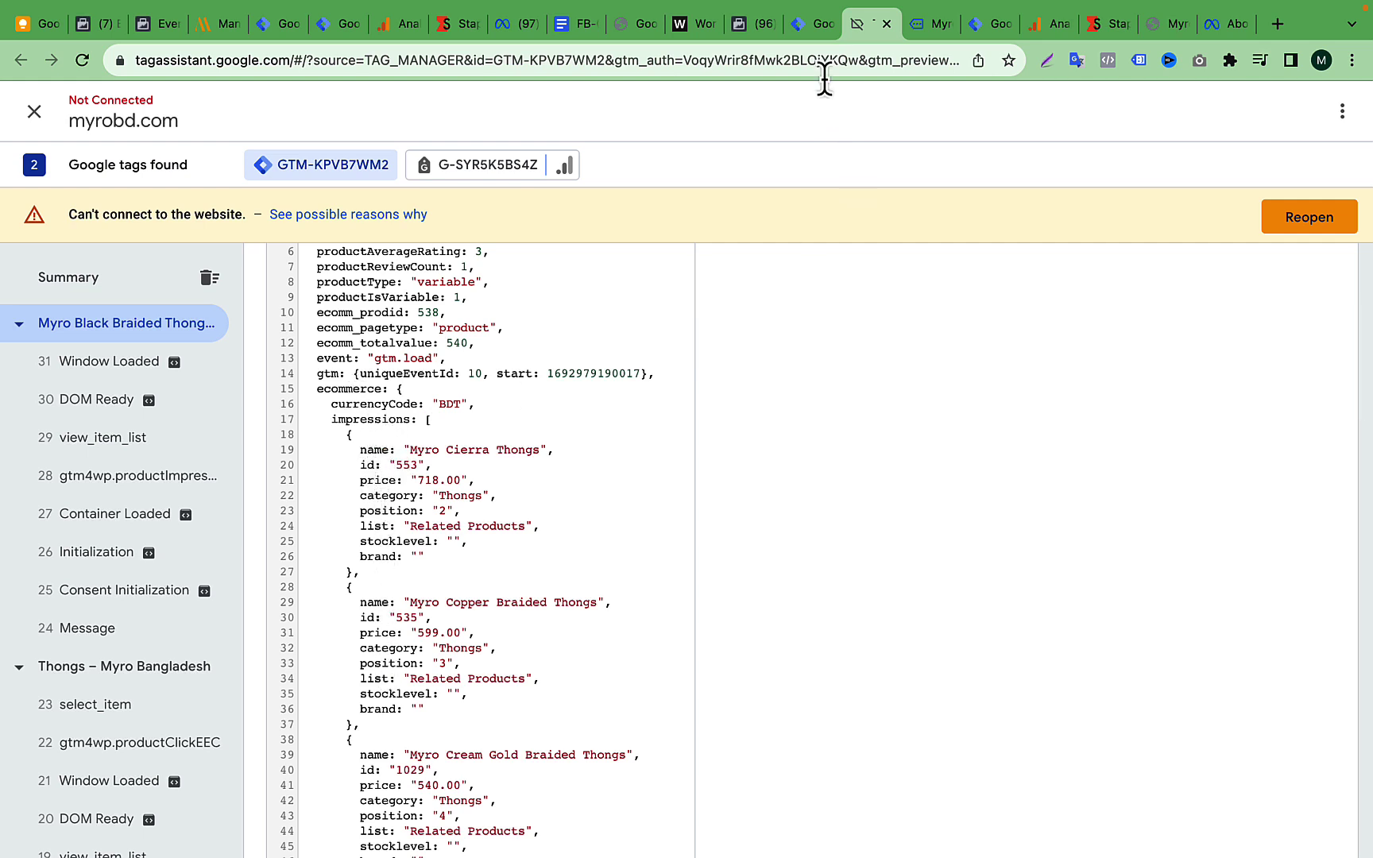
Step: Copy the variable name "dlv – fb - product name" from the FB-CAPI document
left_click(752, 24)
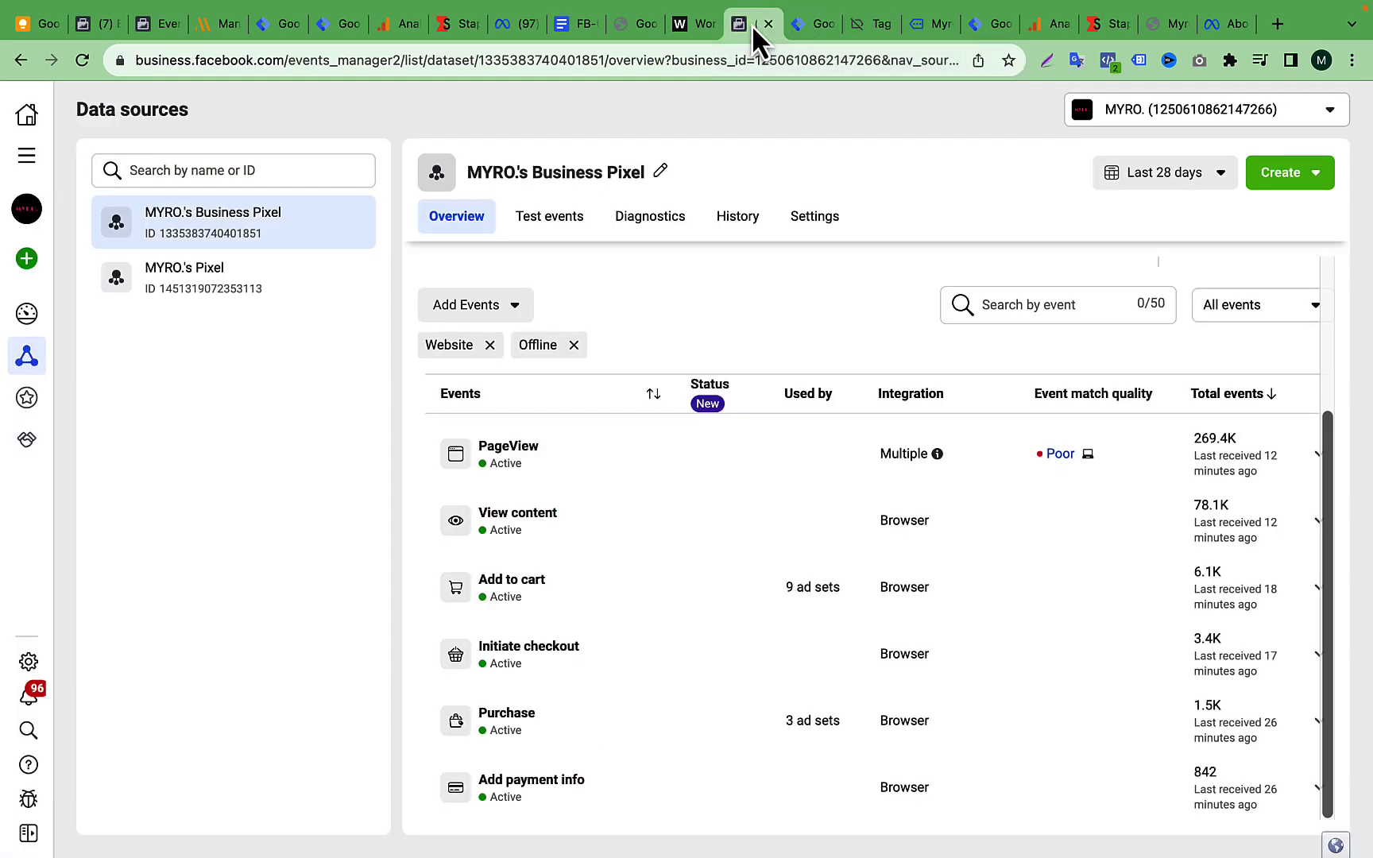
left_click(688, 25)
left_click(580, 26)
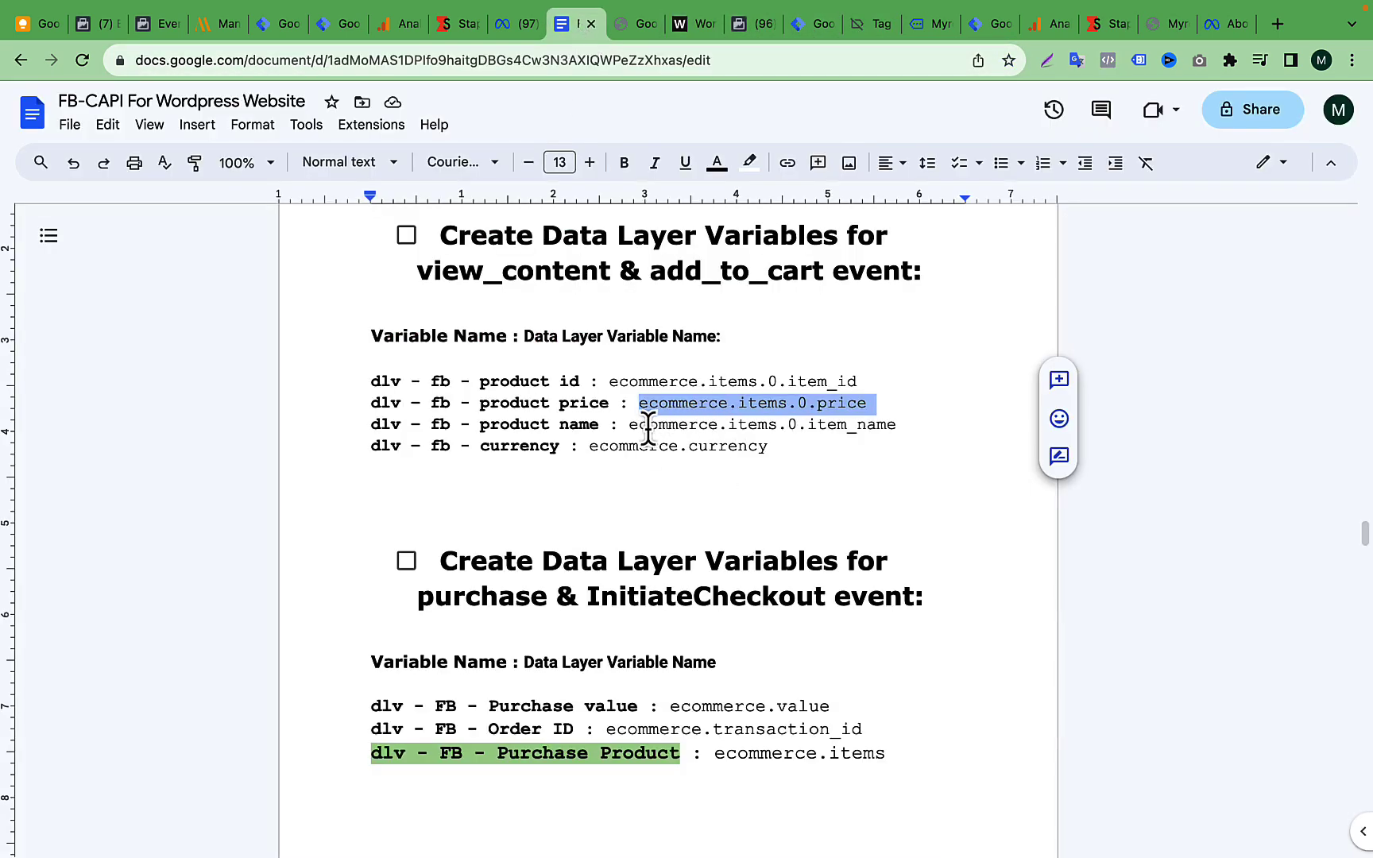
left_click_drag(368, 426, 600, 427)
right_click(600, 427)
left_click(660, 401)
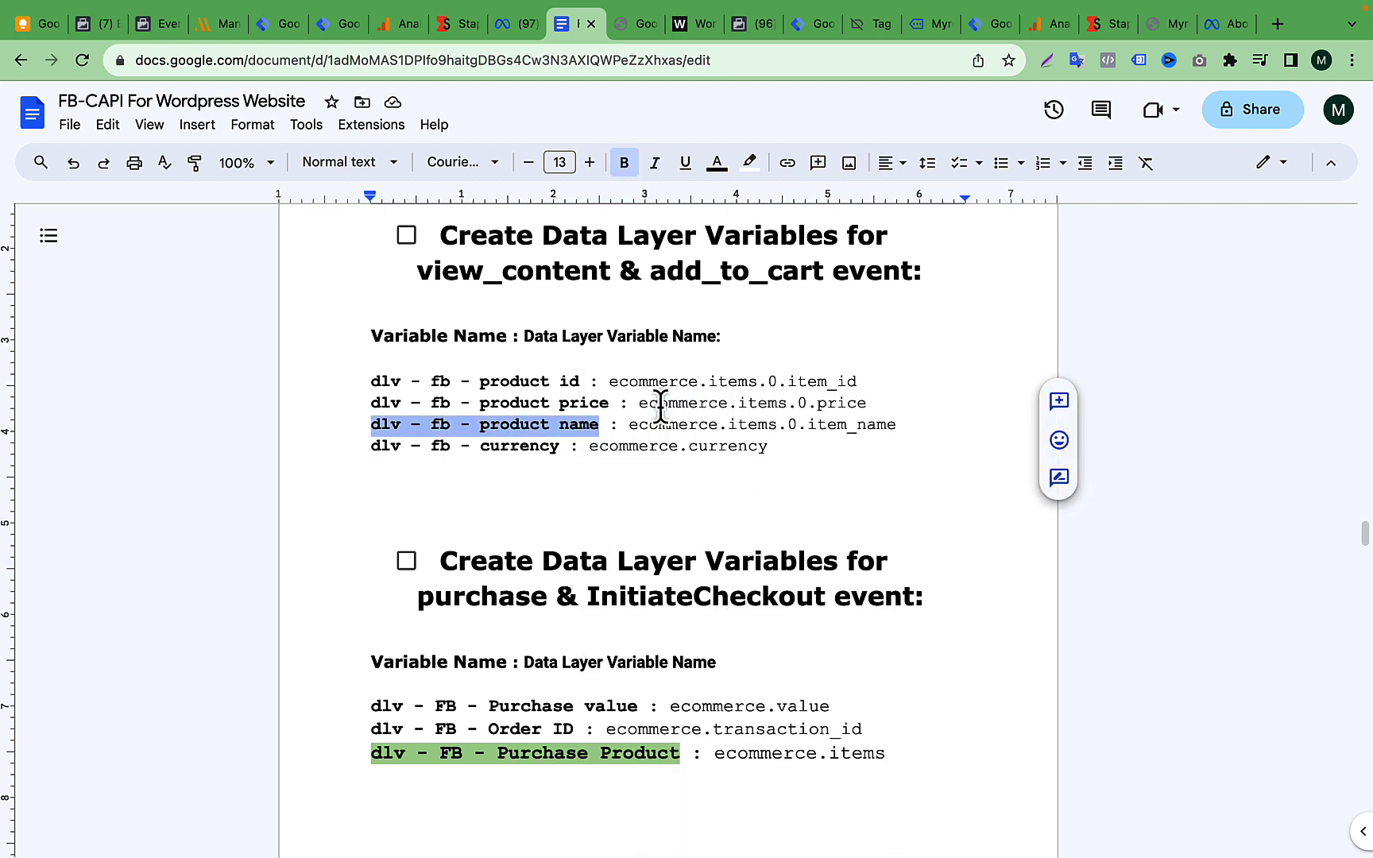
Step: Save the product price variable in Tag Manager and start another variable of type Data Layer Variable
left_click(812, 24)
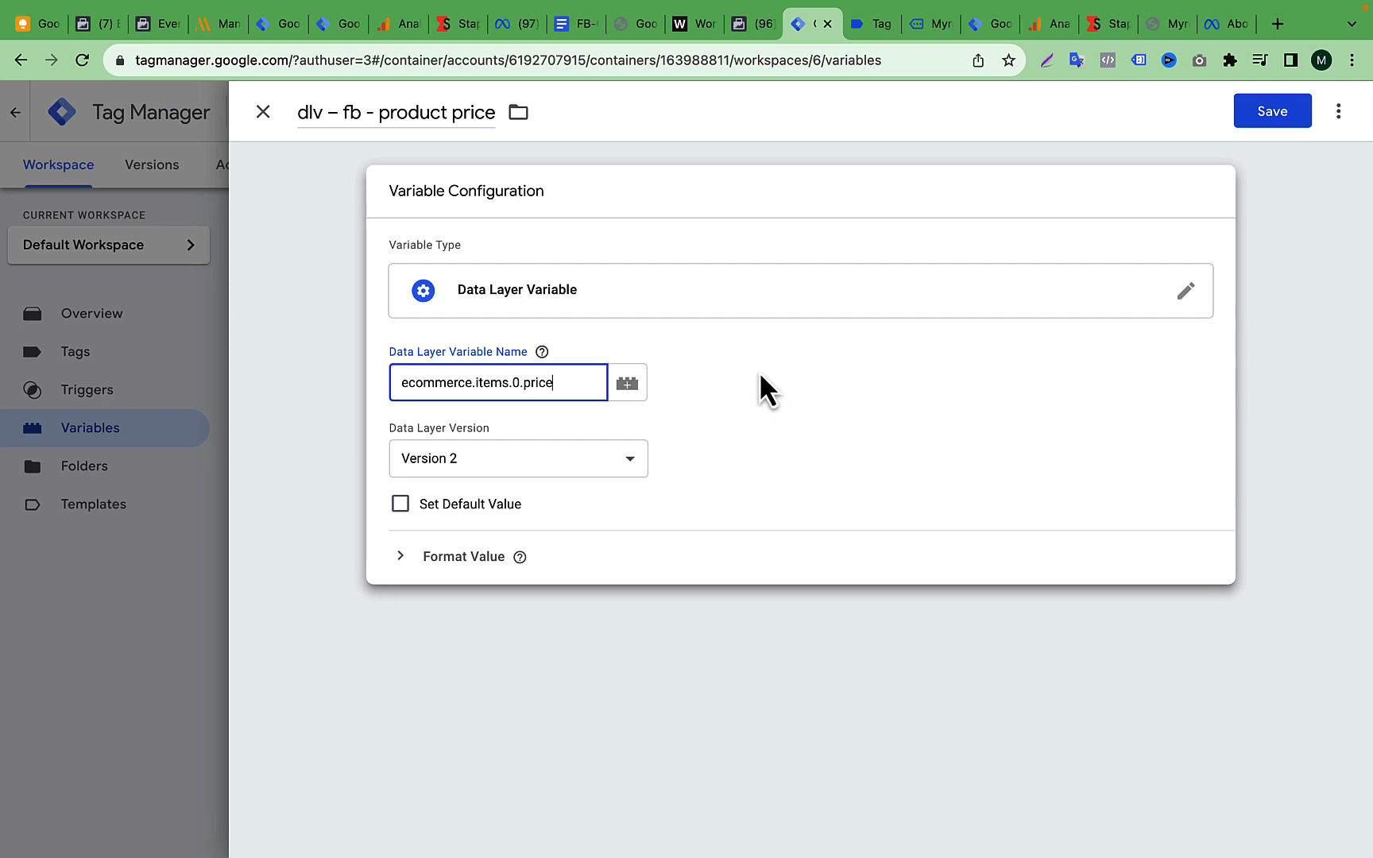
left_click(1255, 115)
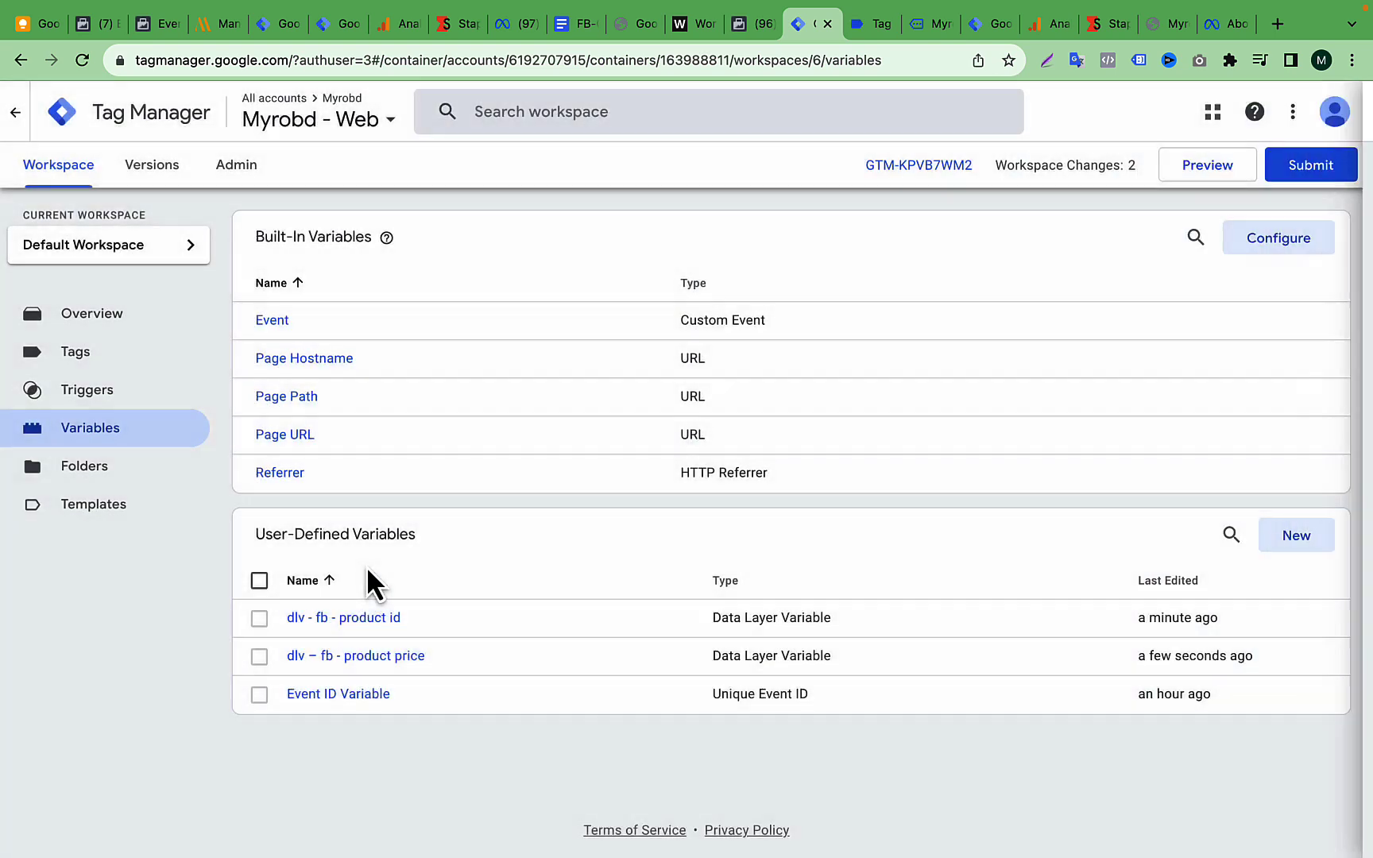
left_click(1300, 536)
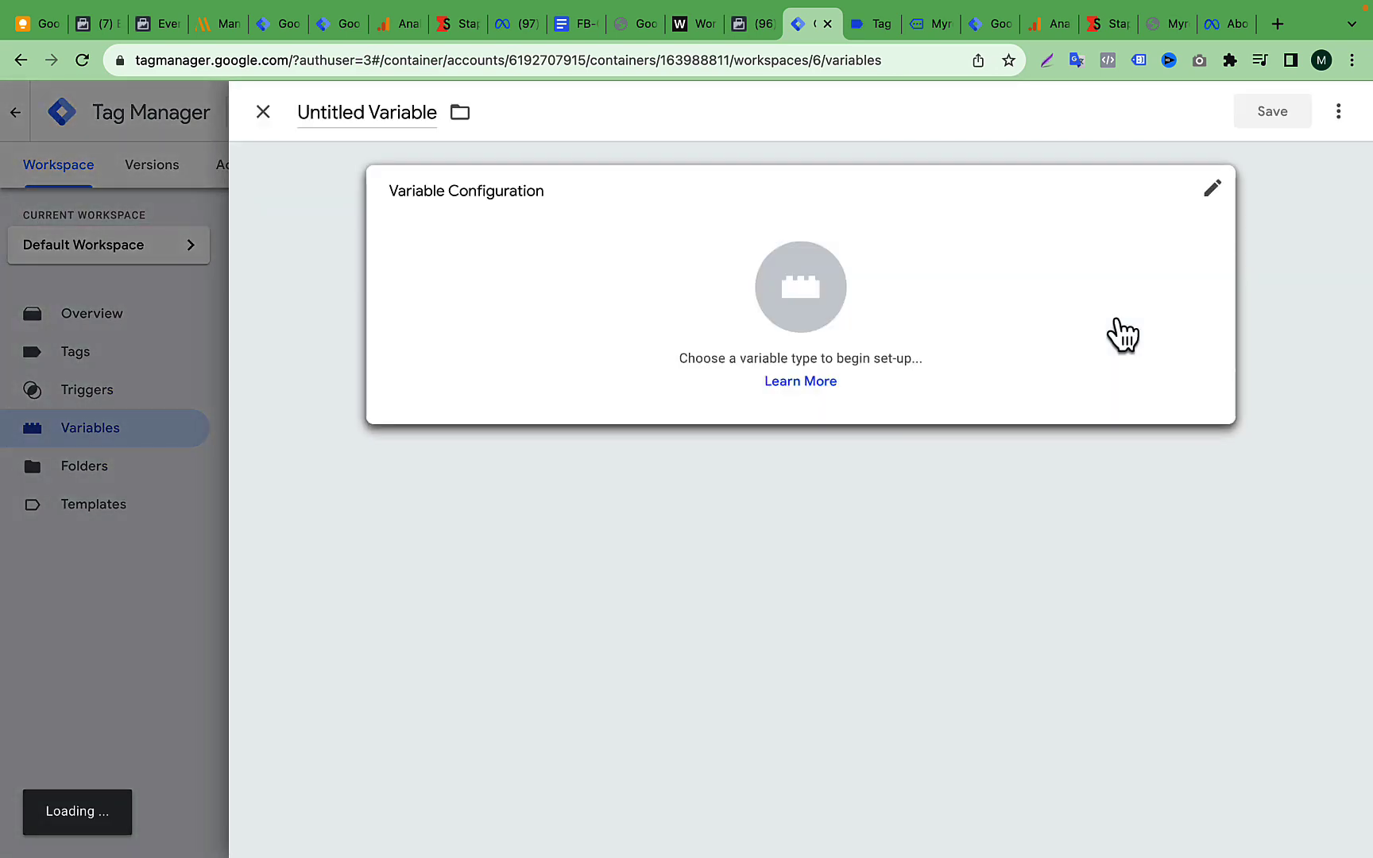
left_click(765, 256)
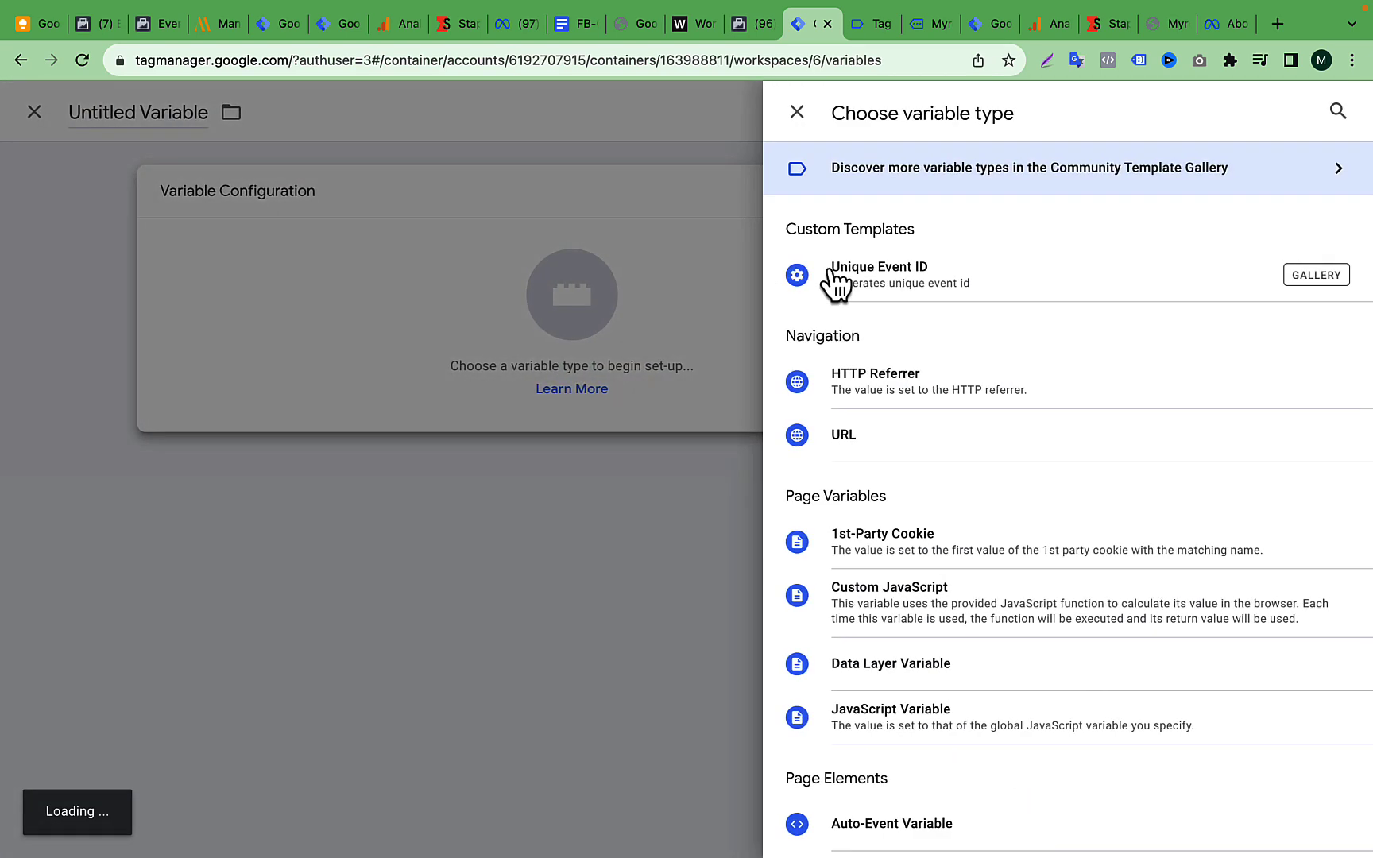
left_click(980, 661)
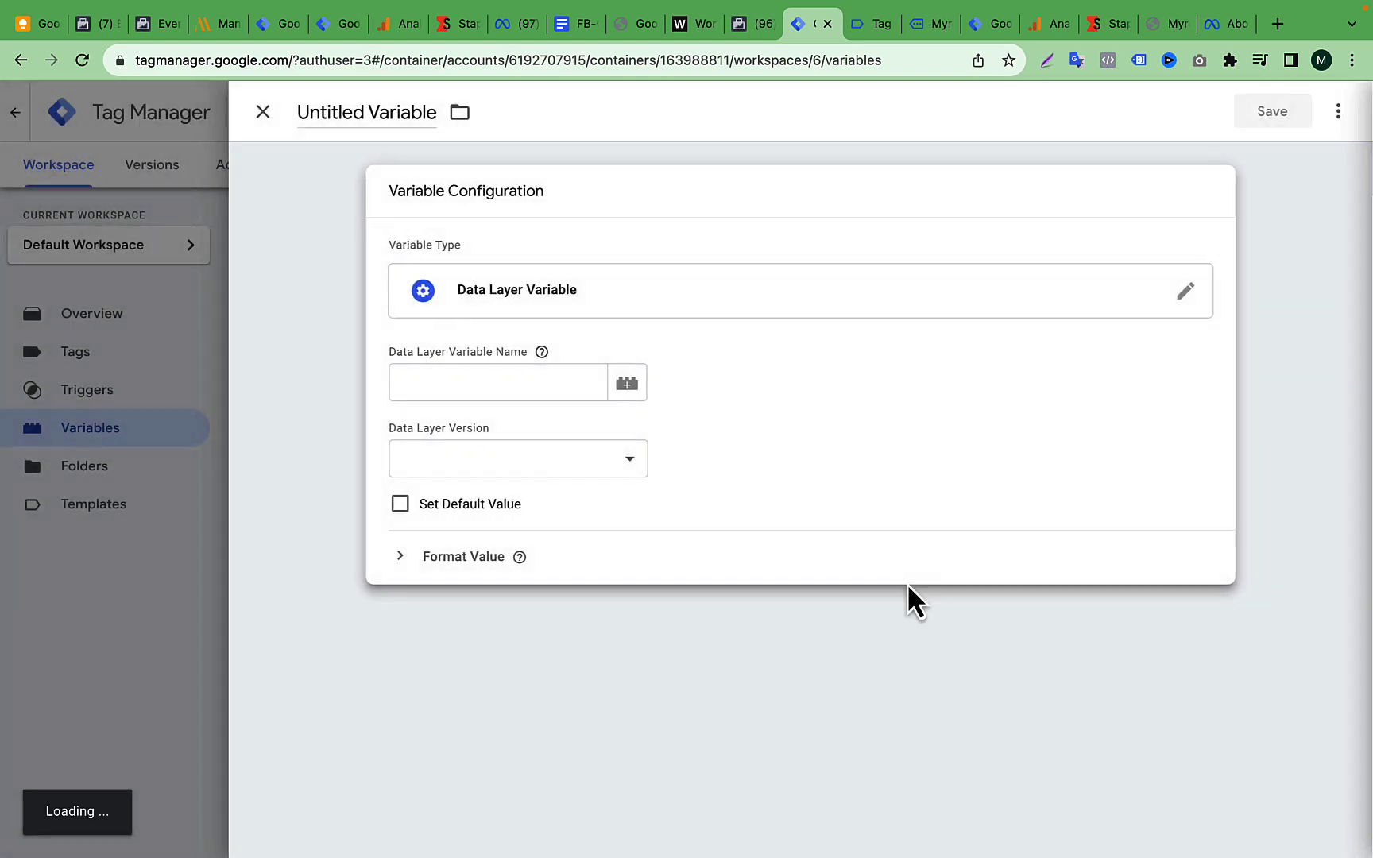
Step: Title the new Data Layer Variable "dlv – fb - product name"
left_click(354, 112)
key("super+v")
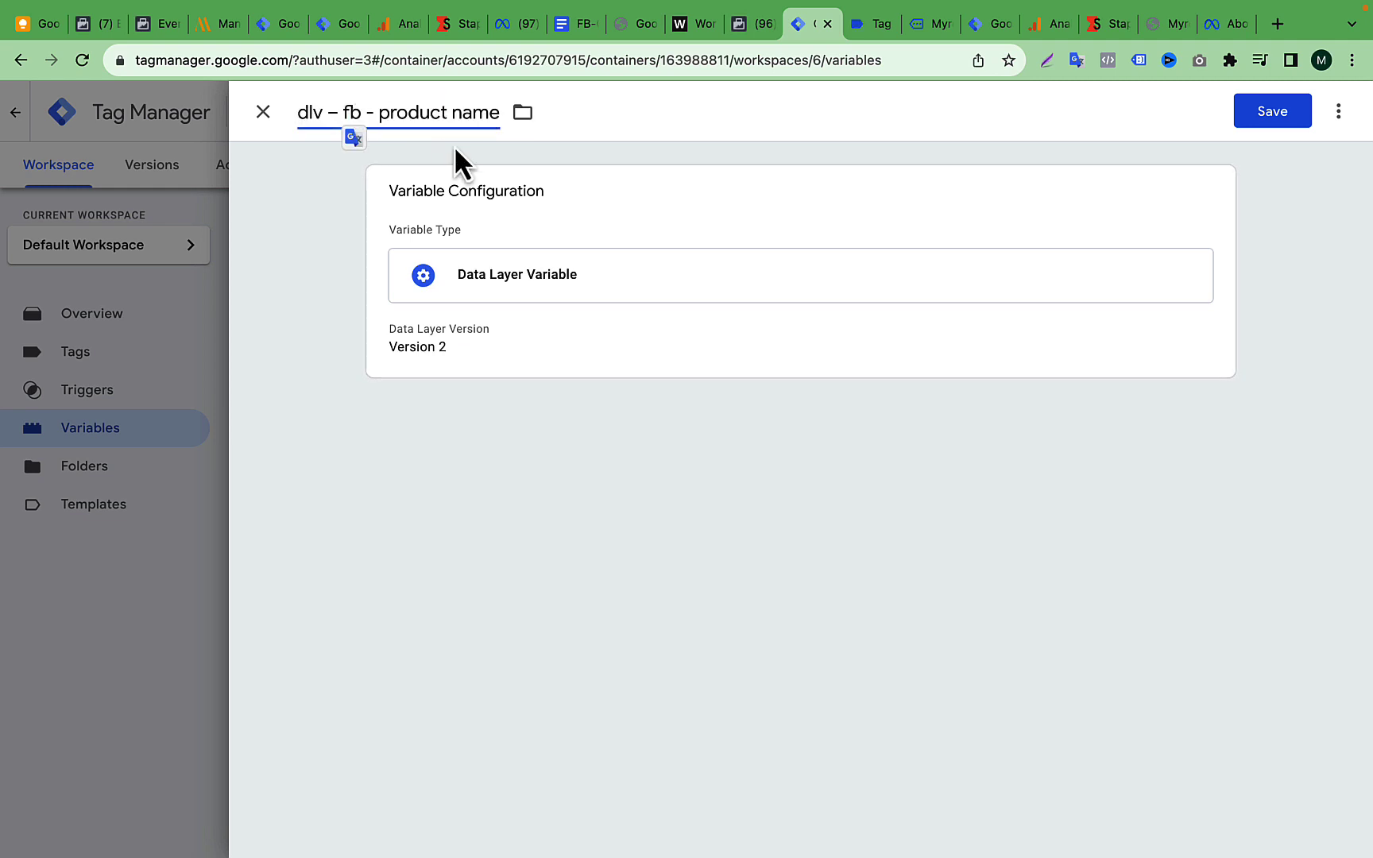
left_click(582, 293)
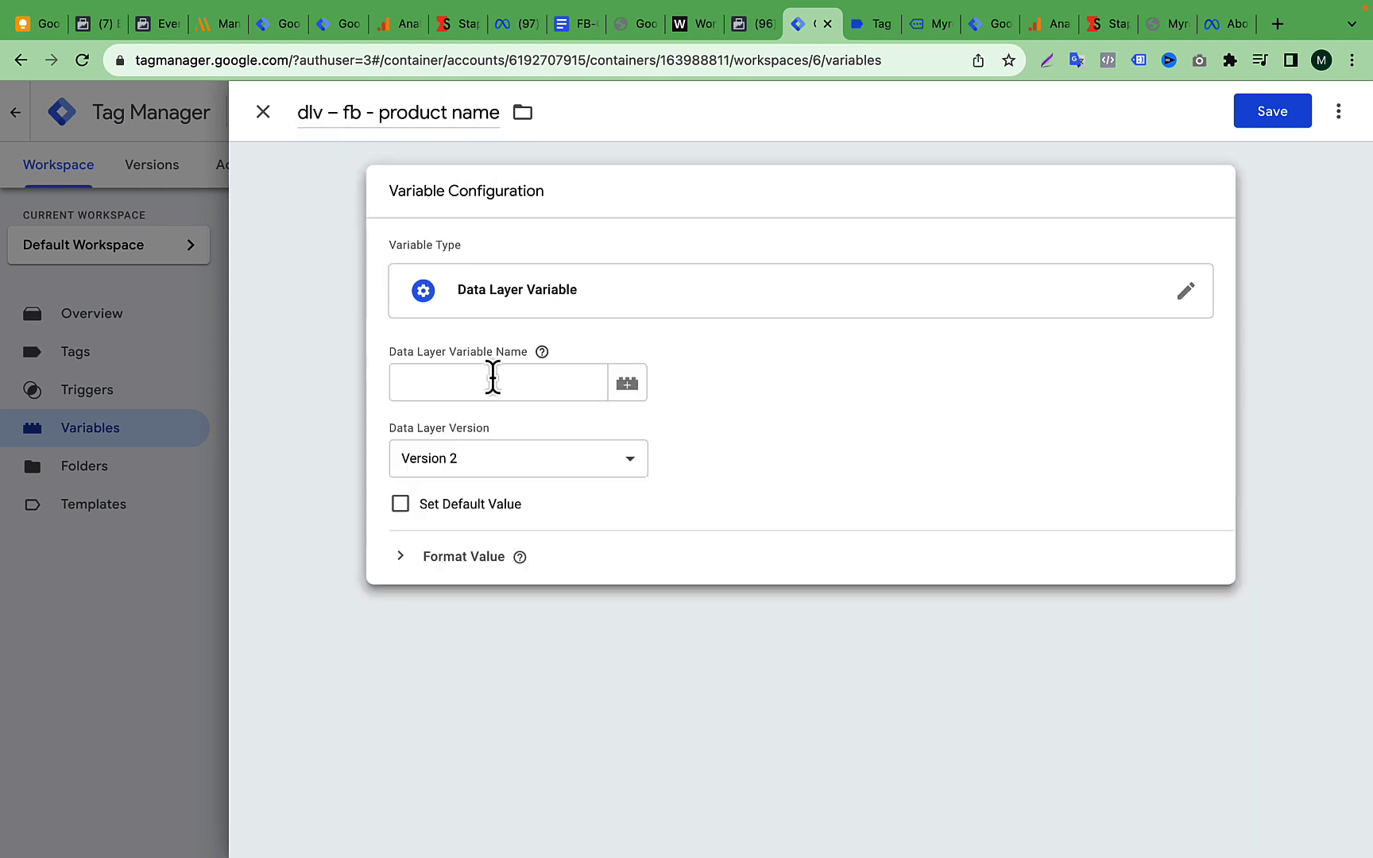
Step: Copy the data layer path "ecommerce.items.0.item_name" for the product name variable from the FB-CAPI document
left_click(493, 378)
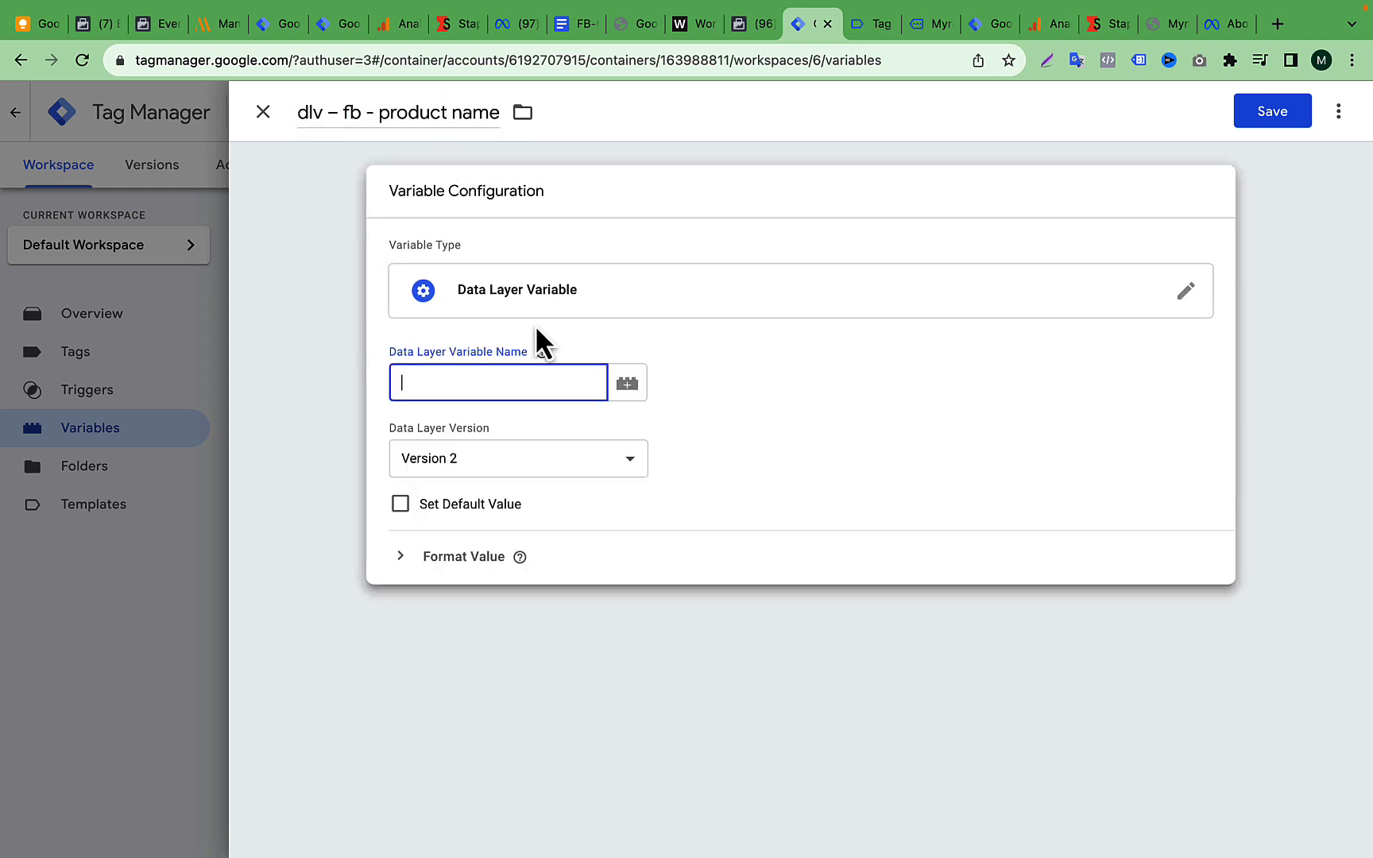
left_click(569, 23)
left_click(647, 429)
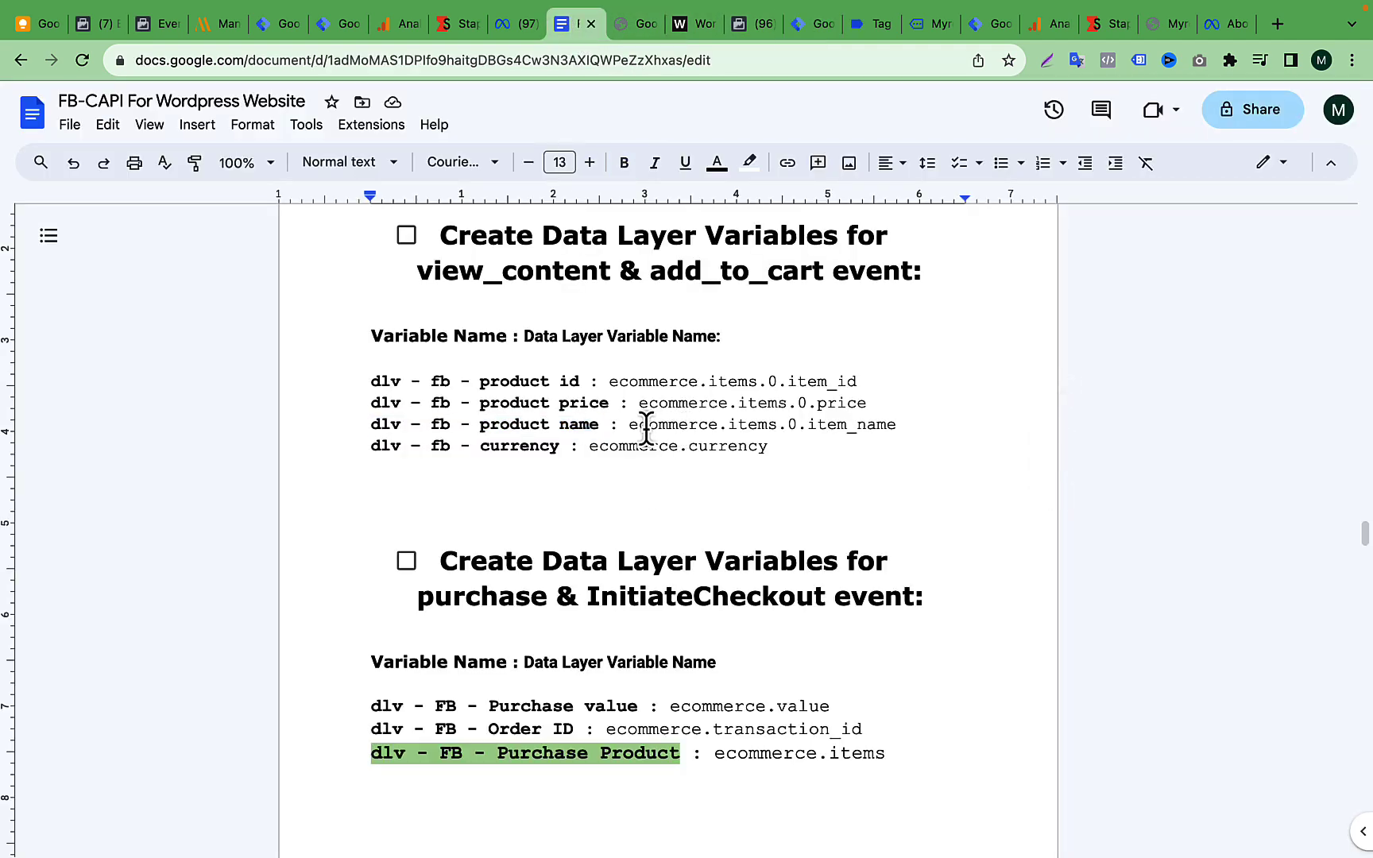
left_click_drag(629, 426, 888, 433)
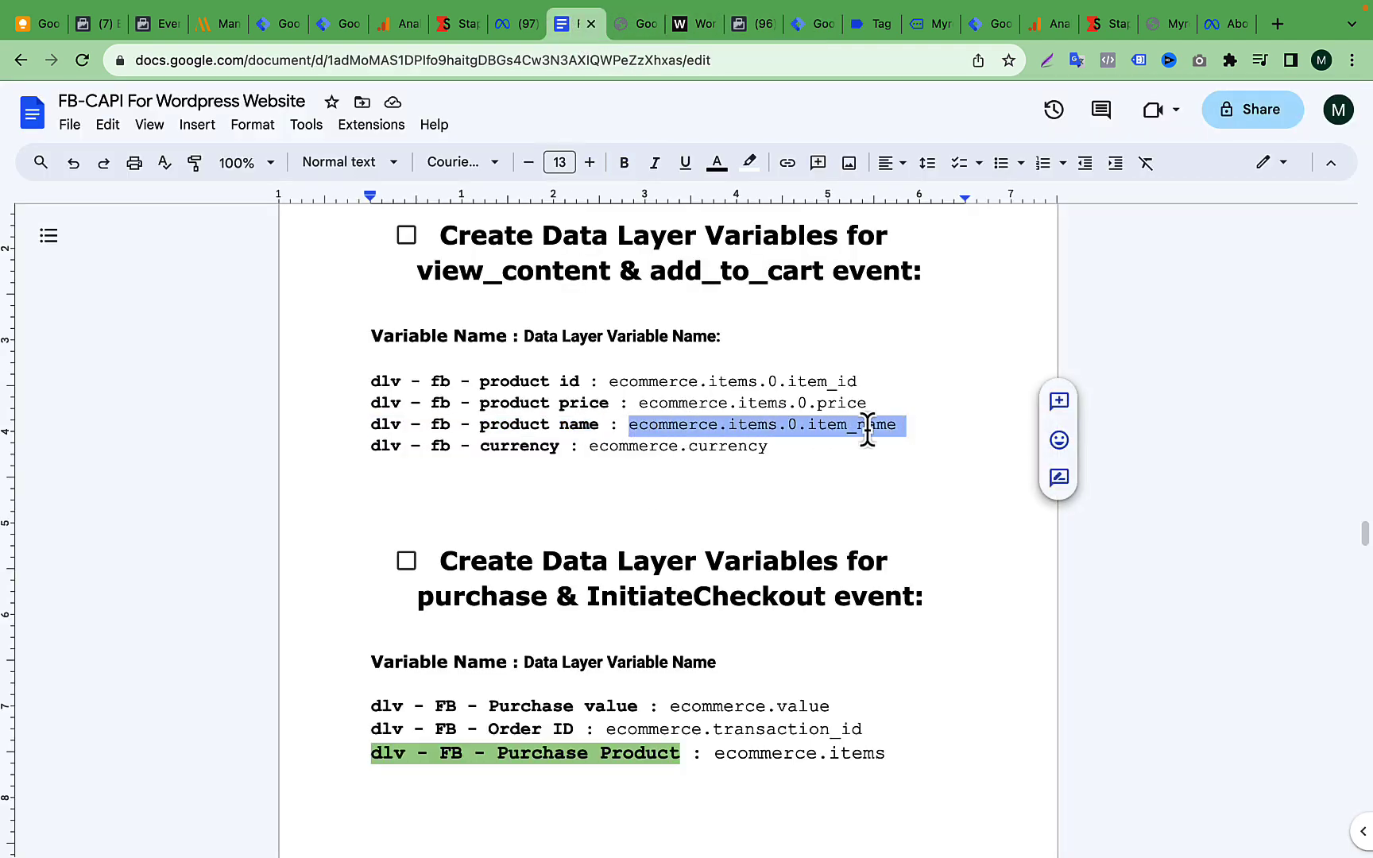
right_click(868, 437)
left_click(997, 405)
Step: Examine the item_name key and its values in the ecommerce items of Tag Assistant's data layer, comparing them with the document's path
left_click(874, 24)
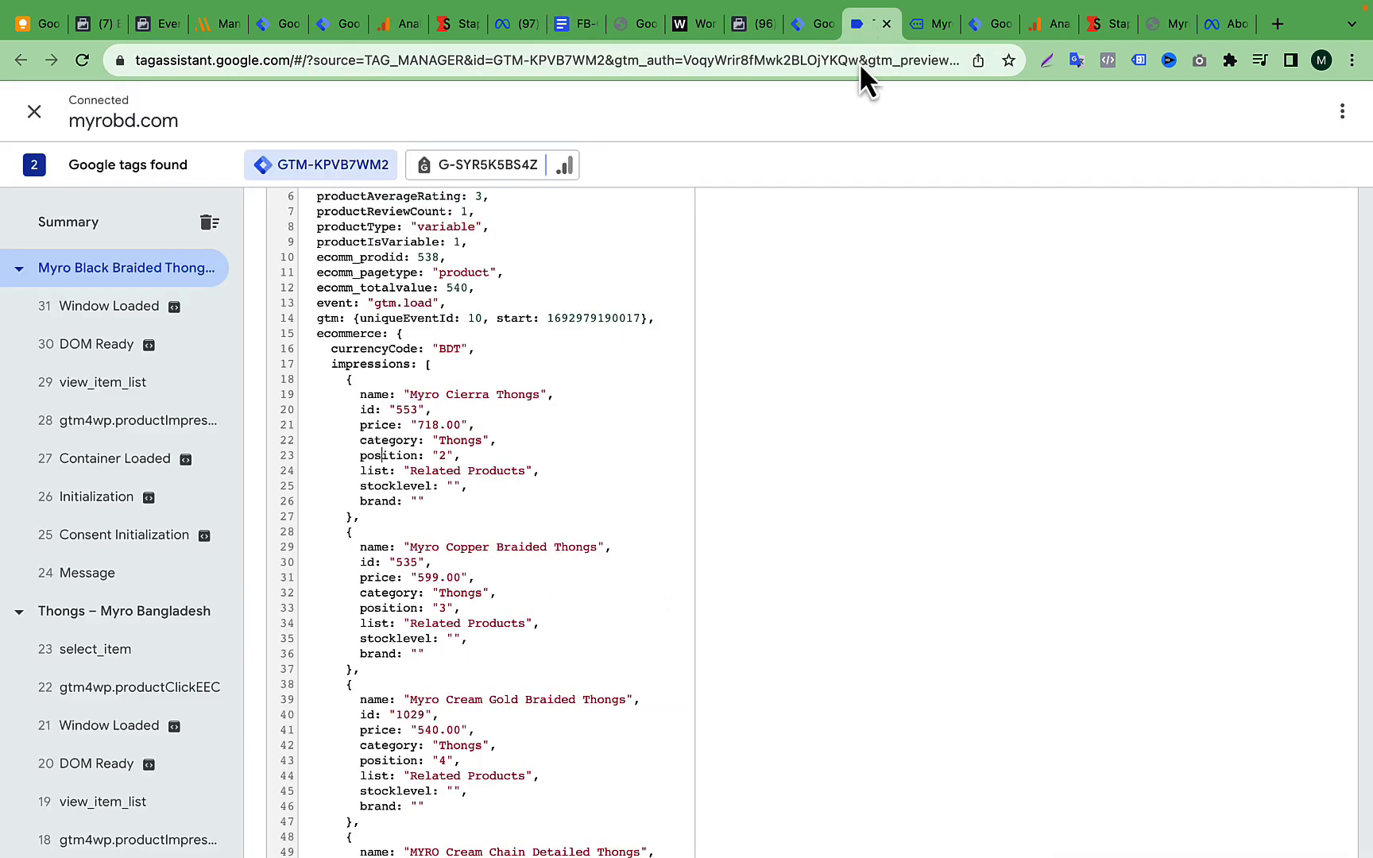
scroll(445, 460, "down", 10)
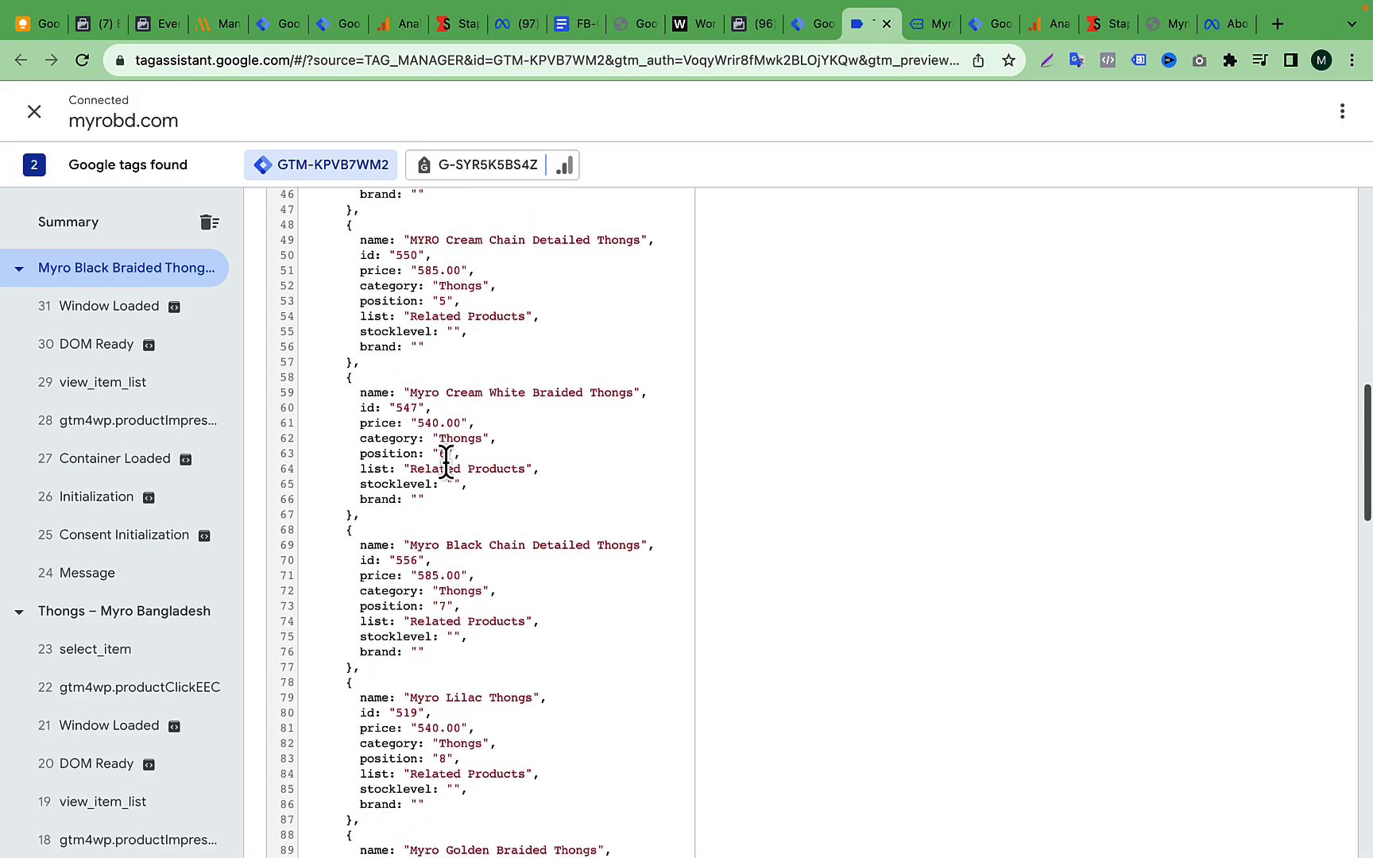
scroll(445, 460, "down", 7)
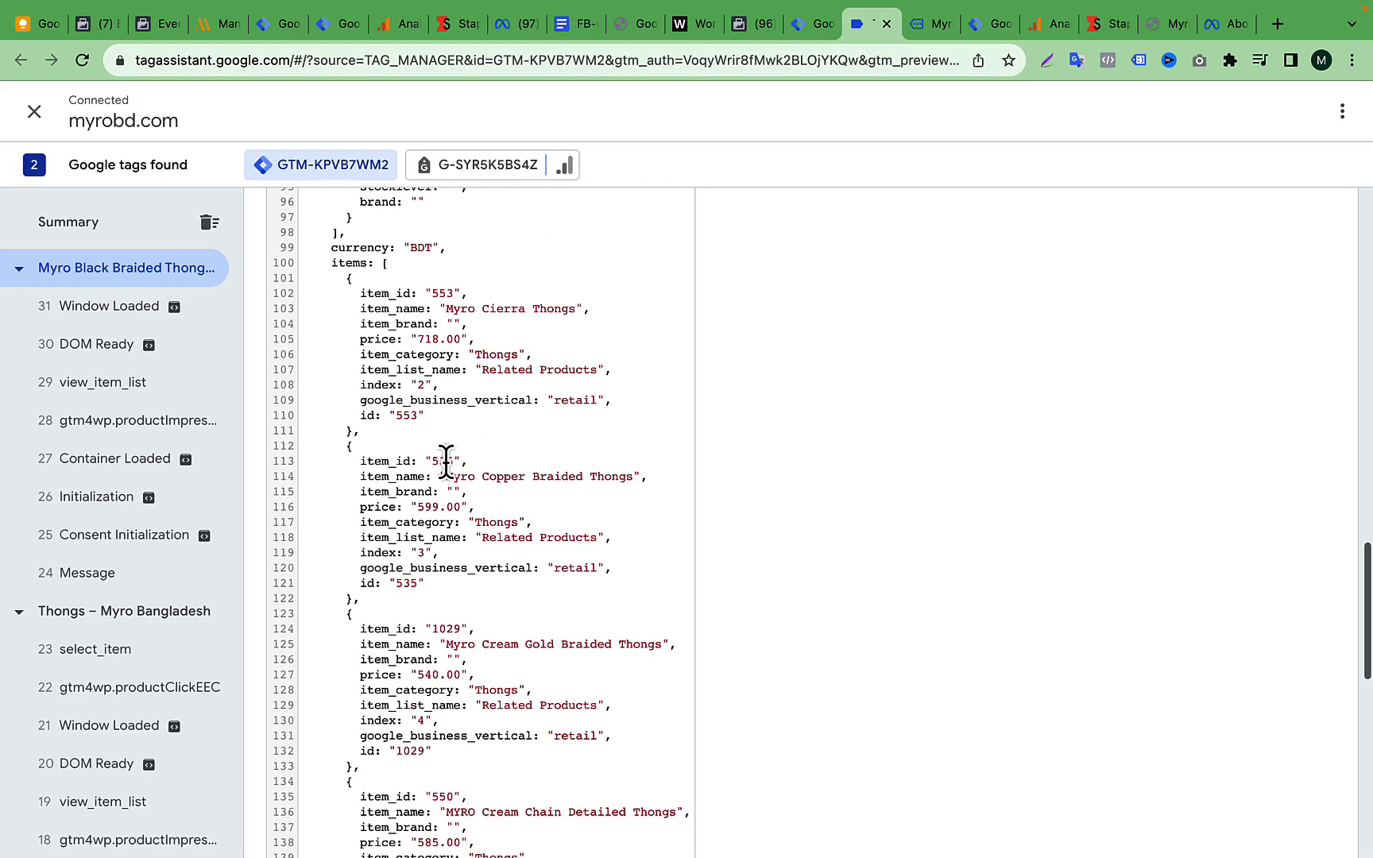
left_click_drag(360, 477, 427, 477)
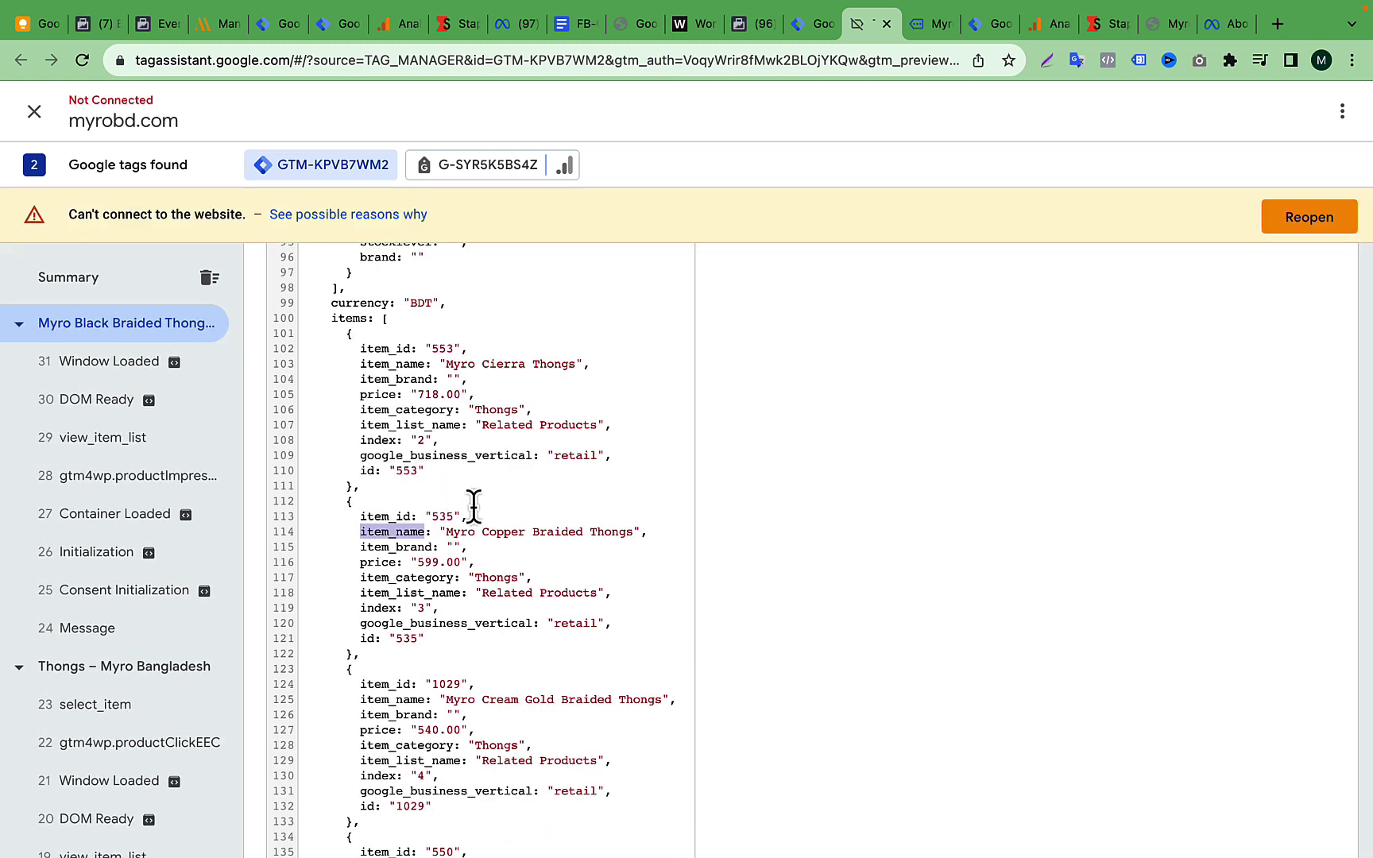
left_click(472, 508)
left_click_drag(362, 532, 628, 531)
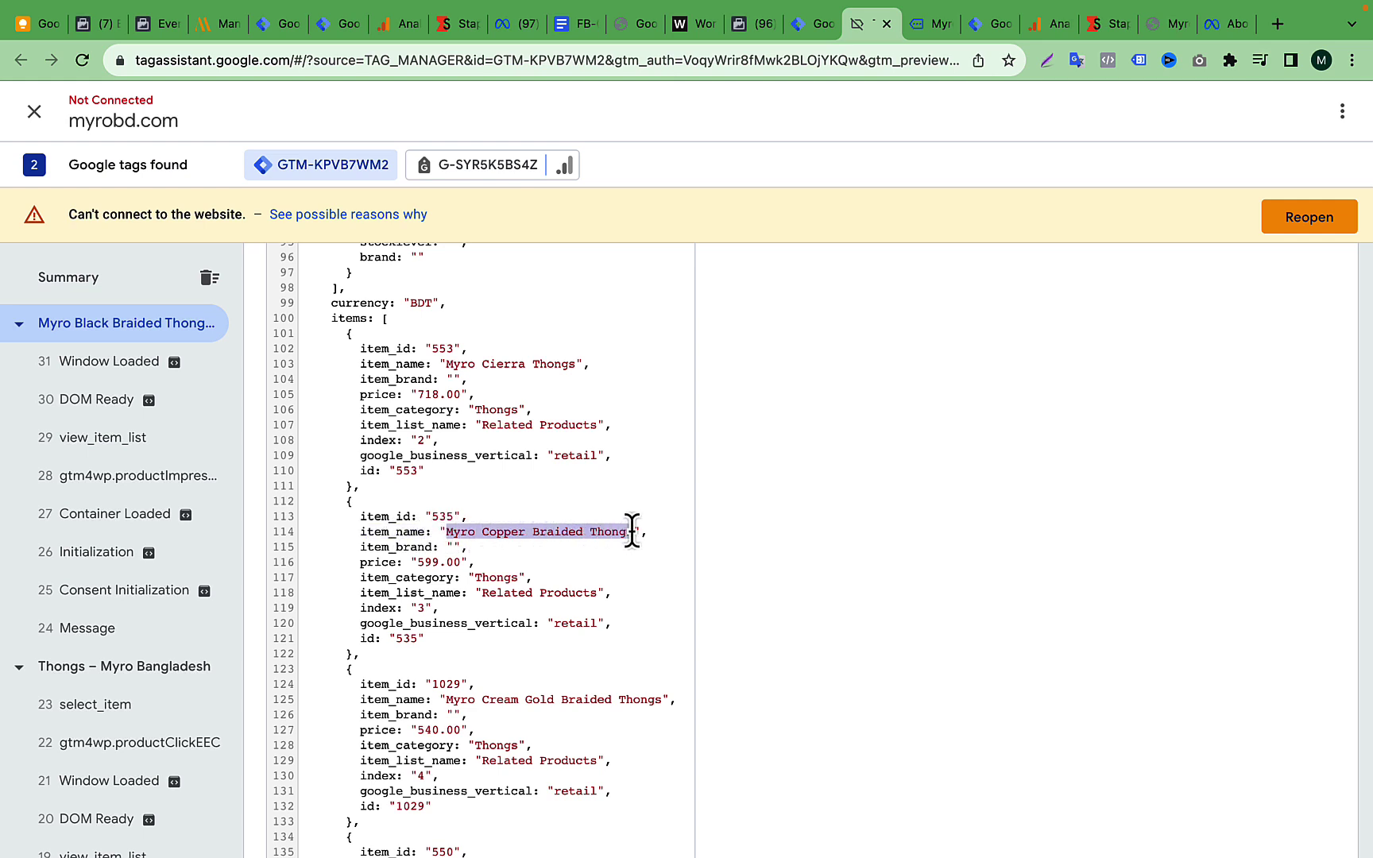
left_click(361, 534)
left_click_drag(361, 534, 437, 546)
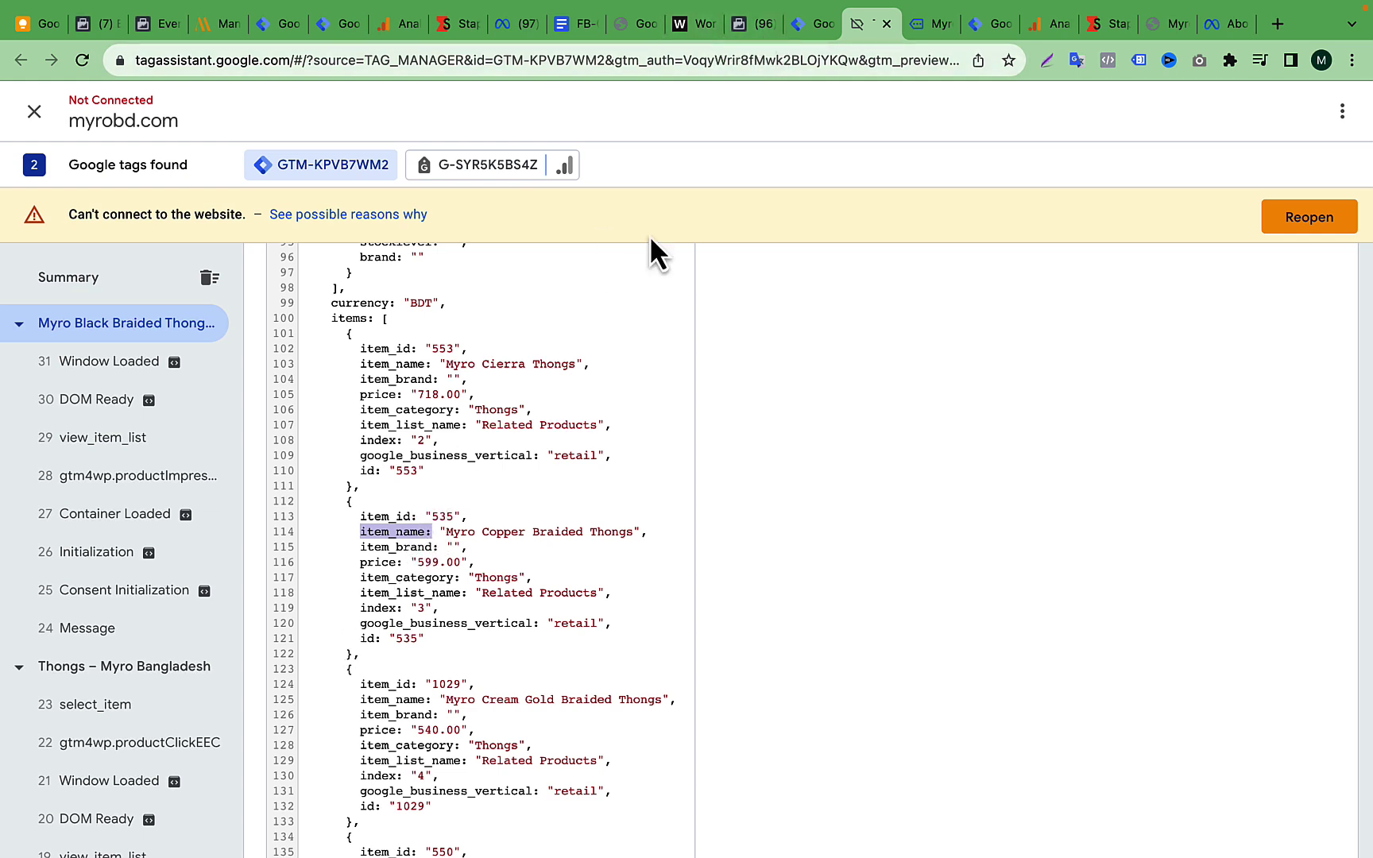
left_click(575, 25)
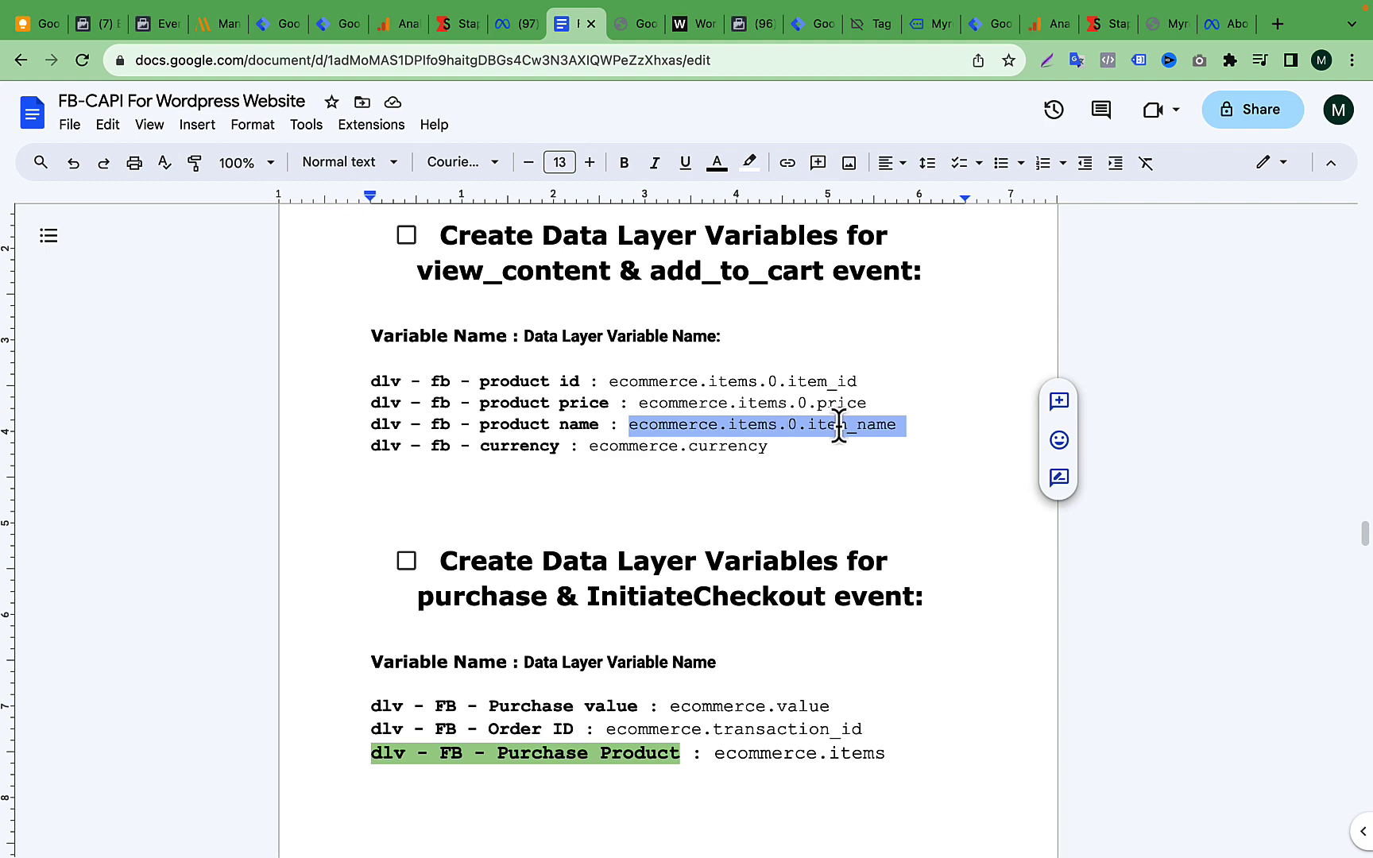
left_click(860, 19)
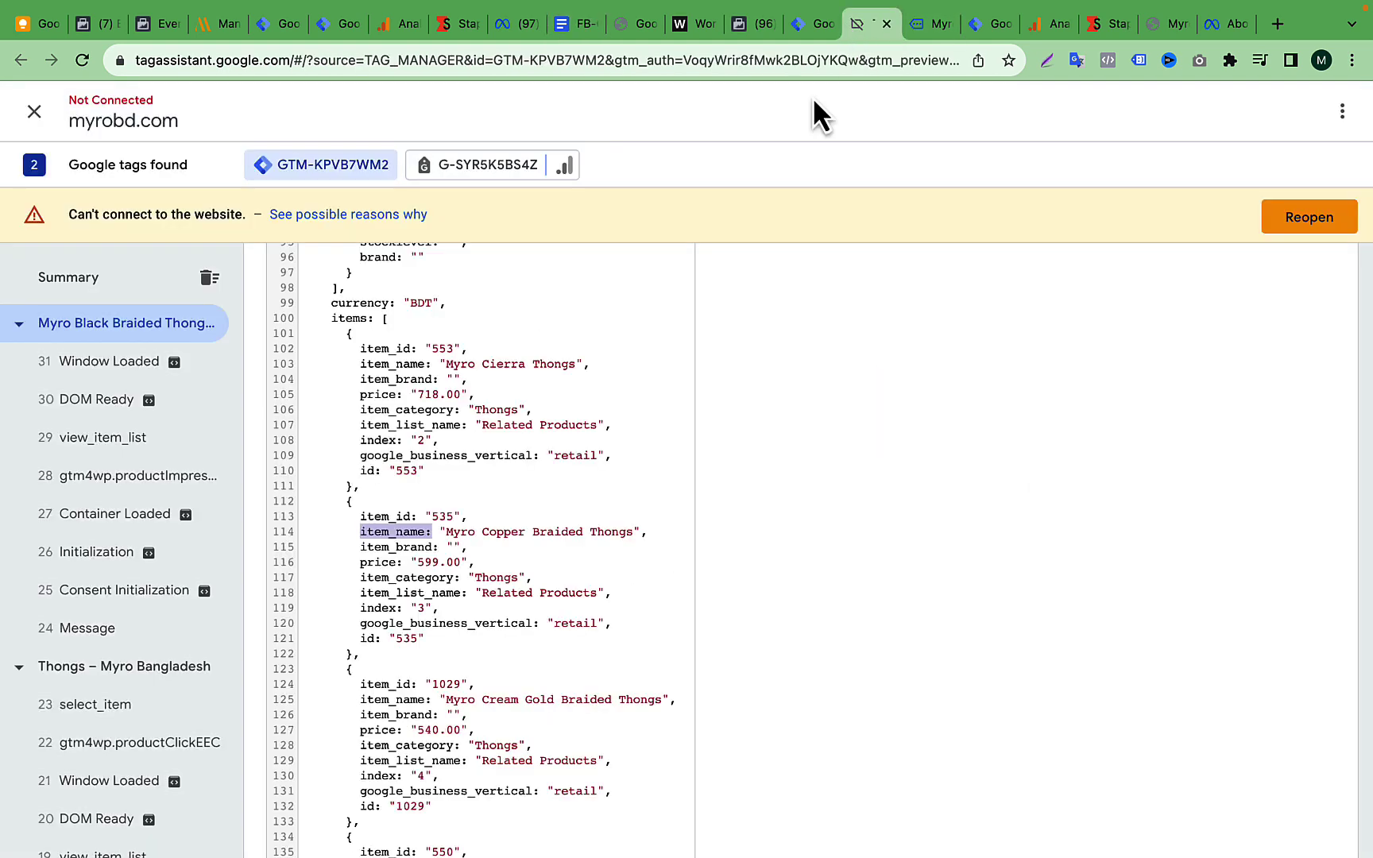
left_click(377, 543)
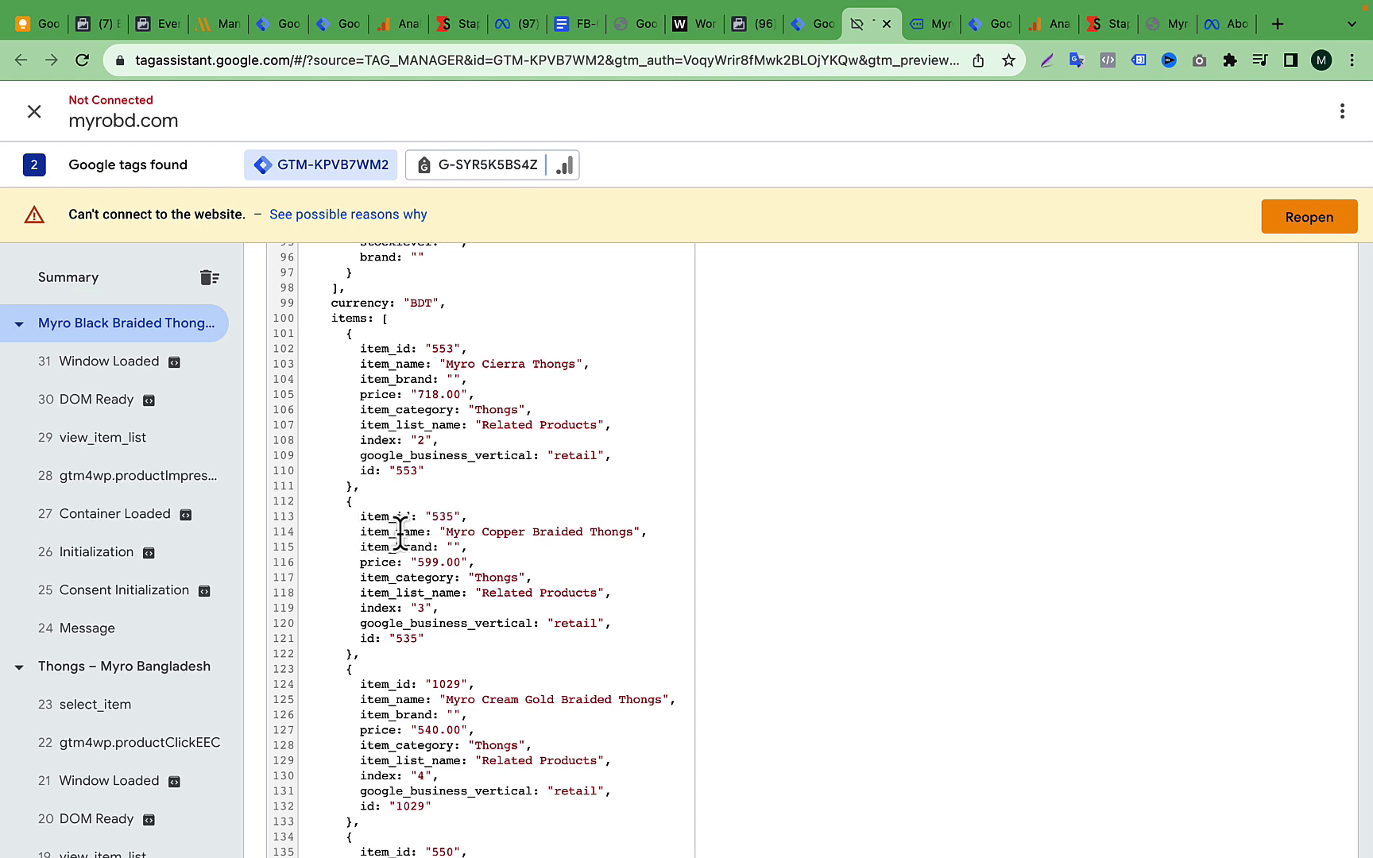
left_click_drag(396, 532, 433, 531)
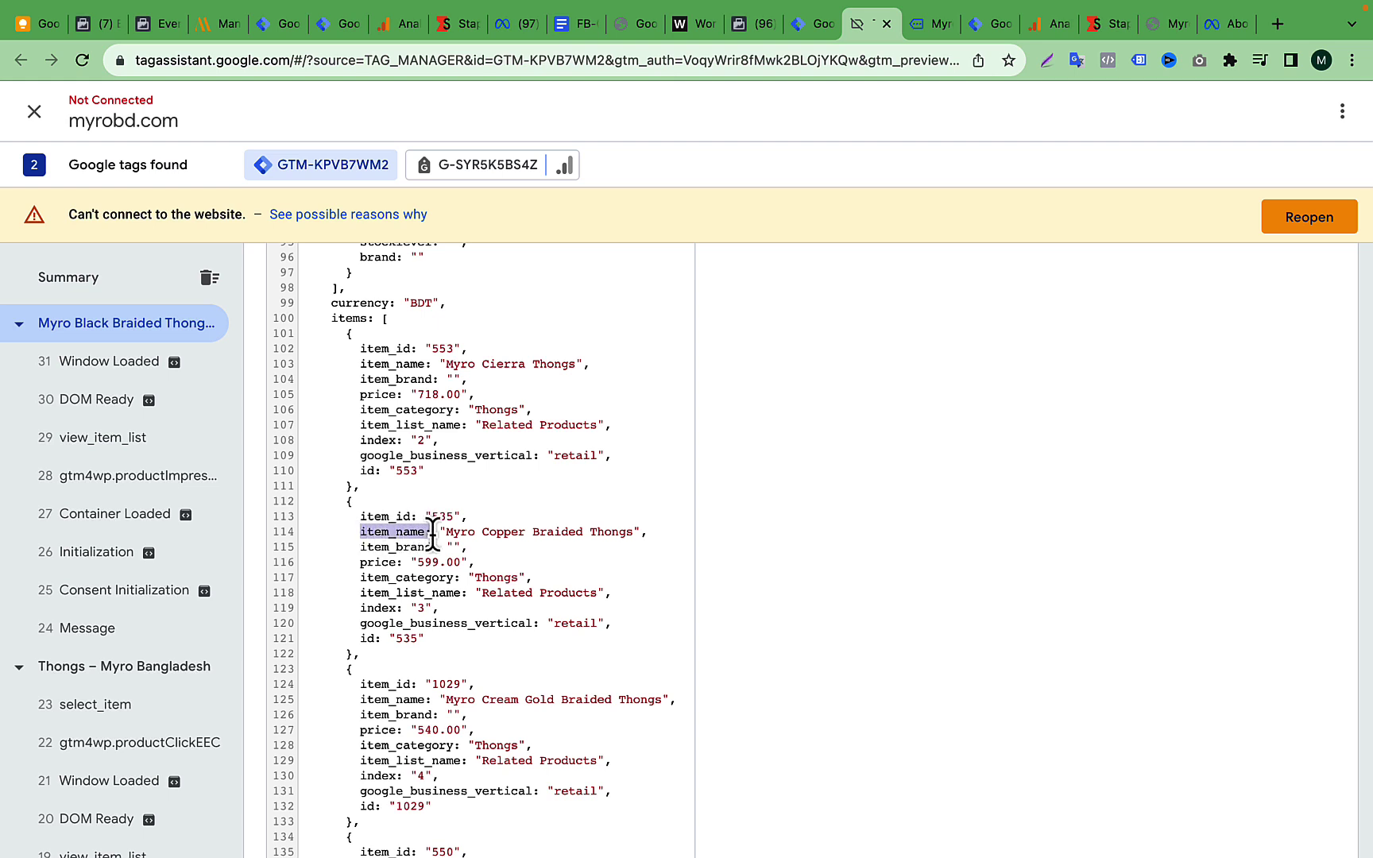
Step: In Tag Manager, set the product name variable's Data Layer Variable Name to "ecommerce.items.0.item_name" and save it
left_click(744, 23)
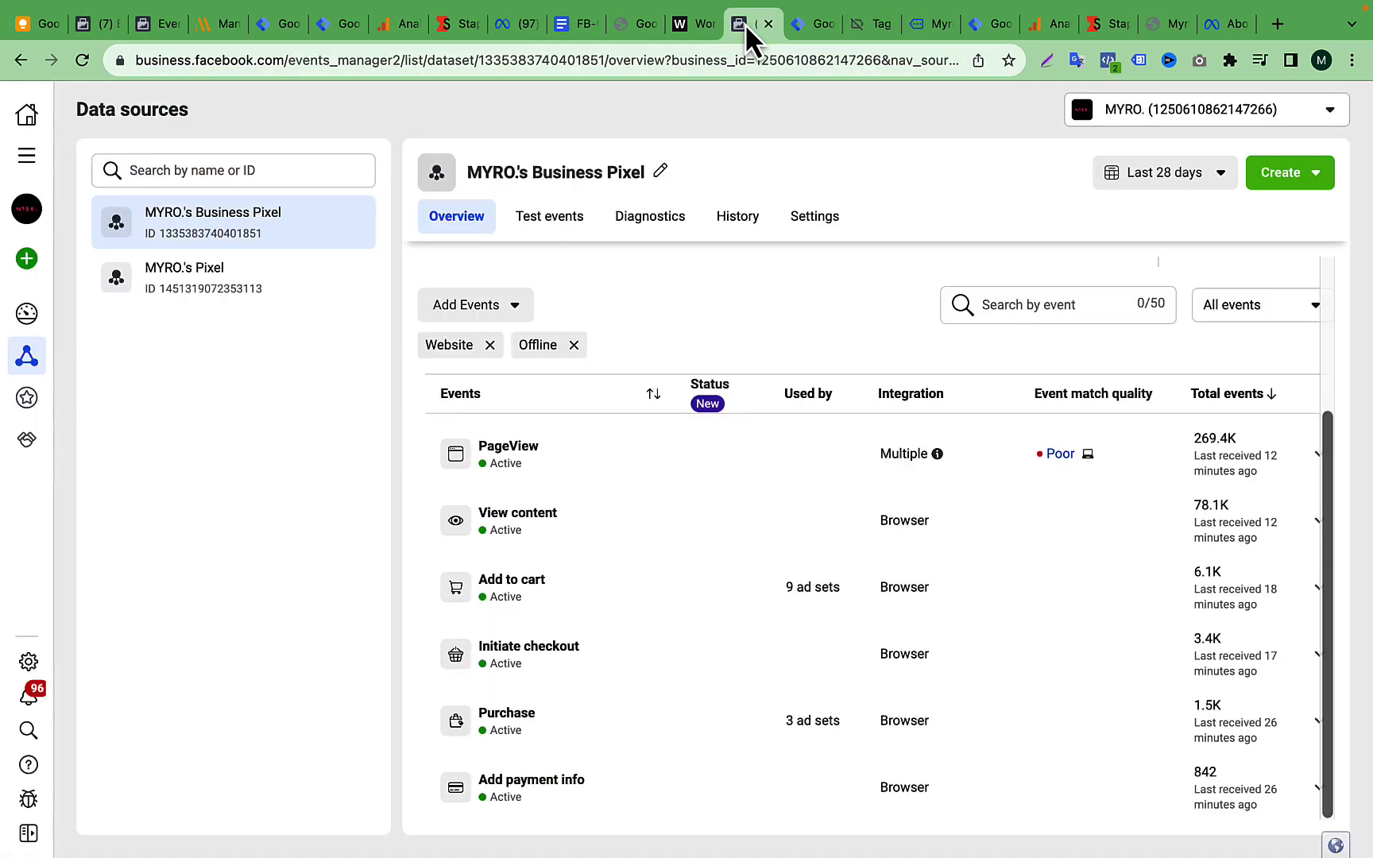
left_click(805, 22)
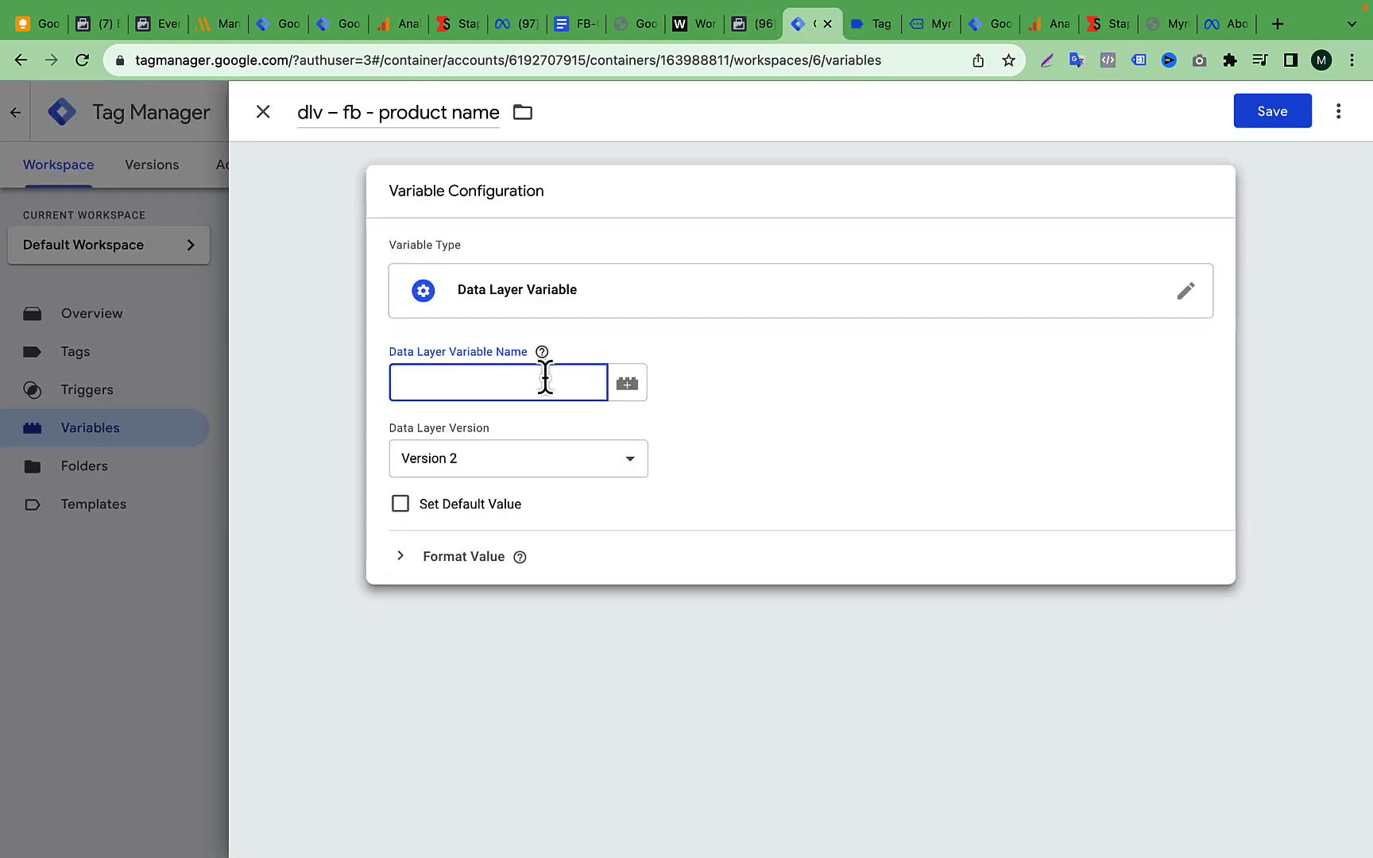
key("ctrl+v")
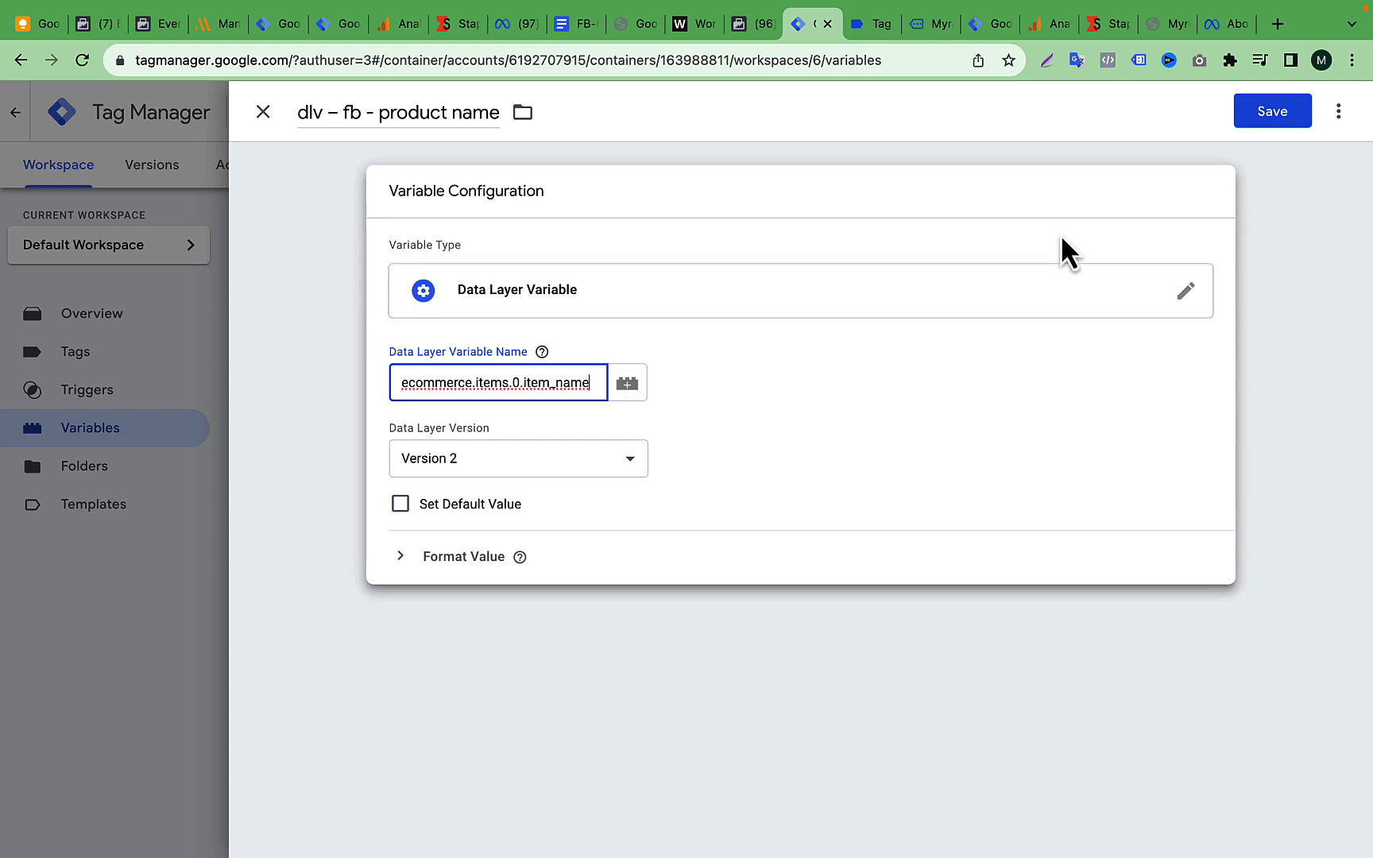
left_click(1269, 115)
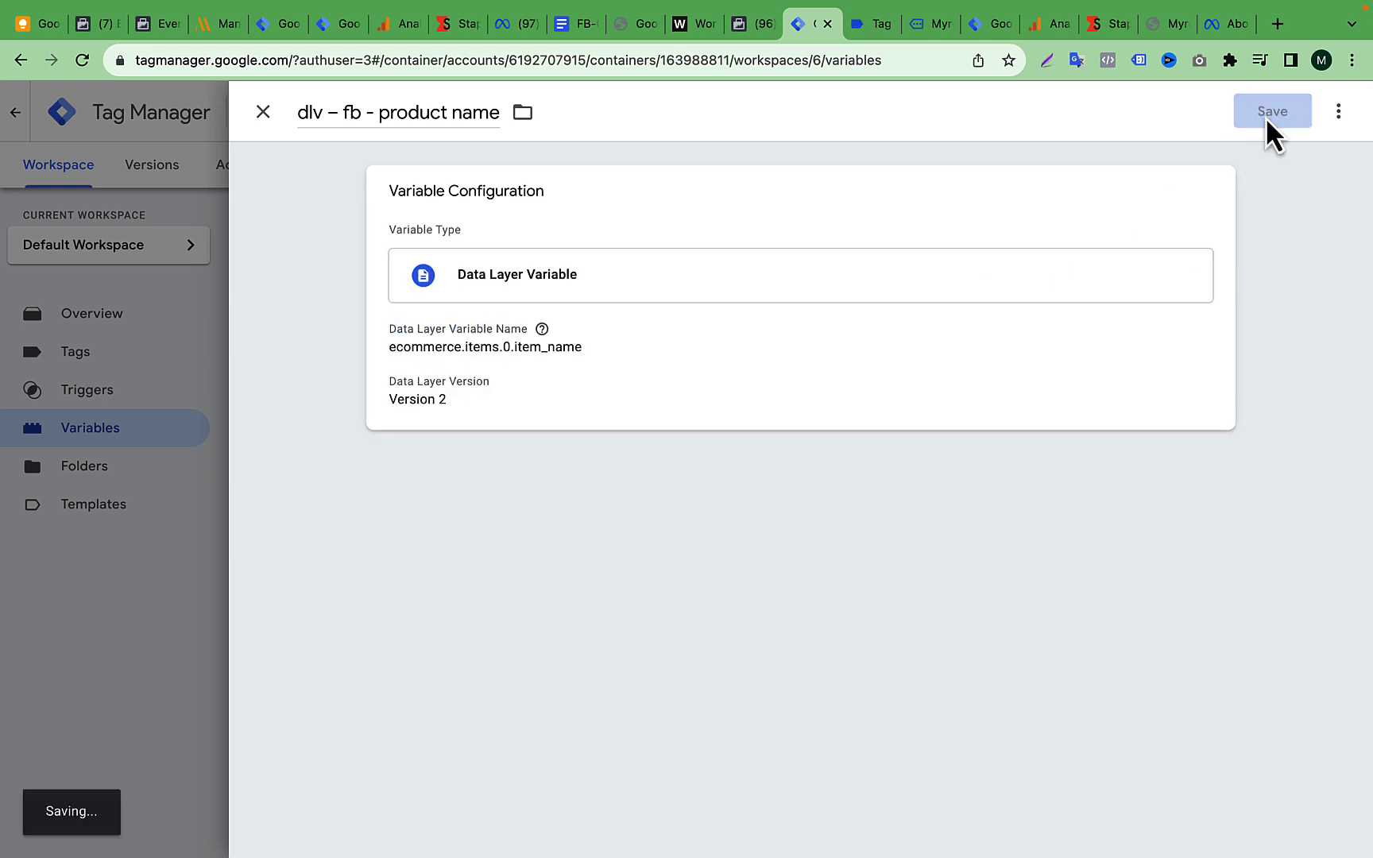
Step: Copy the variable name "dlv – fb - currency" from the FB-CAPI document
left_click(572, 25)
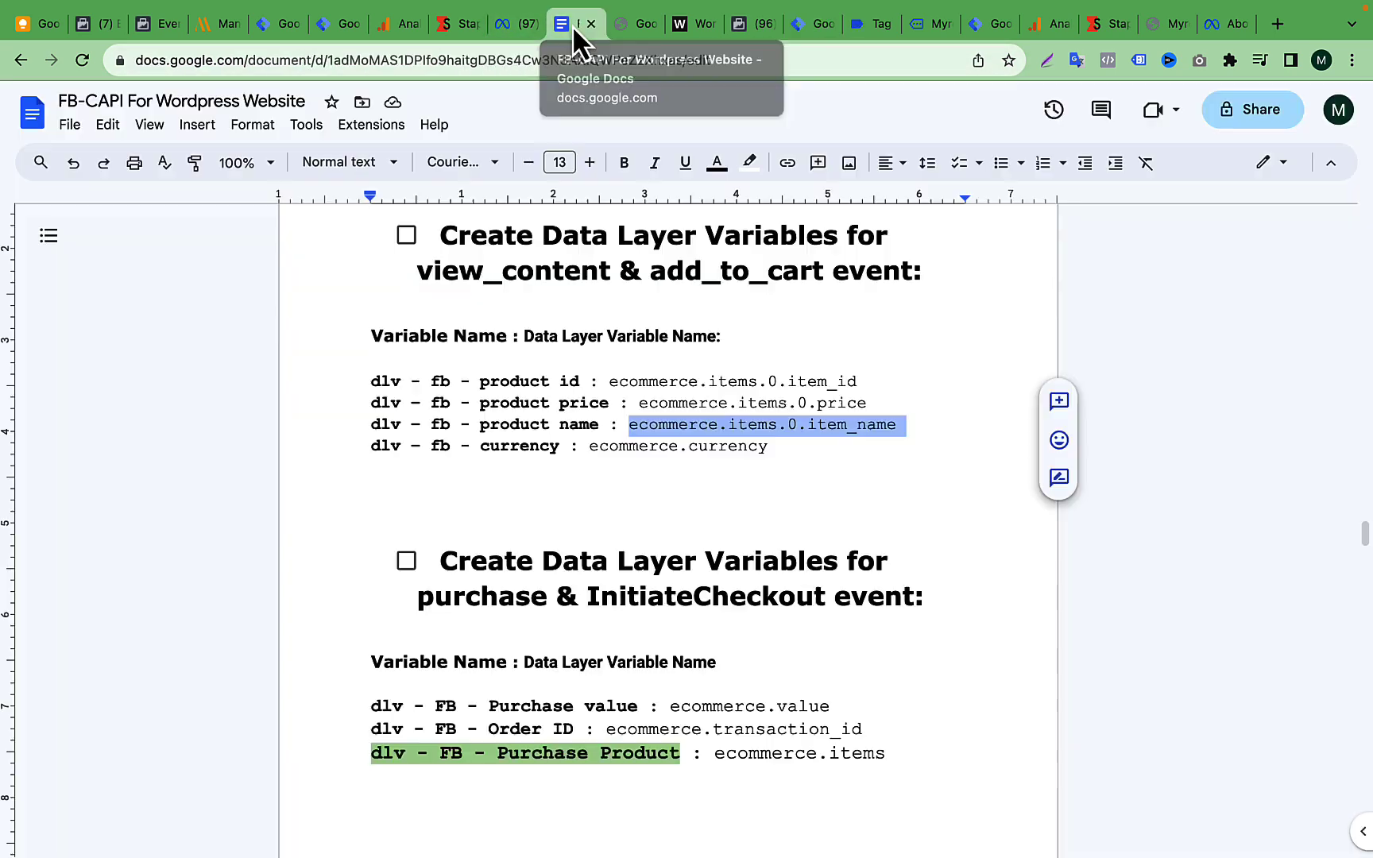
left_click_drag(374, 449, 567, 453)
right_click(520, 447)
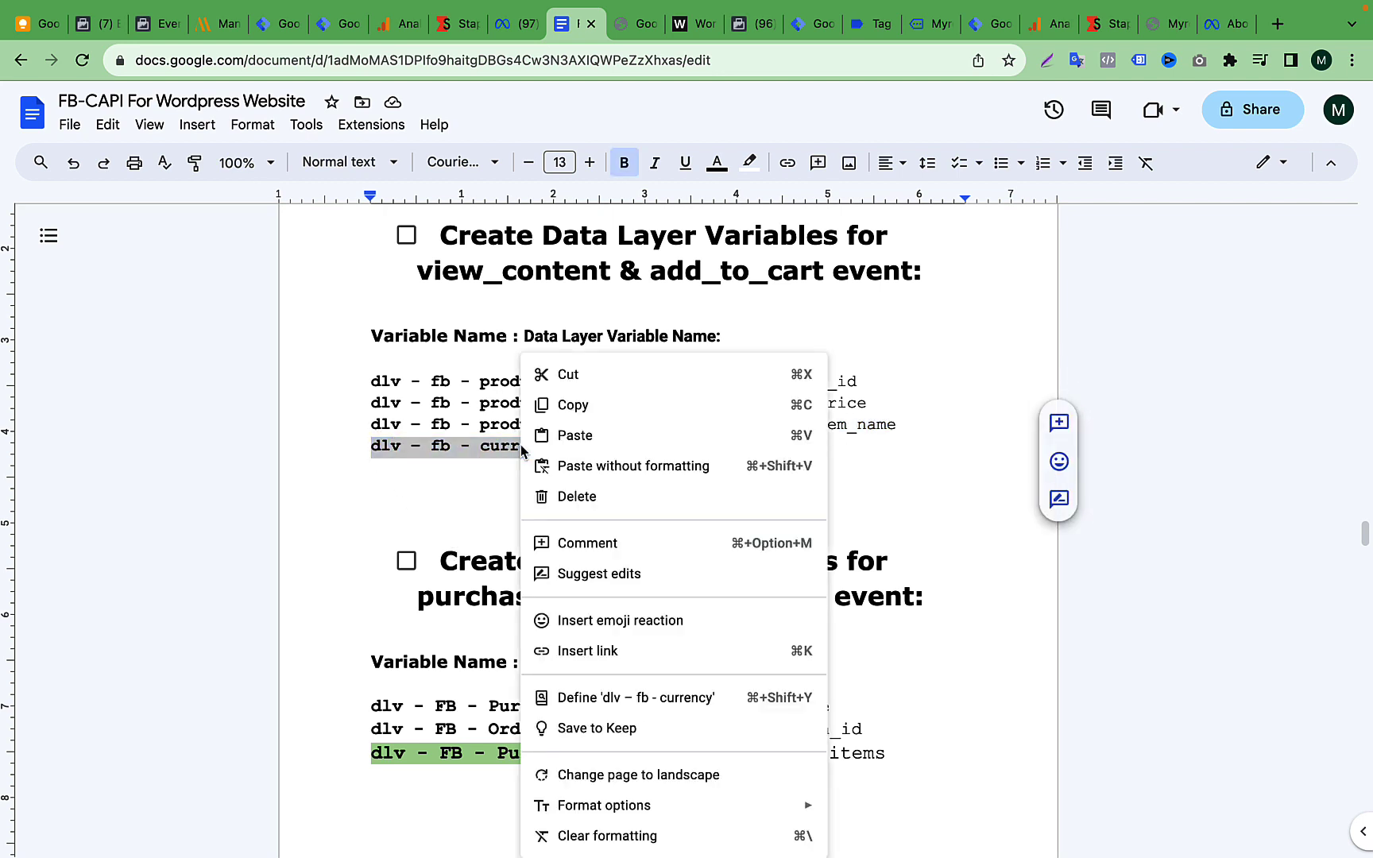
left_click(580, 403)
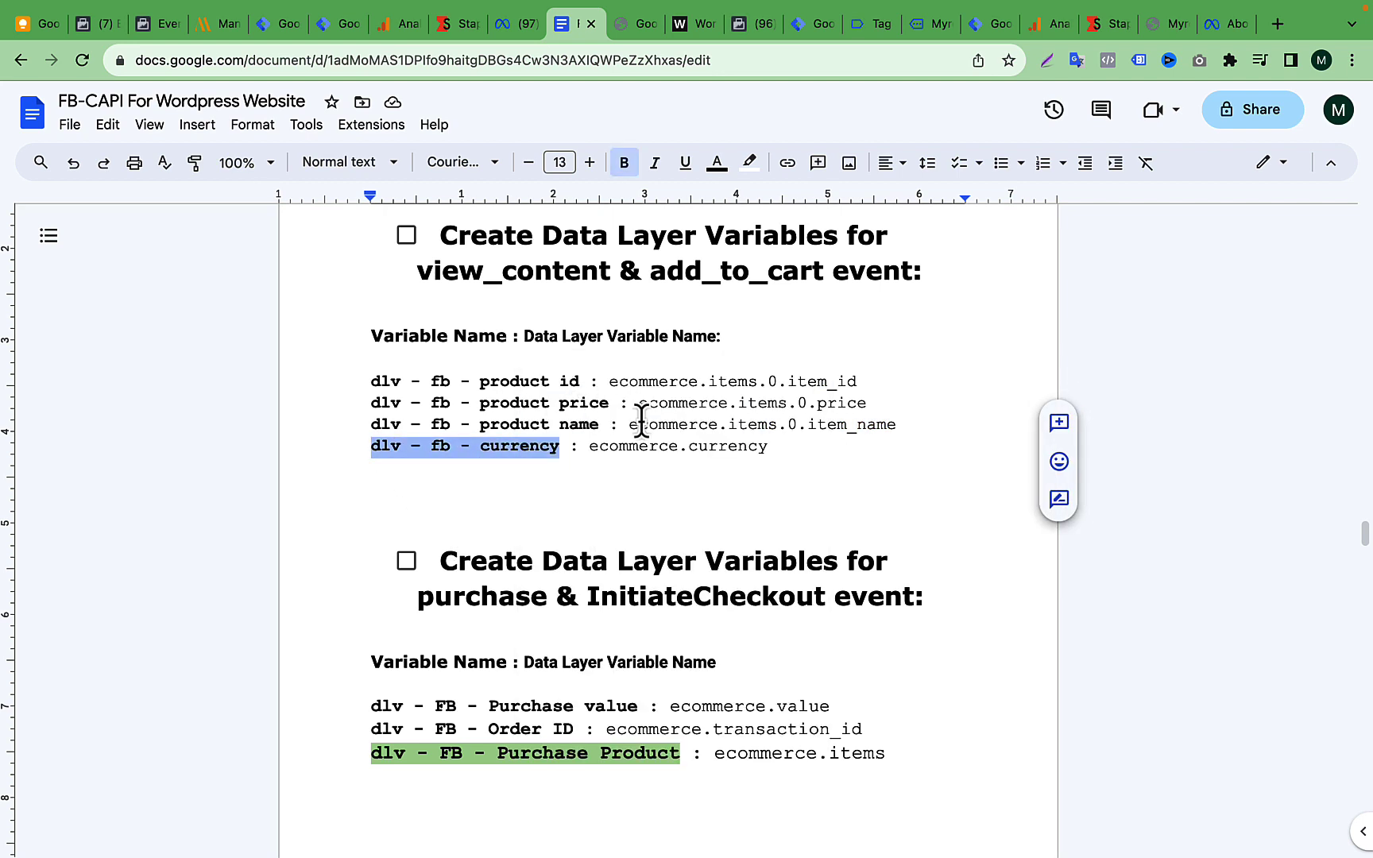
Step: Start a new user-defined variable of type Data Layer Variable in Tag Manager and title it "dlv – fb - currency"
left_click(815, 25)
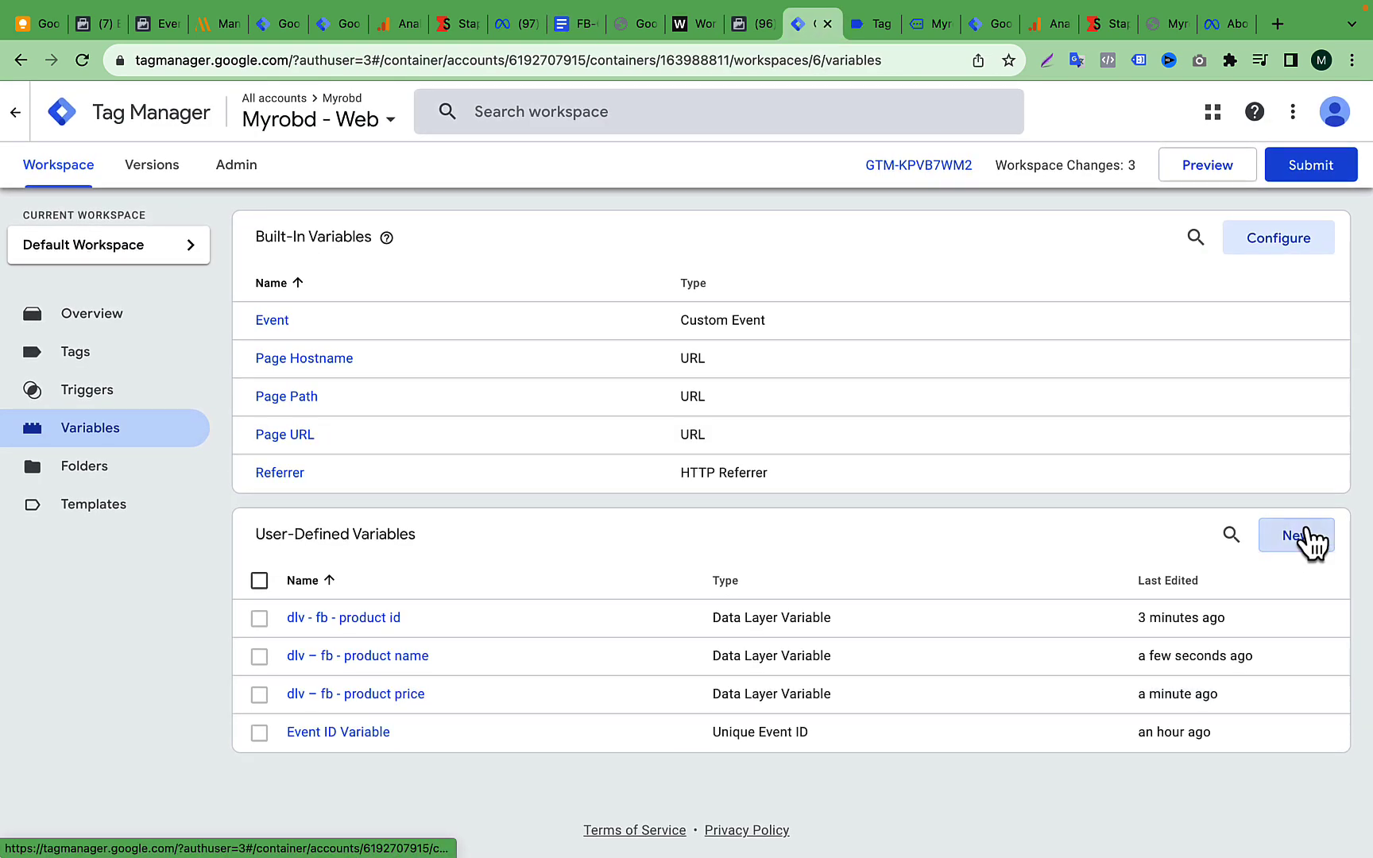
left_click(1307, 534)
left_click(897, 301)
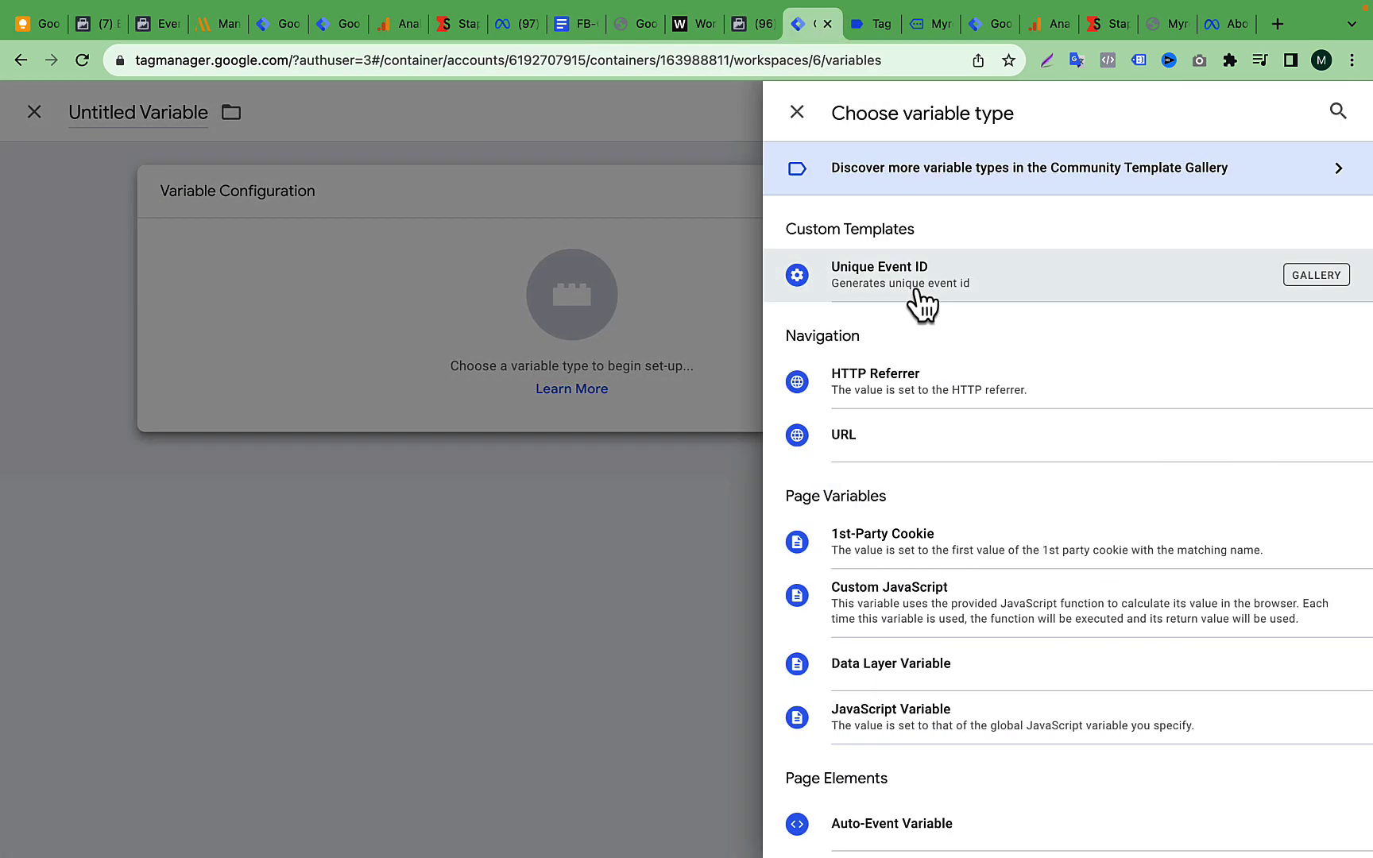
left_click(951, 667)
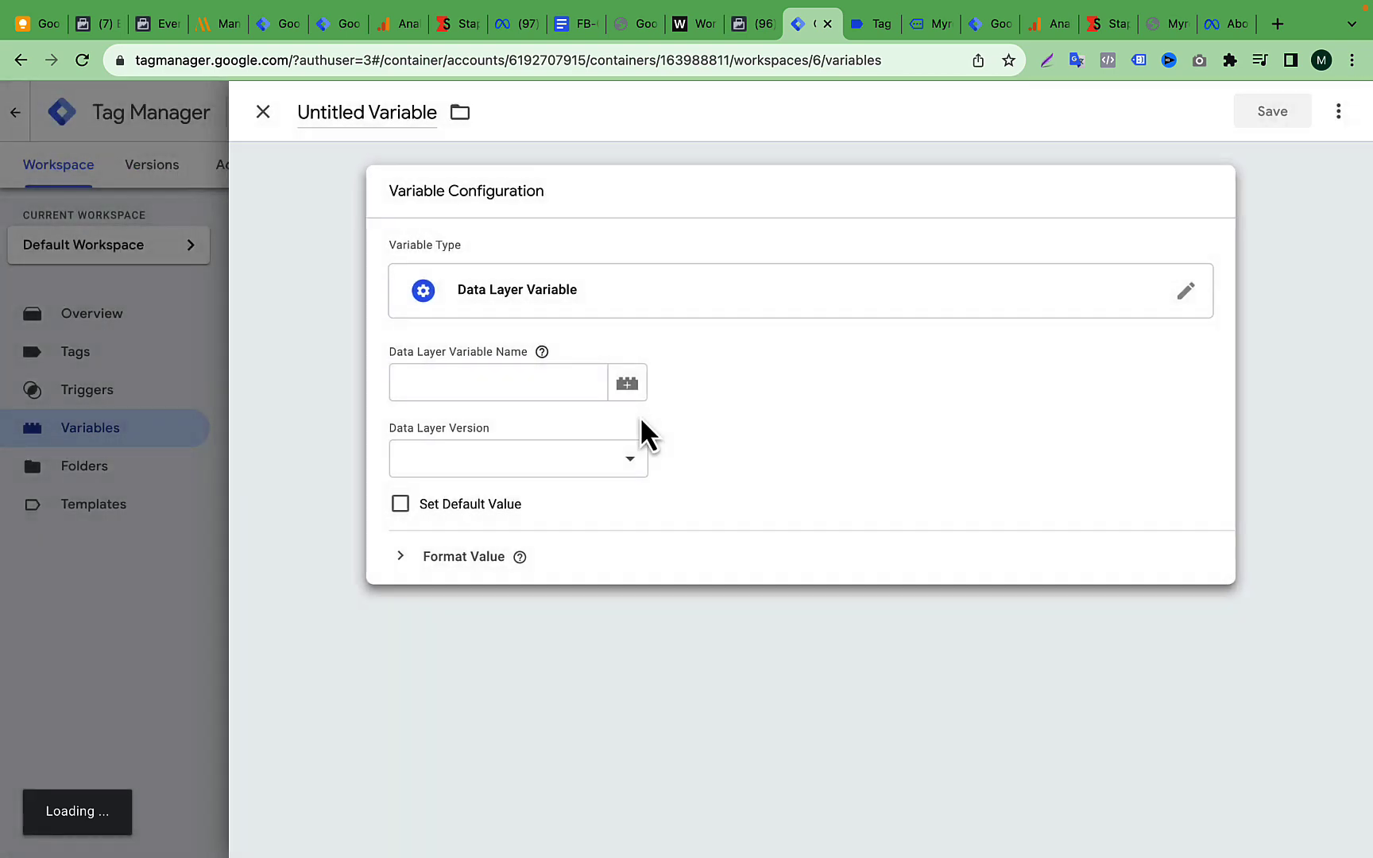
left_click(503, 383)
left_click(376, 111)
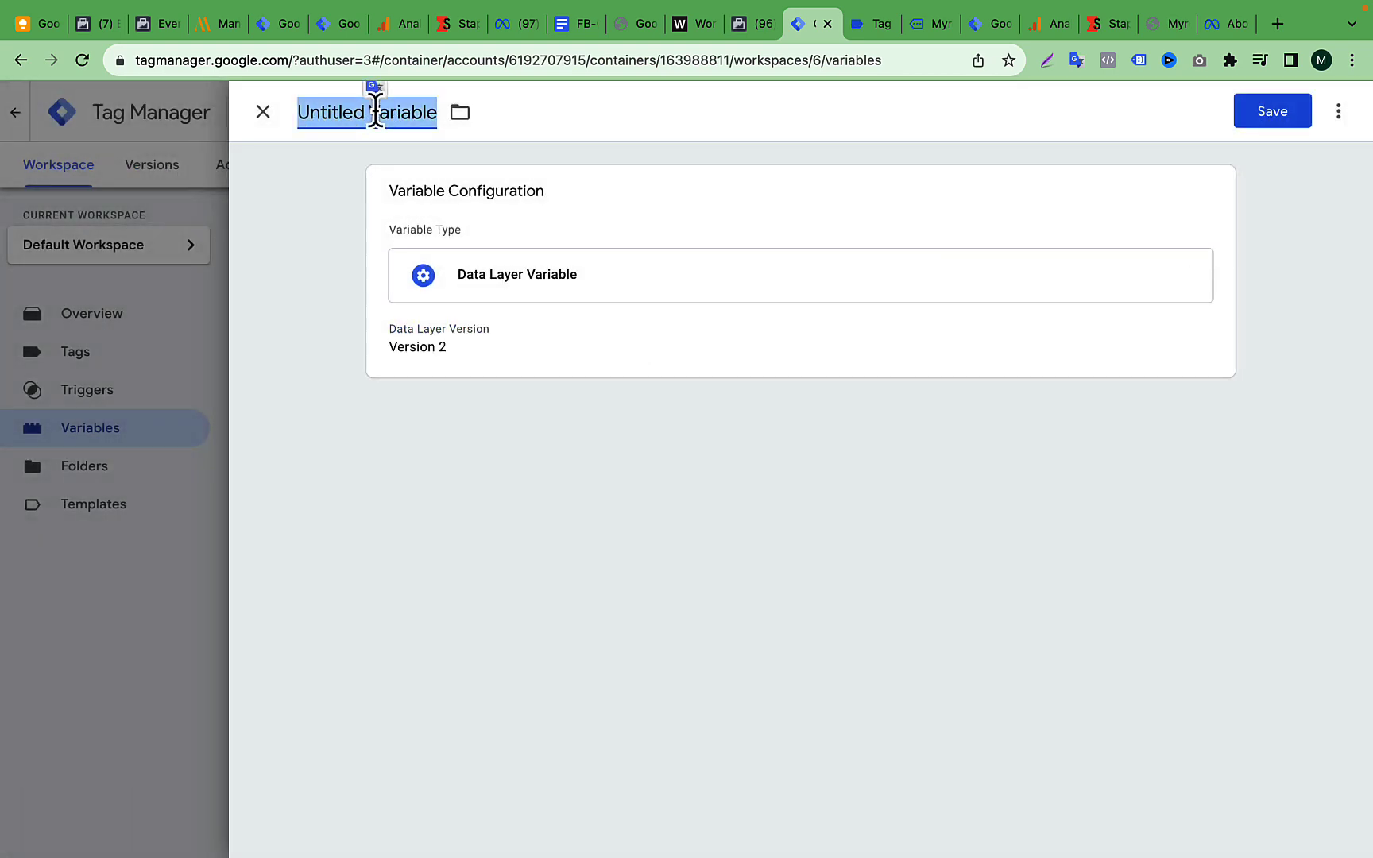
key("ctrl+v")
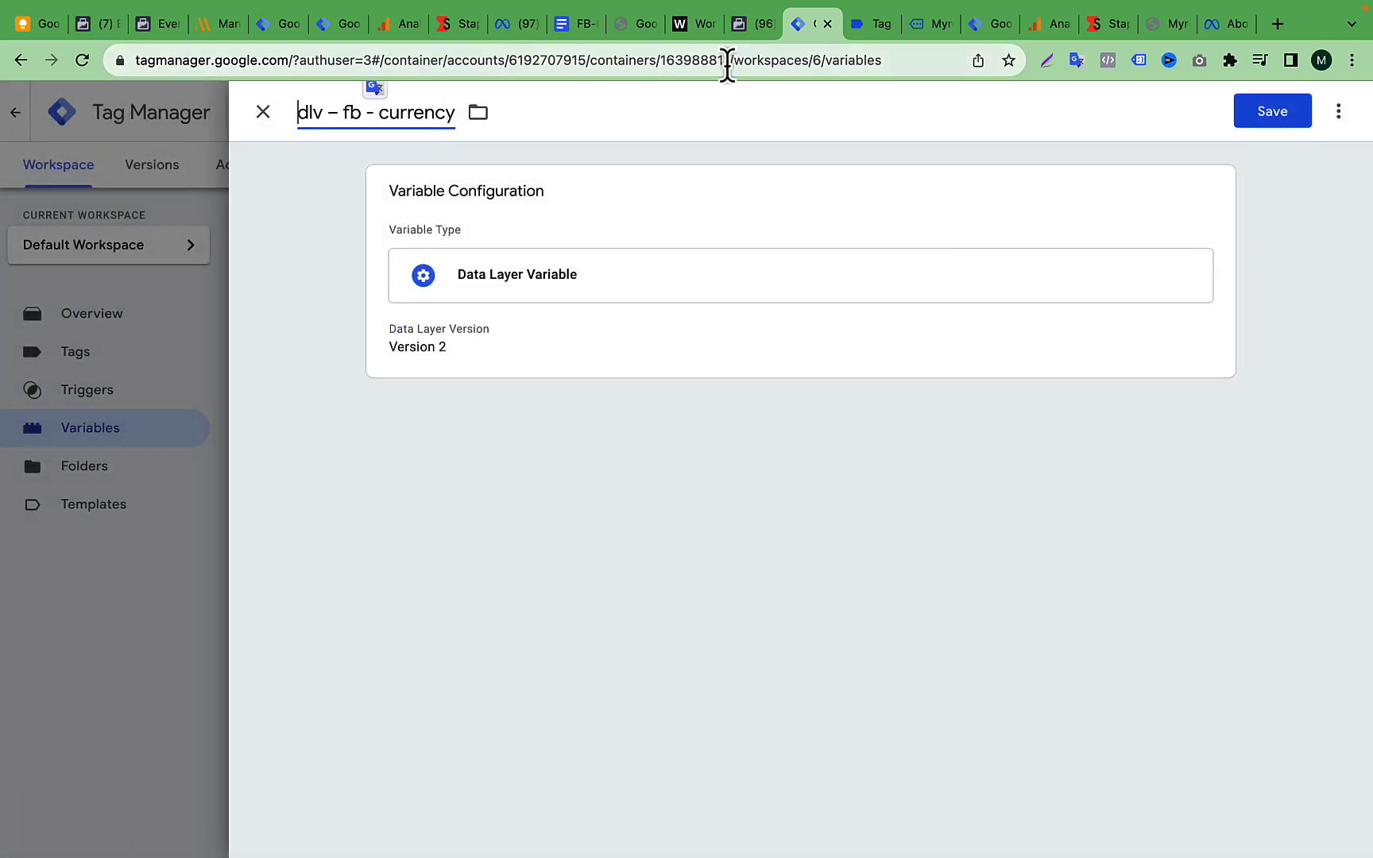
Step: Copy the data layer path "ecommerce.currency" from the FB-CAPI document
left_click(738, 24)
left_click(559, 24)
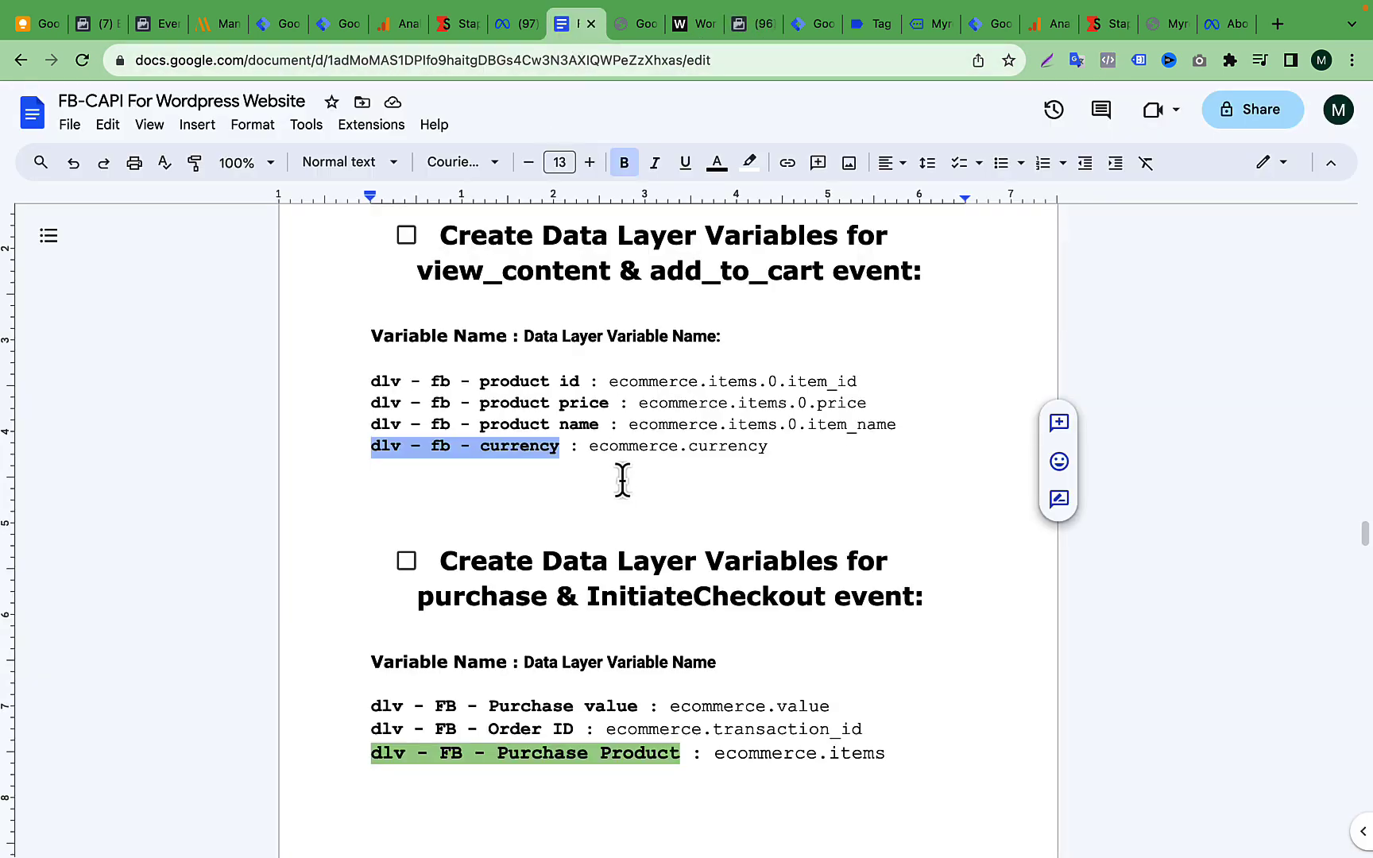
left_click(597, 449)
left_click_drag(589, 450, 775, 449)
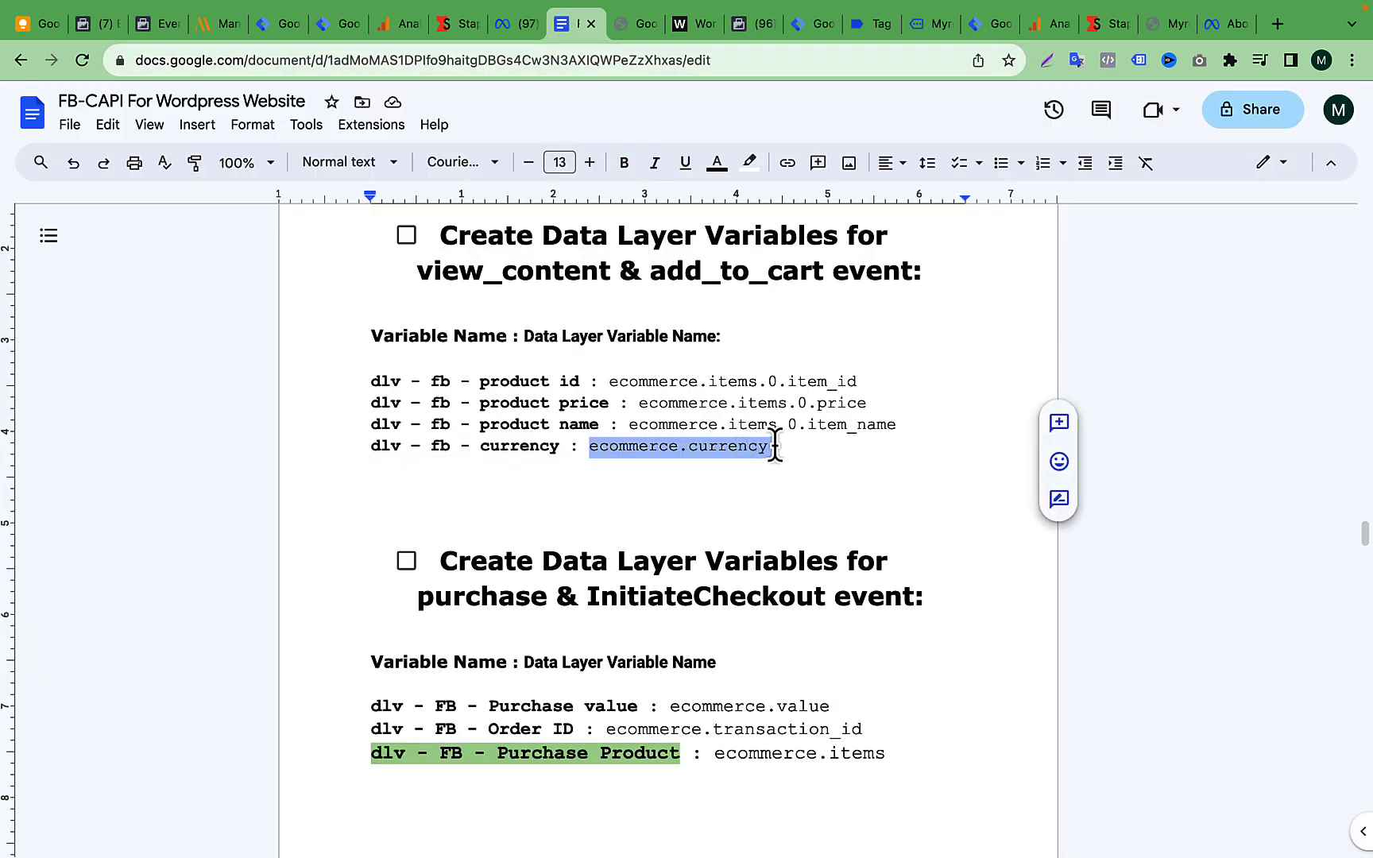
right_click(708, 446)
left_click(762, 404)
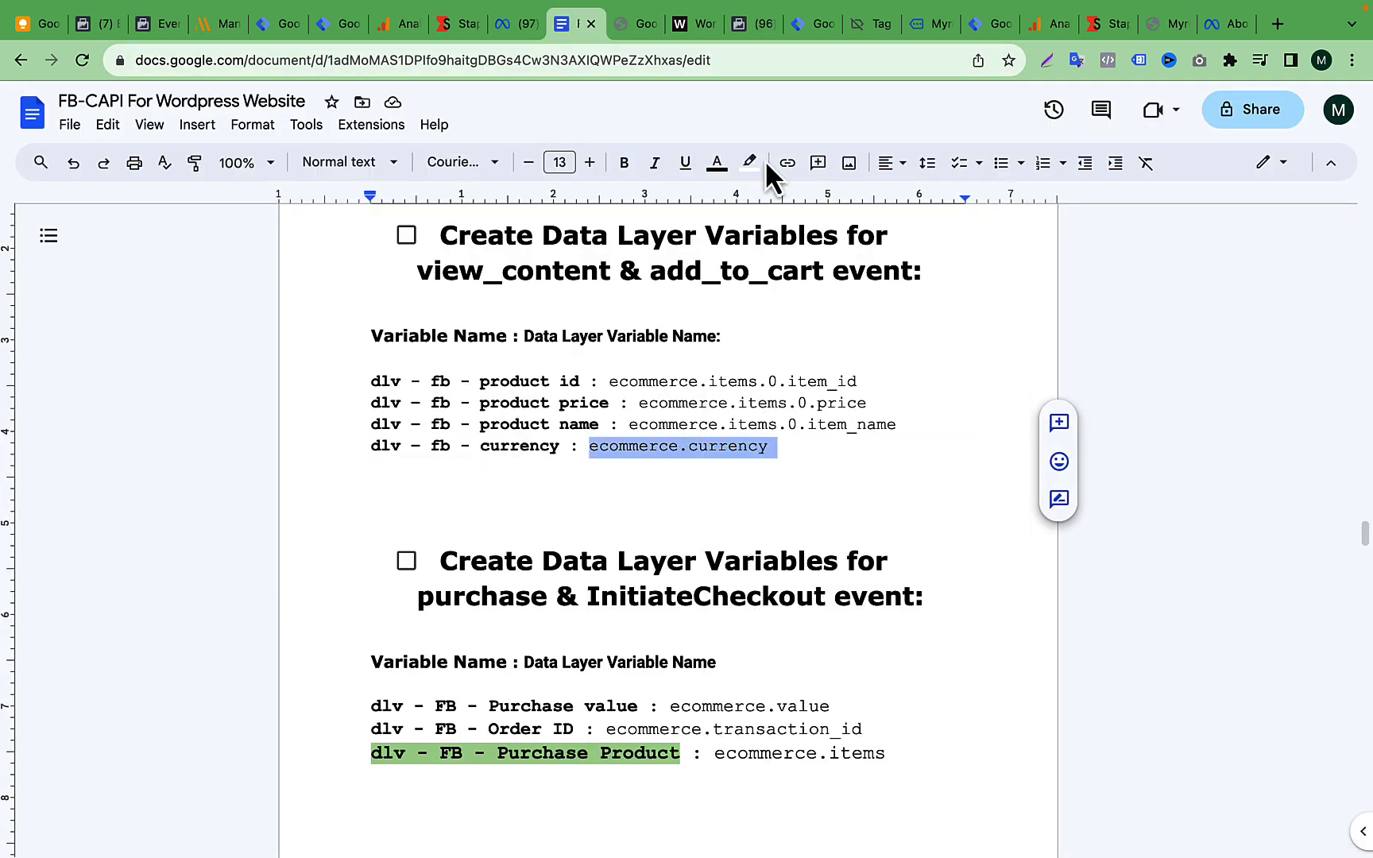
Step: In Tag Manager, set the currency variable's Data Layer Variable Name to "ecommerce.currency"
left_click(750, 27)
left_click(801, 25)
left_click(744, 318)
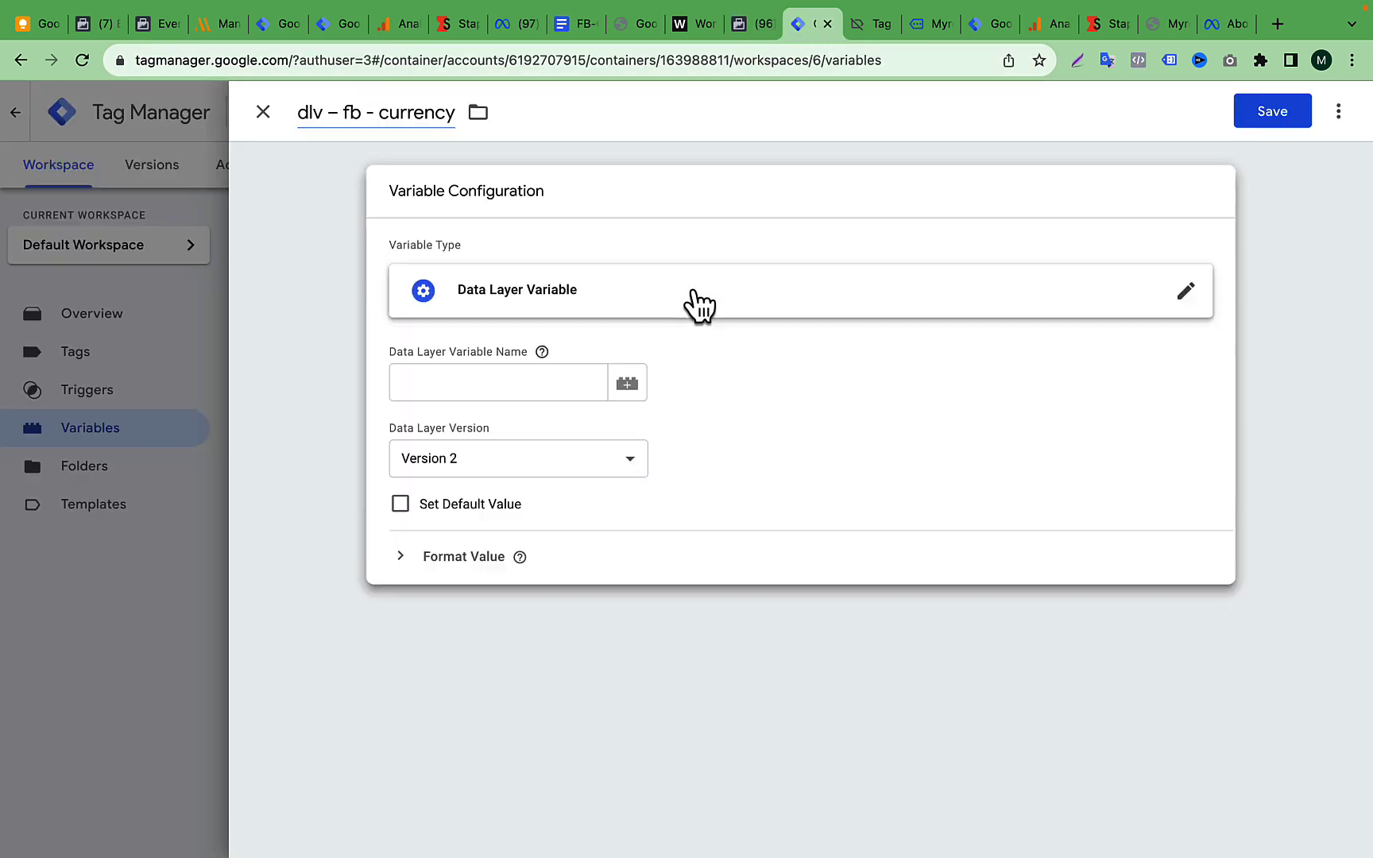
left_click(508, 383)
key("super+v")
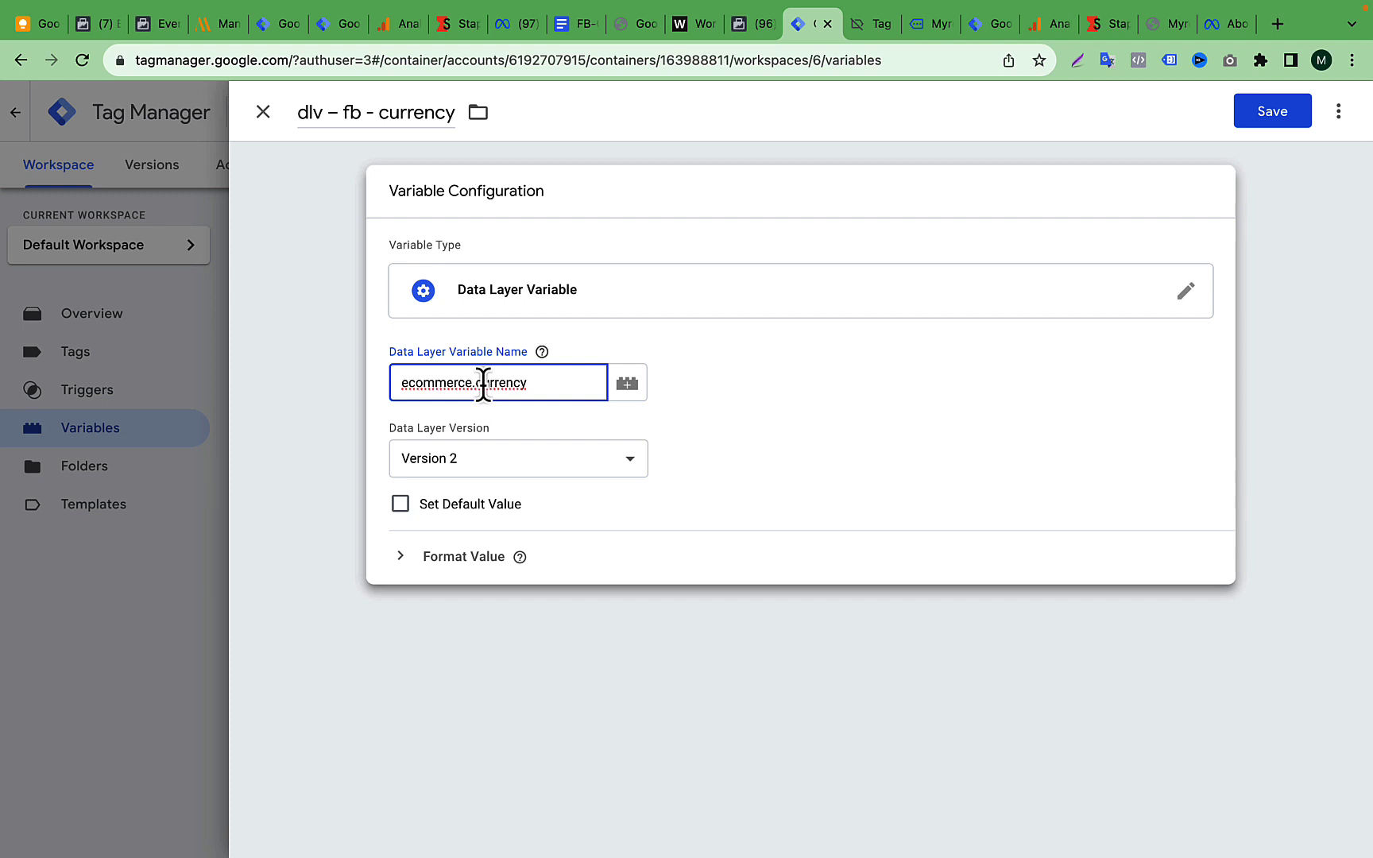
Step: Check the ecommerce currency entries in Tag Assistant's data layer against the entered path and return to the currency variable in Tag Manager
double_click(483, 383)
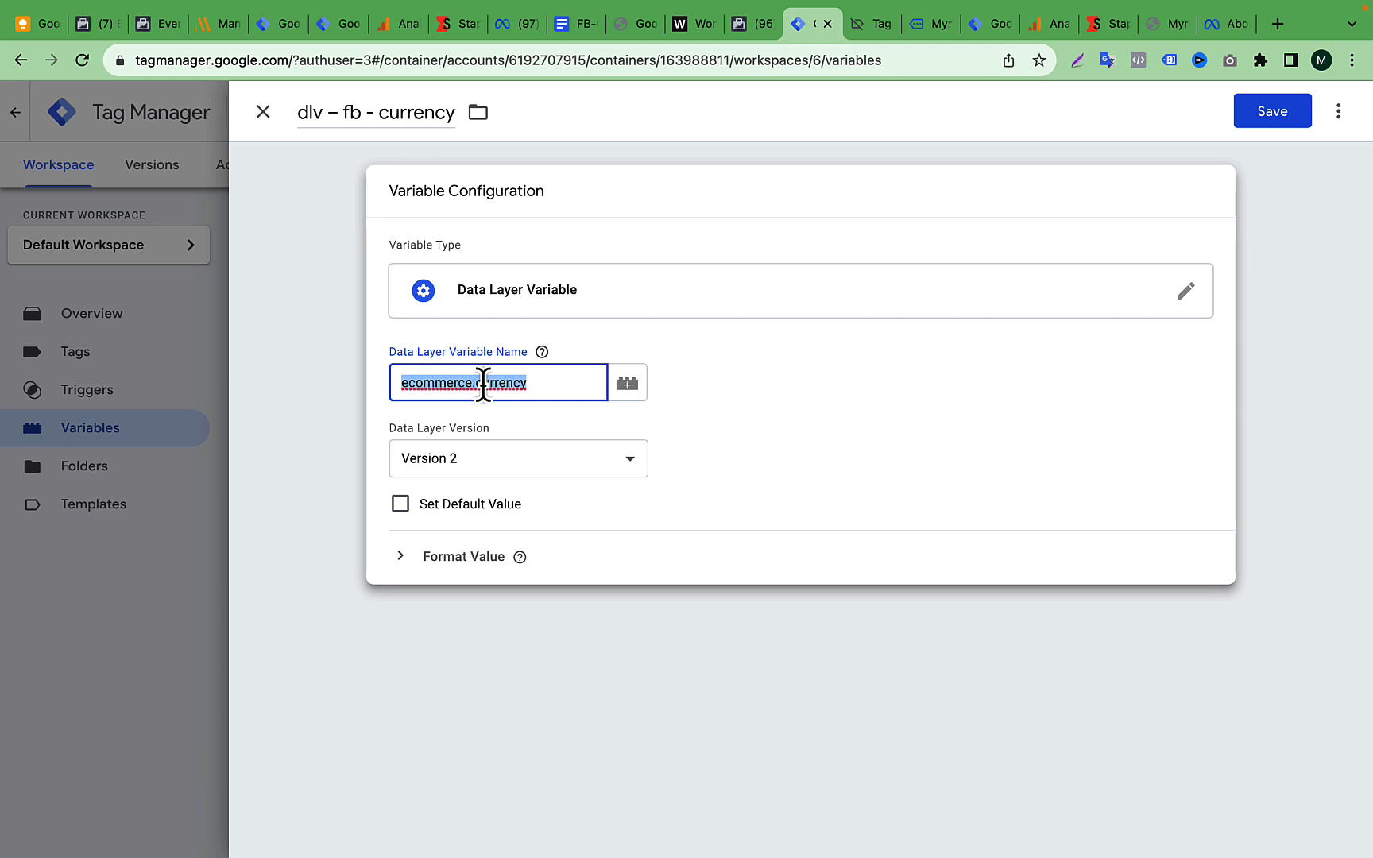
left_click(862, 25)
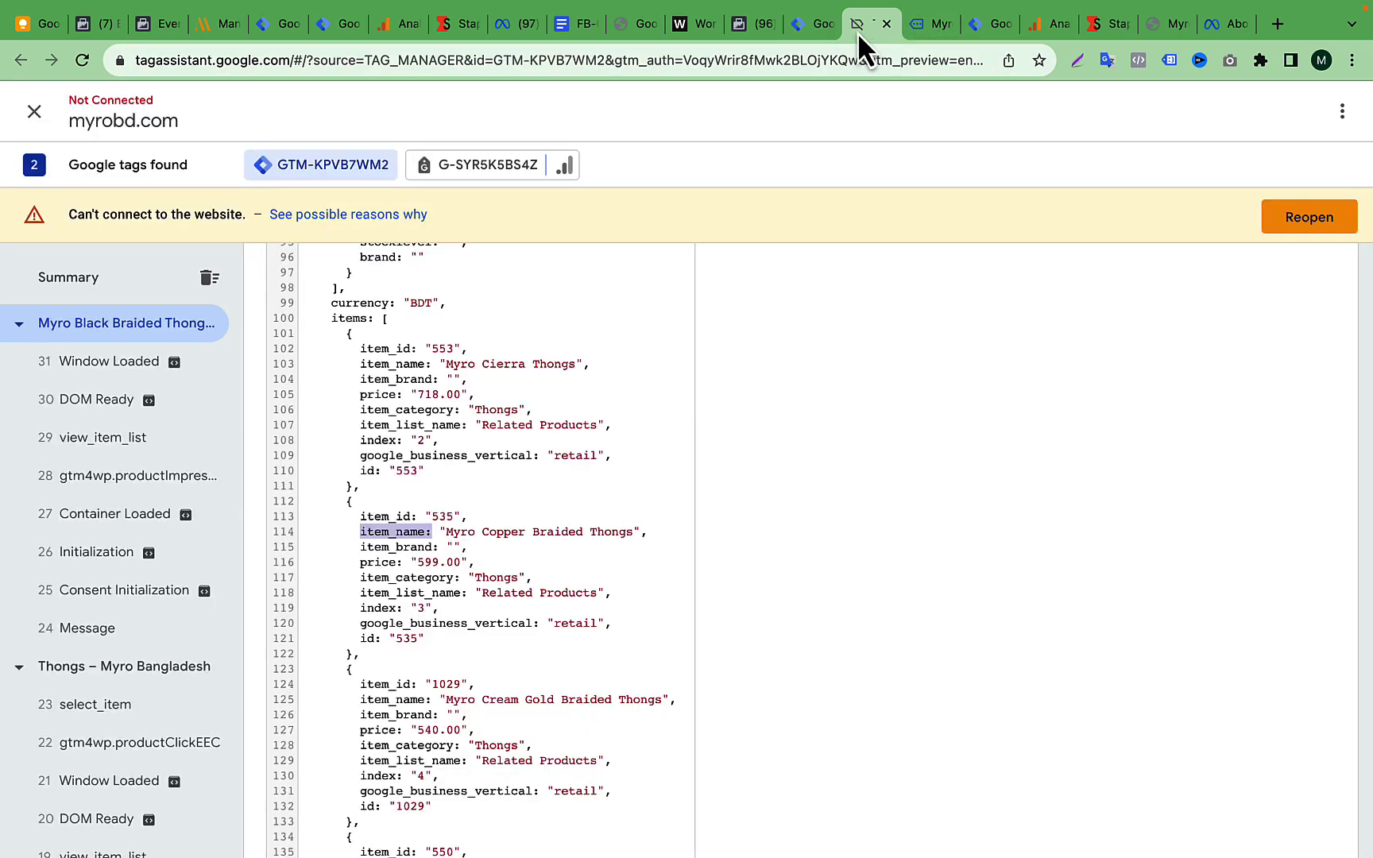
scroll(556, 442, "up", 20)
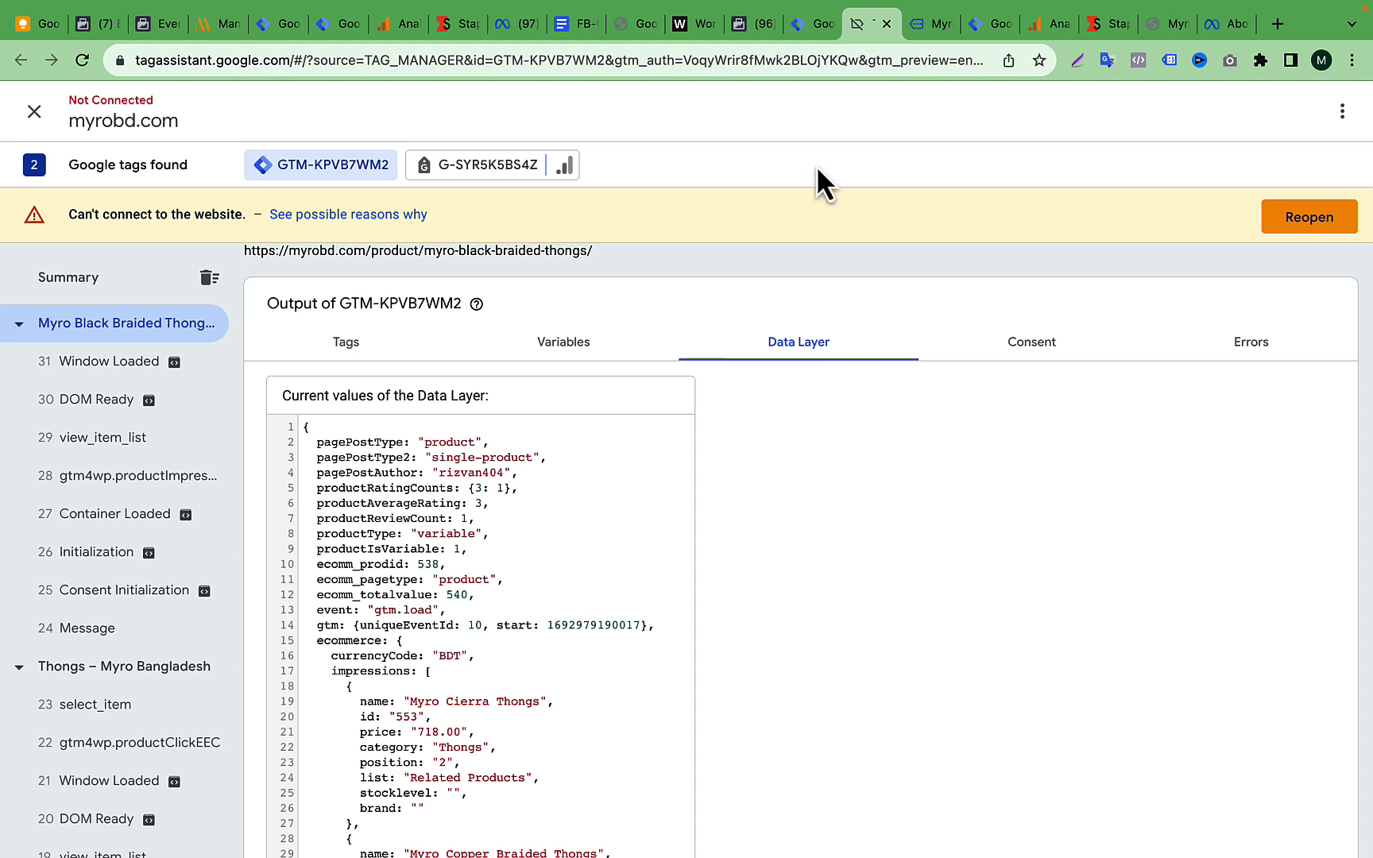
scroll(572, 463, "up", 2)
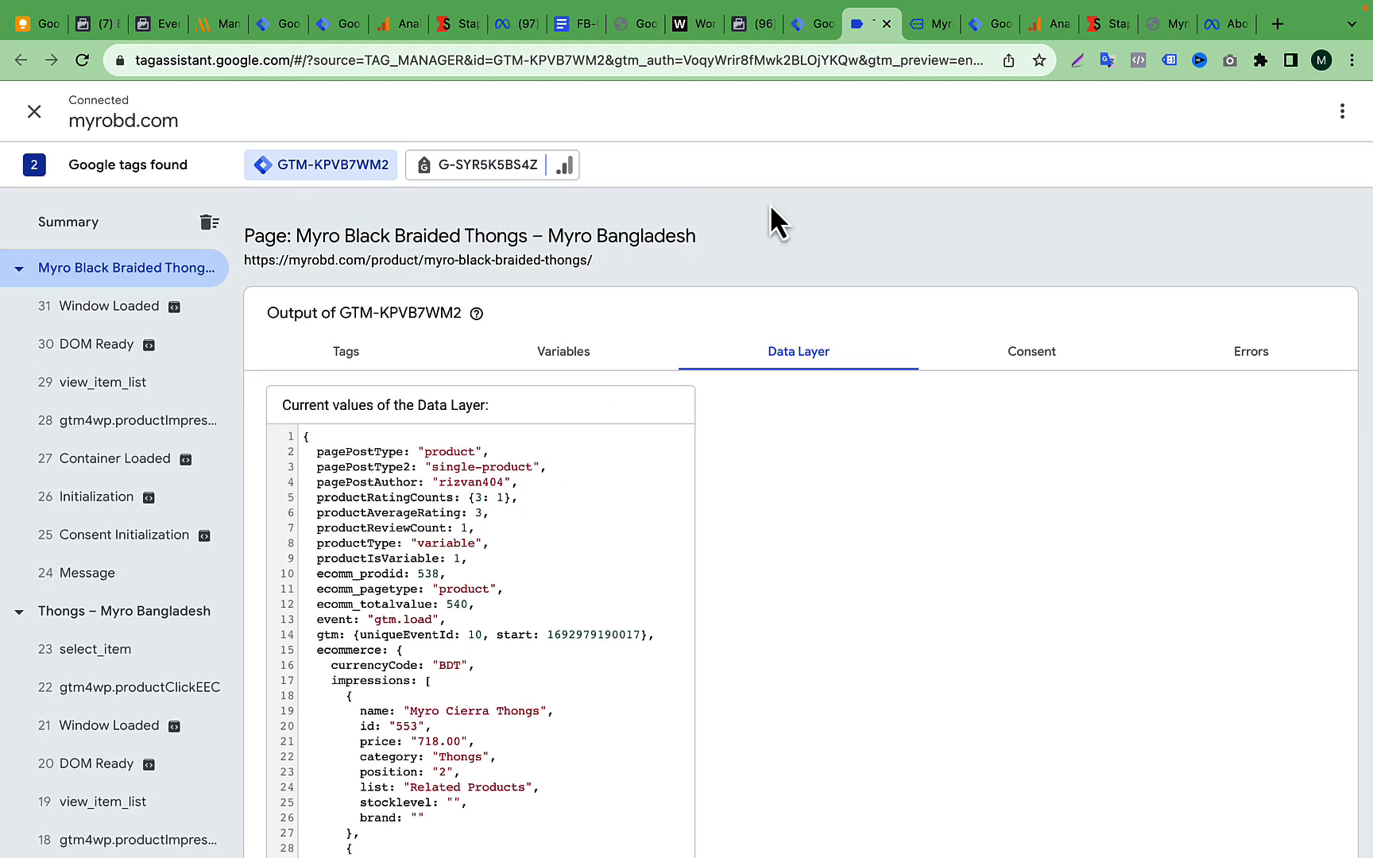
left_click(808, 24)
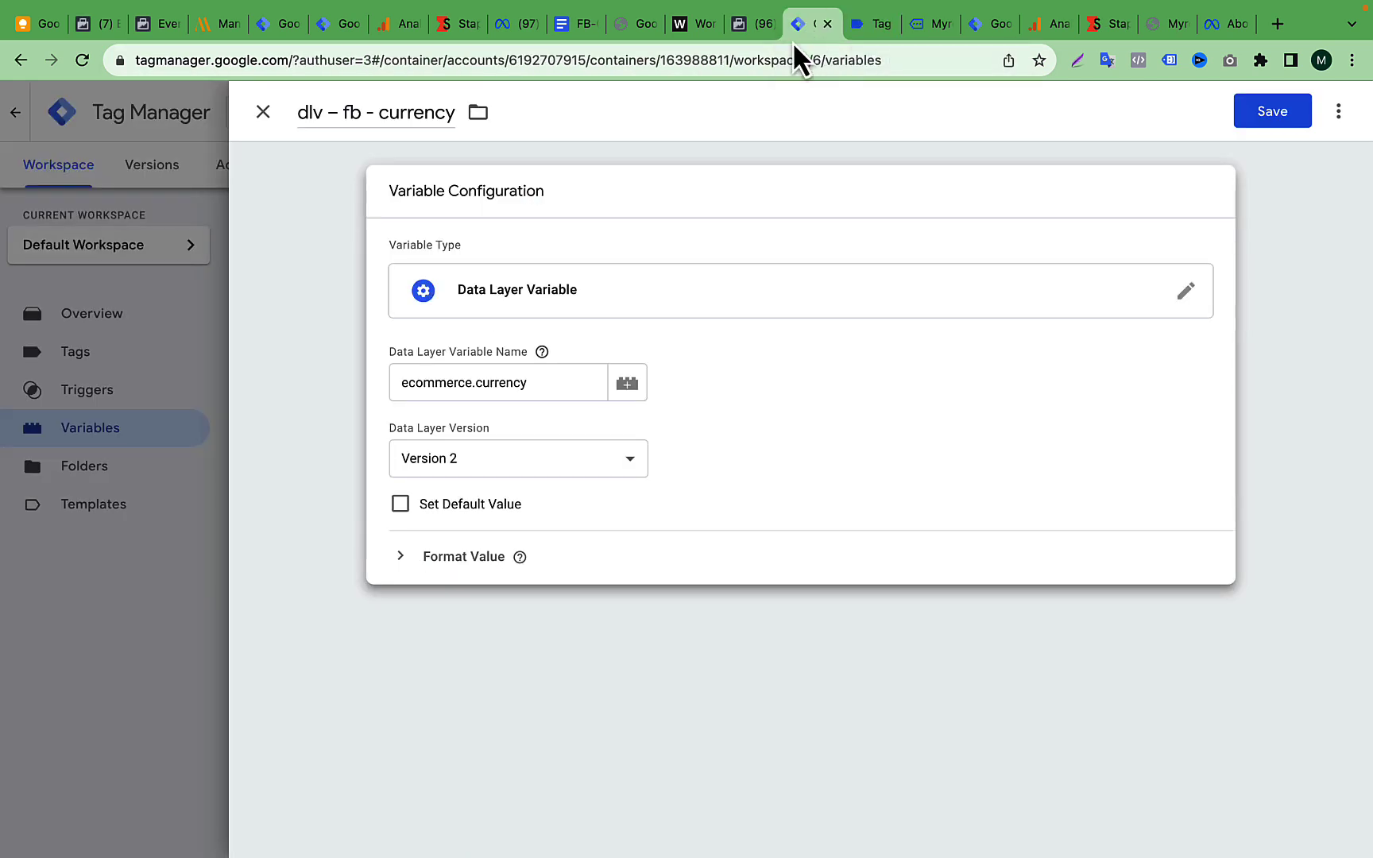
Step: Recheck the Data Layer Variable Name "ecommerce.currency" and save the dlv – fb - currency variable
triple_click(546, 385)
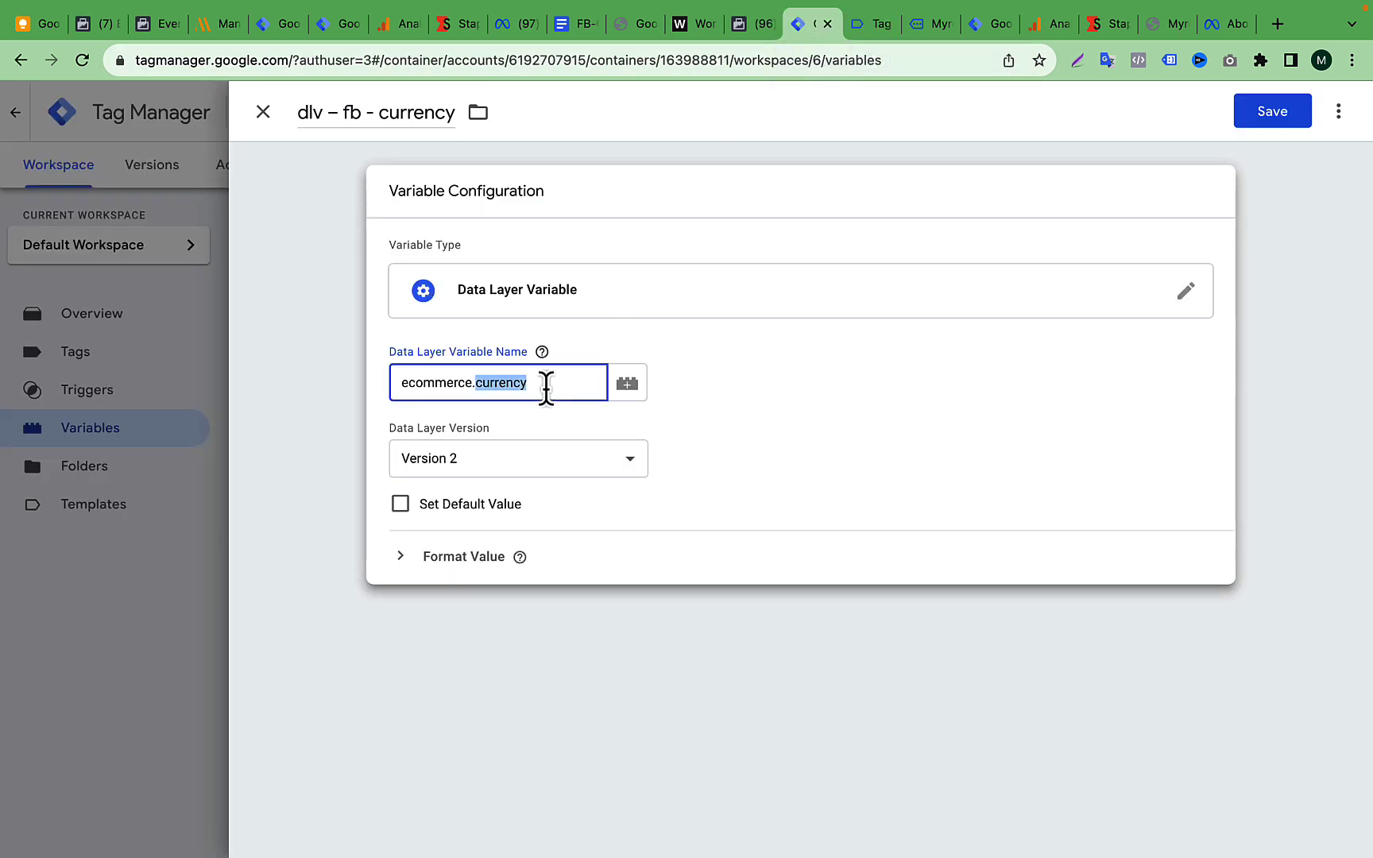
left_click(489, 386)
double_click(454, 384)
triple_click(530, 383)
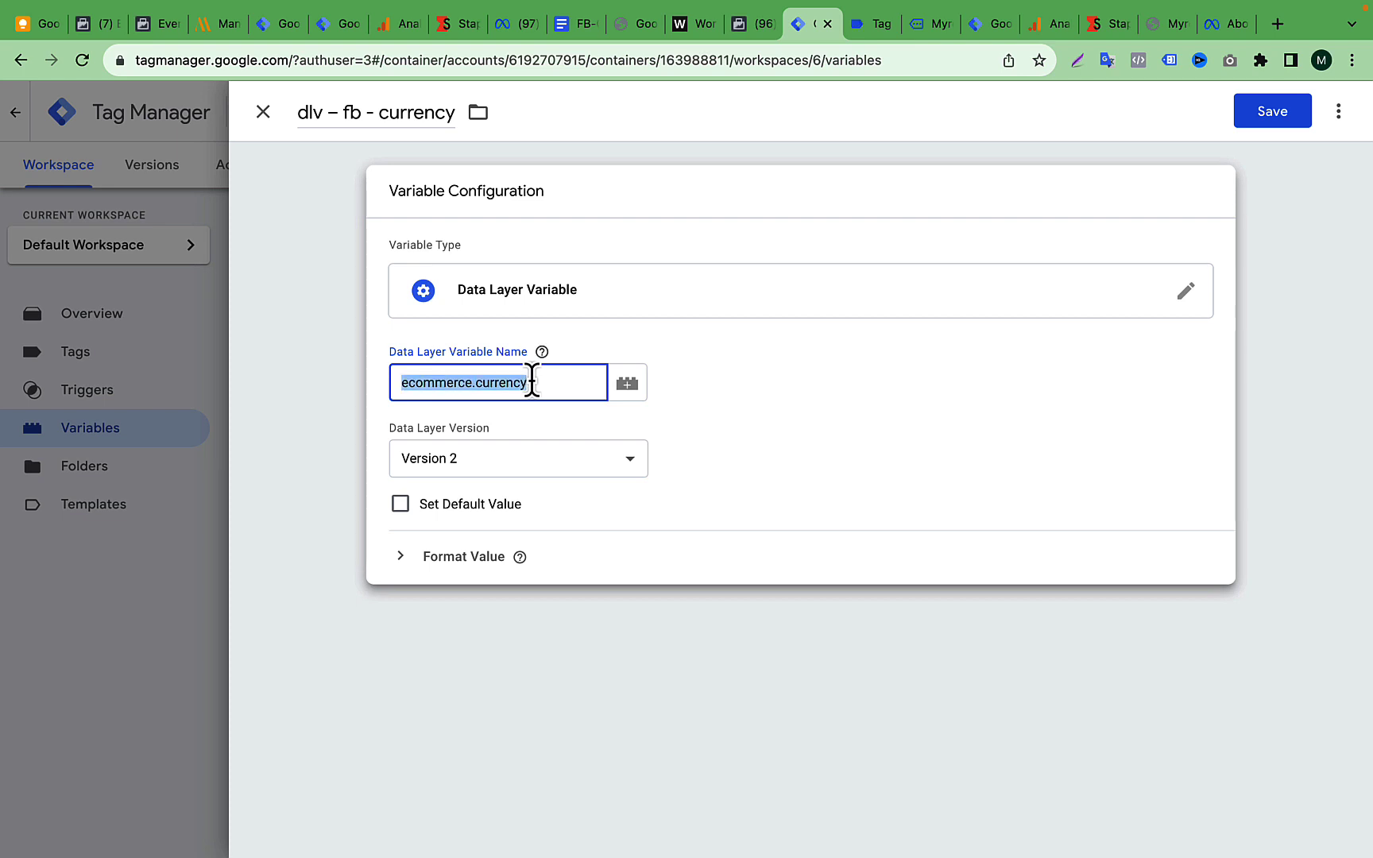
triple_click(493, 384)
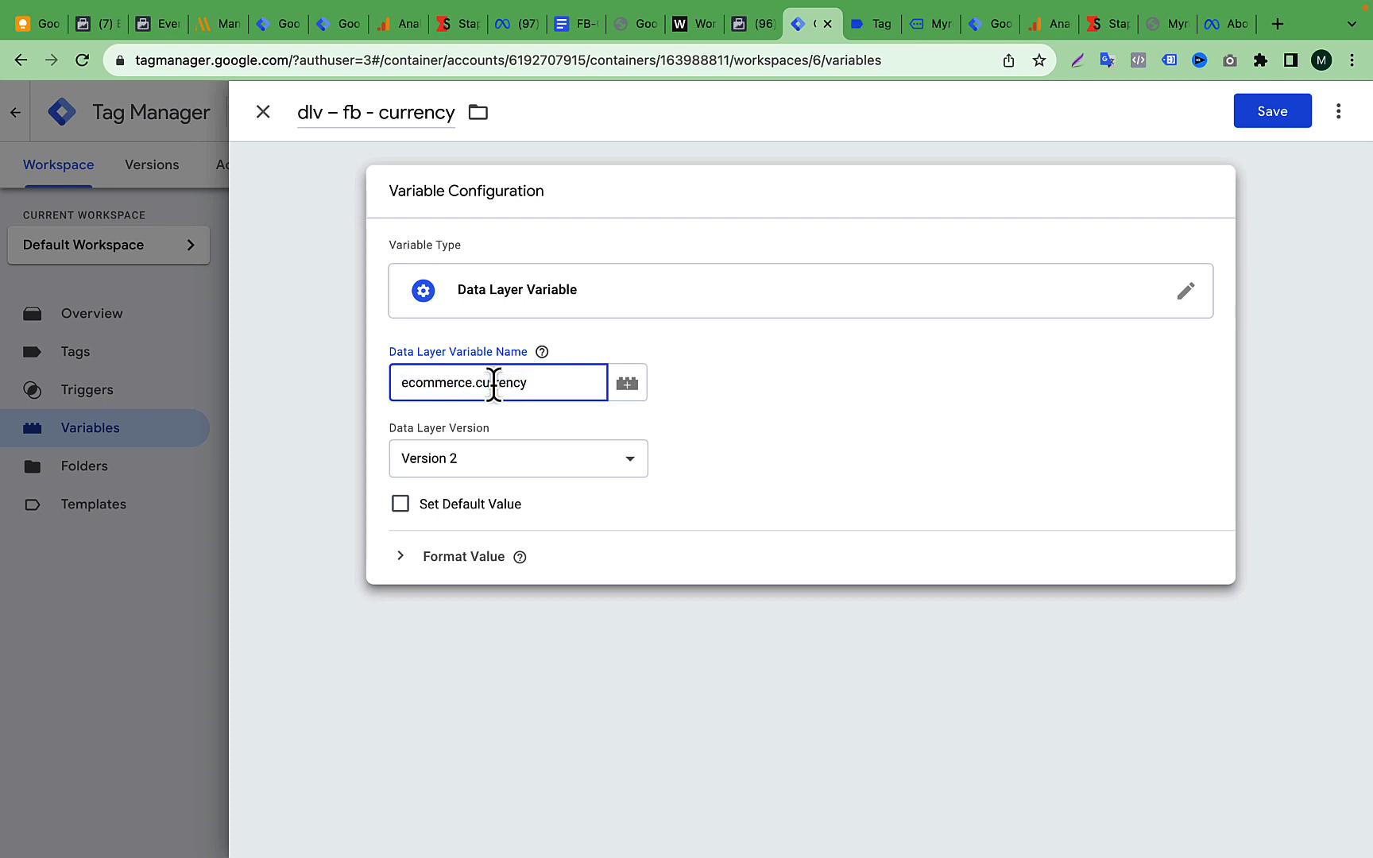
double_click(493, 384)
triple_click(453, 382)
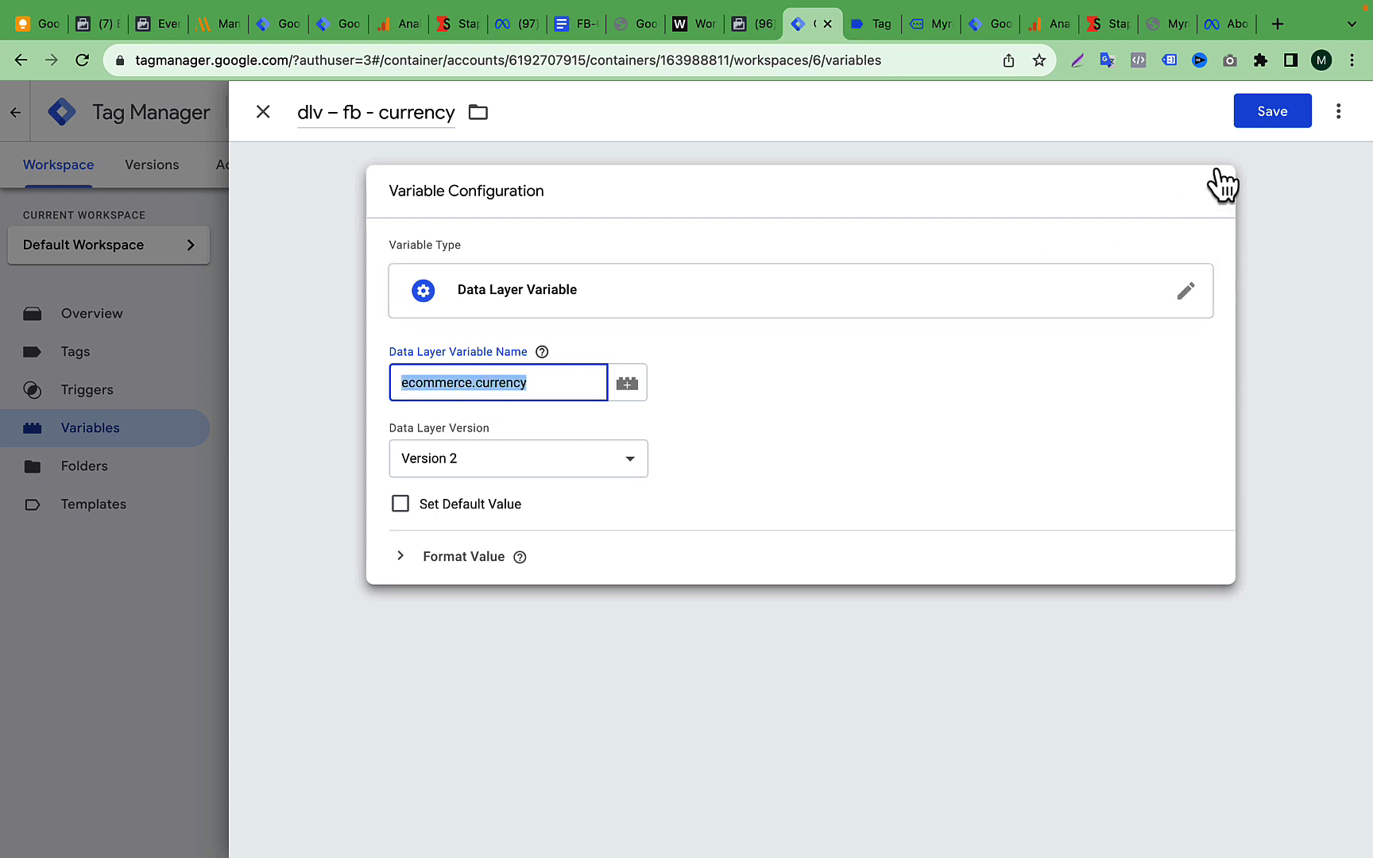
left_click(1275, 113)
Step: In the FB-CAPI document, review the four view_content & add_to_cart data layer variables and the purchase & InitiateCheckout section below them
left_click(570, 34)
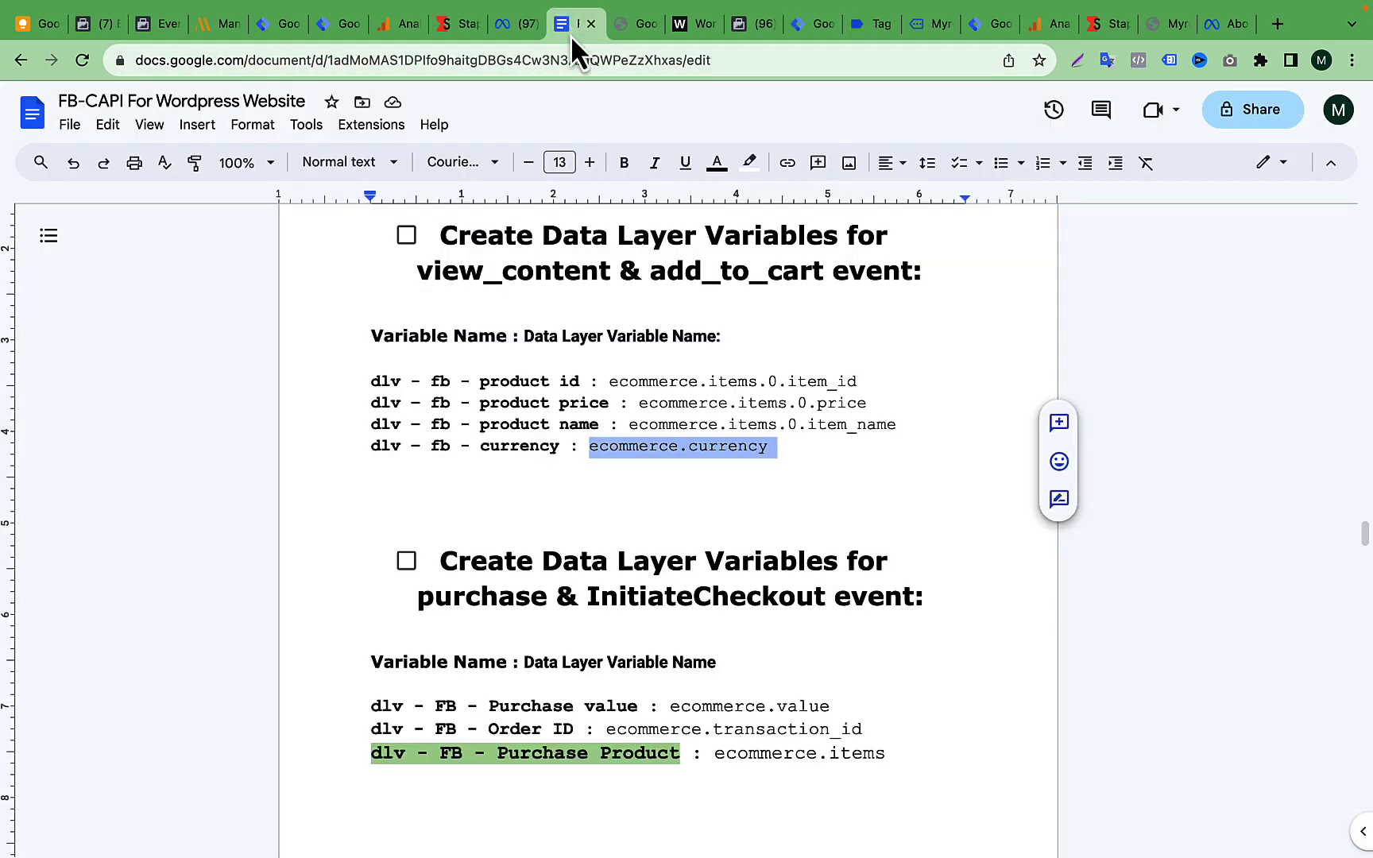
left_click(689, 401)
left_click_drag(371, 380, 787, 453)
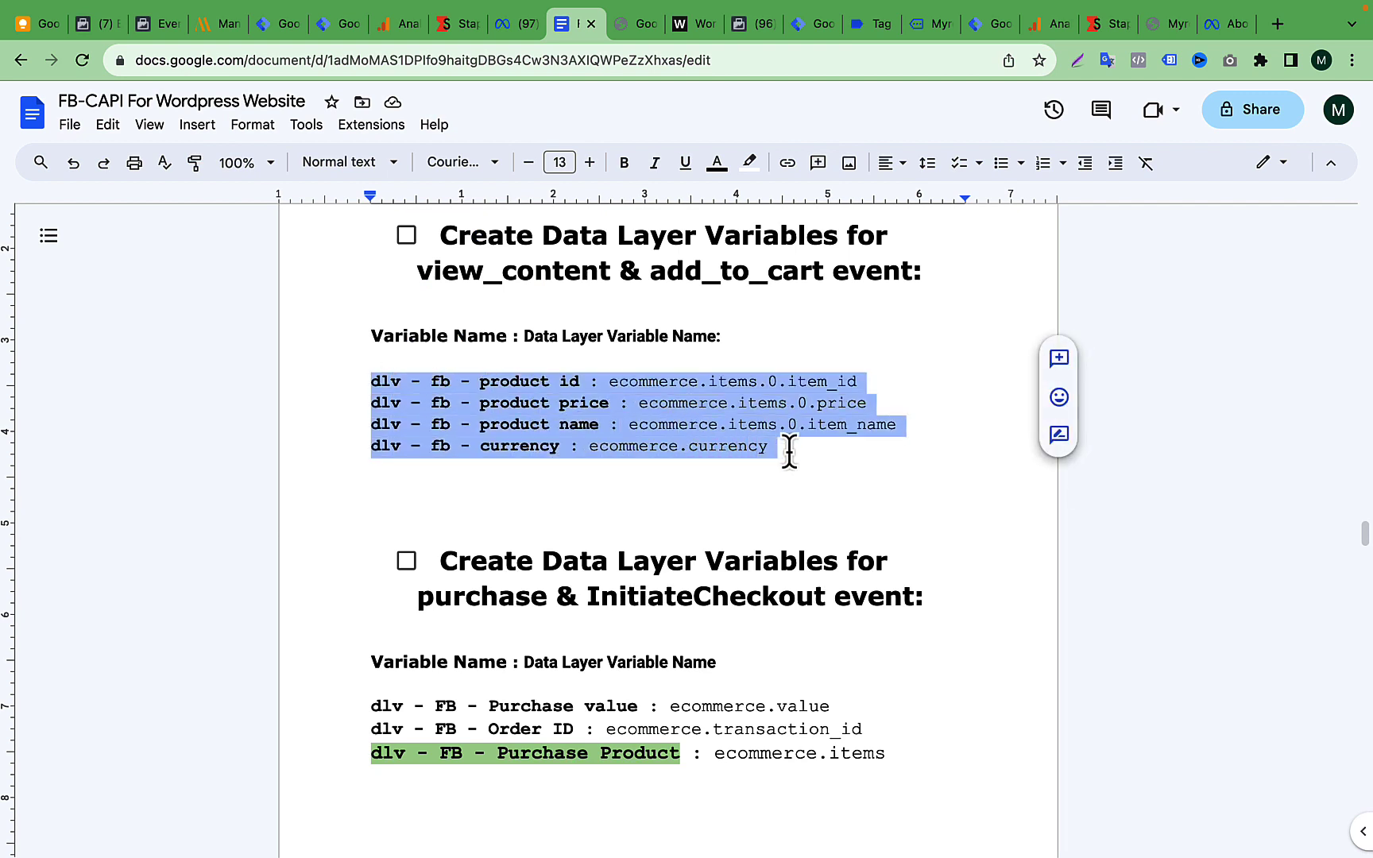
left_click(696, 413)
scroll(505, 402, "up", 1)
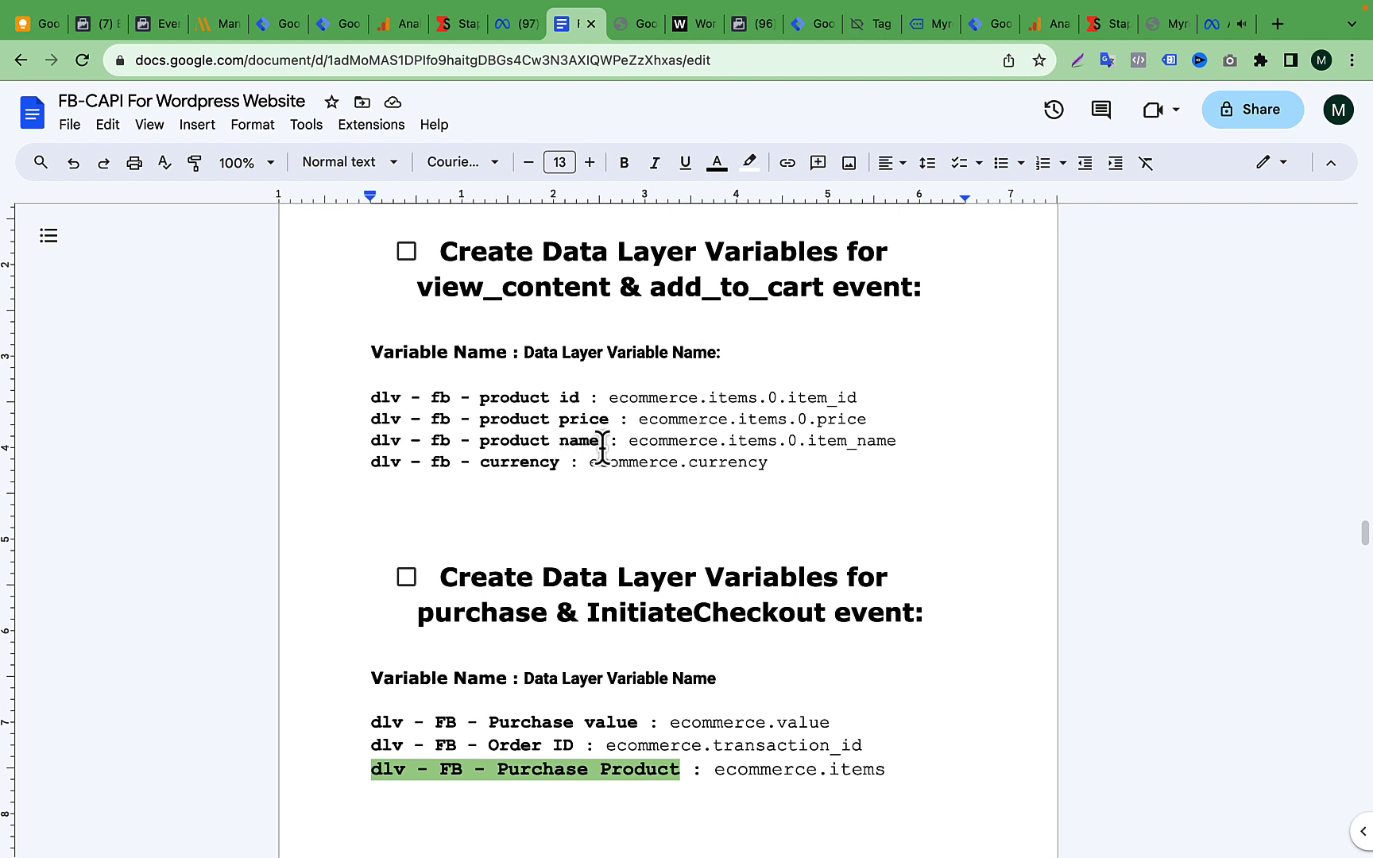
scroll(602, 448, "down", 2)
scroll(602, 448, "up", 1)
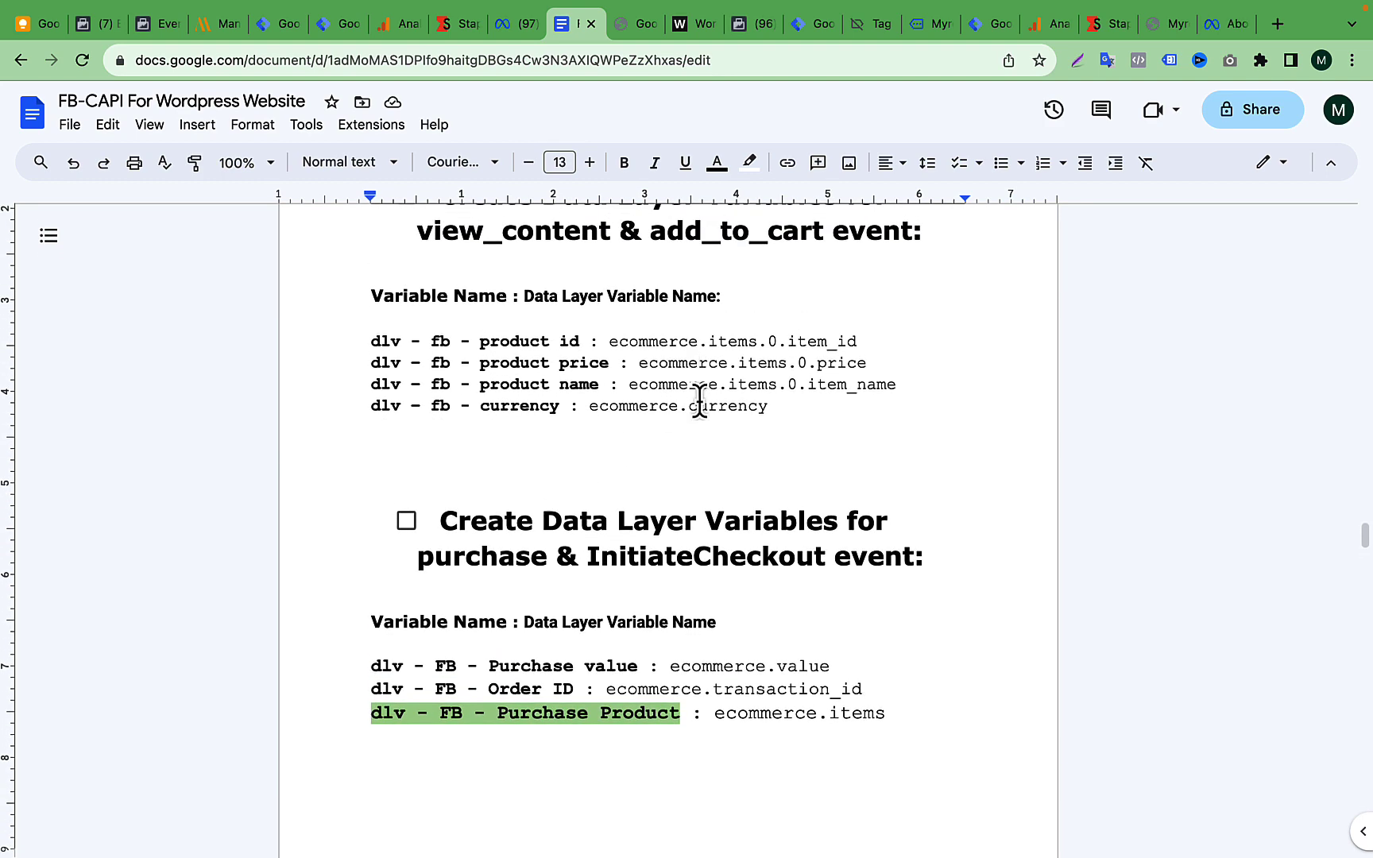
scroll(699, 401, "down", 3)
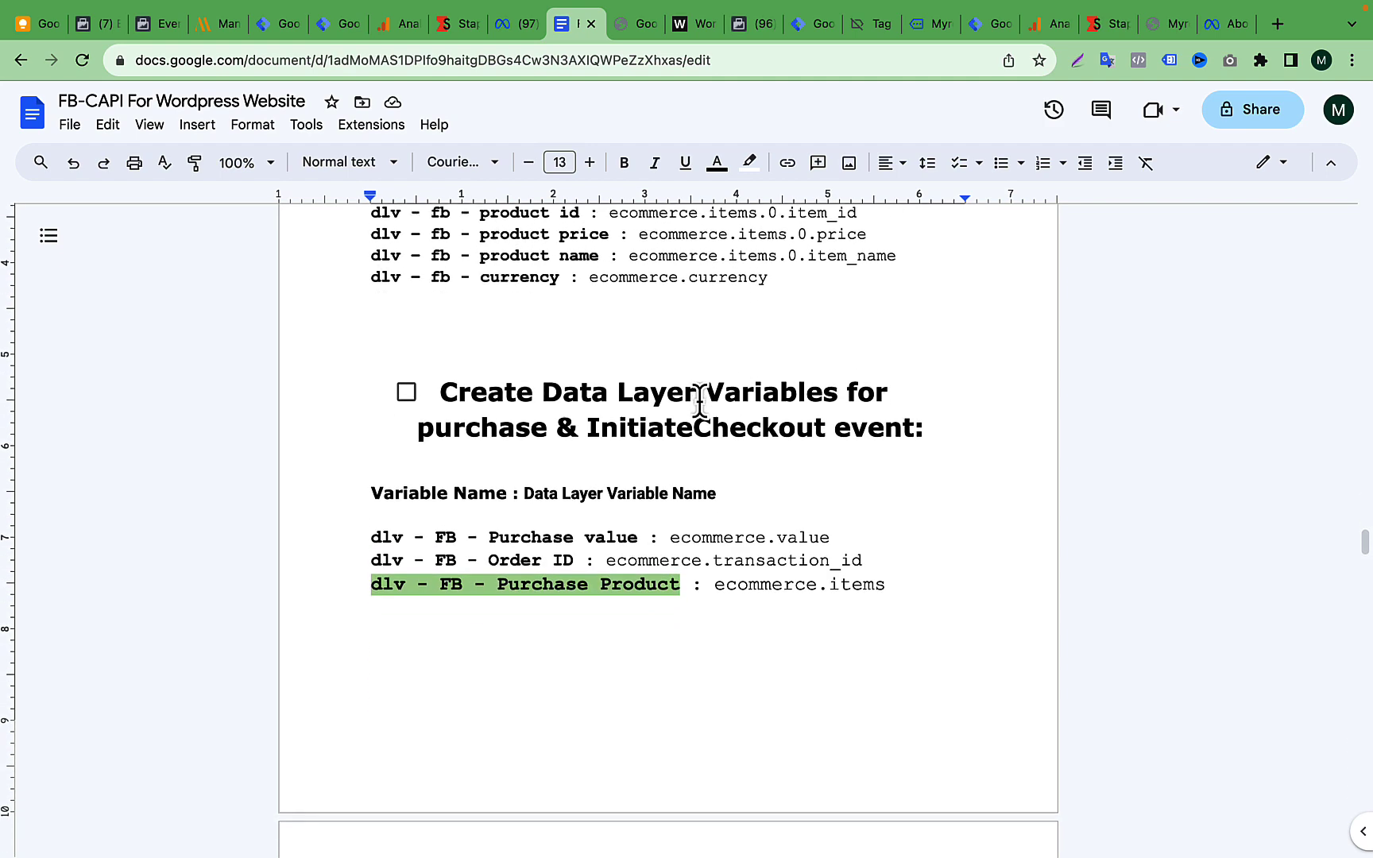
Step: Compare Tag Manager's user-defined variables with the FB-CAPI document and look over its purchase & InitiateCheckout and custom JavaScript variable sections
left_click(814, 24)
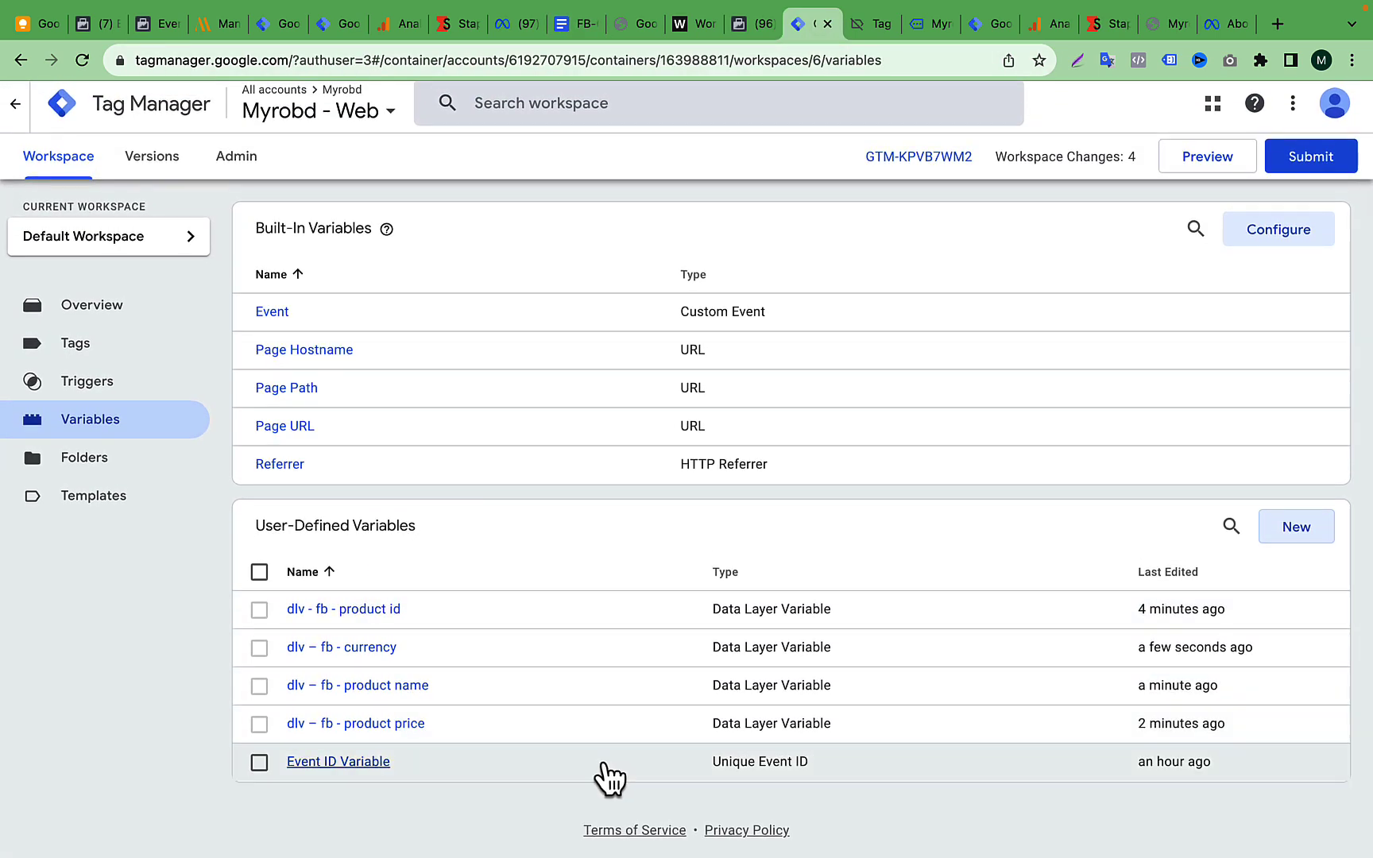
left_click(572, 24)
scroll(517, 531, "down", 3)
scroll(517, 531, "up", 5)
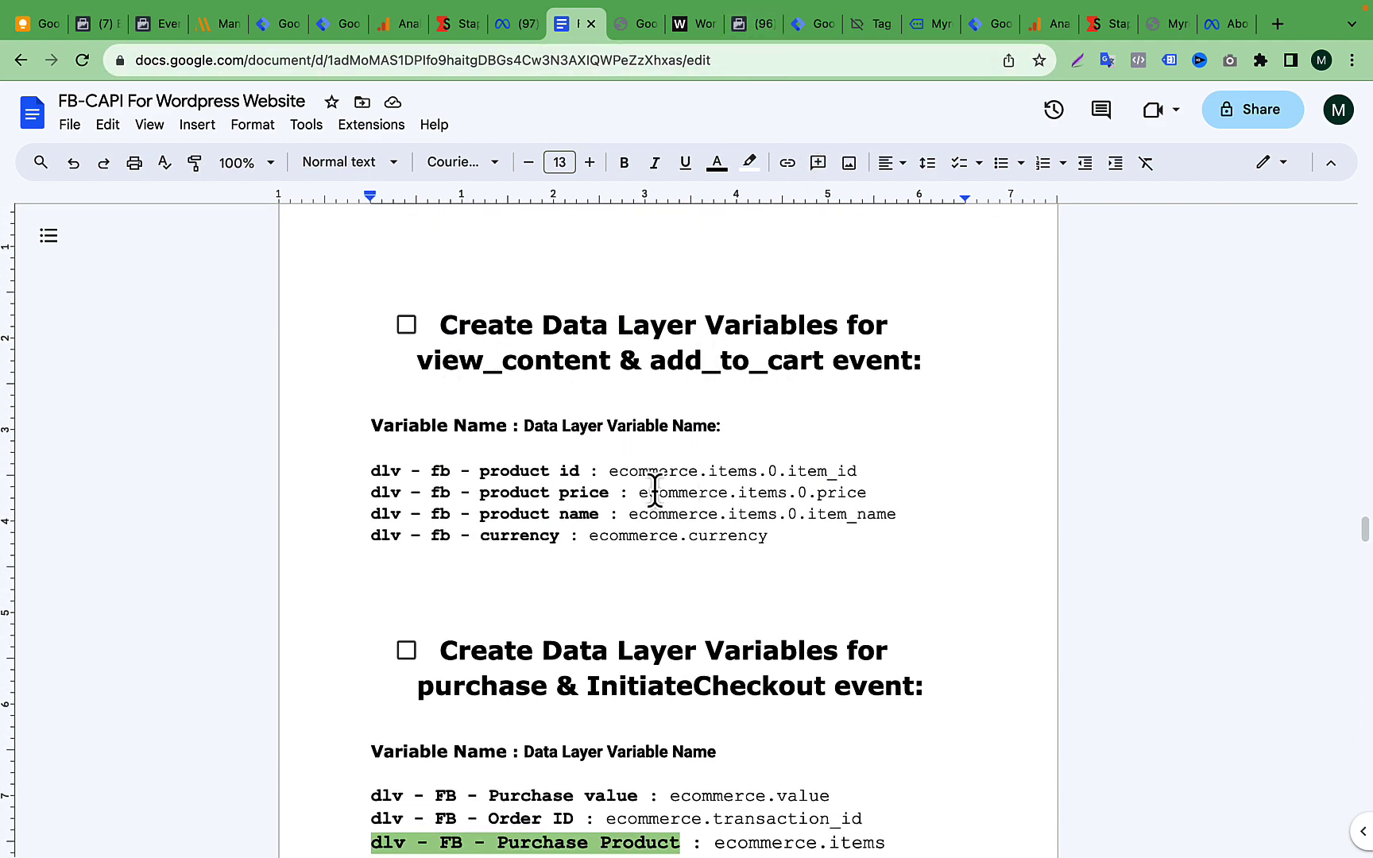
left_click_drag(371, 449, 797, 558)
scroll(797, 557, "down", 5)
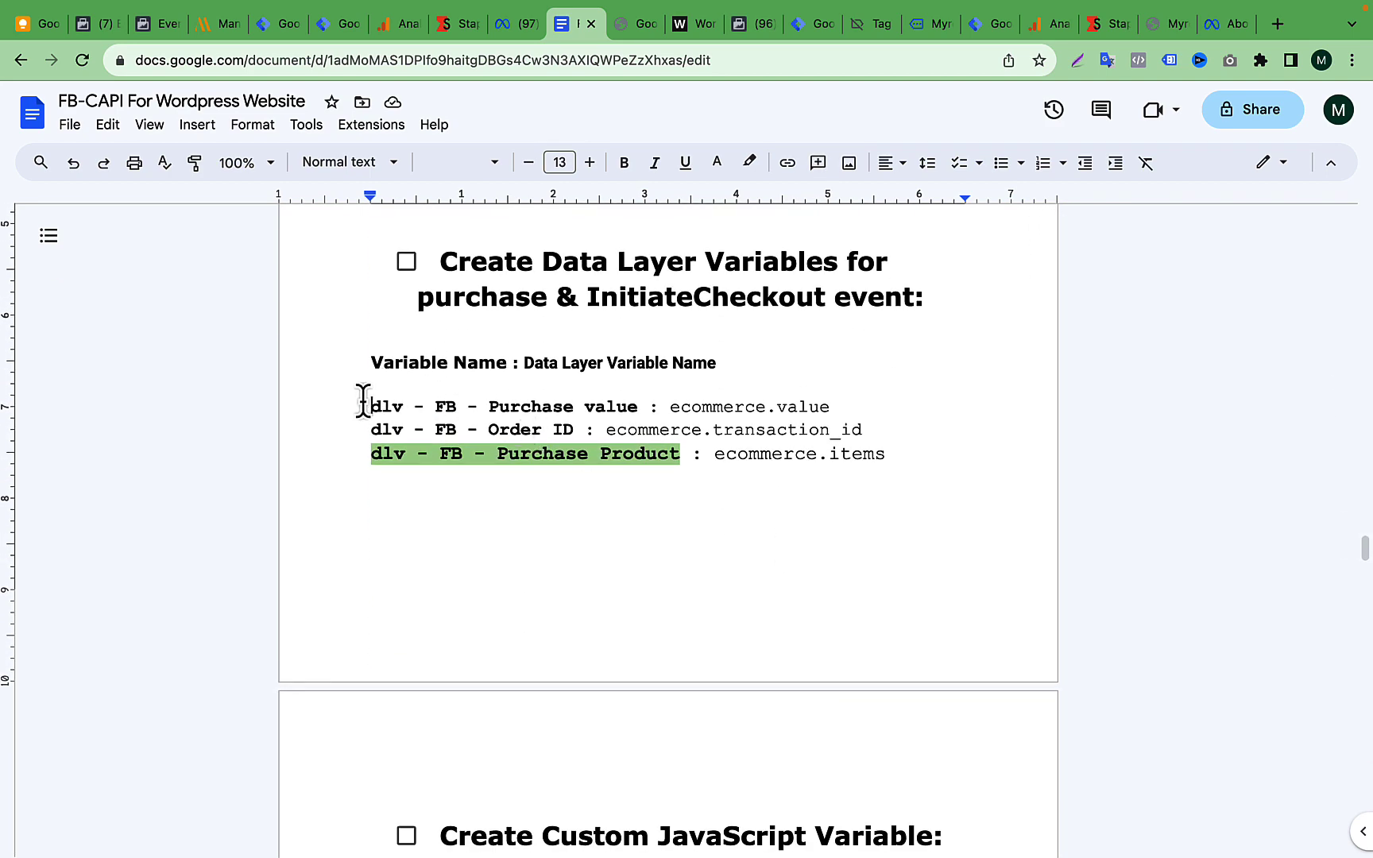
left_click_drag(362, 401, 909, 479)
scroll(910, 478, "down", 6)
scroll(779, 615, "up", 12)
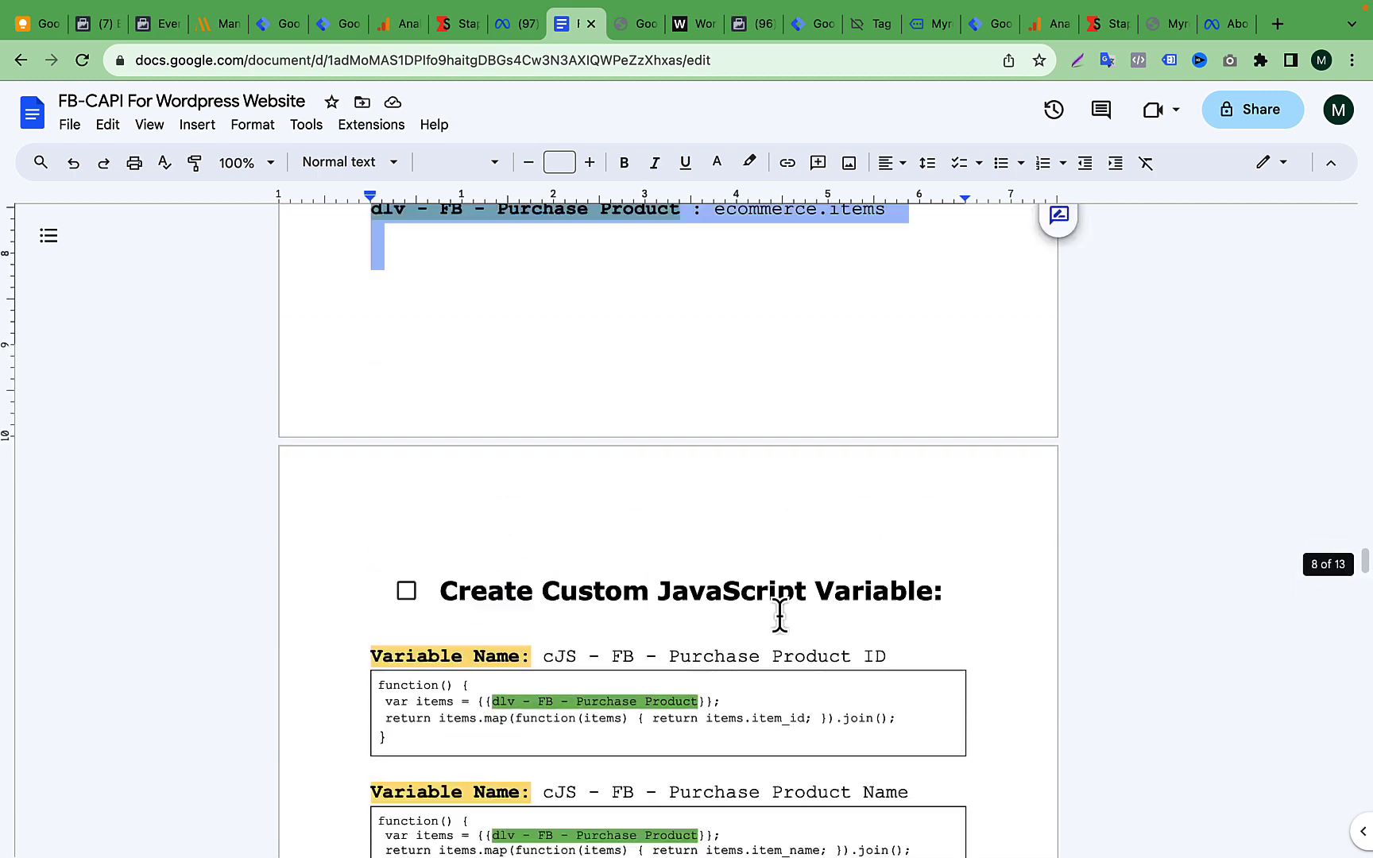
double_click(644, 604)
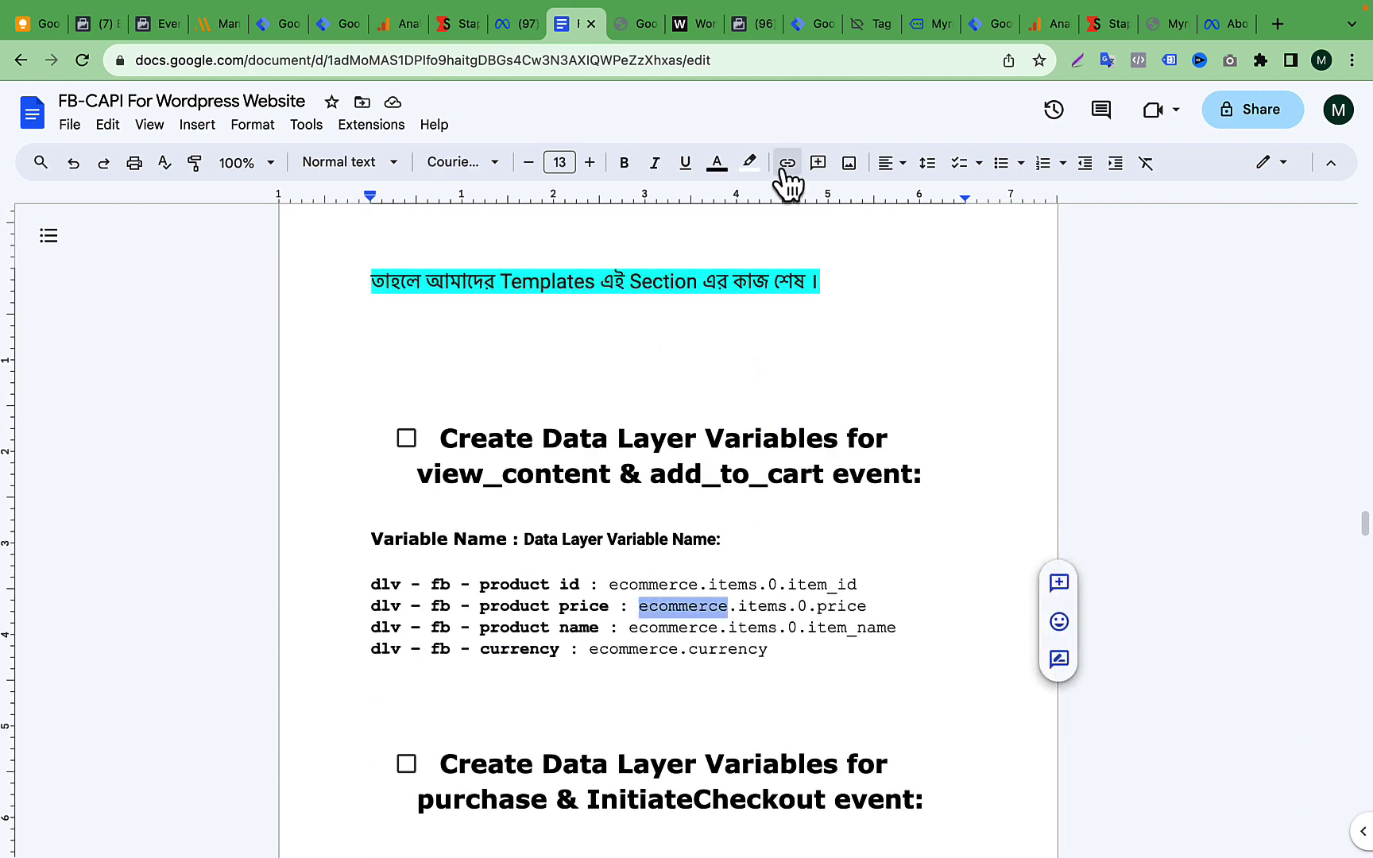